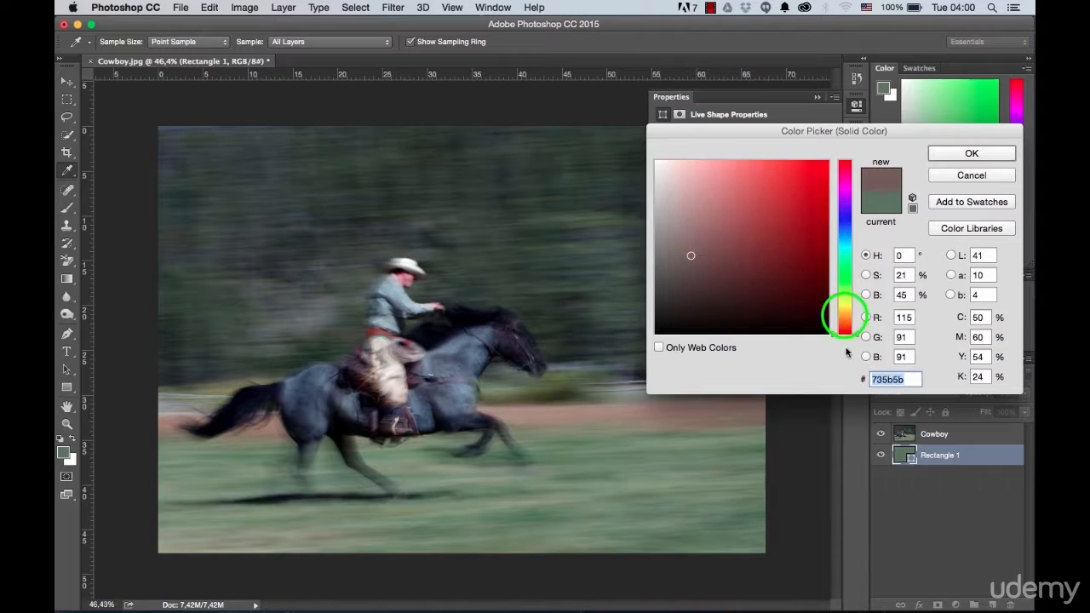
# Step: Recolour the rectangle layer to a muted reddish brown and rename the layer Background
pyautogui.moveTo(709, 280); pyautogui.dragTo(704, 264)
pyautogui.click(946, 154)
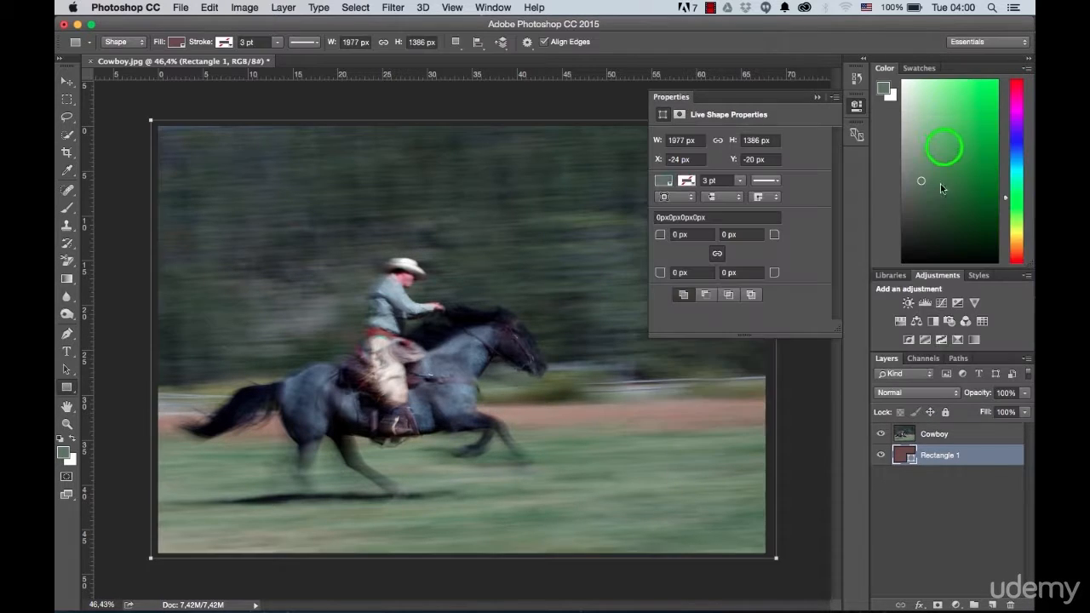
pyautogui.doubleClick(930, 456)
pyautogui.write('Background')
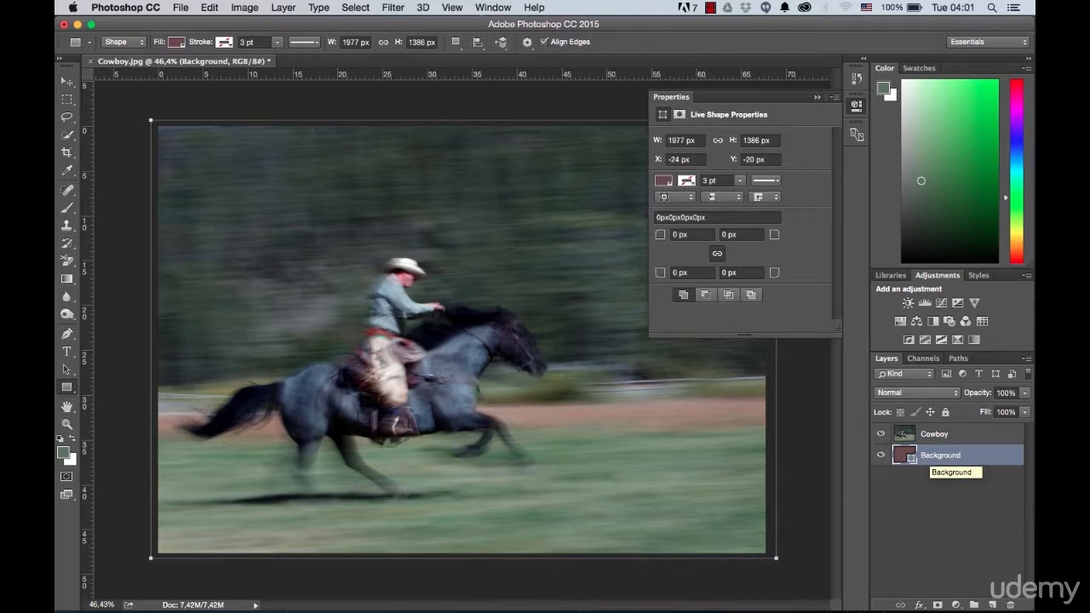
pyautogui.click(817, 98)
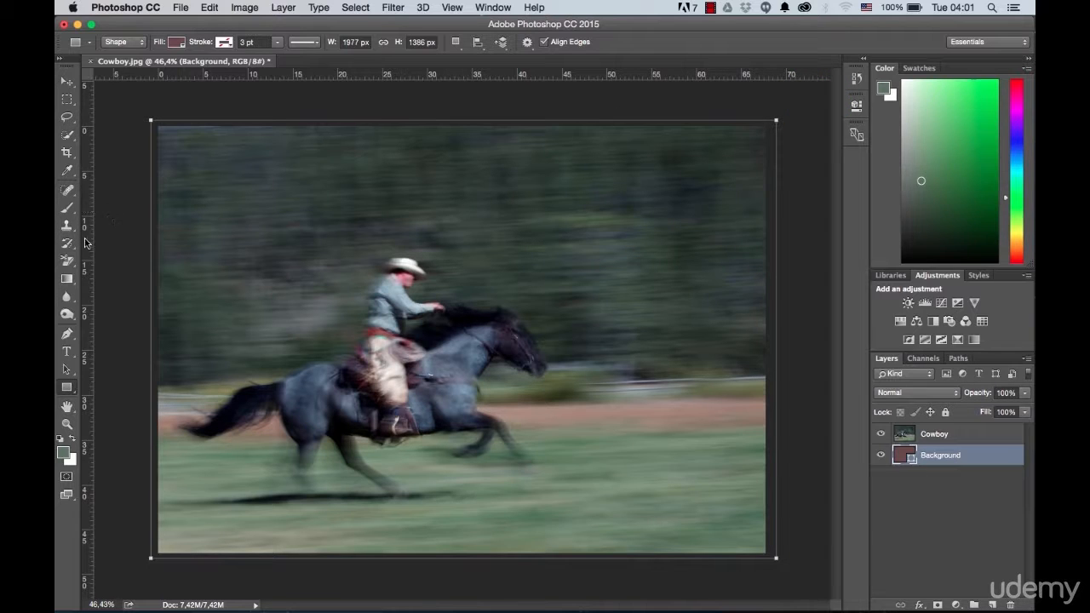
# Step: Select the horse's tail, body and legs on the Cowboy layer with the Quick Selection tool
pyautogui.click(67, 138)
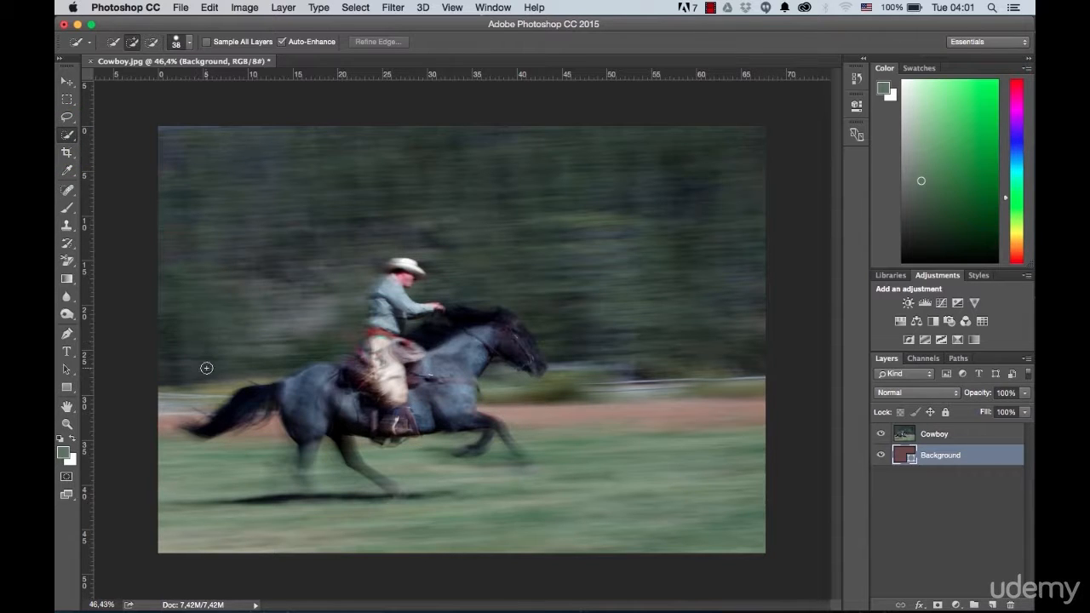
pyautogui.click(968, 435)
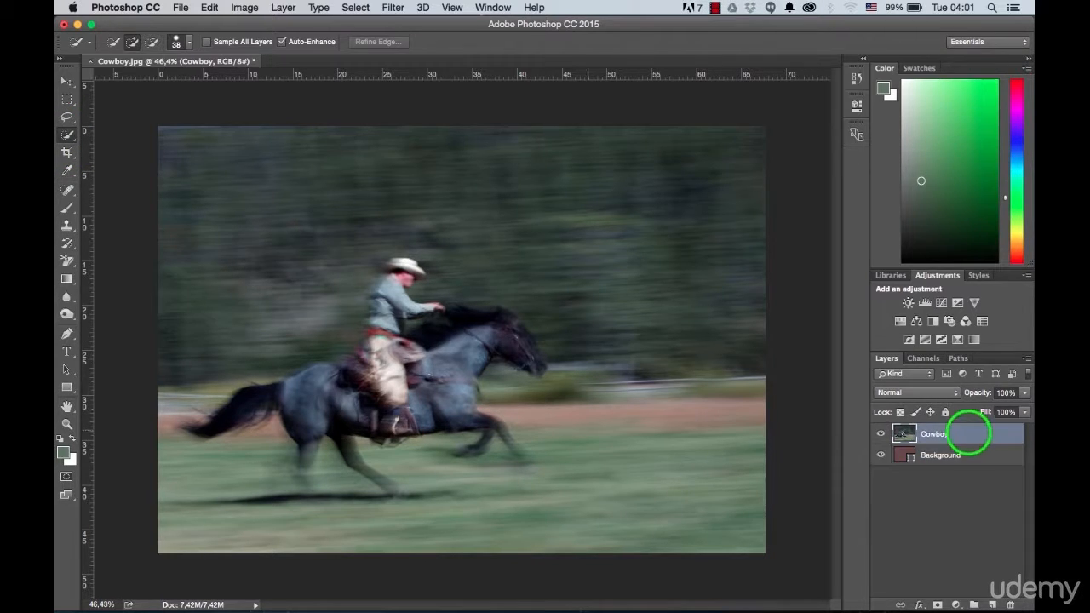
pyautogui.scroll(2, 243, 413)
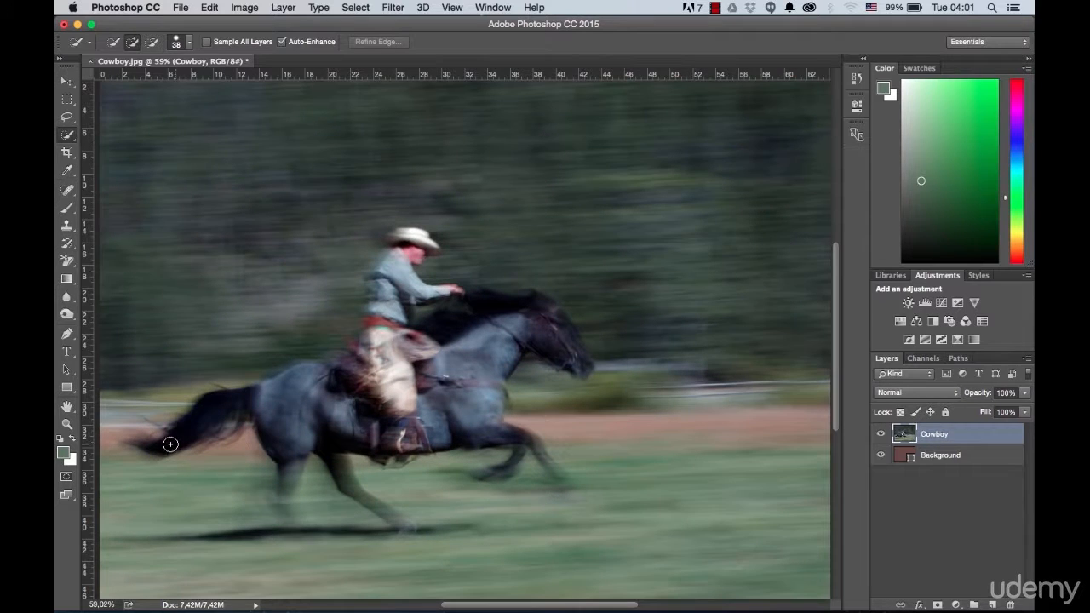
pyautogui.moveTo(137, 444)
pyautogui.mouseDown()
pyautogui.moveTo(170, 446)
pyautogui.moveTo(215, 408)
pyautogui.moveTo(327, 410)
pyautogui.mouseUp()
pyautogui.moveTo(286, 487)
pyautogui.mouseDown()
pyautogui.moveTo(280, 533)
pyautogui.moveTo(236, 530)
pyautogui.mouseUp()
pyautogui.moveTo(367, 450)
pyautogui.mouseDown()
pyautogui.moveTo(474, 430)
pyautogui.moveTo(532, 453)
pyautogui.mouseUp()
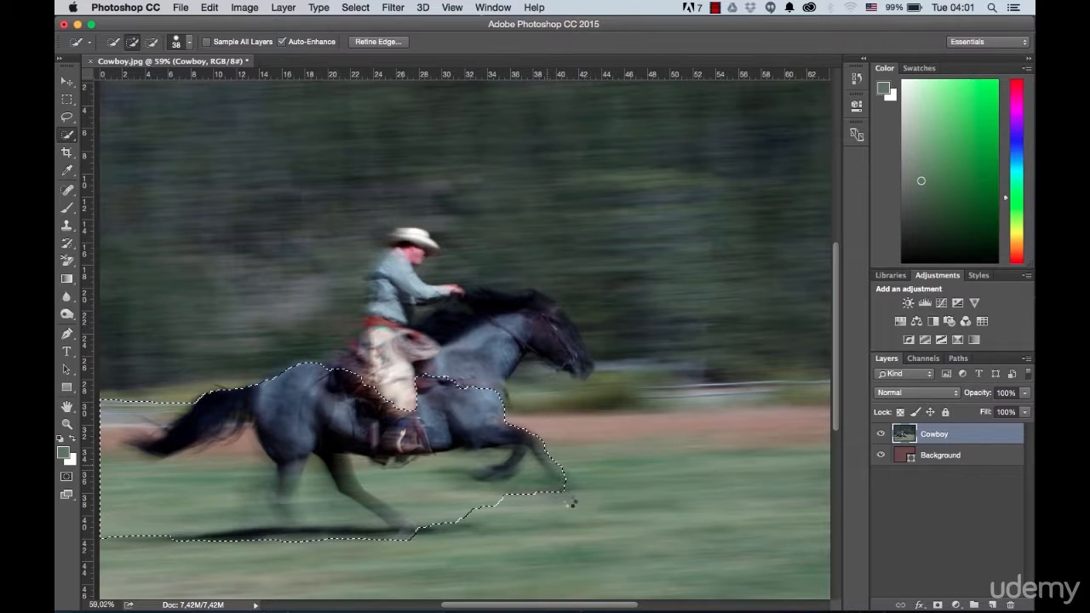
pyautogui.click(567, 487)
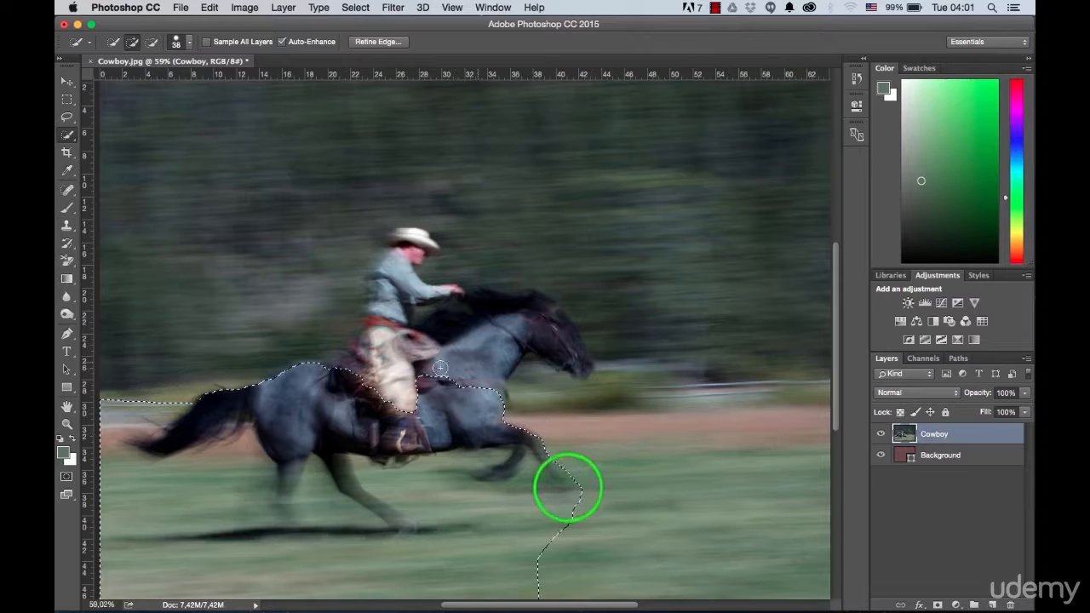
# Step: Add the rider and the horse's neck and head to the selection
pyautogui.moveTo(377, 377)
pyautogui.mouseDown()
pyautogui.moveTo(388, 279)
pyautogui.moveTo(394, 253)
pyautogui.mouseUp()
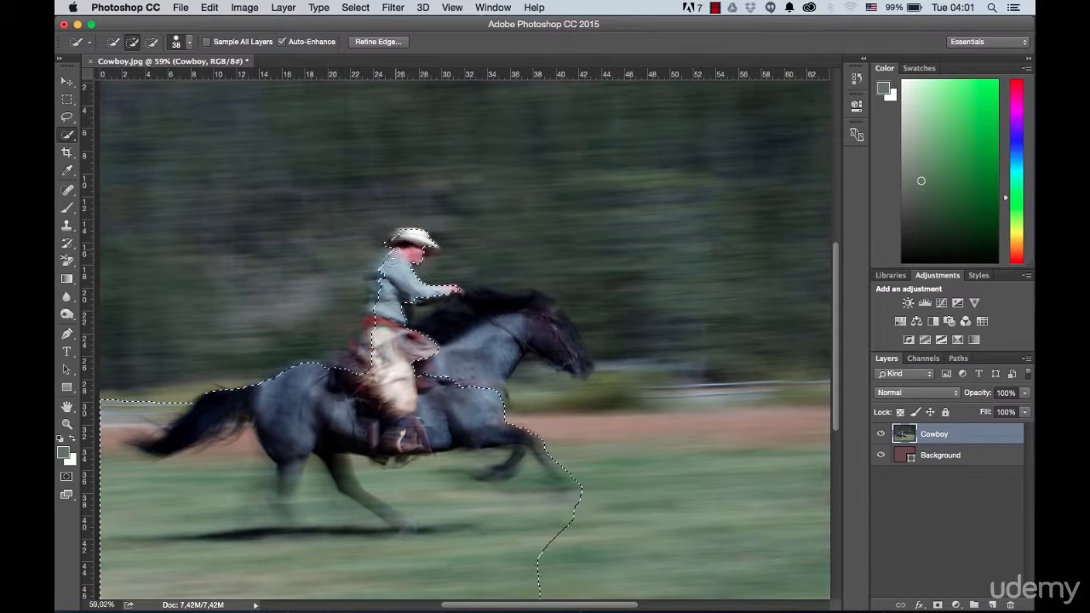
pyautogui.moveTo(432, 332)
pyautogui.mouseDown()
pyautogui.moveTo(522, 304)
pyautogui.moveTo(579, 329)
pyautogui.mouseUp()
pyautogui.scroll(-3, 535, 309)
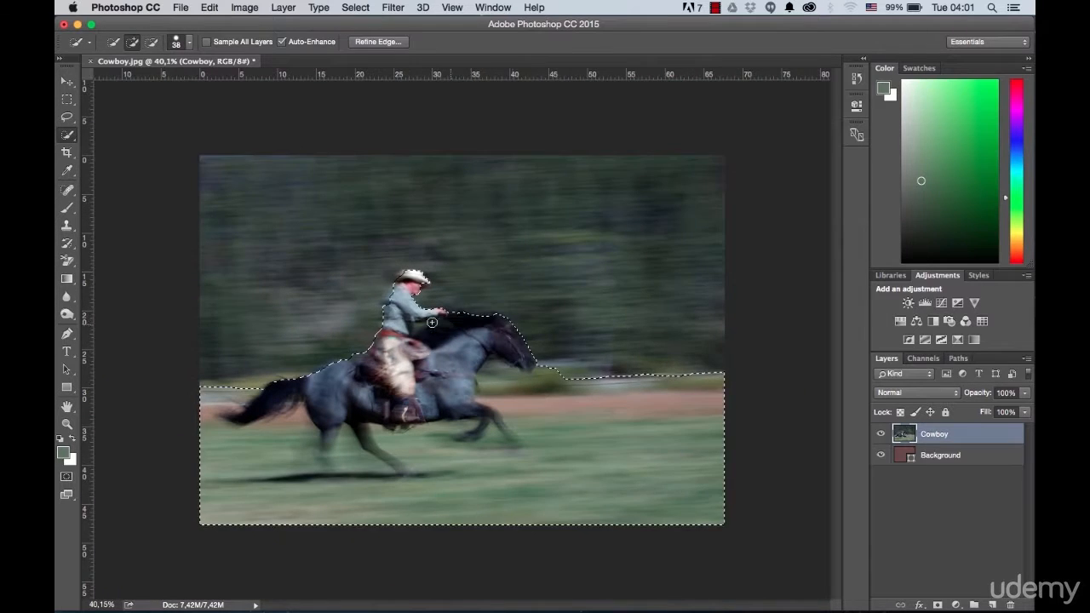
pyautogui.scroll(1, 434, 318)
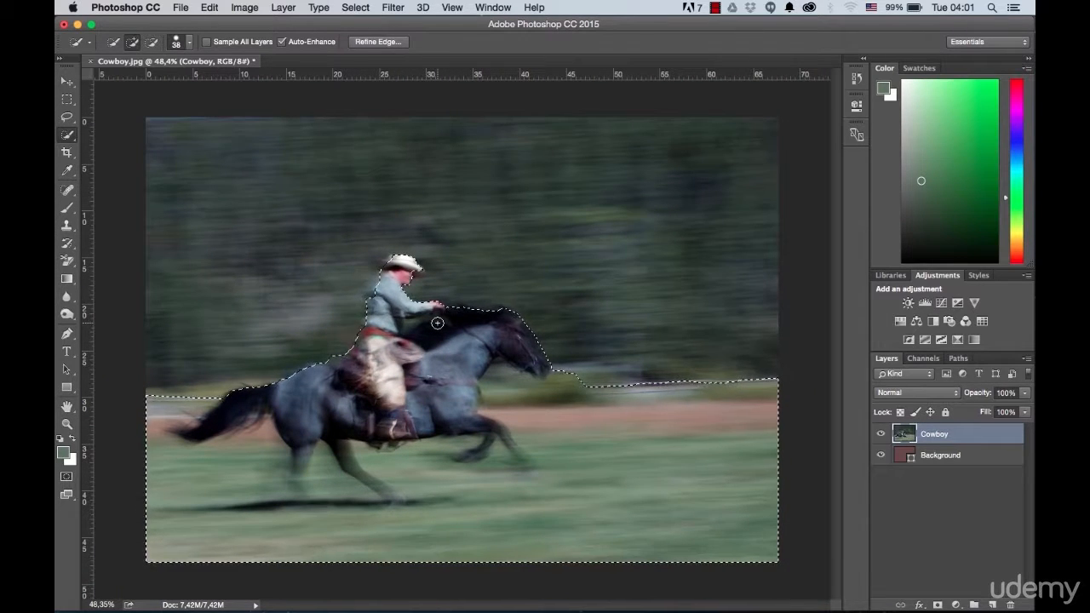
# Step: Extend the selection around the rider's back and hat, and undo the extra stroke at the horse's mane
pyautogui.moveTo(367, 294); pyautogui.dragTo(370, 281)
pyautogui.click(422, 266)
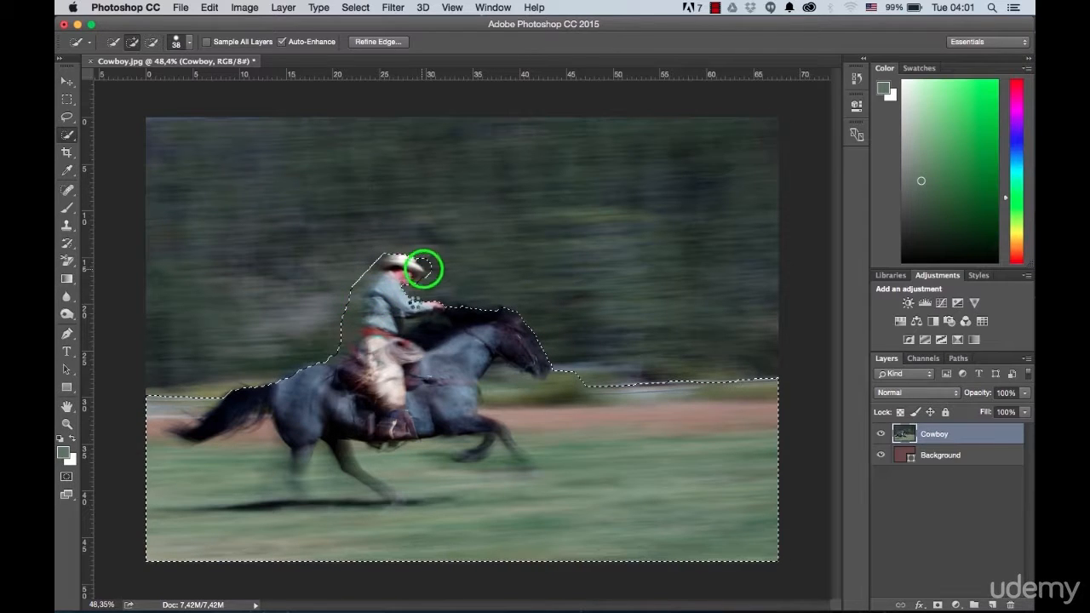
pyautogui.click(410, 256)
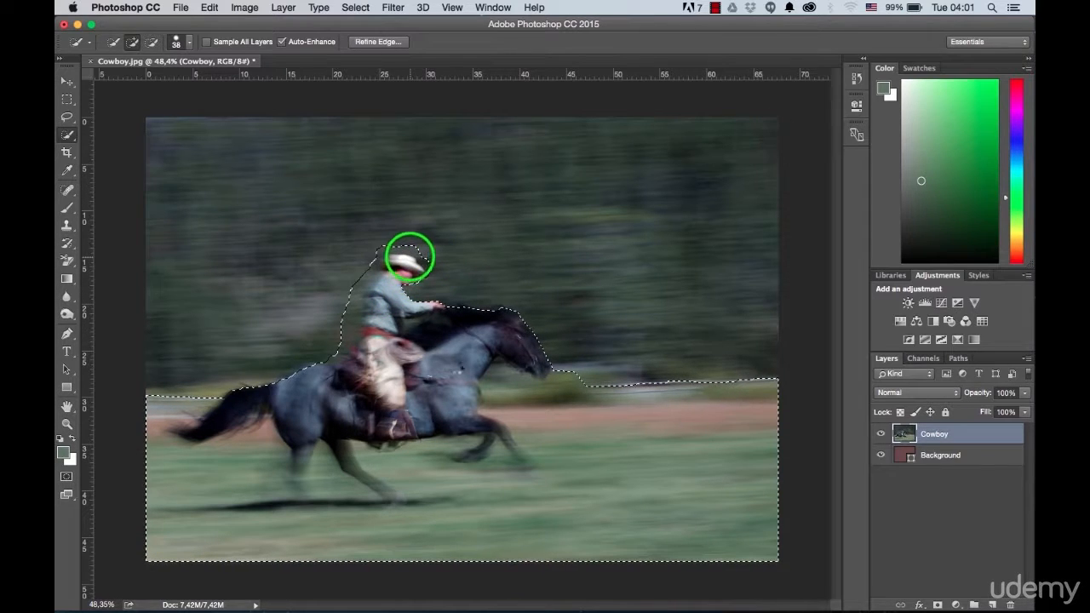
pyautogui.click(496, 310)
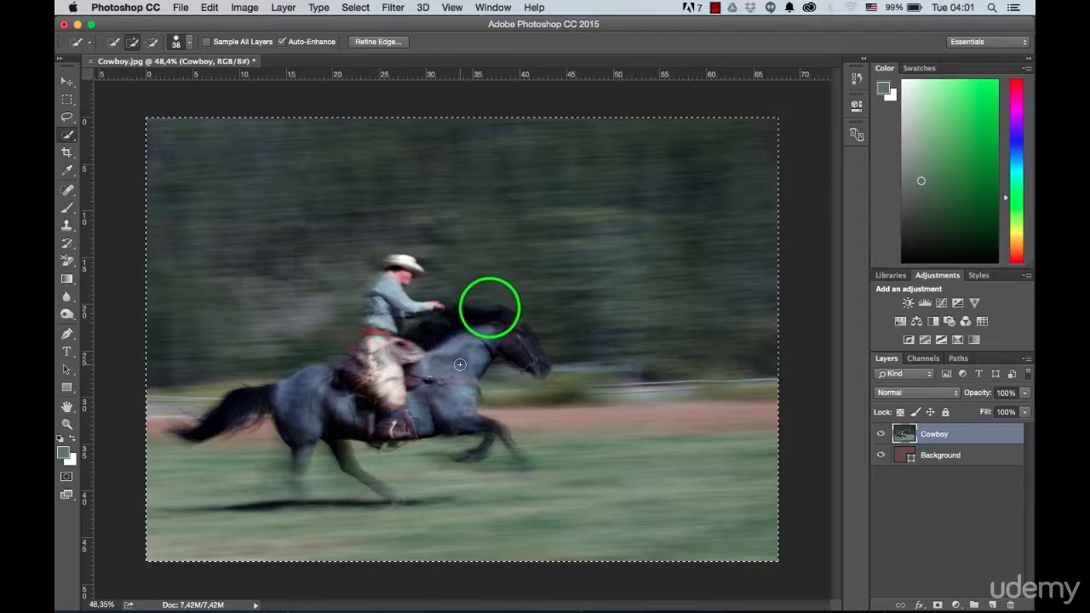
pyautogui.press('super+z')
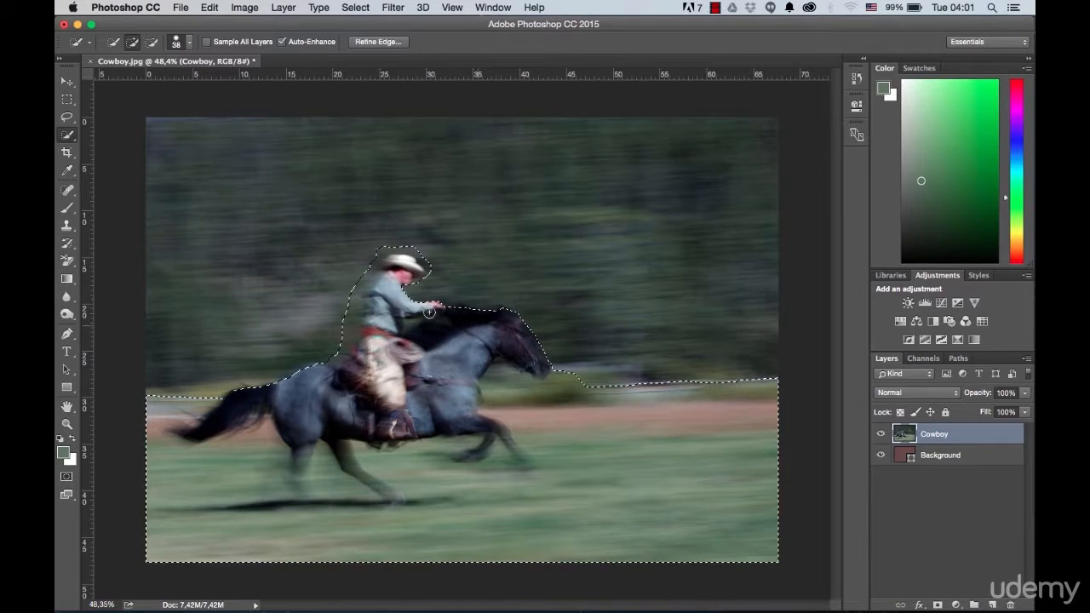
# Step: Set the Quick Selection brush size to 18 px and subtract the ground around the horse's head, tail, legs and shadow
pyautogui.click(179, 41)
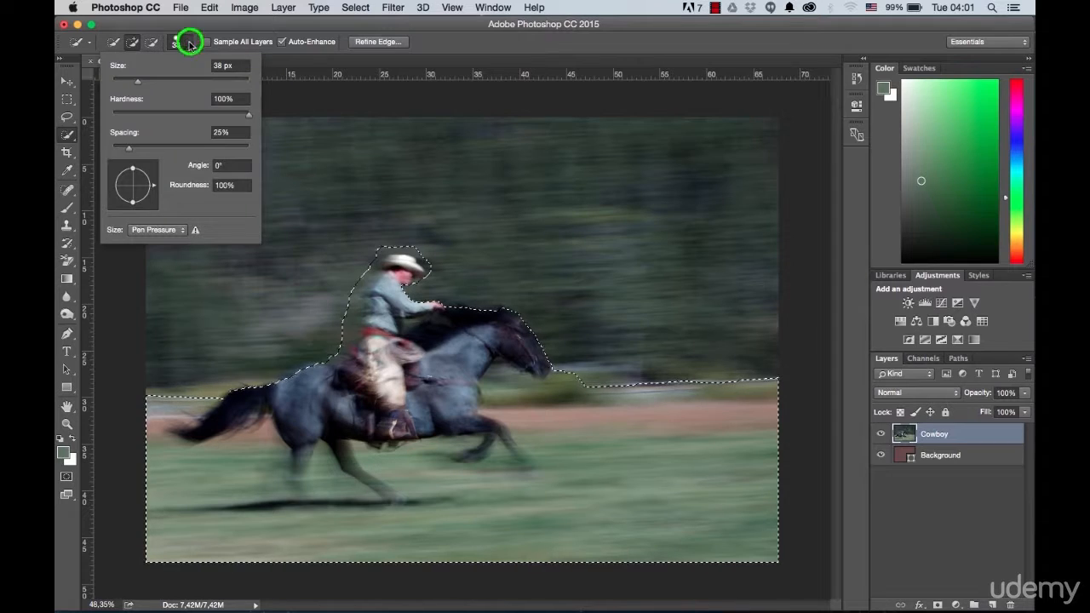
pyautogui.click(124, 80)
pyautogui.moveTo(124, 81); pyautogui.dragTo(123, 80)
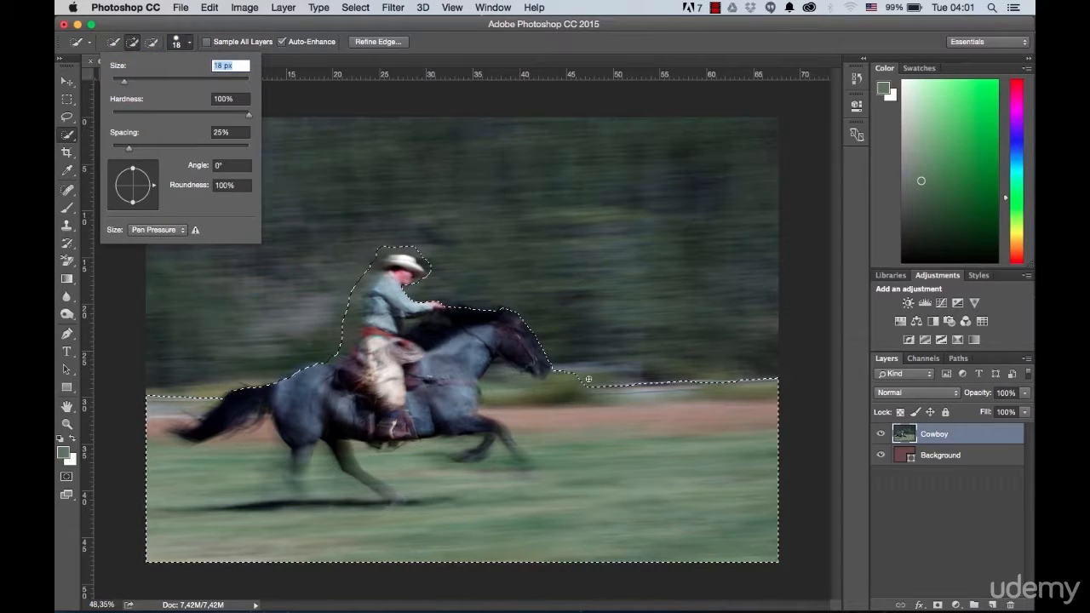
pyautogui.moveTo(585, 381); pyautogui.dragTo(568, 392)
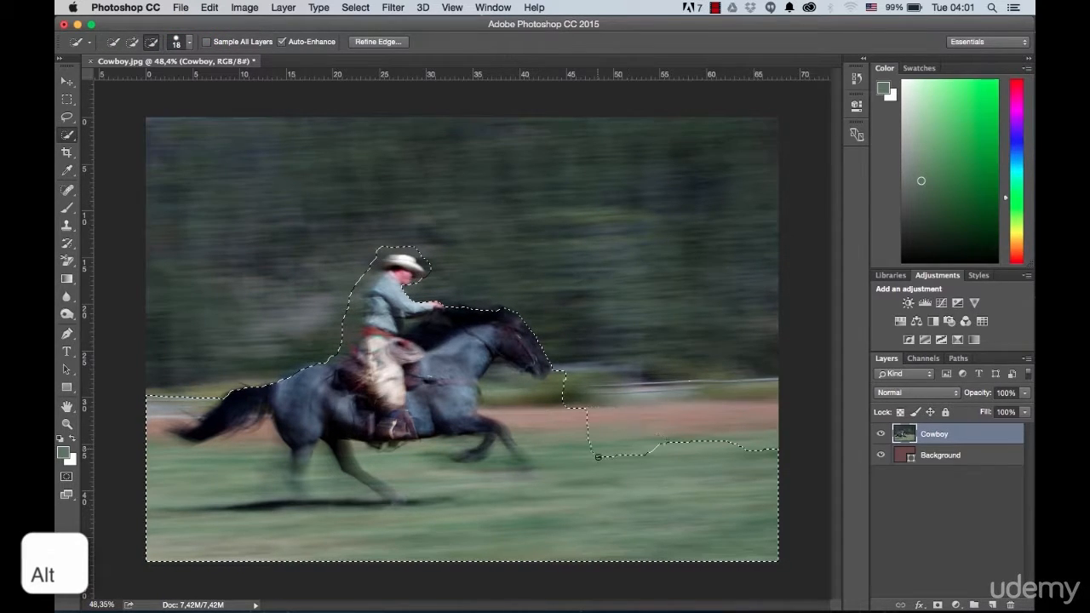
pyautogui.moveTo(197, 533)
pyautogui.mouseDown()
pyautogui.moveTo(189, 477)
pyautogui.moveTo(233, 472)
pyautogui.moveTo(169, 461)
pyautogui.moveTo(143, 406)
pyautogui.moveTo(182, 378)
pyautogui.moveTo(155, 414)
pyautogui.moveTo(178, 398)
pyautogui.moveTo(152, 432)
pyautogui.mouseUp()
pyautogui.moveTo(547, 409)
pyautogui.mouseDown()
pyautogui.moveTo(460, 487)
pyautogui.moveTo(495, 486)
pyautogui.mouseUp()
pyautogui.moveTo(228, 468)
pyautogui.mouseDown()
pyautogui.moveTo(277, 455)
pyautogui.moveTo(244, 455)
pyautogui.moveTo(266, 421)
pyautogui.mouseUp()
pyautogui.moveTo(258, 505); pyautogui.dragTo(212, 510)
pyautogui.moveTo(404, 502); pyautogui.dragTo(452, 500)
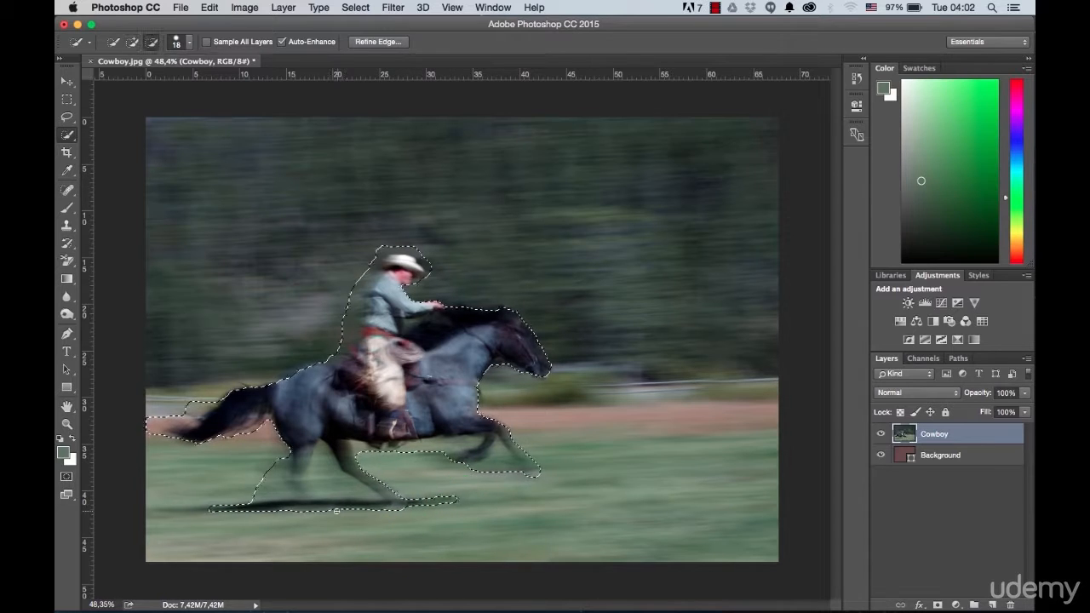
pyautogui.keyDown('alt'); pyautogui.click(327, 474); pyautogui.keyUp('alt')
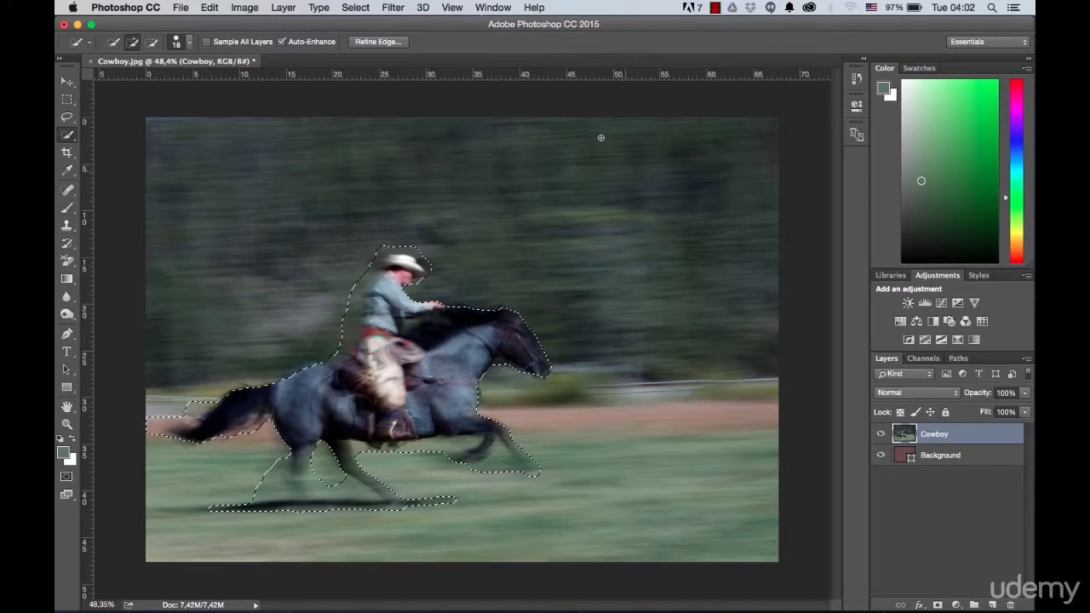
# Step: Open Refine Edge for the selection and preview it in the On Layers view
pyautogui.click(378, 41)
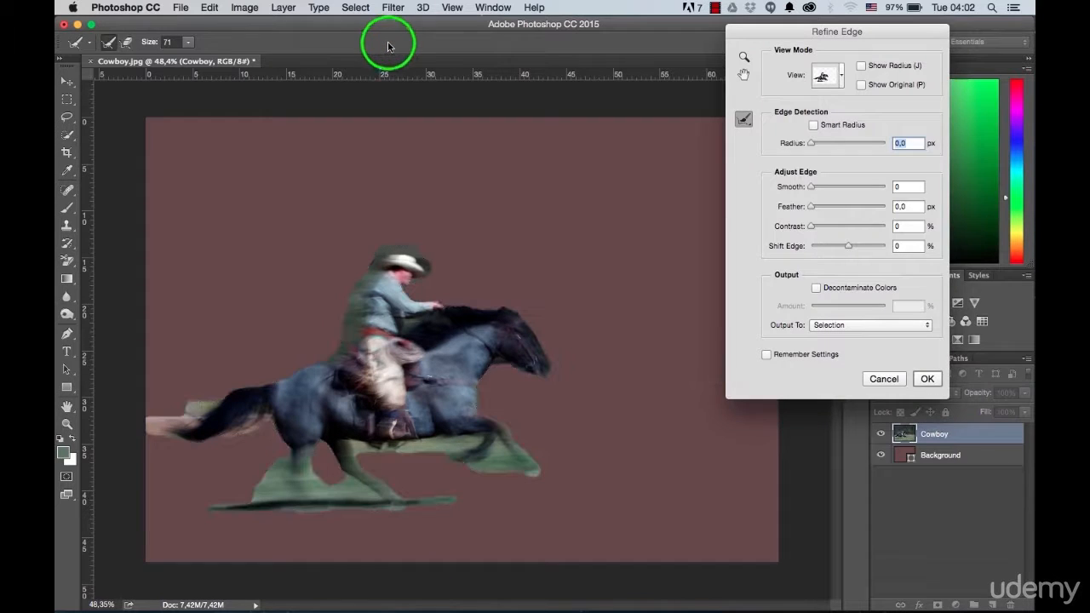
pyautogui.click(838, 79)
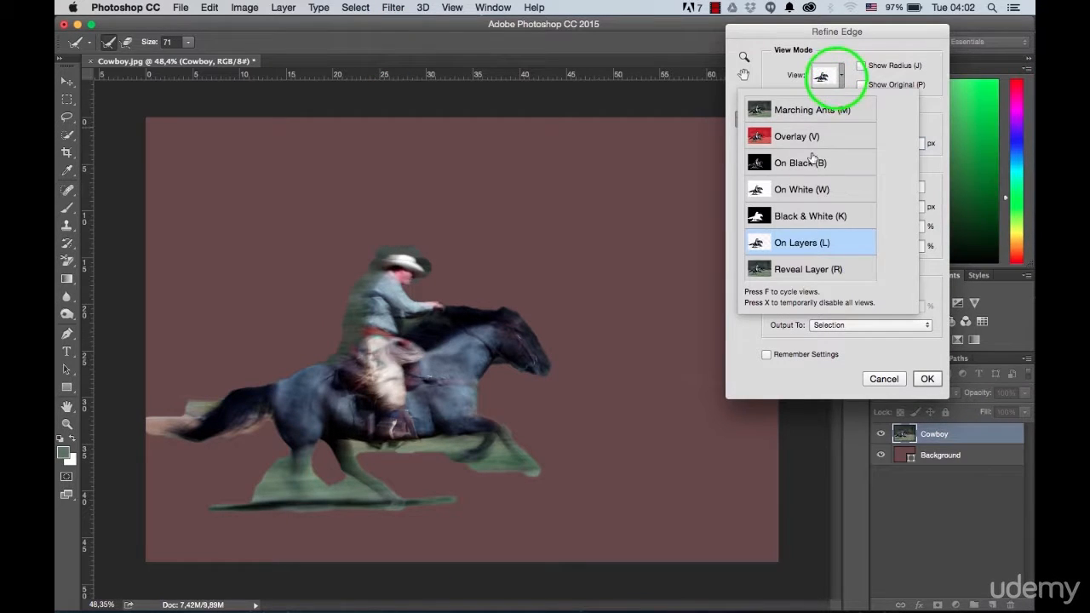
pyautogui.click(875, 32)
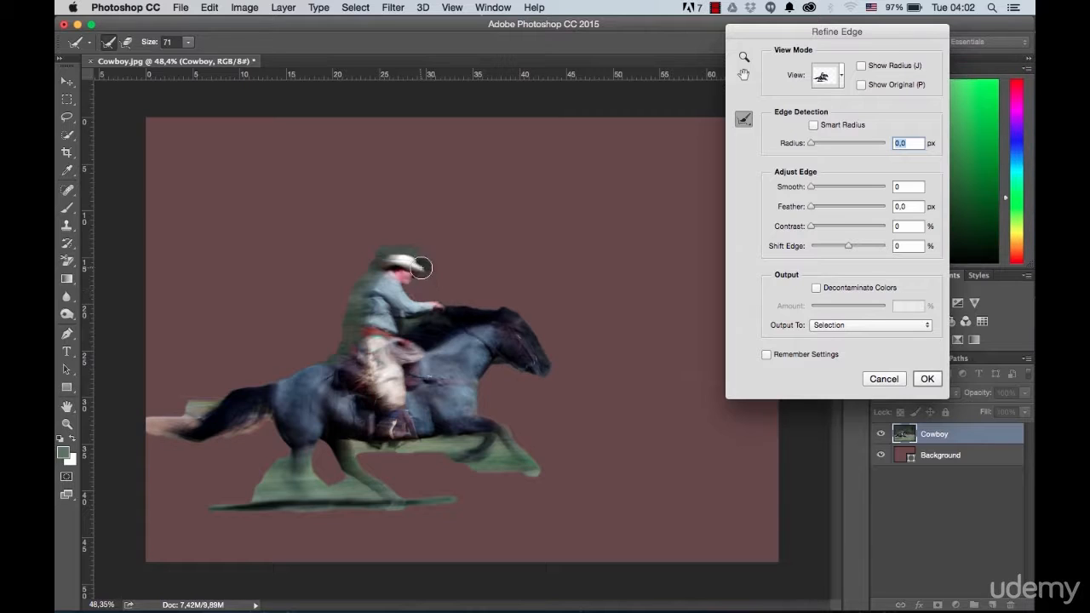
# Step: Refine the selection edge around the rider's hat and along his back with the Refine Radius brush
pyautogui.moveTo(426, 257); pyautogui.dragTo(392, 256)
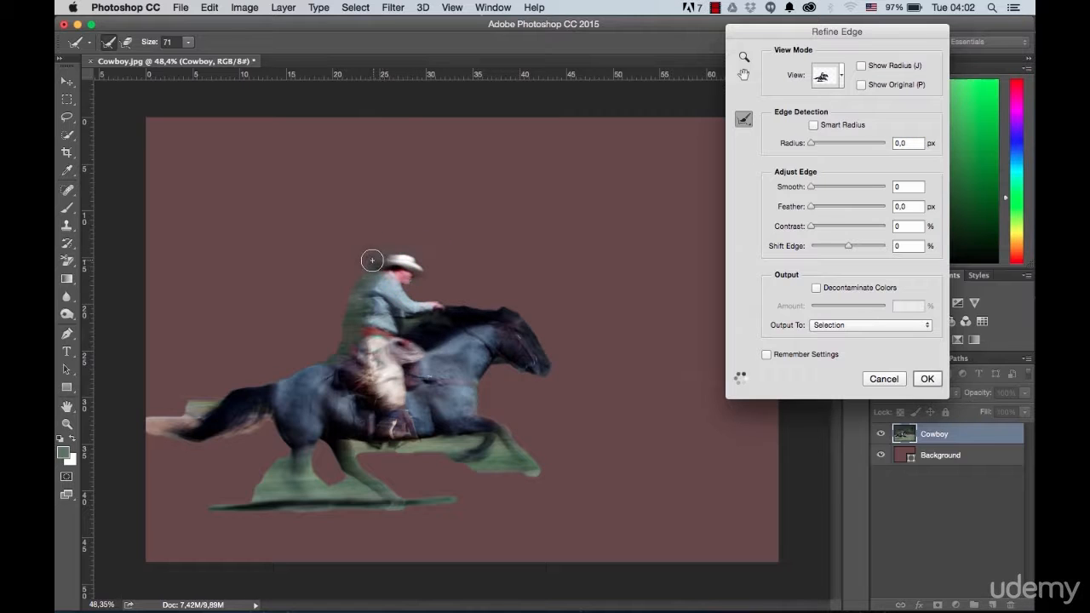
pyautogui.scroll(4, 363, 271)
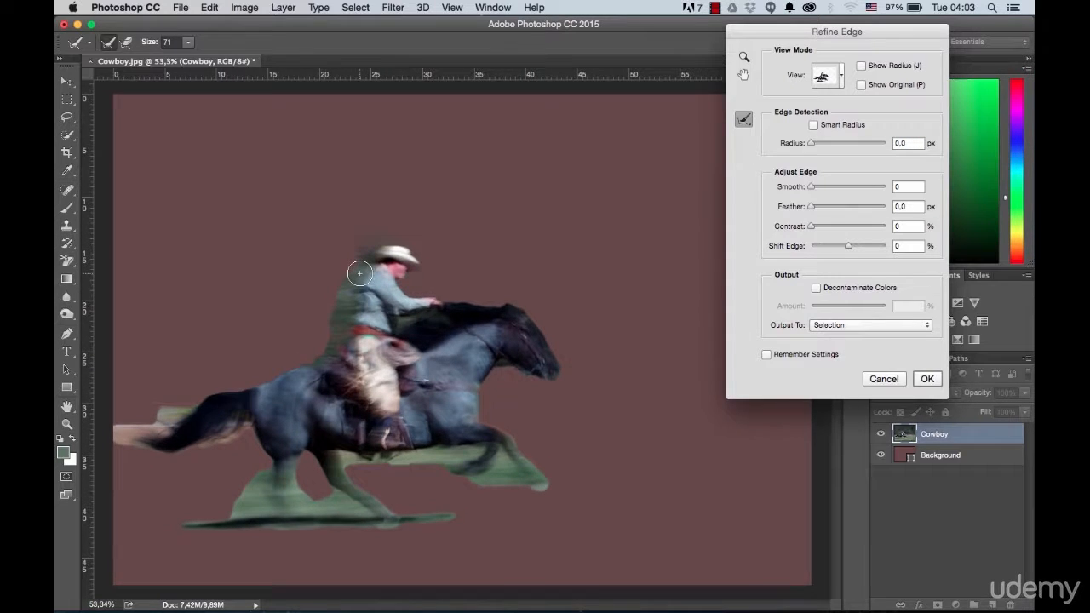
pyautogui.scroll(1, 359, 275)
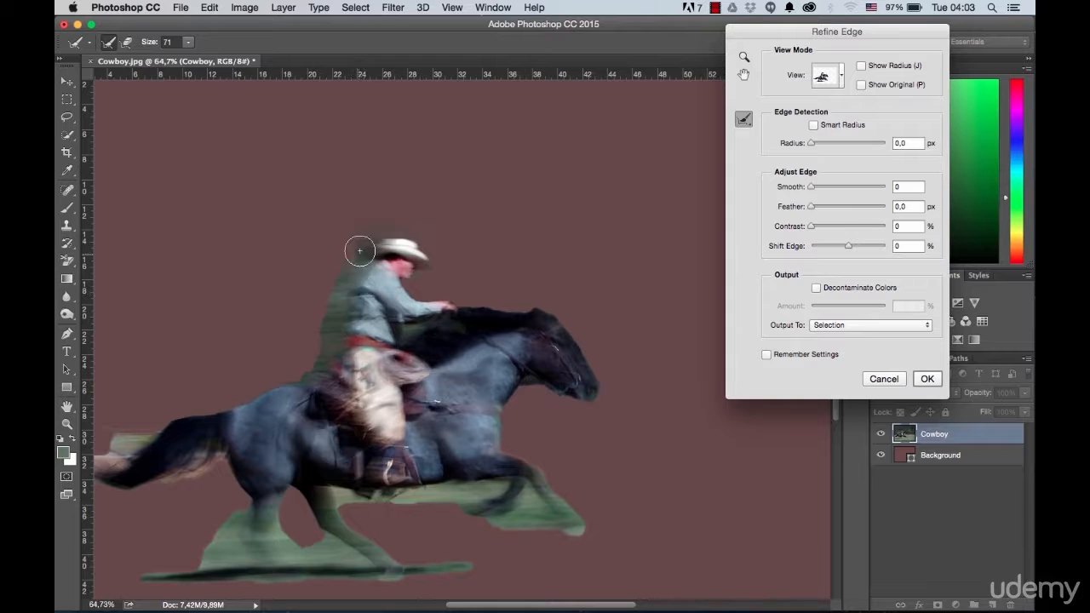
pyautogui.moveTo(335, 361)
pyautogui.mouseDown()
pyautogui.moveTo(329, 367)
pyautogui.moveTo(349, 260)
pyautogui.mouseUp()
# Step: Brush the Refine Radius tool over the edges of the horse's legs, ground shadow, hindquarters and head
pyautogui.moveTo(514, 449)
pyautogui.mouseDown()
pyautogui.moveTo(582, 528)
pyautogui.moveTo(357, 504)
pyautogui.mouseUp()
pyautogui.moveTo(465, 568); pyautogui.dragTo(392, 572)
pyautogui.moveTo(131, 579)
pyautogui.mouseDown()
pyautogui.moveTo(207, 539)
pyautogui.moveTo(346, 542)
pyautogui.mouseUp()
pyautogui.moveTo(175, 584); pyautogui.dragTo(460, 575)
pyautogui.moveTo(213, 481)
pyautogui.mouseDown()
pyautogui.moveTo(134, 429)
pyautogui.moveTo(213, 419)
pyautogui.mouseUp()
pyautogui.moveTo(480, 345)
pyautogui.mouseDown()
pyautogui.moveTo(608, 318)
pyautogui.moveTo(547, 389)
pyautogui.moveTo(586, 393)
pyautogui.moveTo(606, 411)
pyautogui.mouseUp()
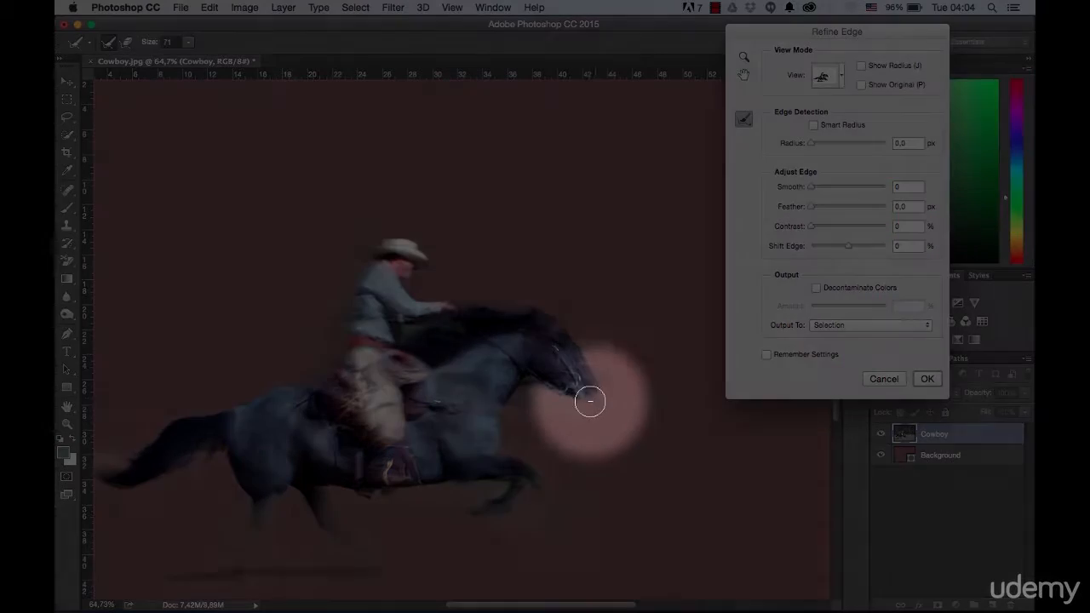
# Step: Erase the edge refinements near the horse's muzzle, ground shadow and hind legs to restore those areas
pyautogui.press('alt')
pyautogui.moveTo(591, 392)
pyautogui.mouseDown()
pyautogui.moveTo(529, 385)
pyautogui.moveTo(597, 379)
pyautogui.moveTo(596, 363)
pyautogui.moveTo(637, 433)
pyautogui.moveTo(576, 452)
pyautogui.moveTo(574, 409)
pyautogui.moveTo(610, 403)
pyautogui.mouseUp()
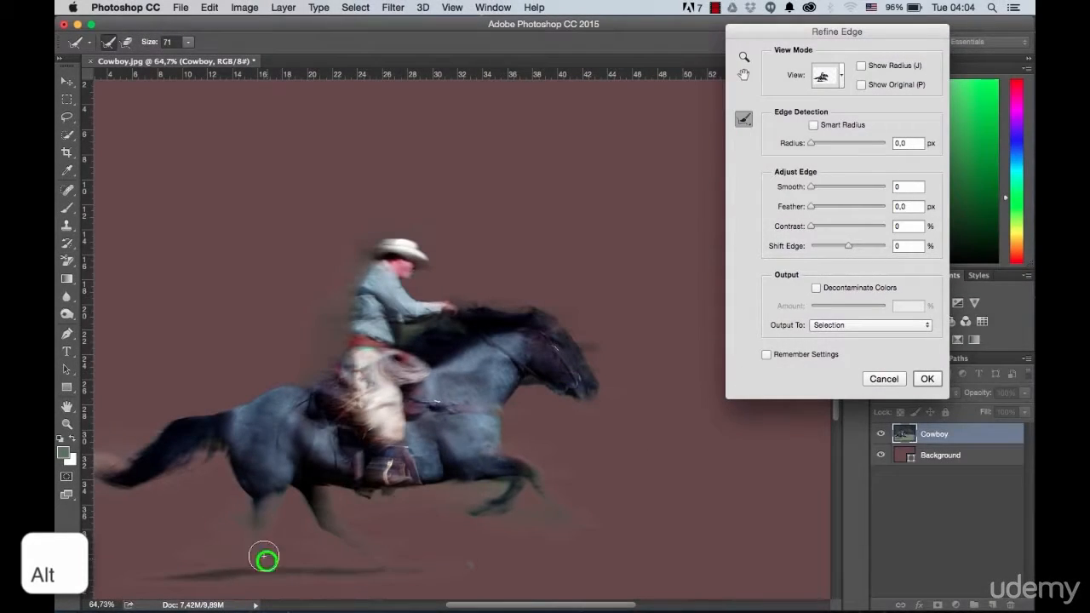
pyautogui.press('alt')
pyautogui.moveTo(177, 576); pyautogui.dragTo(406, 574)
pyautogui.moveTo(163, 576); pyautogui.dragTo(415, 571)
pyautogui.moveTo(187, 563); pyautogui.dragTo(242, 522)
pyautogui.moveTo(341, 551)
pyautogui.mouseDown()
pyautogui.moveTo(302, 527)
pyautogui.moveTo(341, 557)
pyautogui.moveTo(420, 510)
pyautogui.moveTo(288, 523)
pyautogui.moveTo(325, 549)
pyautogui.mouseUp()
pyautogui.scroll(-3, 337, 514)
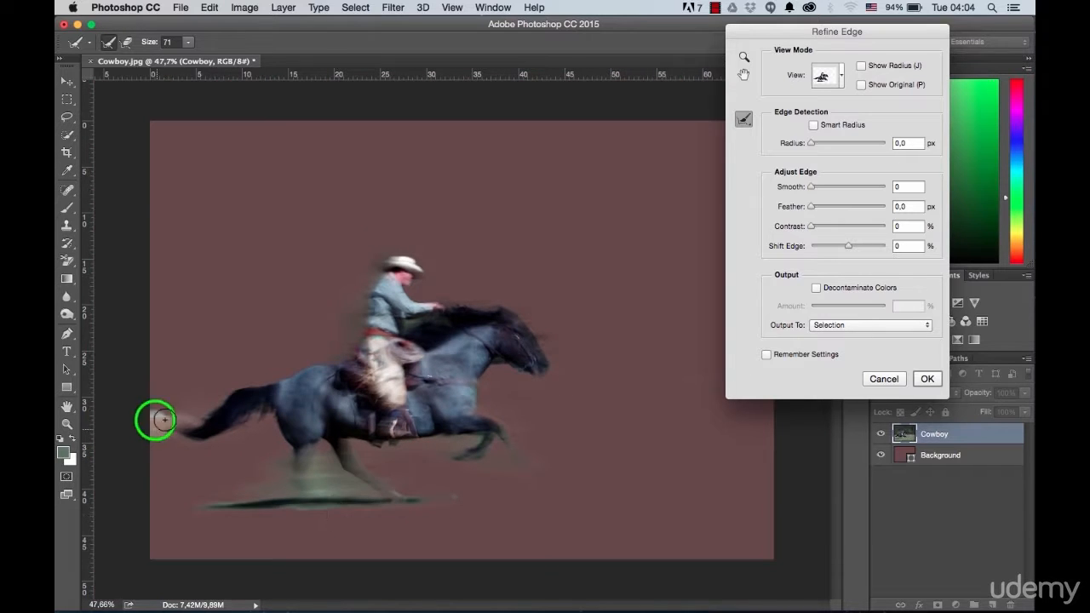
pyautogui.scroll(-1, 477, 341)
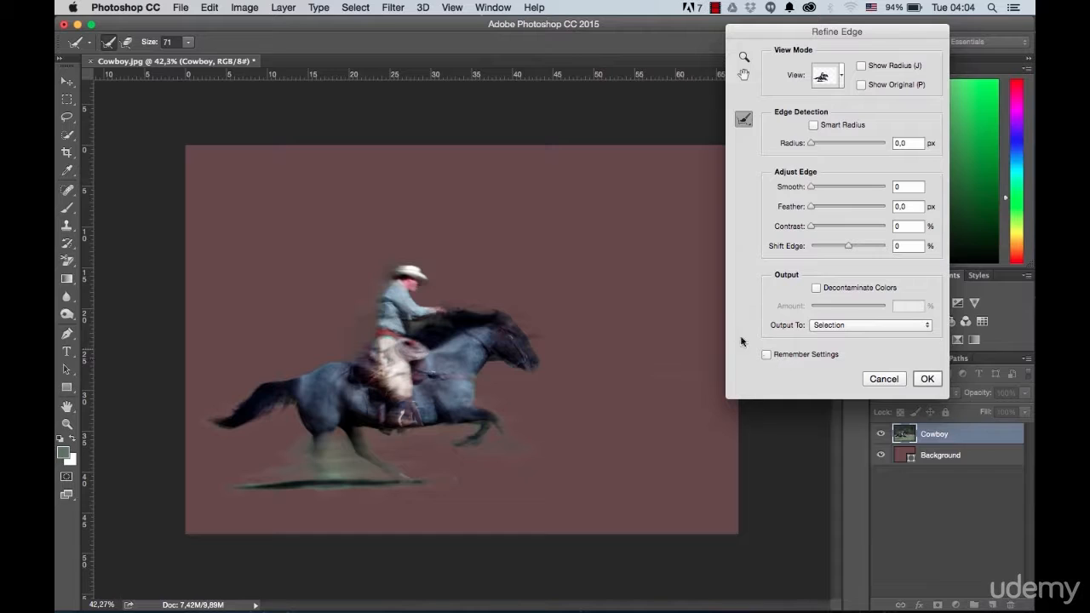
# Step: Output the refined selection to a new layer with a layer mask
pyautogui.click(845, 326)
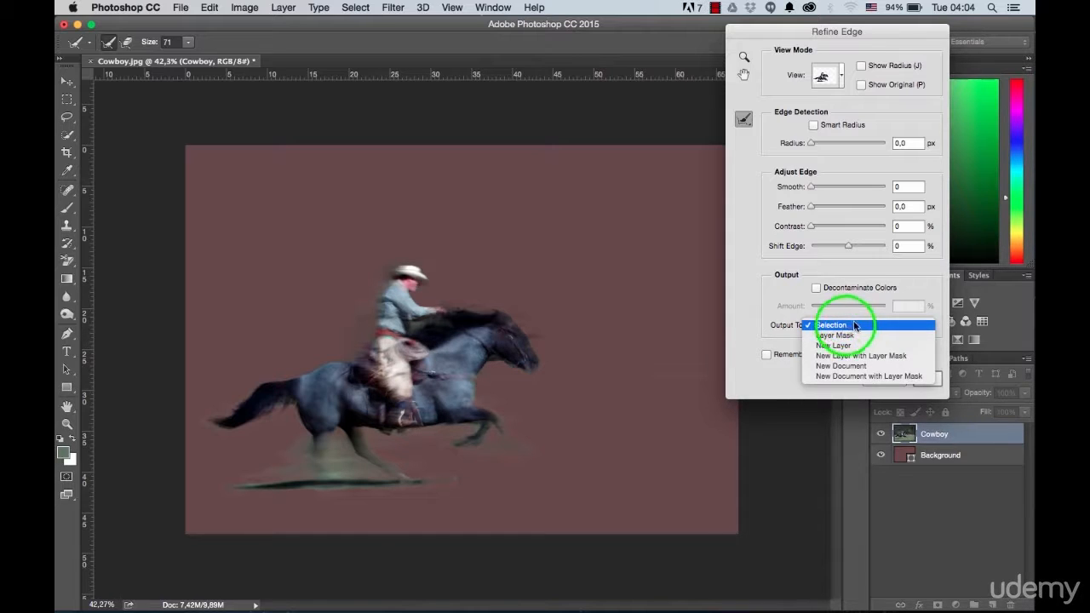
pyautogui.click(853, 357)
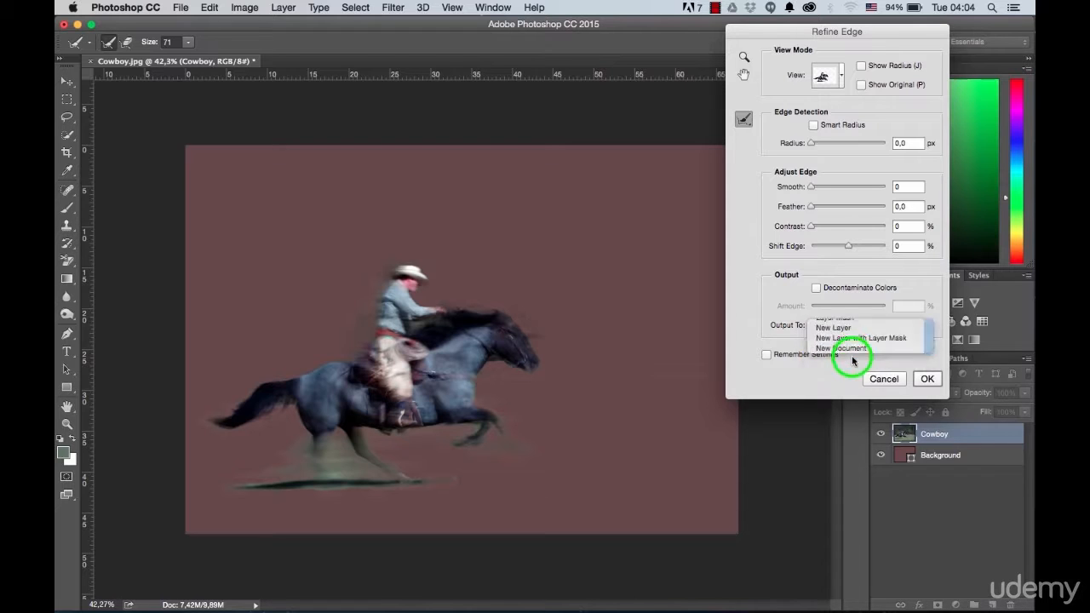
pyautogui.click(928, 382)
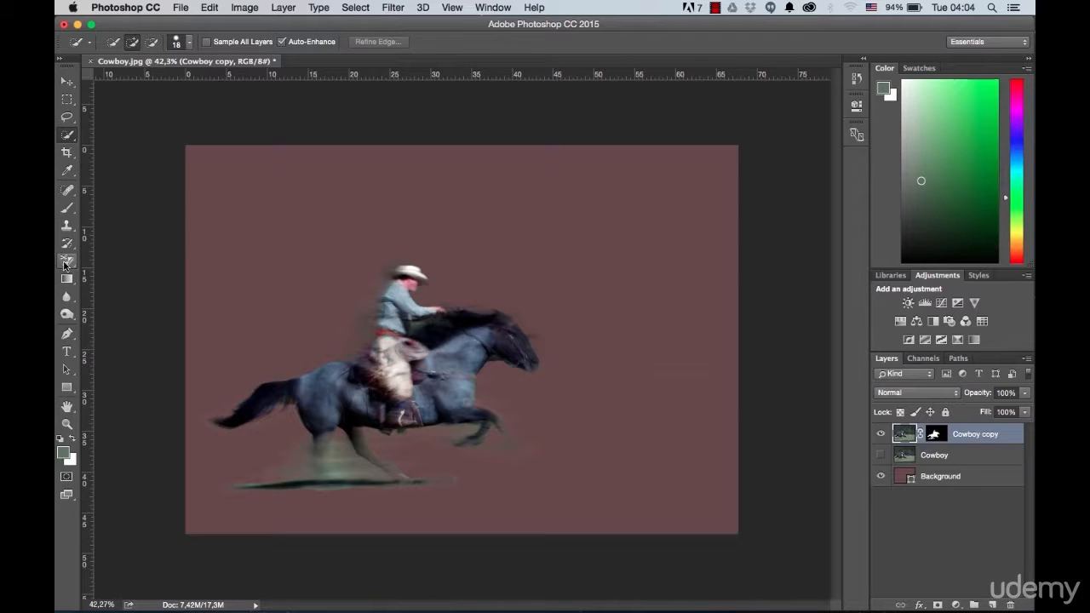
# Step: Set up the Background Eraser with a 139 px brush and 11% tolerance
pyautogui.click(65, 262)
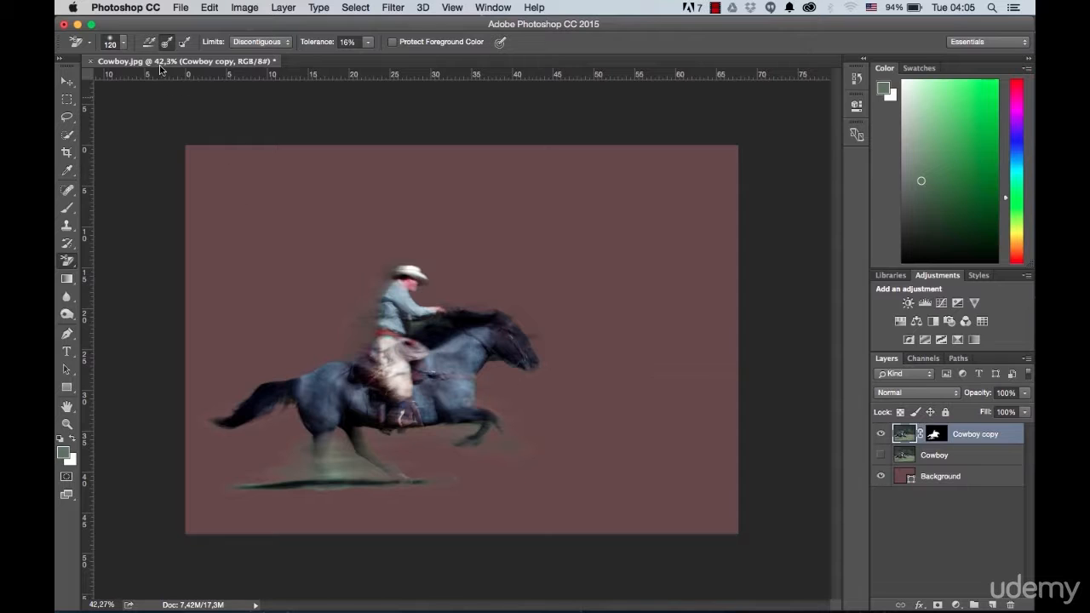
pyautogui.click(124, 43)
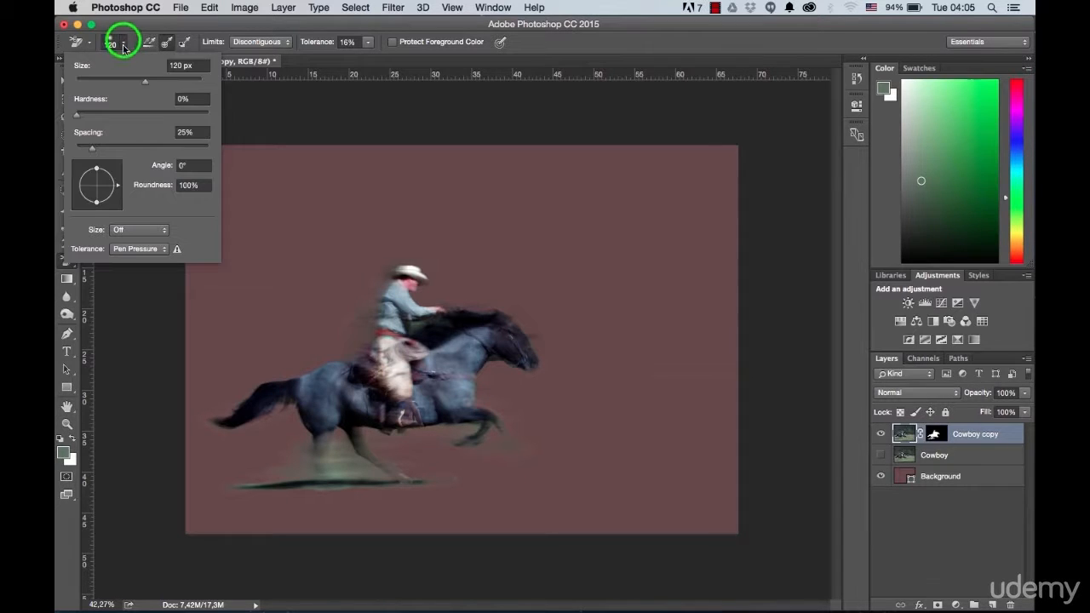
pyautogui.moveTo(146, 80); pyautogui.dragTo(152, 80)
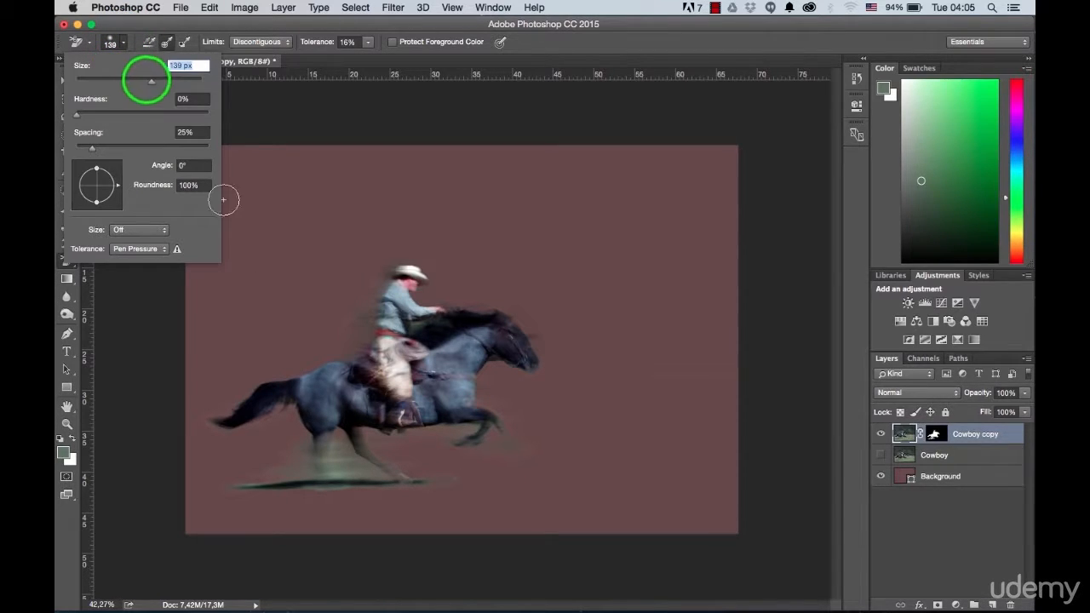
pyautogui.click(643, 48)
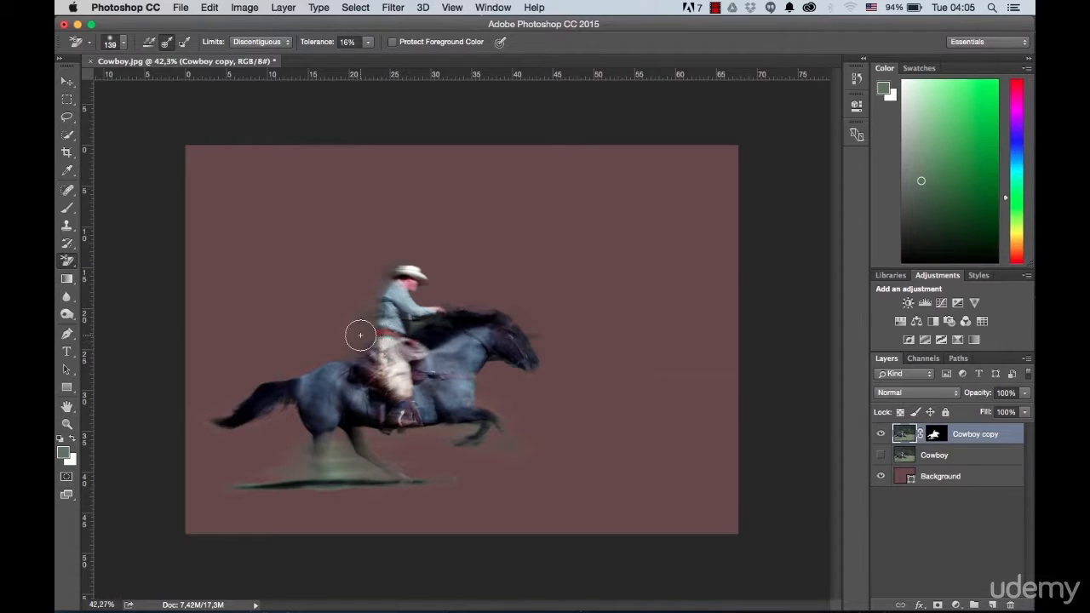
pyautogui.click(367, 42)
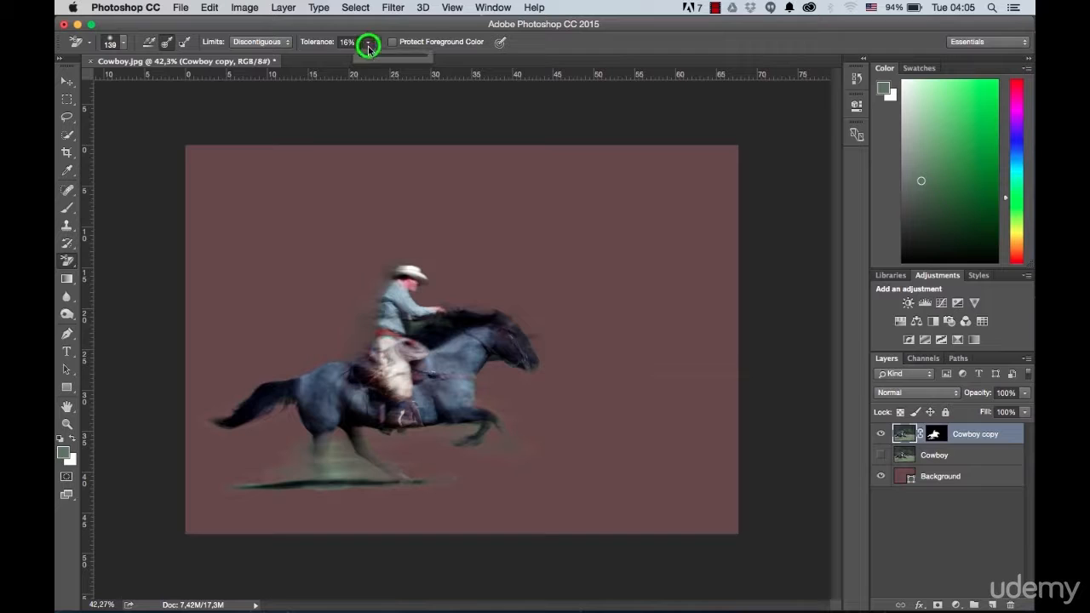
pyautogui.click(583, 50)
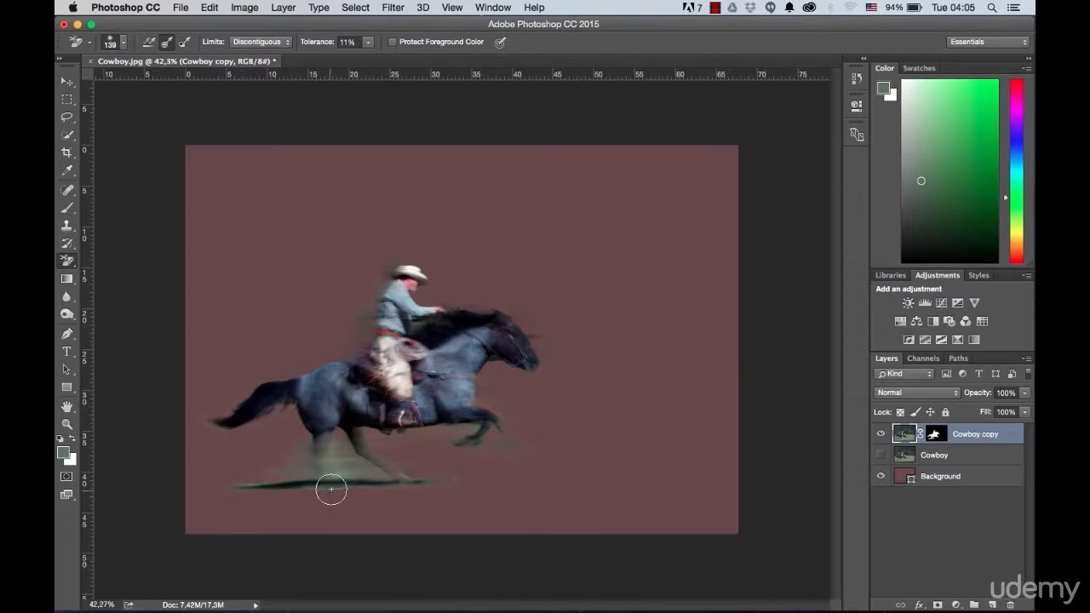
# Step: Erase the green background remnants around the horse's hind legs, ground shadow, front legs and the rider's back and arm
pyautogui.scroll(5, 334, 456)
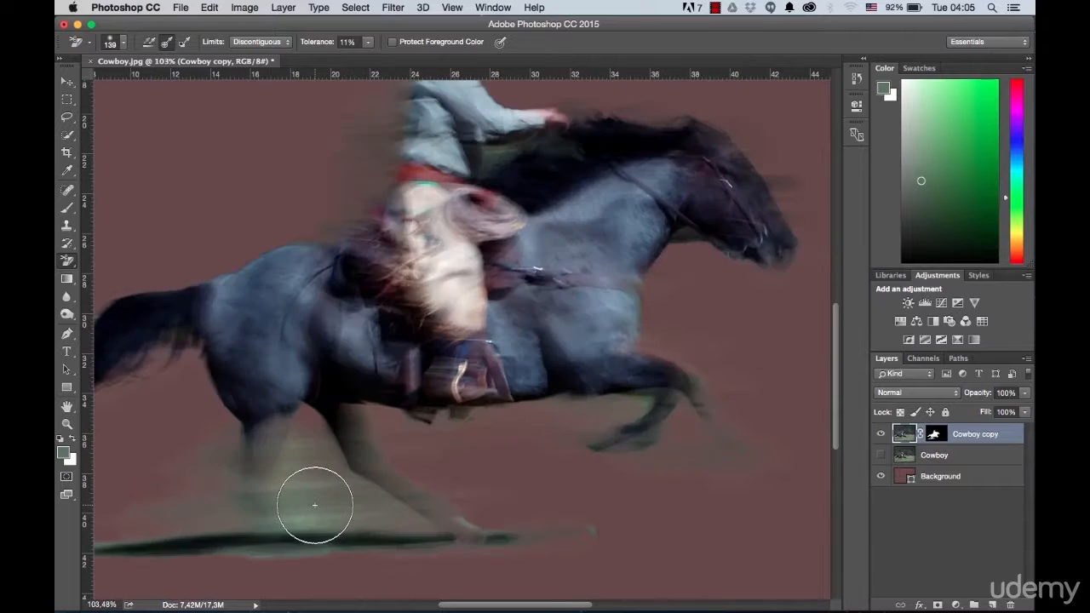
pyautogui.moveTo(315, 503)
pyautogui.mouseDown()
pyautogui.moveTo(422, 415)
pyautogui.moveTo(498, 409)
pyautogui.mouseUp()
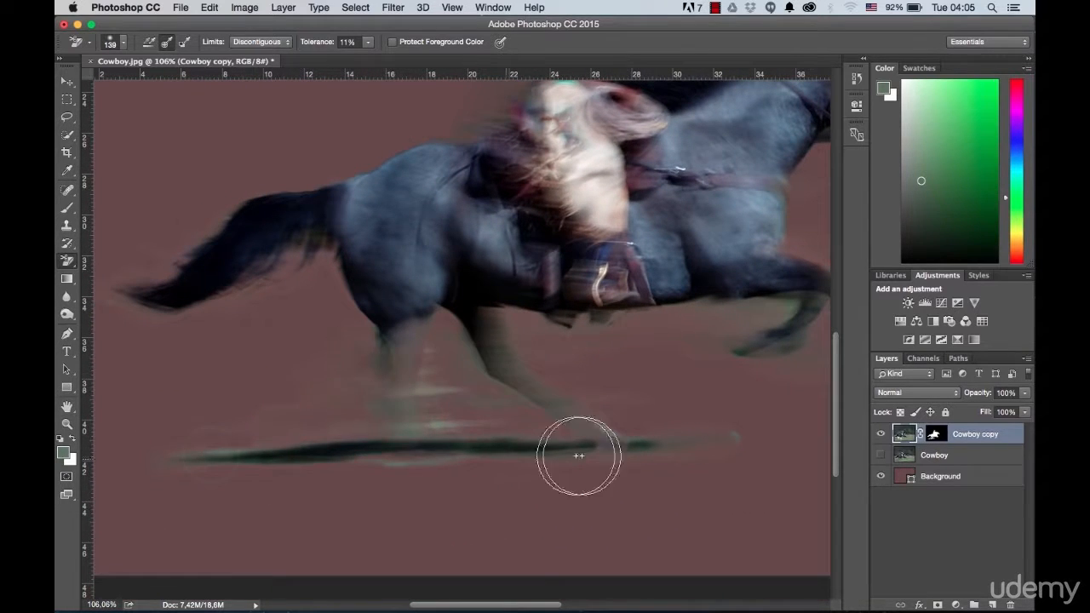
pyautogui.moveTo(511, 221); pyautogui.dragTo(344, 385)
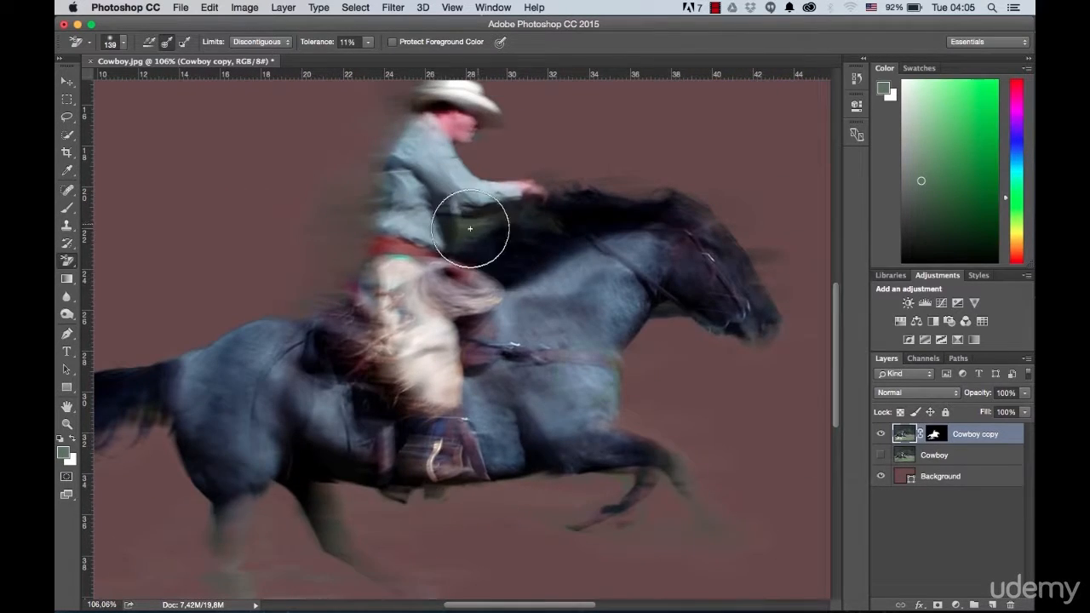
pyautogui.moveTo(316, 290); pyautogui.dragTo(344, 345)
pyautogui.moveTo(492, 515); pyautogui.dragTo(624, 387)
pyautogui.scroll(2, 396, 474)
pyautogui.moveTo(775, 488); pyautogui.dragTo(642, 477)
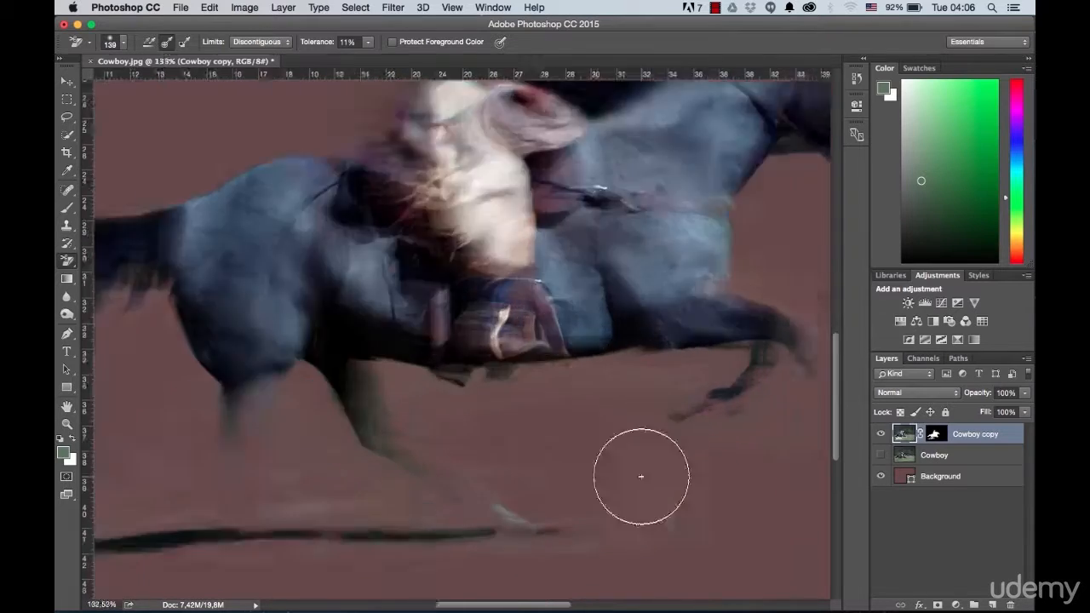
pyautogui.scroll(-4, 341, 468)
pyautogui.scroll(-1, 349, 463)
# Step: Hide the Background layer and examine the cowboy cutout on transparency
pyautogui.click(882, 477)
pyautogui.scroll(-2, 395, 305)
pyautogui.scroll(4, 356, 232)
pyautogui.scroll(-3, 363, 223)
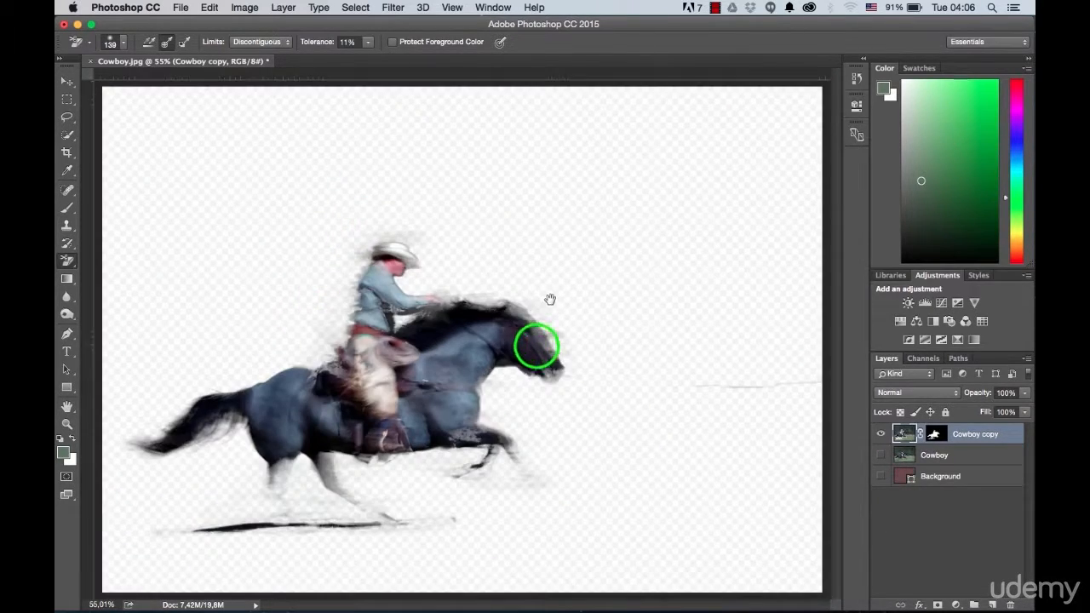
pyautogui.scroll(-2, 545, 341)
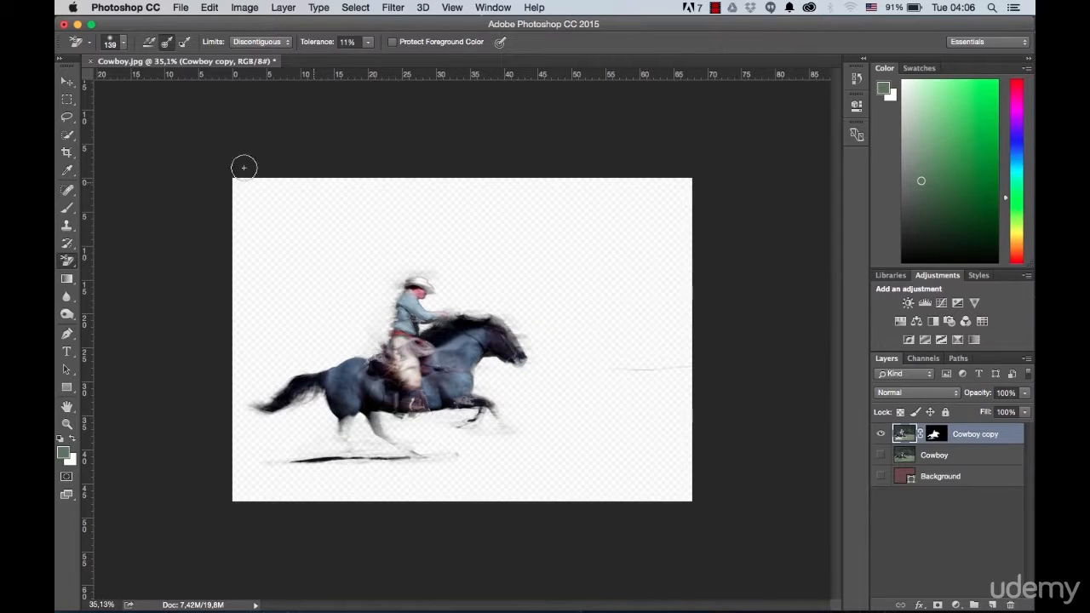
# Step: Move the cowboy cutout up and to the right on the canvas, and show the Background layer again
pyautogui.click(68, 82)
pyautogui.moveTo(382, 302); pyautogui.dragTo(435, 262)
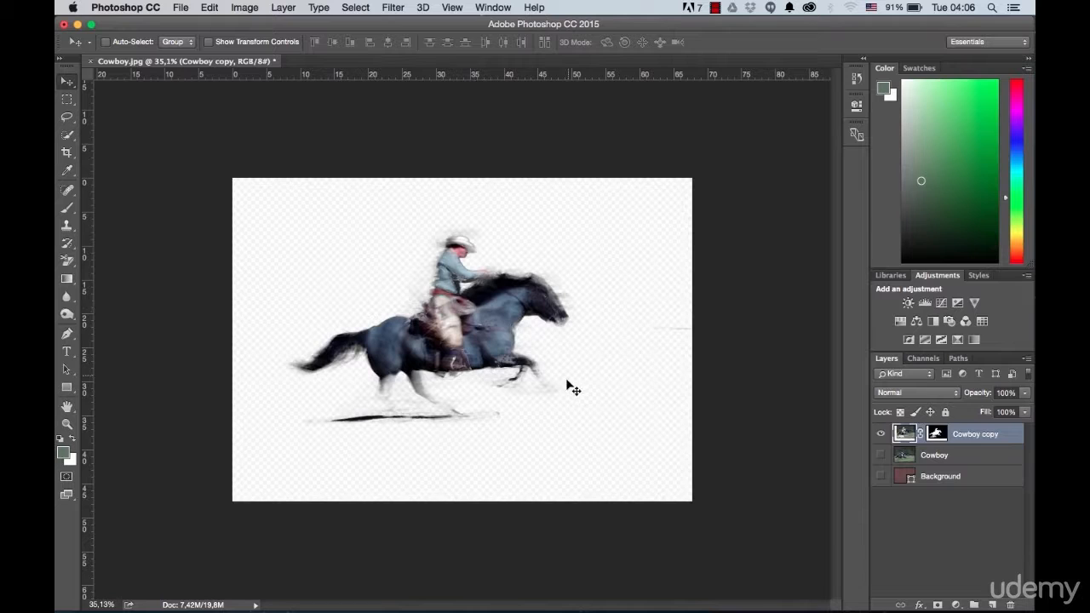
pyautogui.scroll(3, 575, 387)
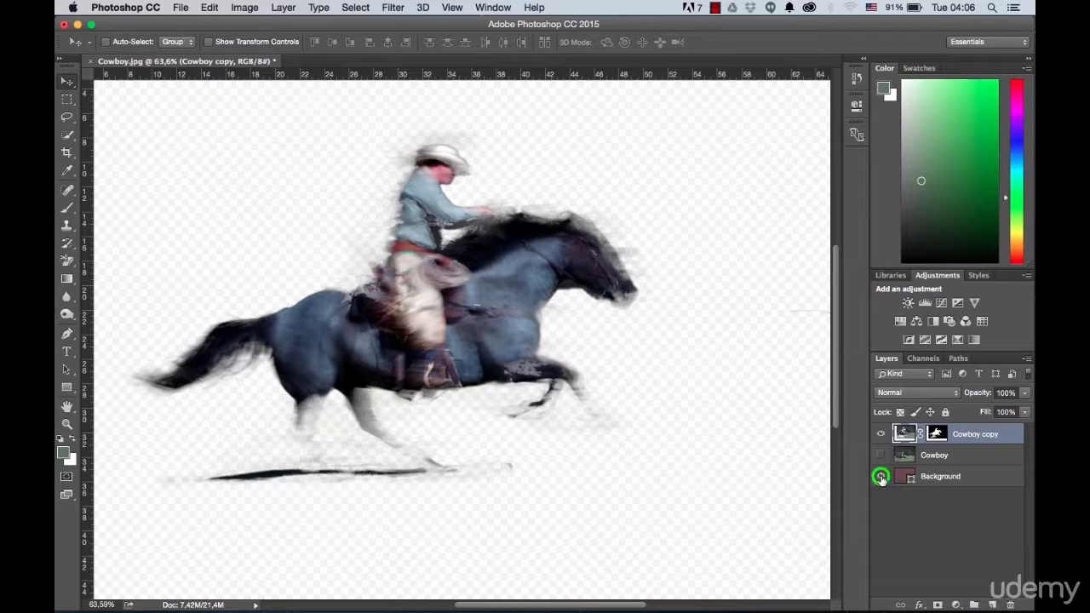
pyautogui.click(881, 476)
pyautogui.press('super+0')
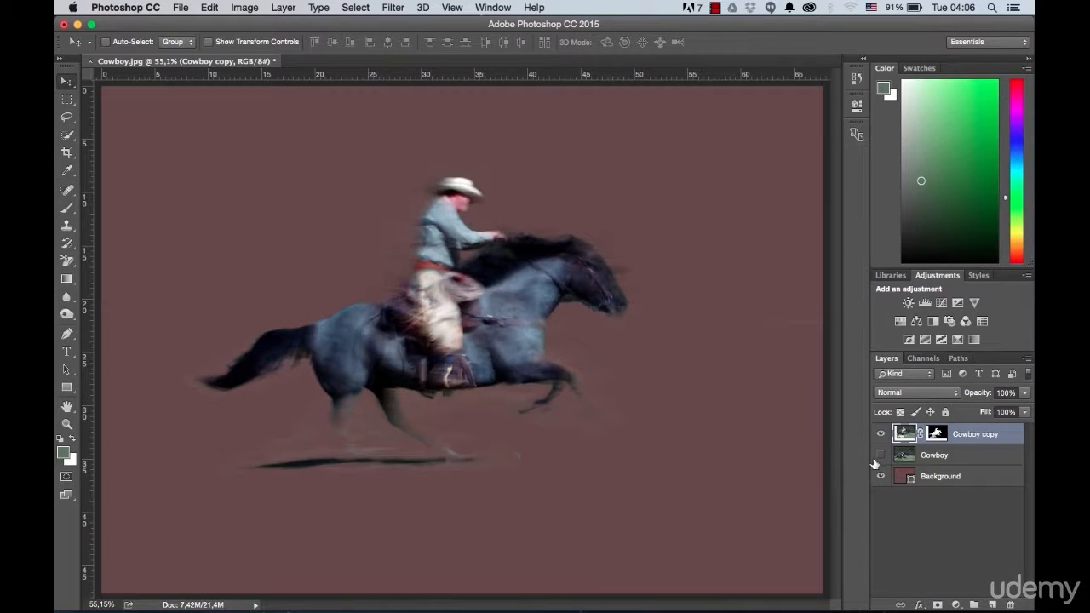
# Step: Recolour the Background layer's solid fill, trying several dark shades before settling on a very light neutral tone
pyautogui.doubleClick(903, 474)
pyautogui.click(733, 303)
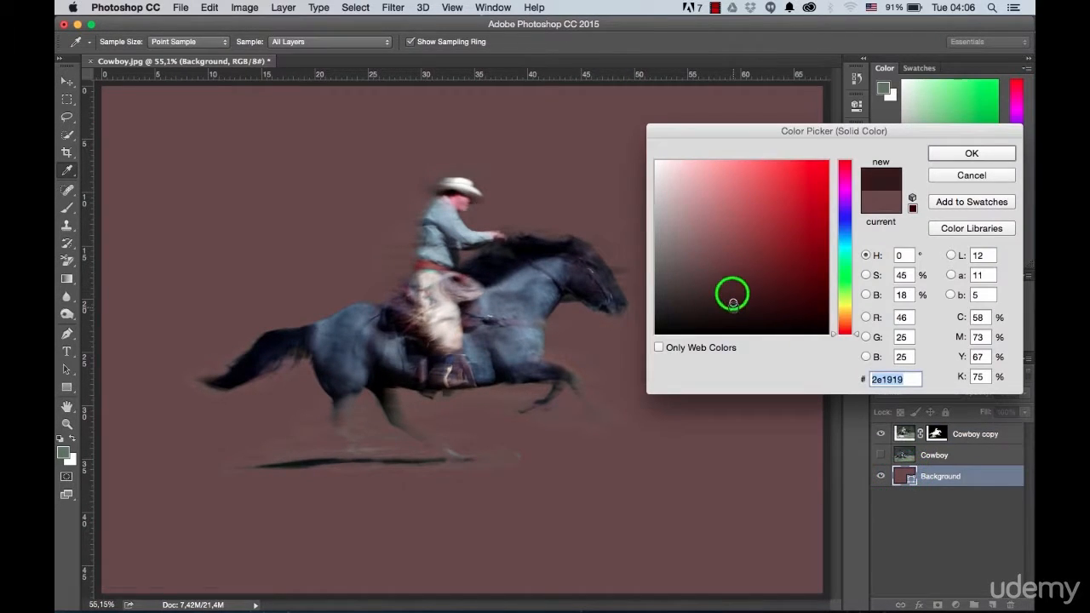
pyautogui.moveTo(691, 309); pyautogui.dragTo(648, 310)
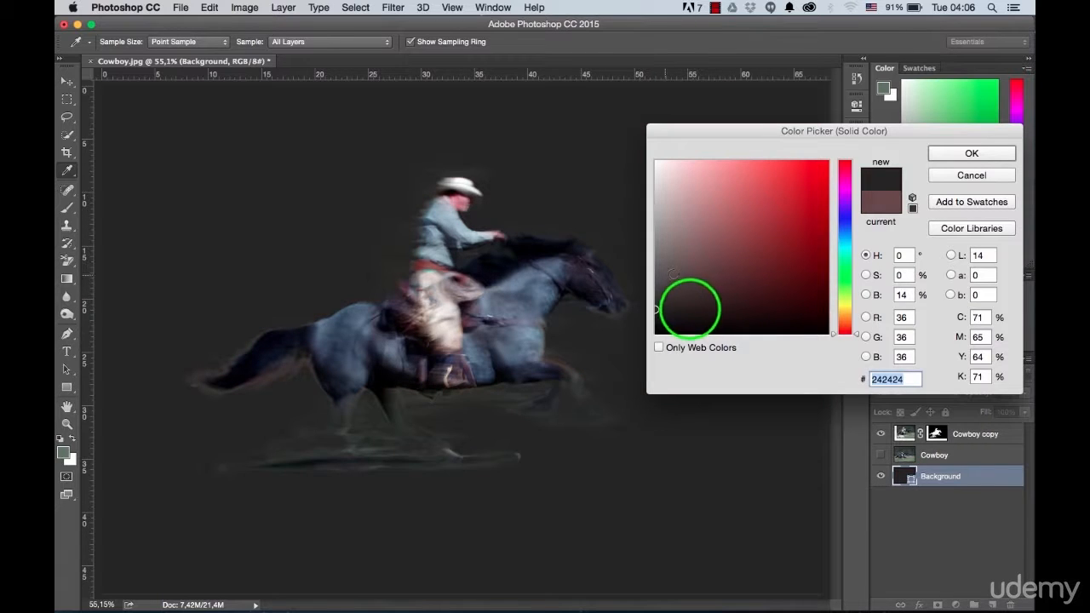
pyautogui.click(690, 317)
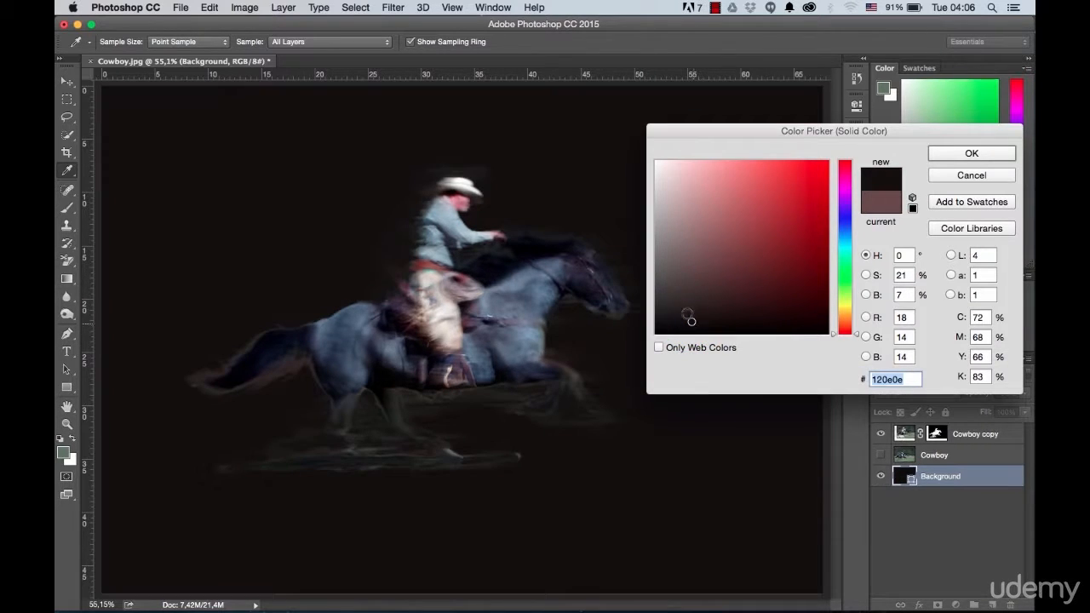
pyautogui.moveTo(691, 321)
pyautogui.mouseDown()
pyautogui.moveTo(657, 219)
pyautogui.moveTo(656, 168)
pyautogui.mouseUp()
pyautogui.click(931, 151)
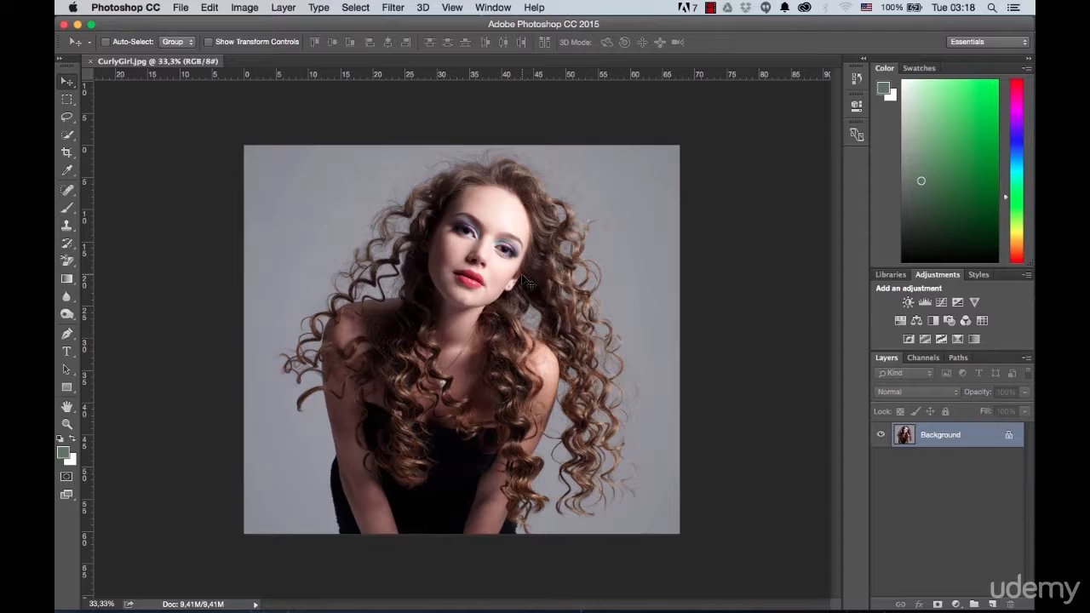
# Step: Unlock the Background layer of CurlyGirl.jpg and rename it Girl
pyautogui.click(1008, 437)
pyautogui.doubleClick(934, 435)
pyautogui.write('Girl')
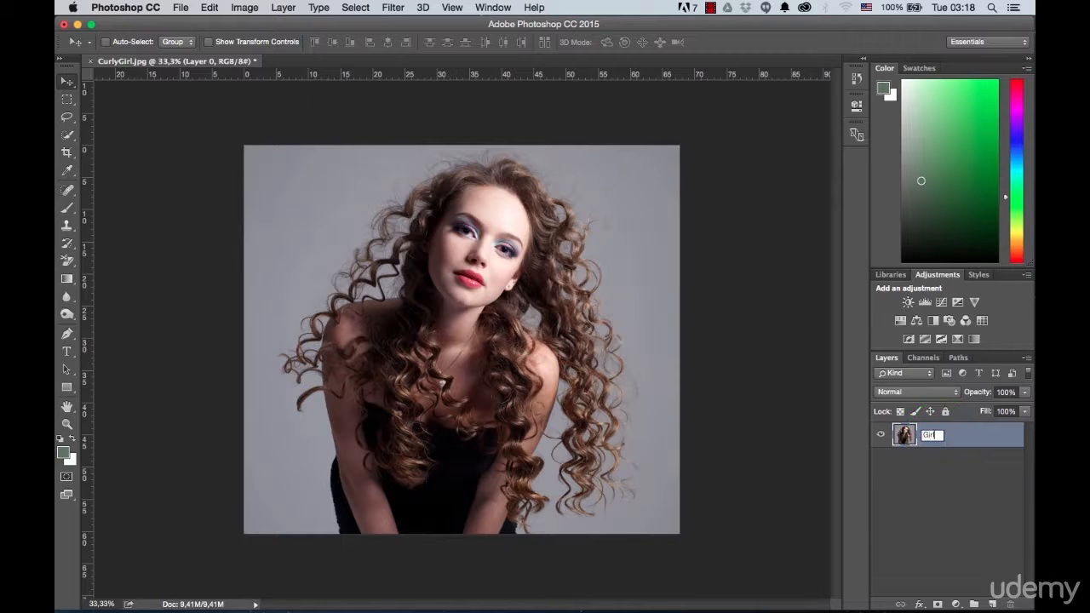
pyautogui.press('Return')
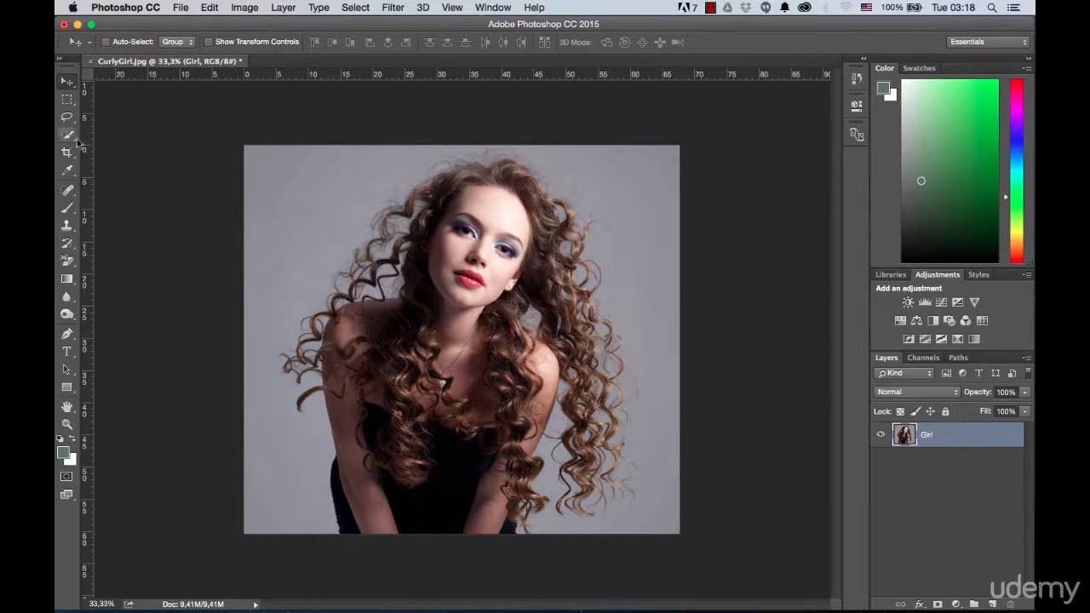
# Step: Select the grey backdrop with the Magic Wand at tolerance 50 and invert the selection to cover the girl
pyautogui.moveTo(75, 141); pyautogui.dragTo(143, 146)
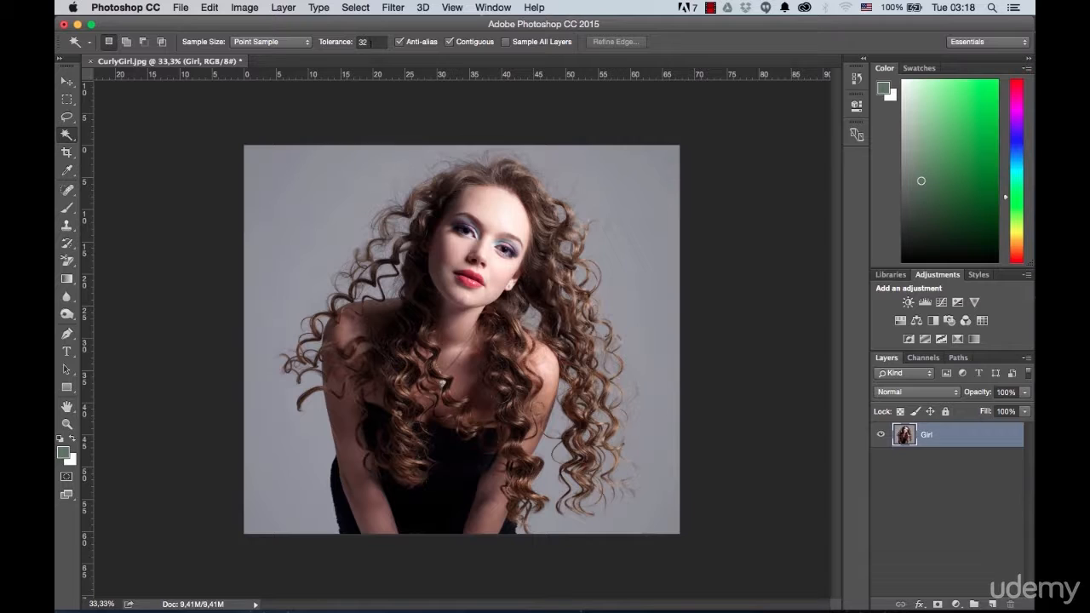
pyautogui.click(367, 42)
pyautogui.write('50')
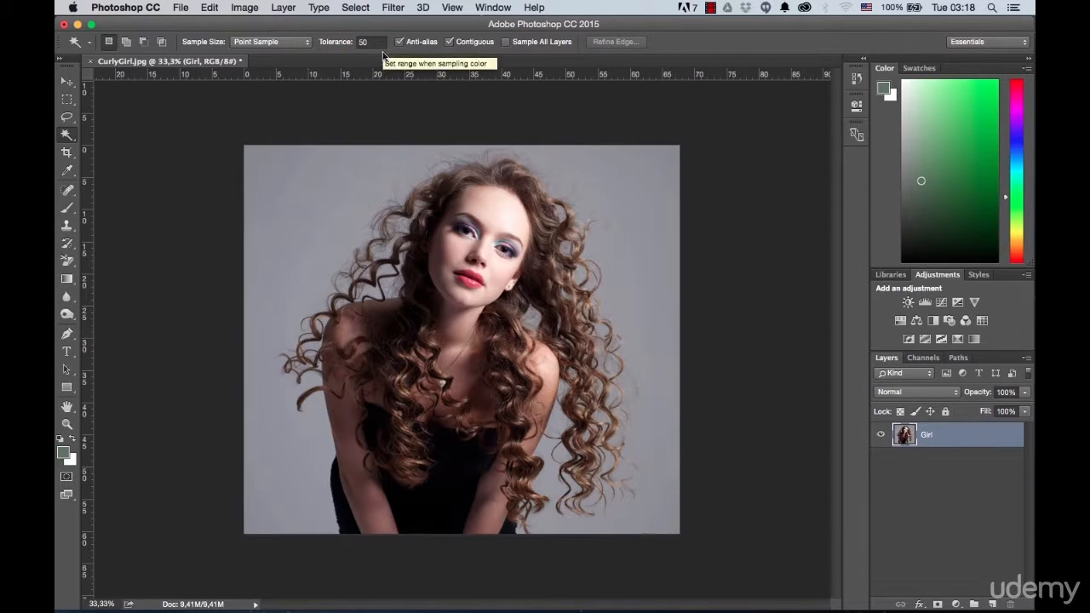
pyautogui.click(327, 179)
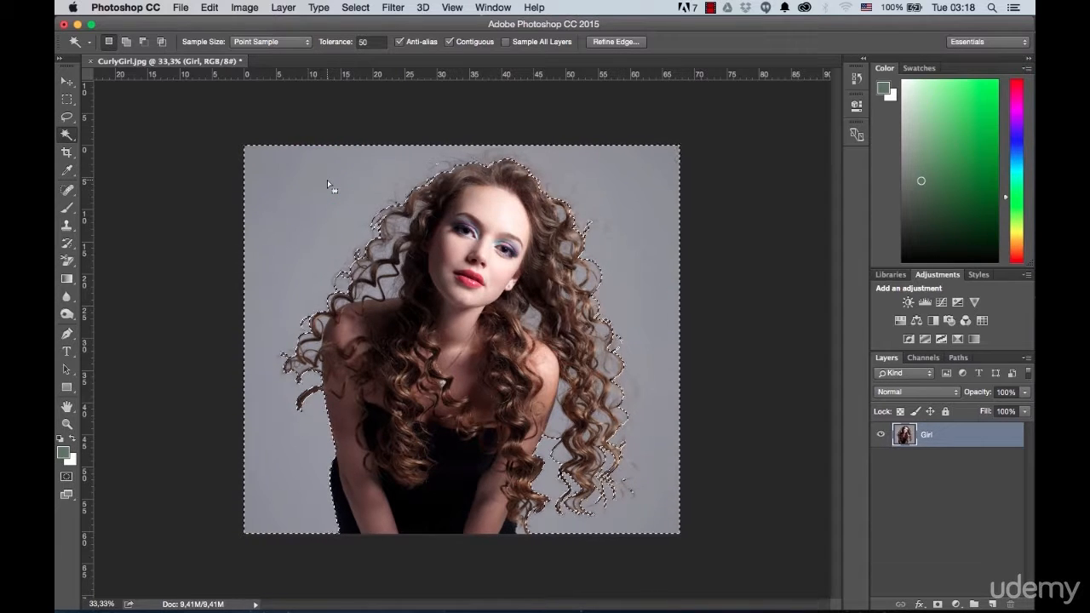
pyautogui.click(355, 8)
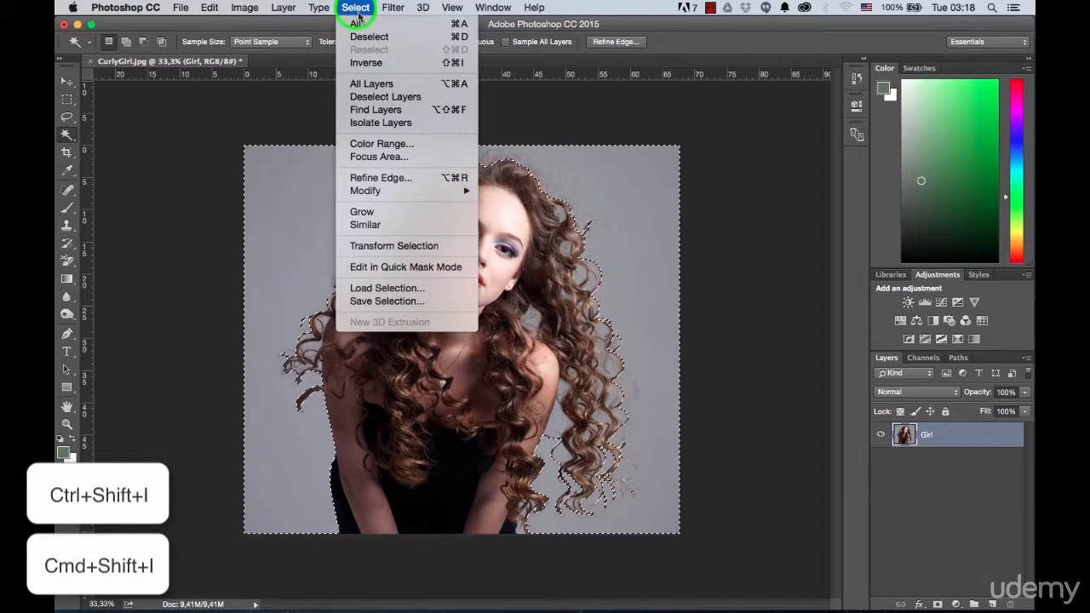
pyautogui.click(366, 63)
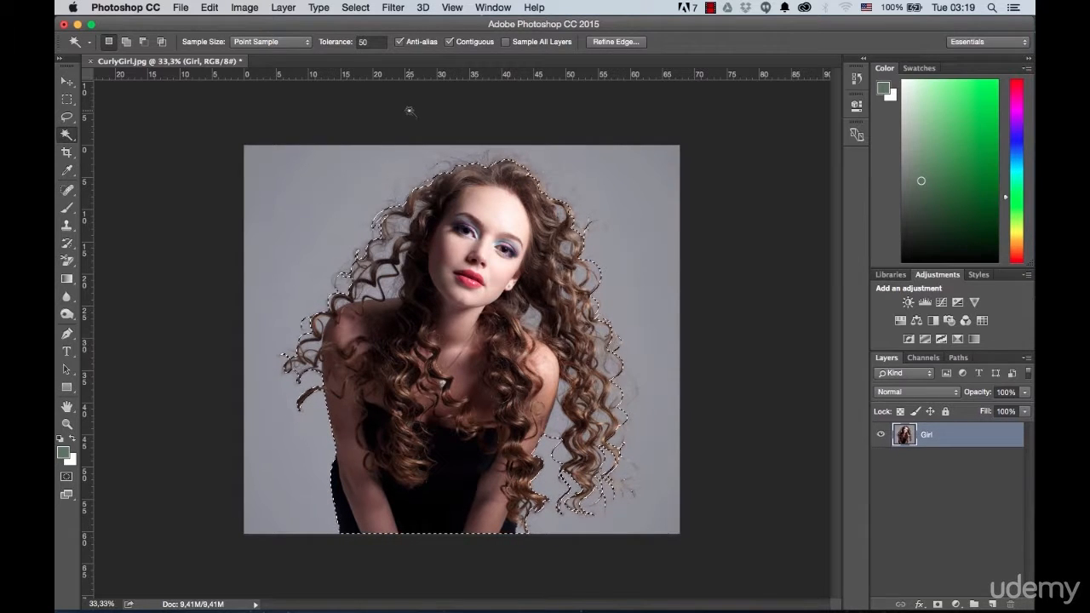
# Step: Open Refine Edge and brush the Refine Radius tool over the curls on the right side of the portrait
pyautogui.click(614, 42)
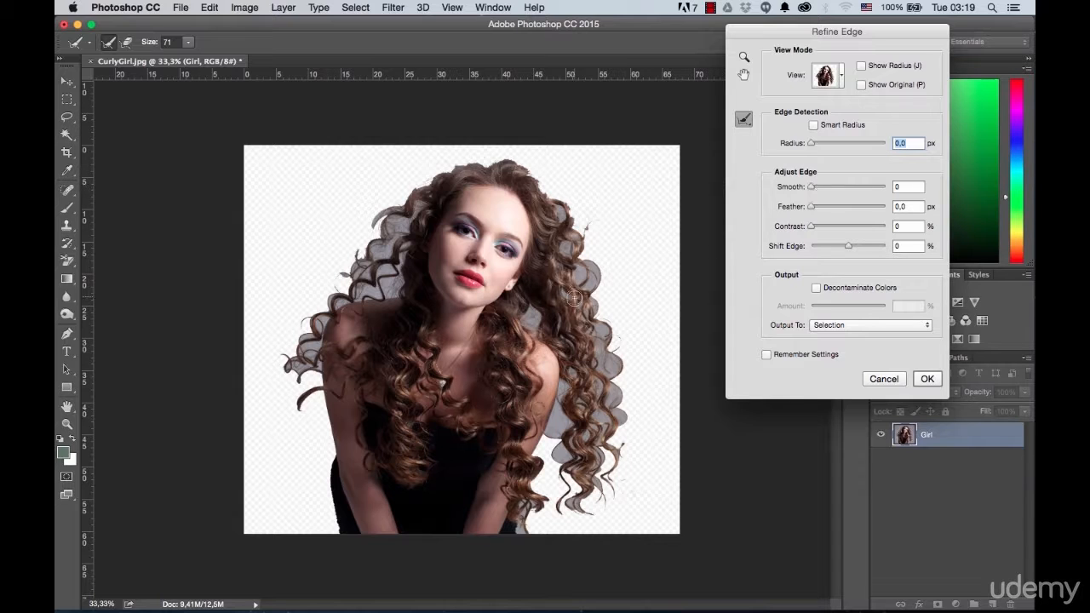
pyautogui.moveTo(528, 508)
pyautogui.mouseDown()
pyautogui.moveTo(516, 495)
pyautogui.moveTo(596, 502)
pyautogui.mouseUp()
pyautogui.moveTo(594, 459)
pyautogui.mouseDown()
pyautogui.moveTo(607, 436)
pyautogui.moveTo(620, 456)
pyautogui.mouseUp()
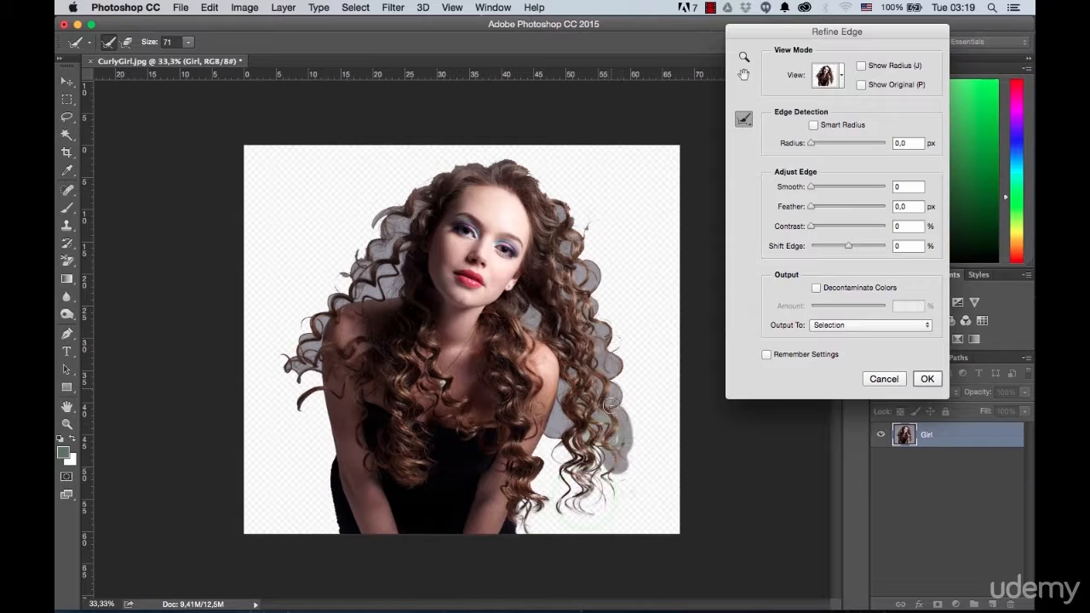
pyautogui.moveTo(601, 514)
pyautogui.mouseDown()
pyautogui.moveTo(619, 366)
pyautogui.moveTo(553, 196)
pyautogui.mouseUp()
pyautogui.moveTo(562, 291); pyautogui.dragTo(528, 323)
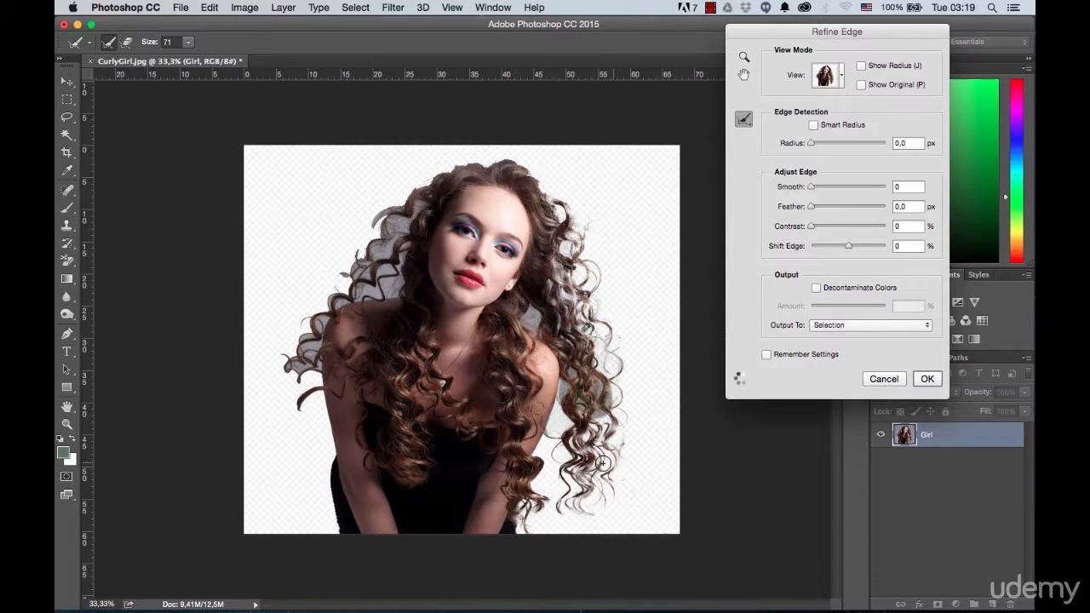
# Step: Brush the Refine Radius tool over the curls on the left side of the portrait and the hair on top
pyautogui.moveTo(285, 382)
pyautogui.mouseDown()
pyautogui.moveTo(357, 287)
pyautogui.moveTo(354, 265)
pyautogui.mouseUp()
pyautogui.moveTo(409, 218)
pyautogui.mouseDown()
pyautogui.moveTo(544, 170)
pyautogui.moveTo(549, 195)
pyautogui.mouseUp()
pyautogui.moveTo(396, 261)
pyautogui.mouseDown()
pyautogui.moveTo(404, 226)
pyautogui.moveTo(384, 241)
pyautogui.mouseUp()
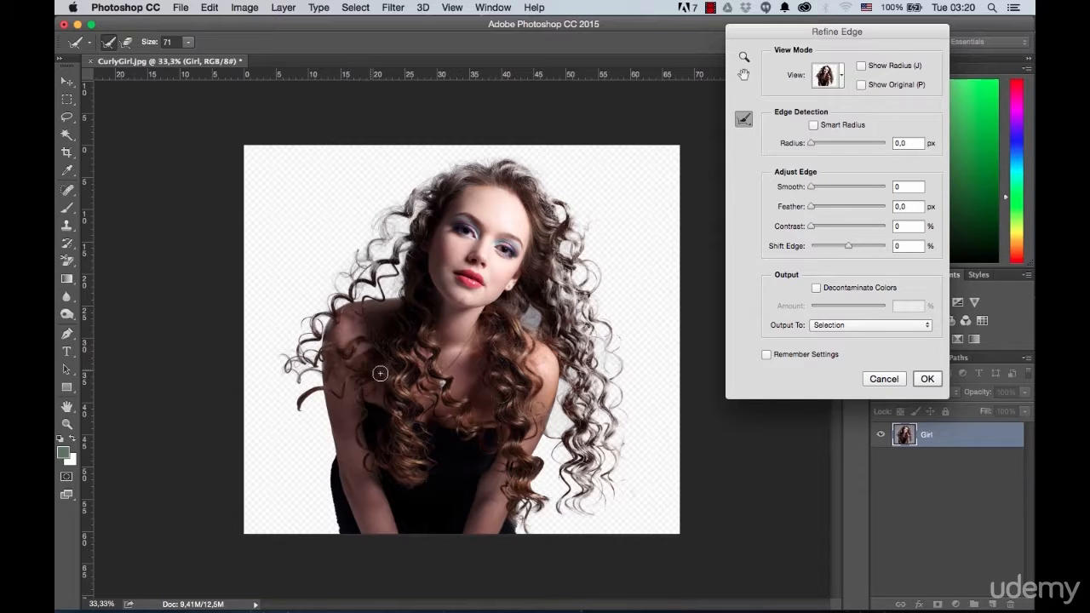
# Step: Touch up the selection edge where the left curls meet the shoulder, erasing excess refinement and brushing the gaps between the loops
pyautogui.scroll(3, 376, 371)
pyautogui.scroll(1, 303, 327)
pyautogui.scroll(1, 293, 330)
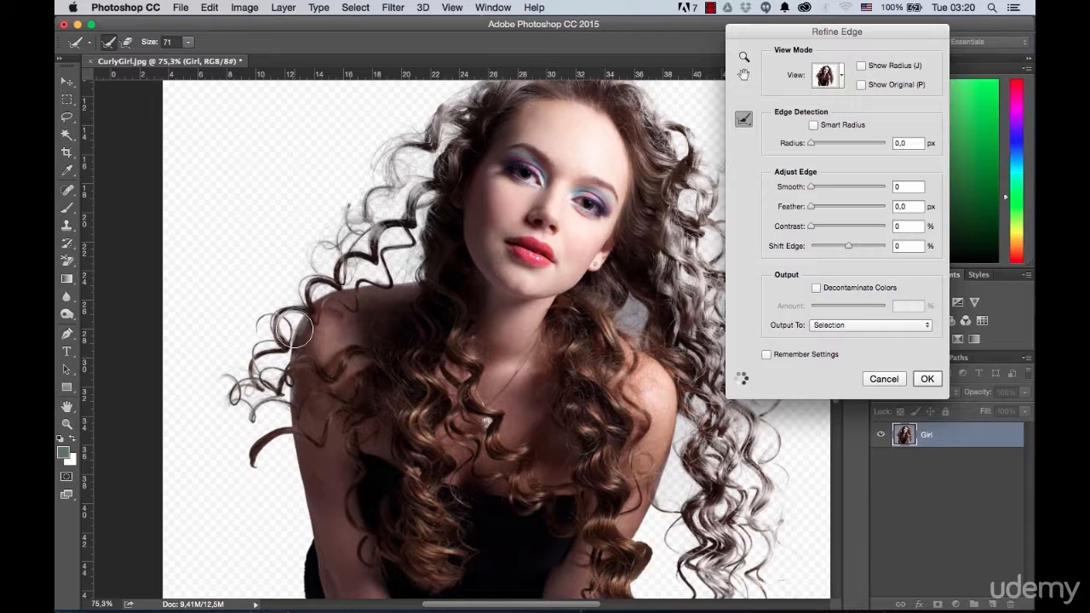
pyautogui.scroll(3, 295, 331)
pyautogui.moveTo(304, 338)
pyautogui.mouseDown()
pyautogui.moveTo(330, 288)
pyautogui.moveTo(312, 365)
pyautogui.mouseUp()
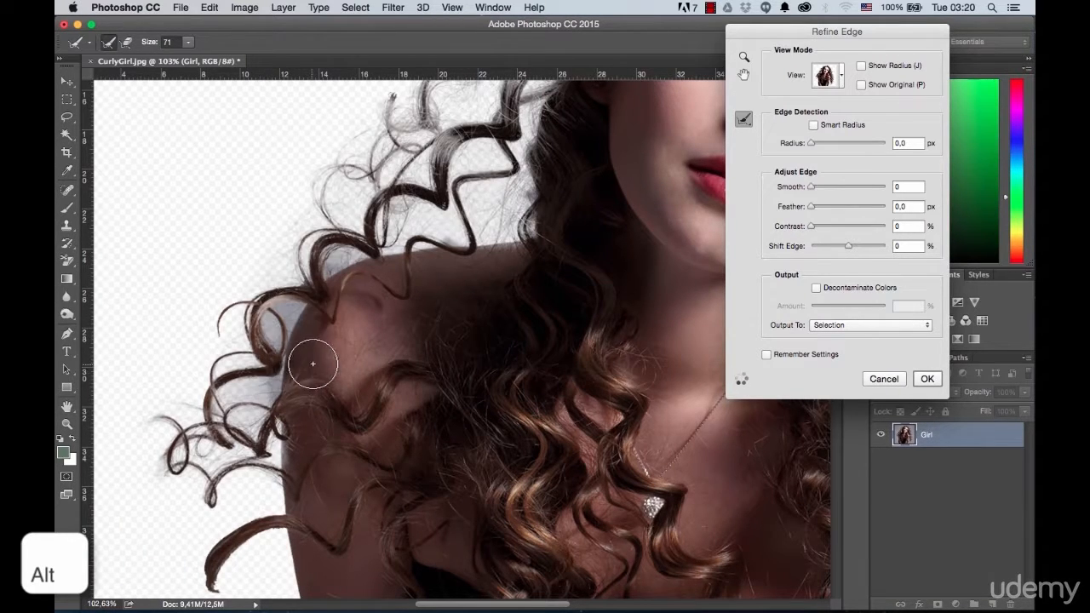
pyautogui.moveTo(249, 413)
pyautogui.mouseDown()
pyautogui.moveTo(255, 348)
pyautogui.moveTo(285, 275)
pyautogui.moveTo(353, 226)
pyautogui.moveTo(362, 233)
pyautogui.mouseUp()
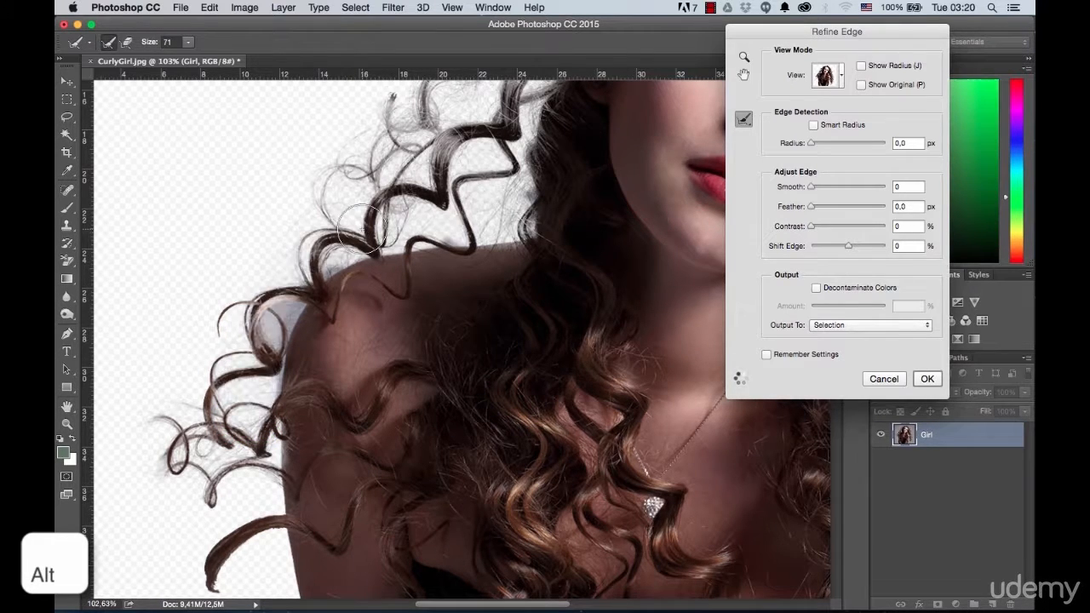
pyautogui.moveTo(284, 275); pyautogui.dragTo(284, 275)
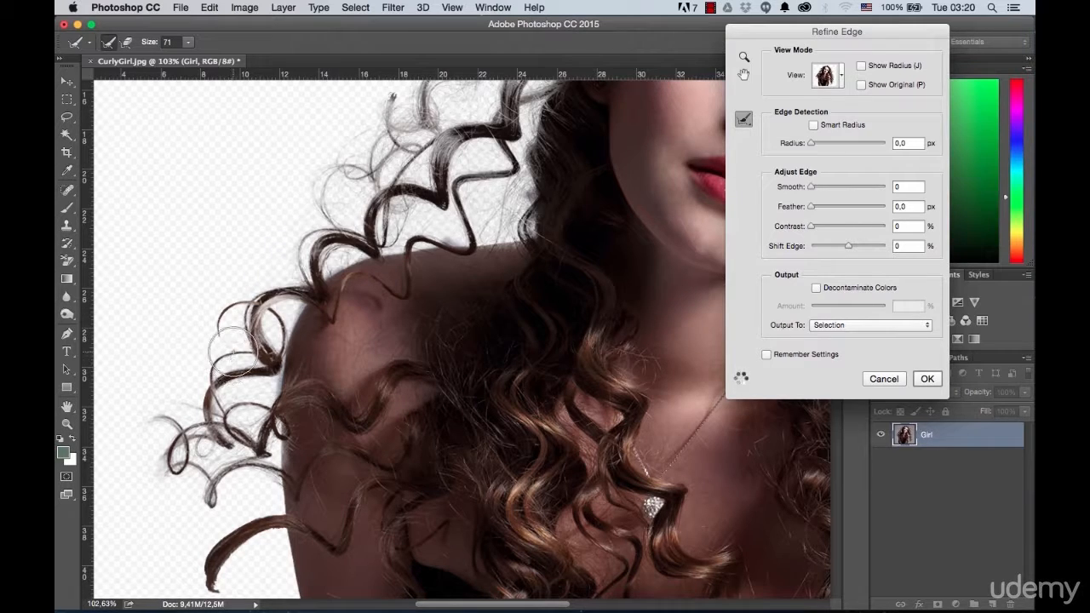
# Step: Output the refined edge of the girl as a new layer with a layer mask
pyautogui.scroll(-2, 230, 360)
pyautogui.scroll(-4, 266, 364)
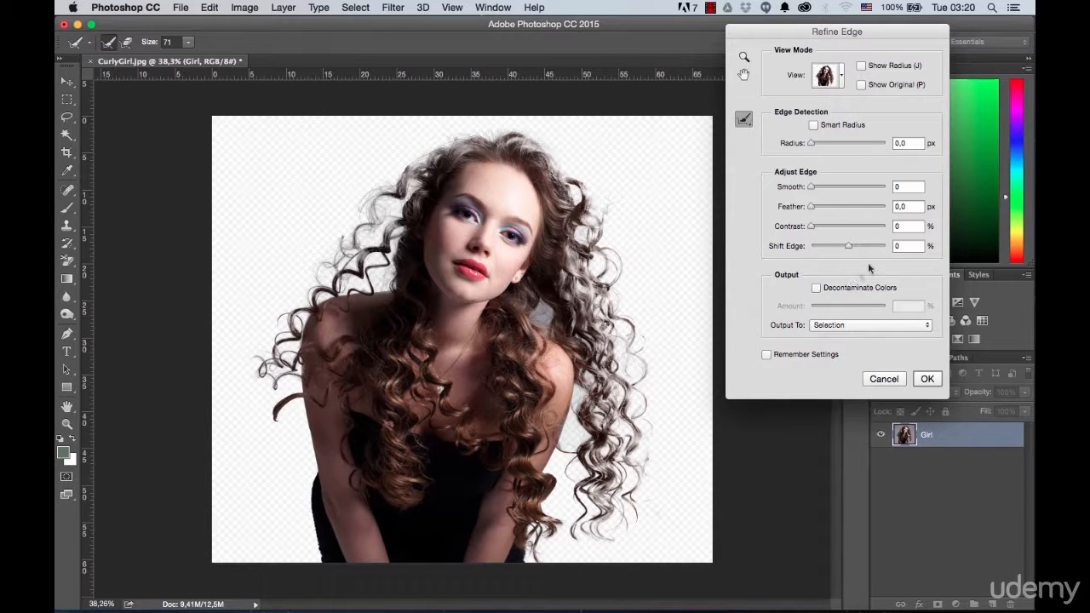
pyautogui.click(863, 324)
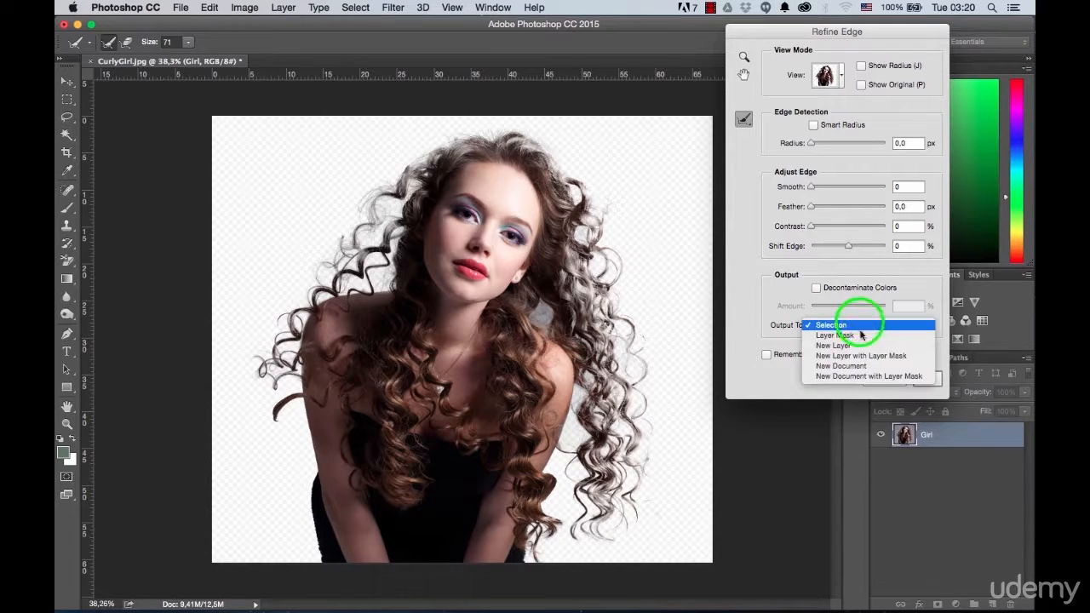
pyautogui.click(853, 356)
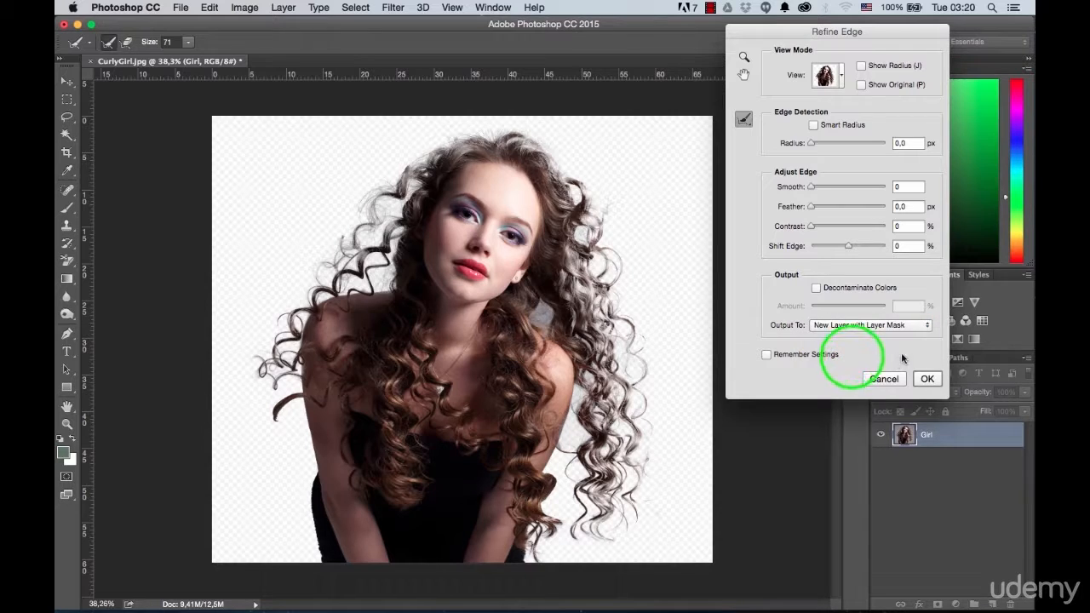
pyautogui.click(926, 377)
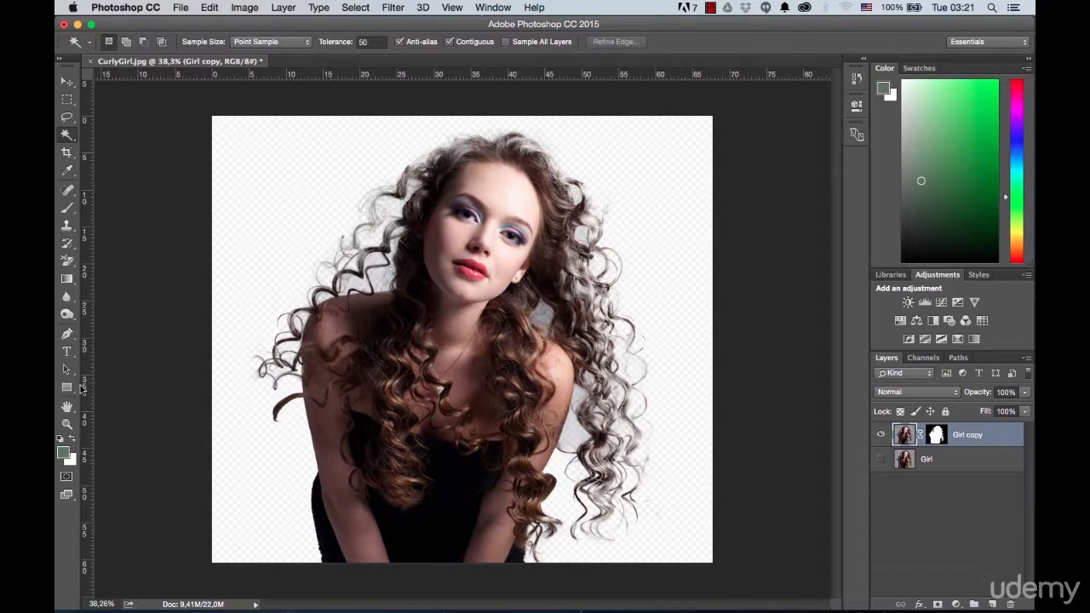
# Step: Draw a filled rectangle about 1974 × 1769 px covering the whole canvas and name its layer Background
pyautogui.click(68, 387)
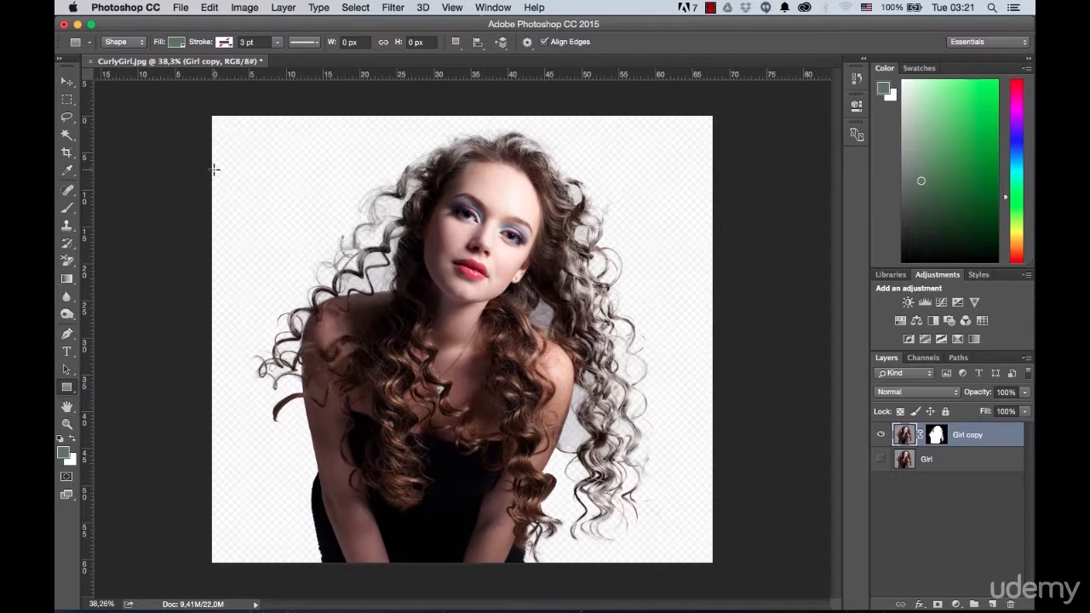
pyautogui.moveTo(201, 112); pyautogui.dragTo(715, 568)
pyautogui.doubleClick(943, 436)
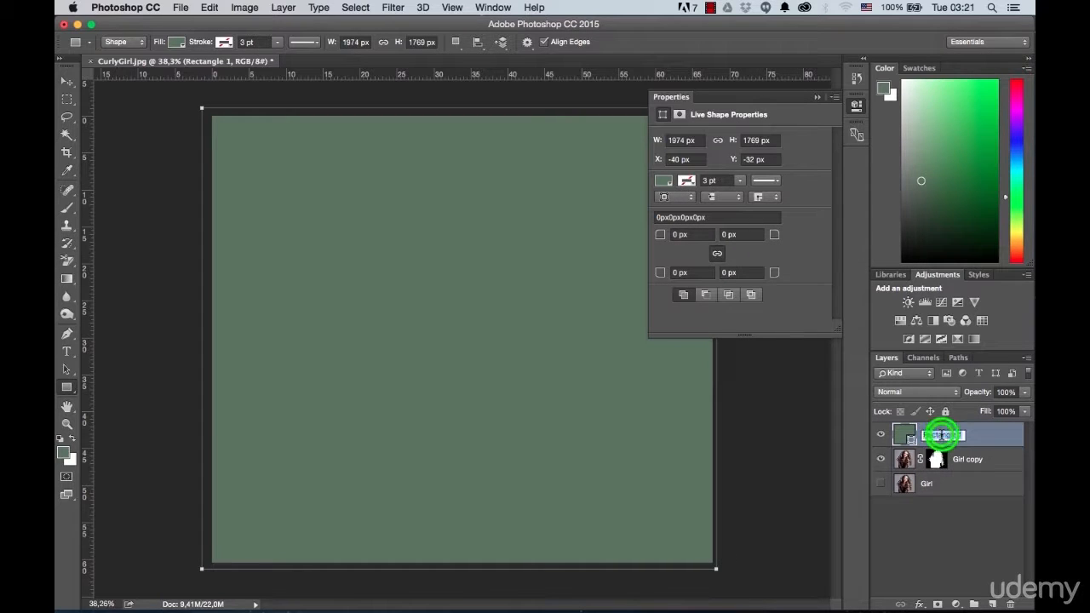
pyautogui.write('Background')
pyautogui.press('Return')
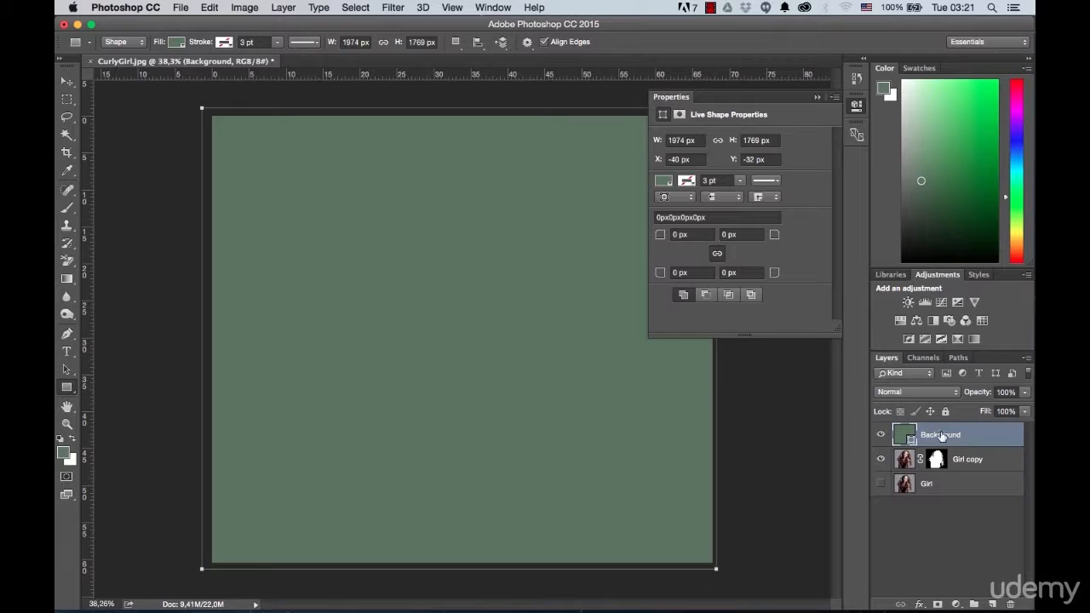
# Step: Move the Background layer beneath both girl layers and change its fill to dark brown 473535
pyautogui.moveTo(944, 436); pyautogui.dragTo(933, 488)
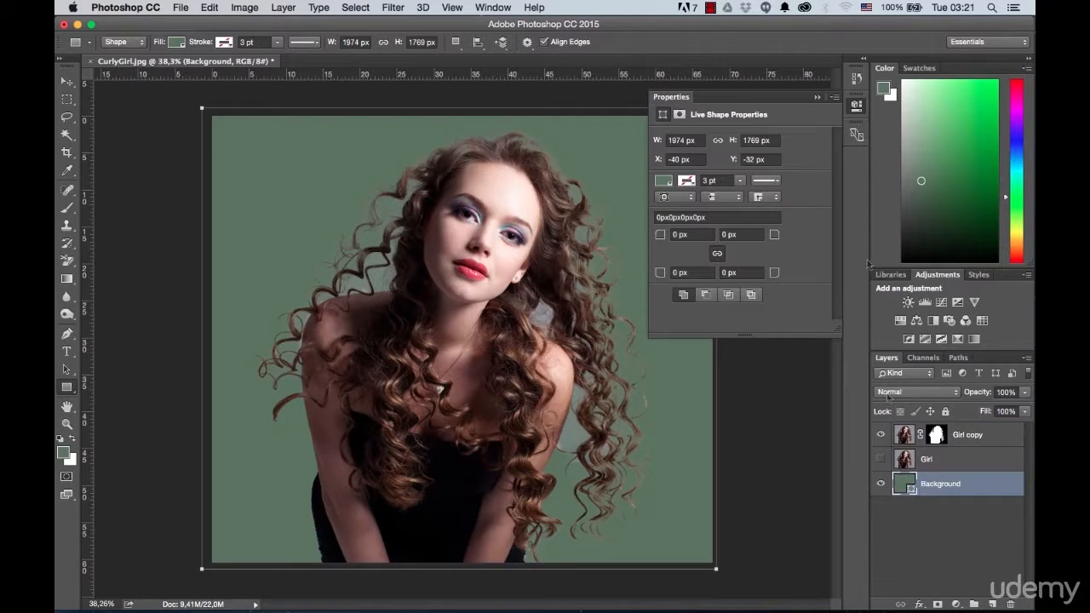
pyautogui.click(818, 97)
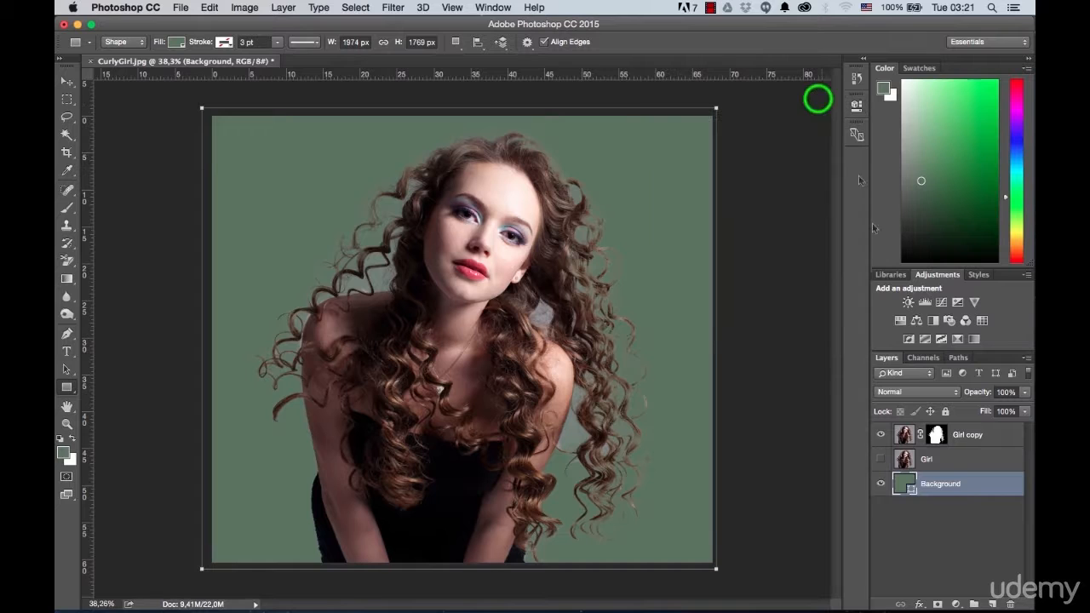
pyautogui.doubleClick(898, 482)
pyautogui.moveTo(731, 98); pyautogui.dragTo(757, 88)
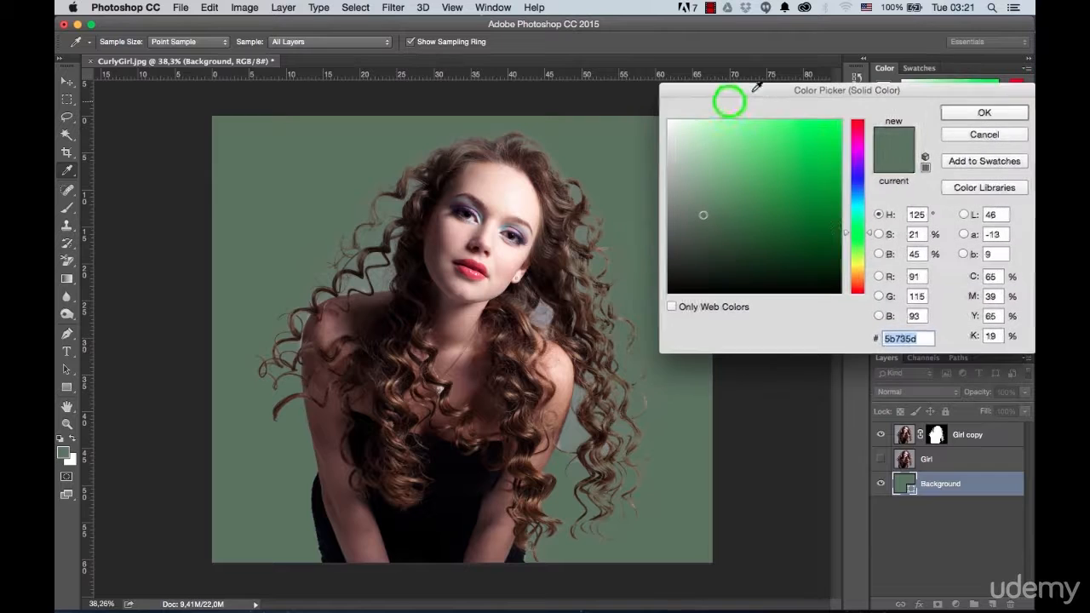
pyautogui.moveTo(856, 232); pyautogui.dragTo(857, 293)
pyautogui.moveTo(715, 235)
pyautogui.mouseDown()
pyautogui.moveTo(725, 245)
pyautogui.moveTo(710, 244)
pyautogui.mouseUp()
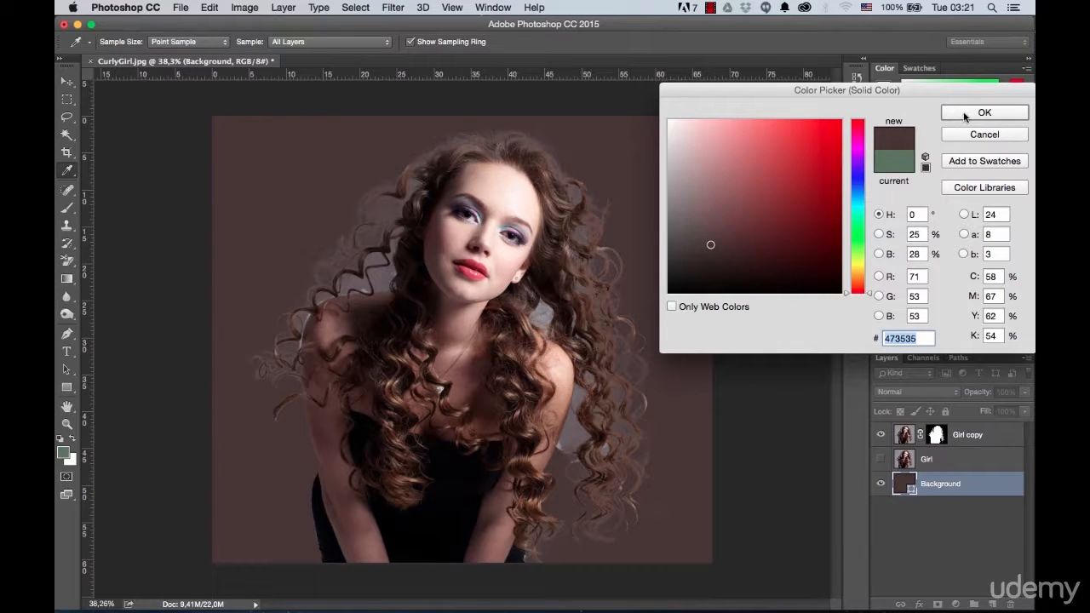
pyautogui.click(965, 116)
pyautogui.press('u')
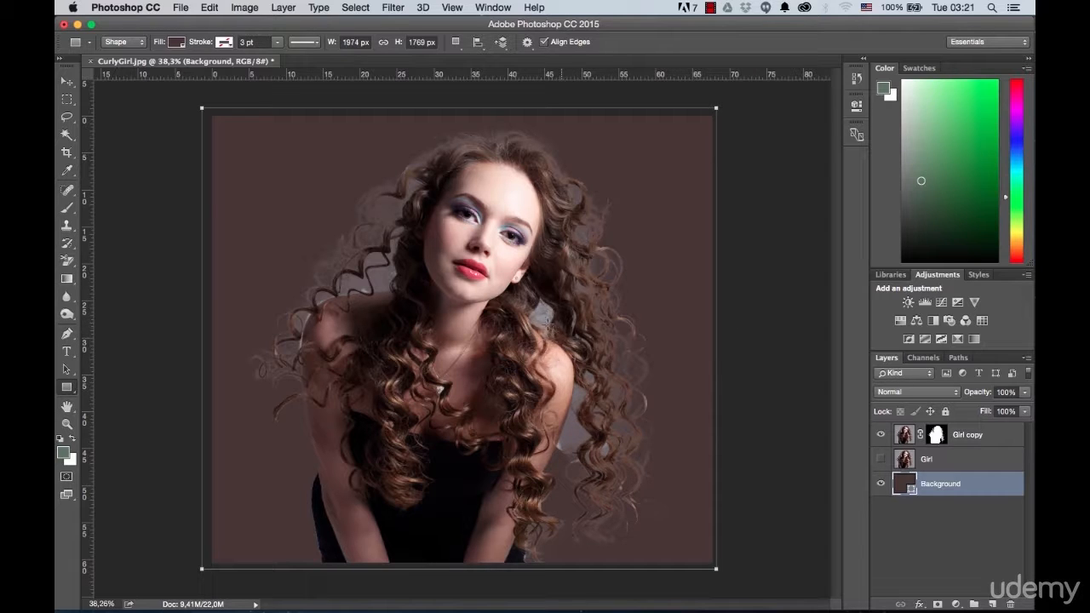
# Step: Choose the Background Eraser and set its tolerance to 15% and its brush size to 309 px
pyautogui.click(70, 265)
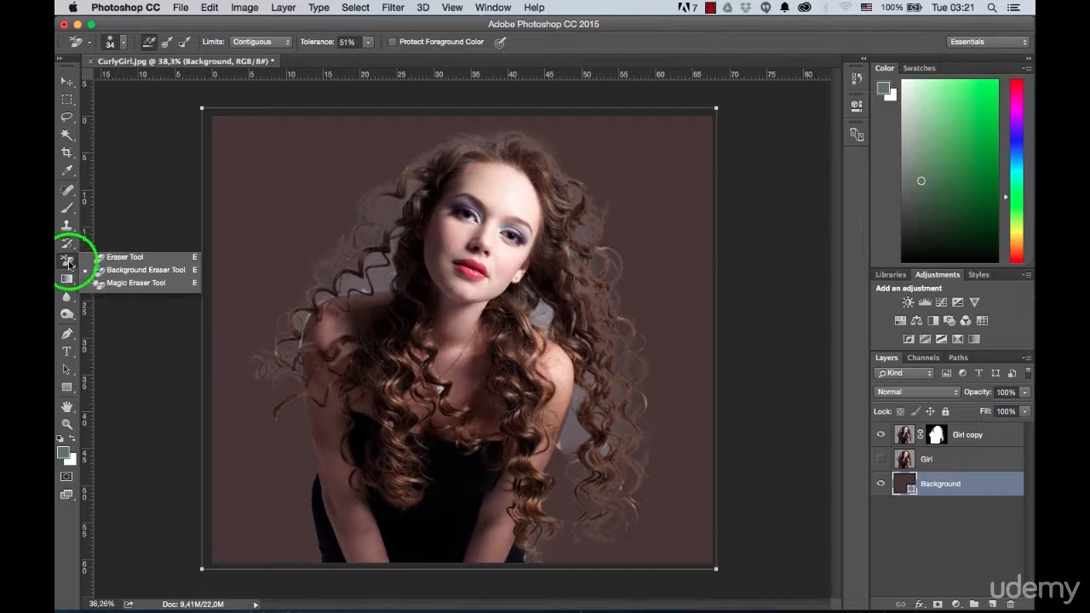
pyautogui.click(128, 270)
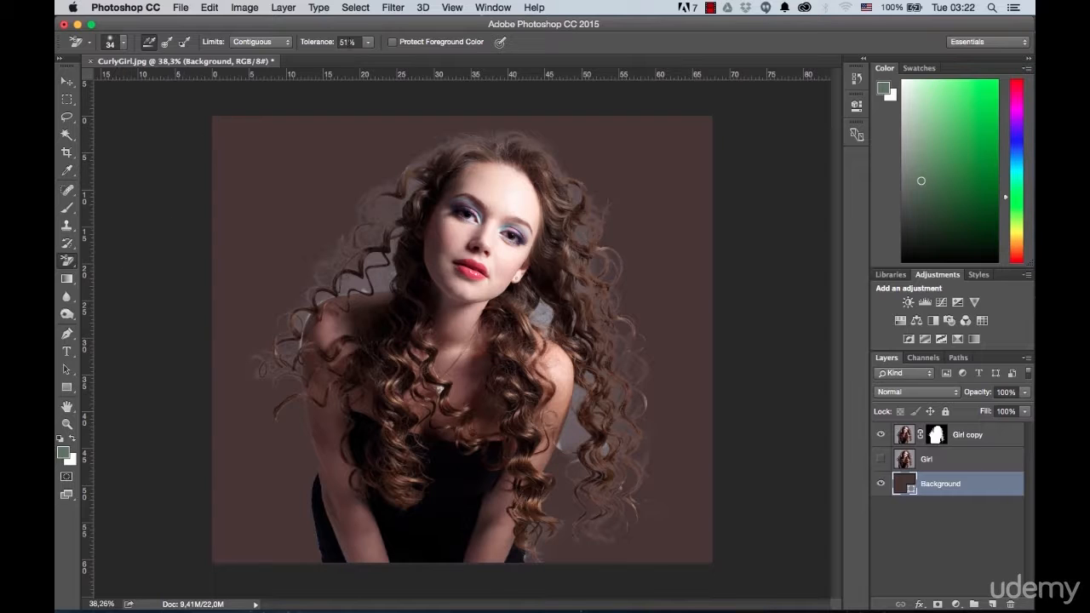
pyautogui.click(347, 42)
pyautogui.write('15')
pyautogui.click(125, 43)
pyautogui.moveTo(105, 80); pyautogui.dragTo(177, 80)
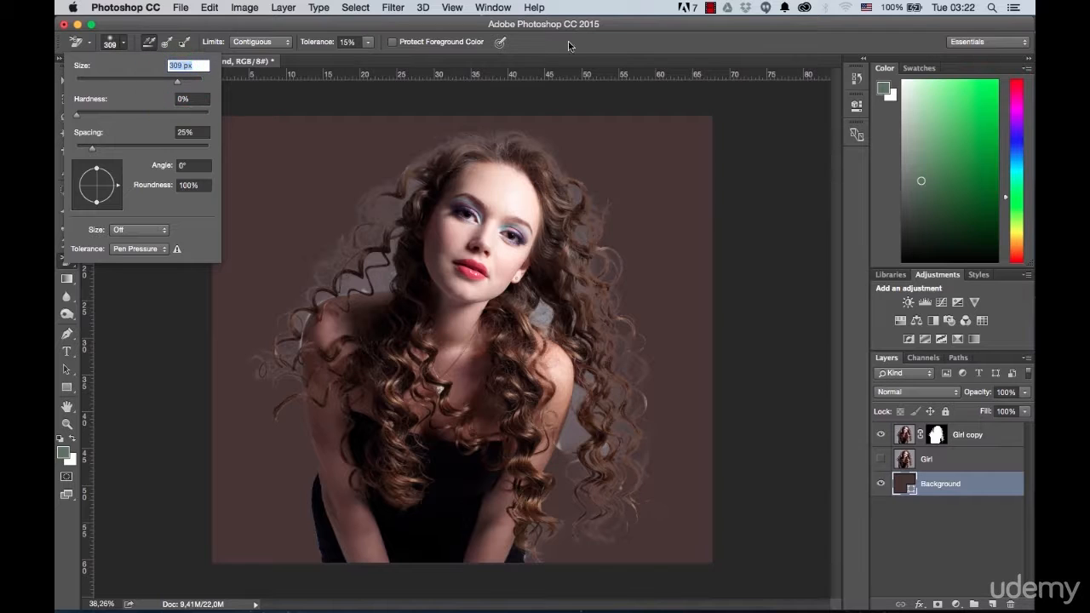
pyautogui.click(622, 48)
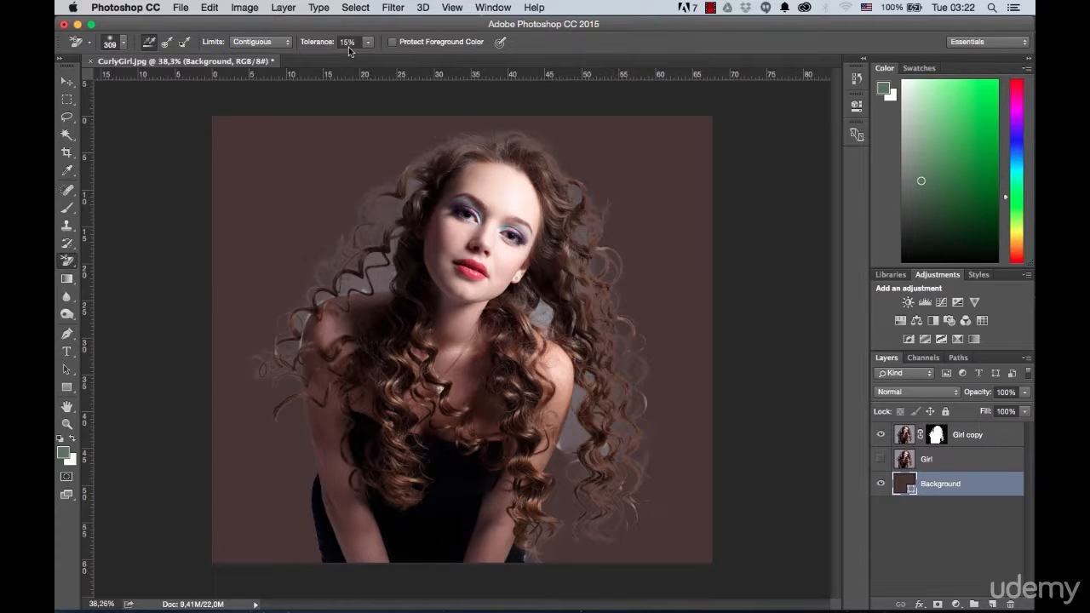
# Step: Set the Background Eraser to sample once with discontiguous limits
pyautogui.click(165, 43)
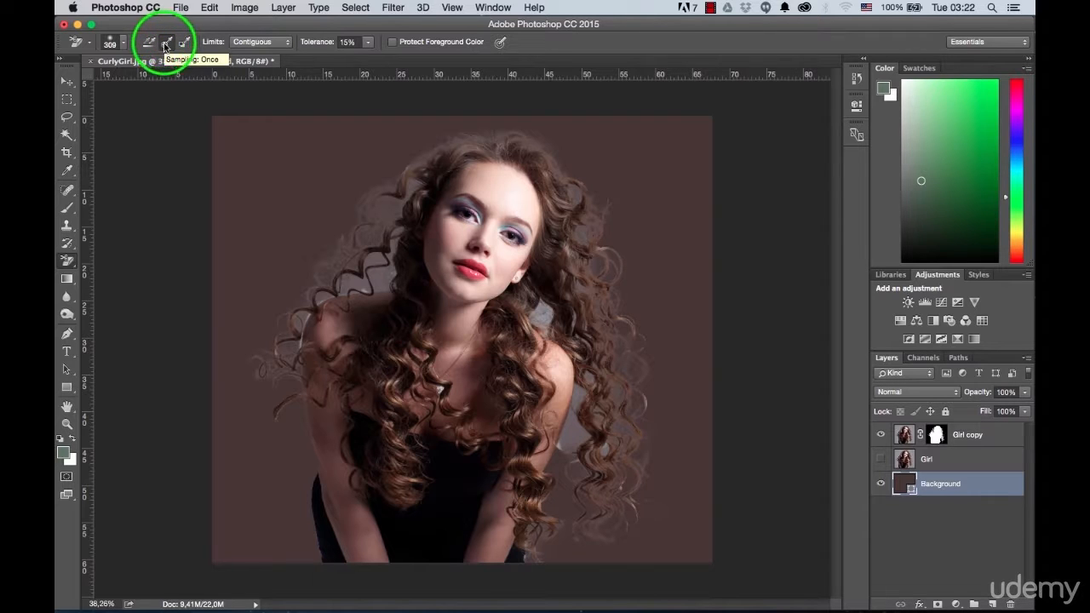
pyautogui.click(281, 45)
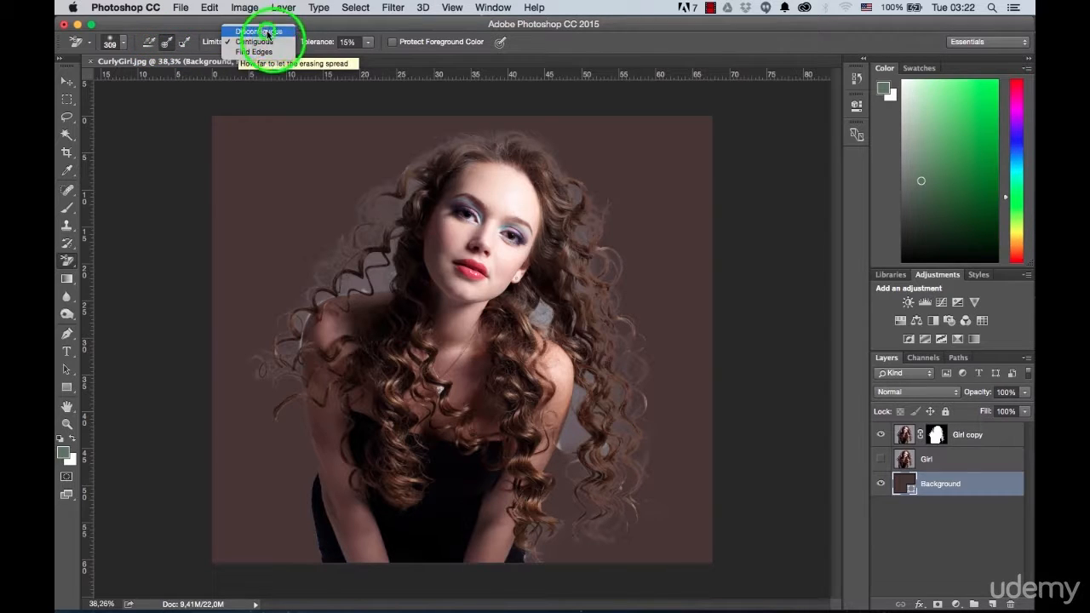
pyautogui.click(266, 36)
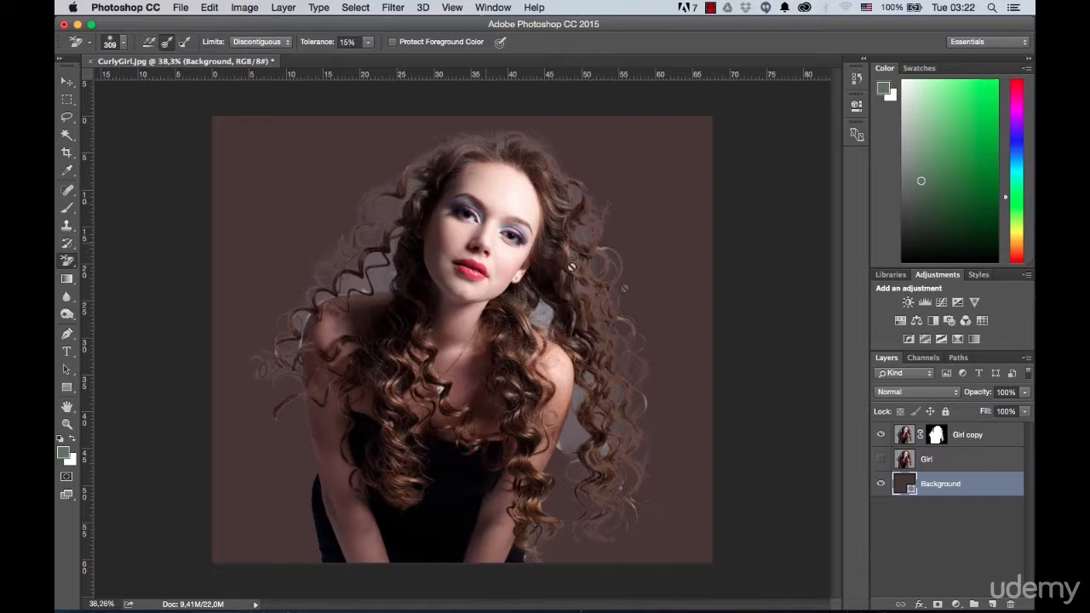
# Step: On the Girl copy layer, erase the grey backdrop remnants between the curls on both sides of the portrait
pyautogui.click(969, 436)
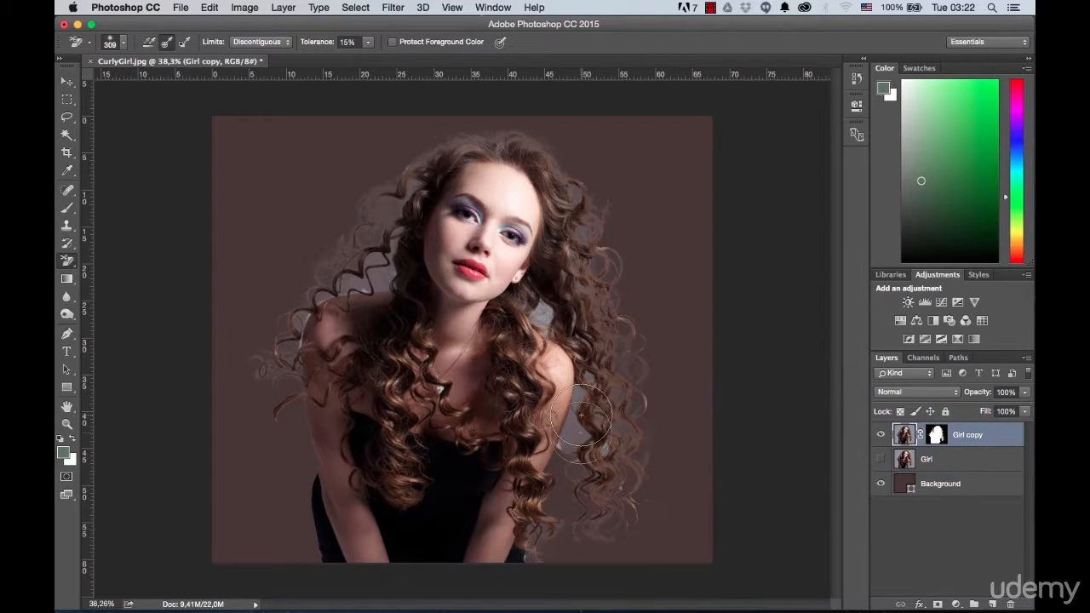
pyautogui.scroll(1, 580, 442)
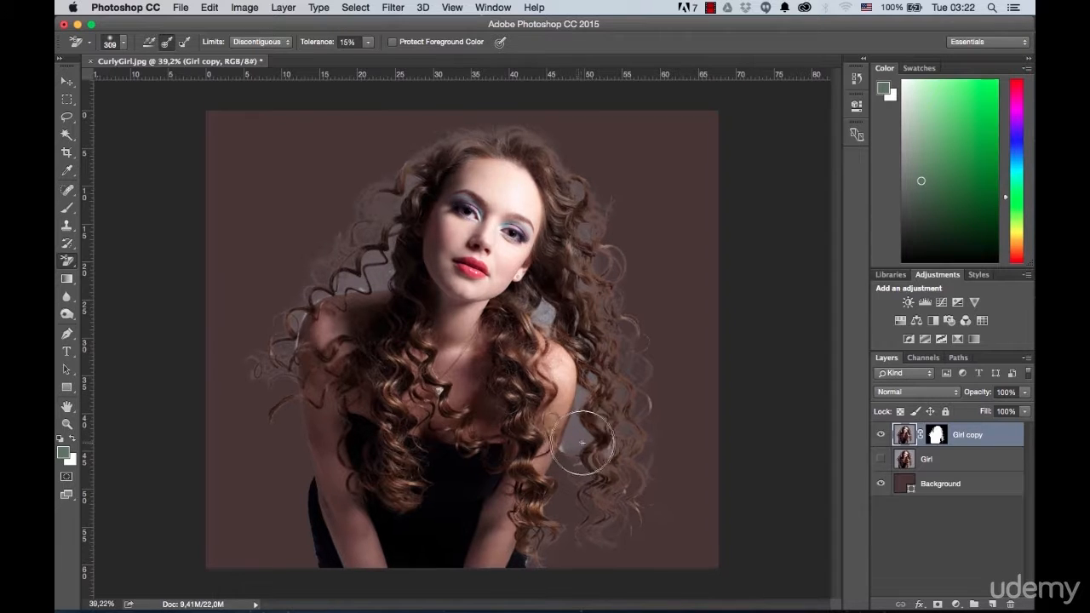
pyautogui.moveTo(577, 439)
pyautogui.mouseDown()
pyautogui.moveTo(578, 403)
pyautogui.moveTo(592, 411)
pyautogui.moveTo(590, 457)
pyautogui.moveTo(608, 430)
pyautogui.moveTo(614, 386)
pyautogui.moveTo(576, 330)
pyautogui.moveTo(544, 313)
pyautogui.moveTo(586, 290)
pyautogui.moveTo(589, 206)
pyautogui.moveTo(587, 255)
pyautogui.moveTo(579, 193)
pyautogui.moveTo(635, 394)
pyautogui.moveTo(614, 489)
pyautogui.moveTo(585, 330)
pyautogui.moveTo(588, 354)
pyautogui.moveTo(571, 306)
pyautogui.mouseUp()
pyautogui.moveTo(372, 274)
pyautogui.mouseDown()
pyautogui.moveTo(382, 247)
pyautogui.moveTo(259, 314)
pyautogui.moveTo(319, 295)
pyautogui.moveTo(291, 351)
pyautogui.moveTo(284, 328)
pyautogui.moveTo(246, 366)
pyautogui.moveTo(258, 376)
pyautogui.moveTo(335, 241)
pyautogui.moveTo(418, 189)
pyautogui.moveTo(419, 175)
pyautogui.moveTo(381, 204)
pyautogui.moveTo(526, 134)
pyautogui.moveTo(552, 196)
pyautogui.mouseUp()
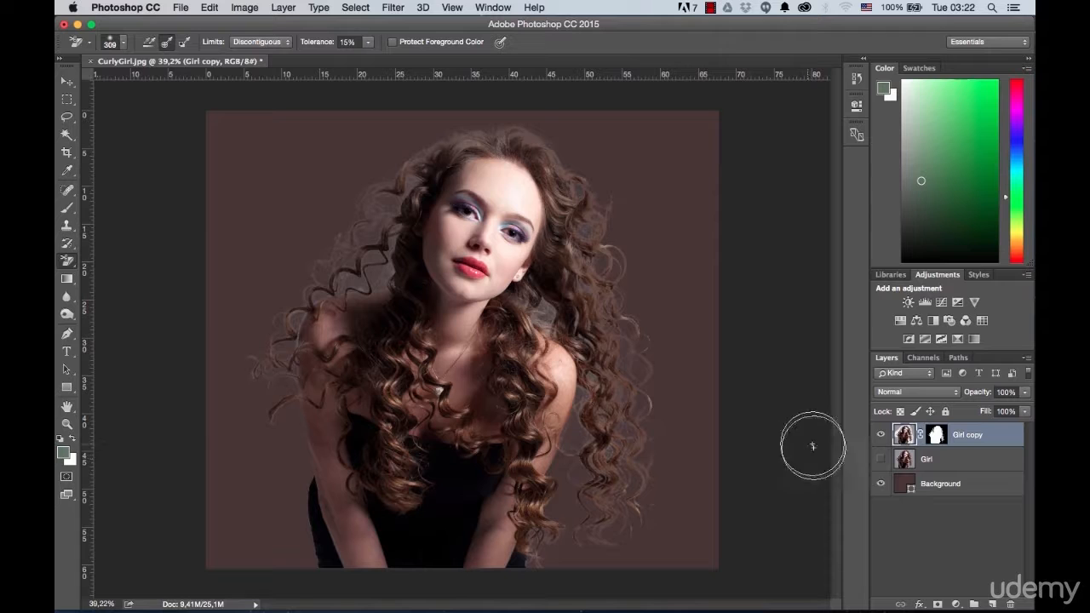
# Step: Toggle the Background layer's visibility to examine the hair cutout against transparency and against the dark brown fill
pyautogui.click(880, 484)
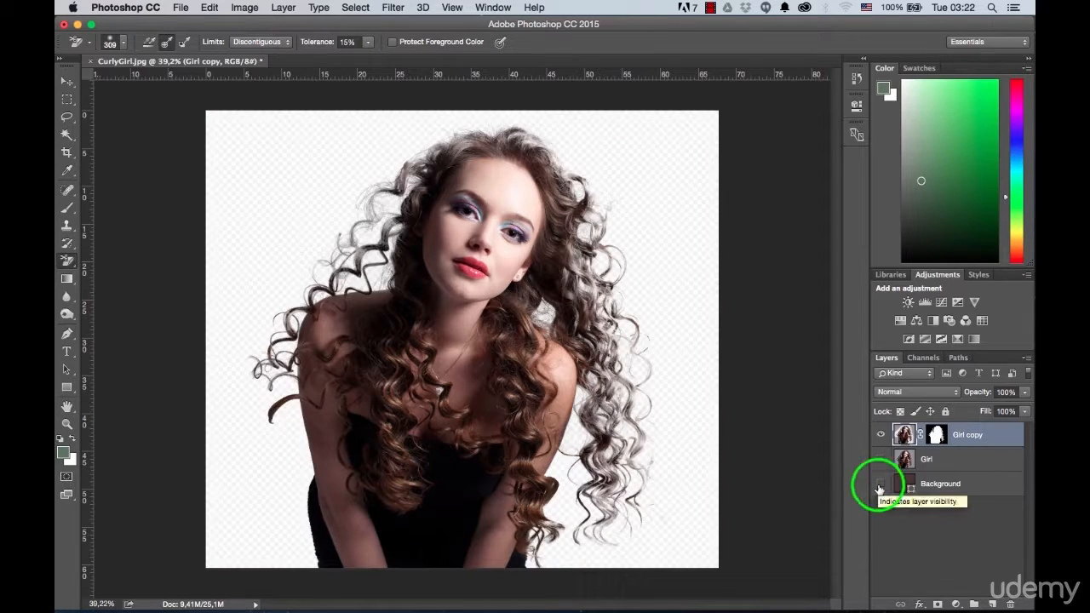
pyautogui.click(880, 485)
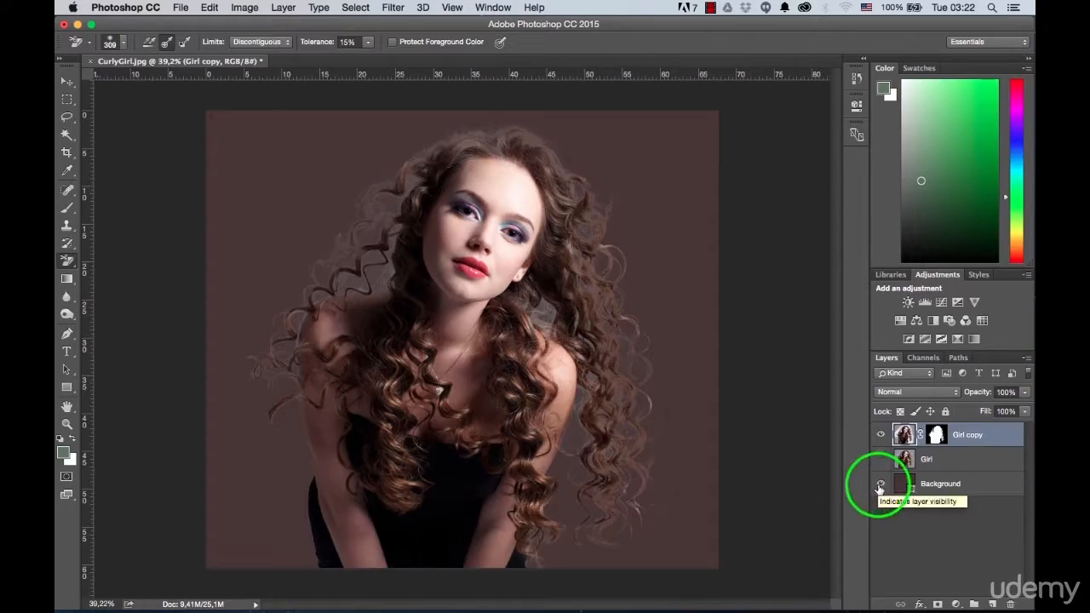
pyautogui.click(880, 484)
pyautogui.scroll(5, 587, 256)
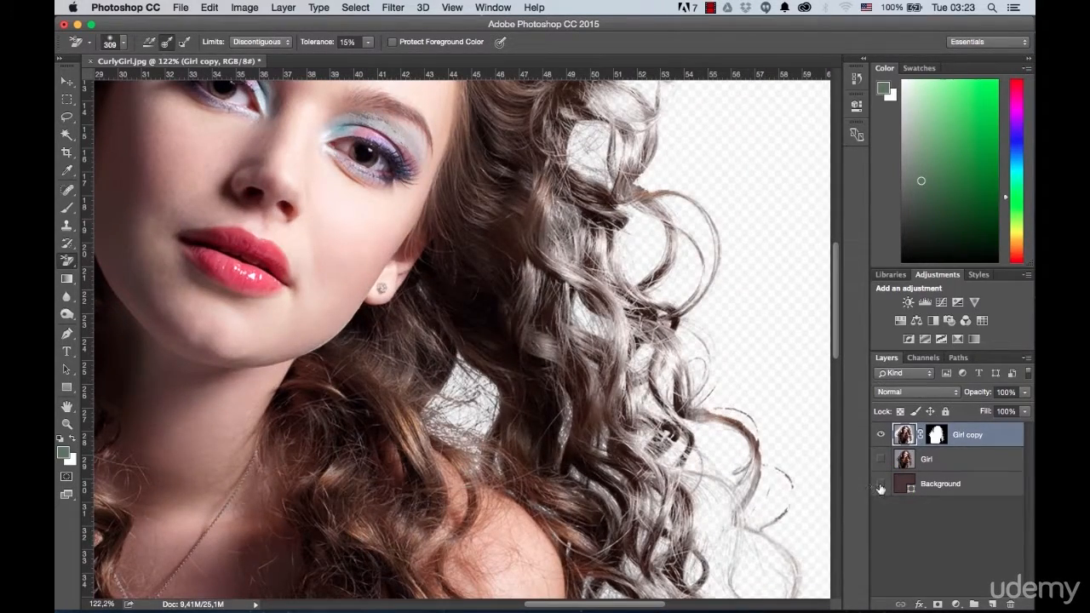
pyautogui.click(879, 485)
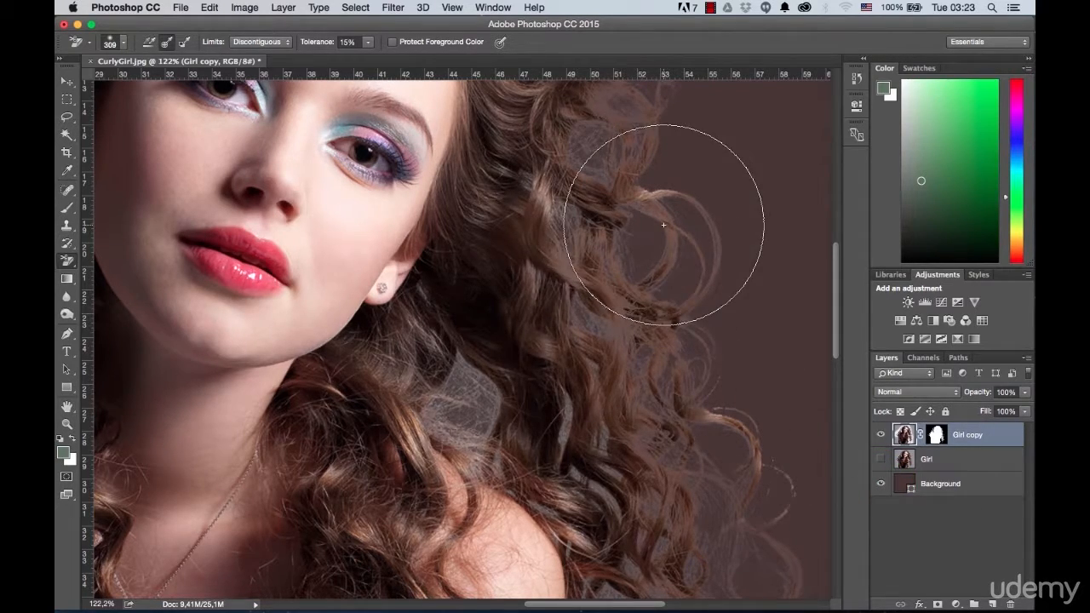
# Step: Erase the leftover grey in the hair gap below the earring and among the curls on the right side
pyautogui.scroll(5, 486, 423)
pyautogui.moveTo(436, 398); pyautogui.dragTo(439, 327)
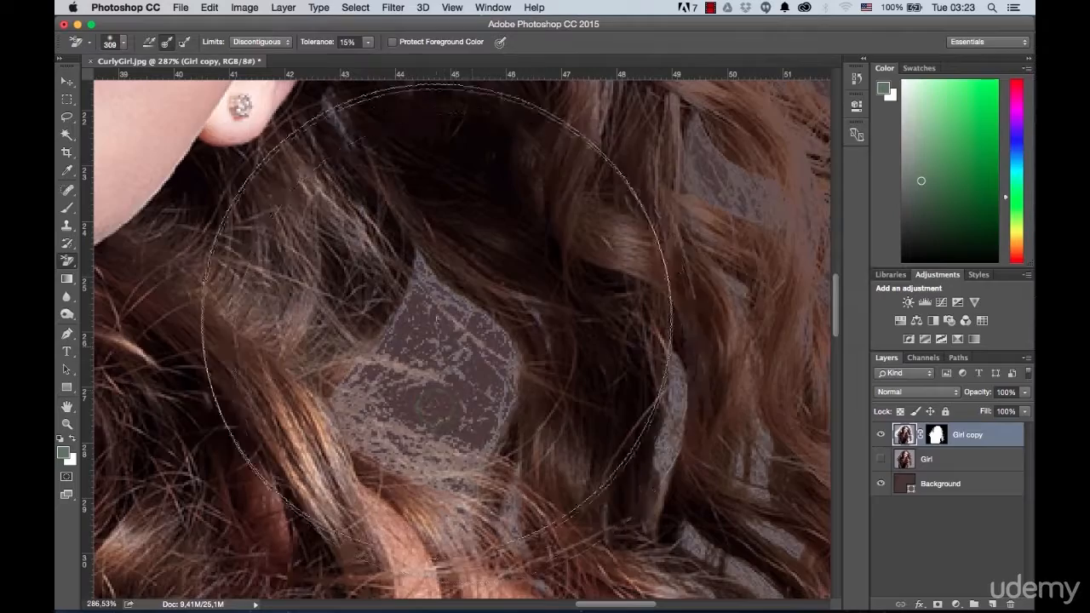
pyautogui.scroll(-5, 564, 258)
pyautogui.moveTo(688, 444)
pyautogui.mouseDown()
pyautogui.moveTo(672, 511)
pyautogui.moveTo(716, 524)
pyautogui.mouseUp()
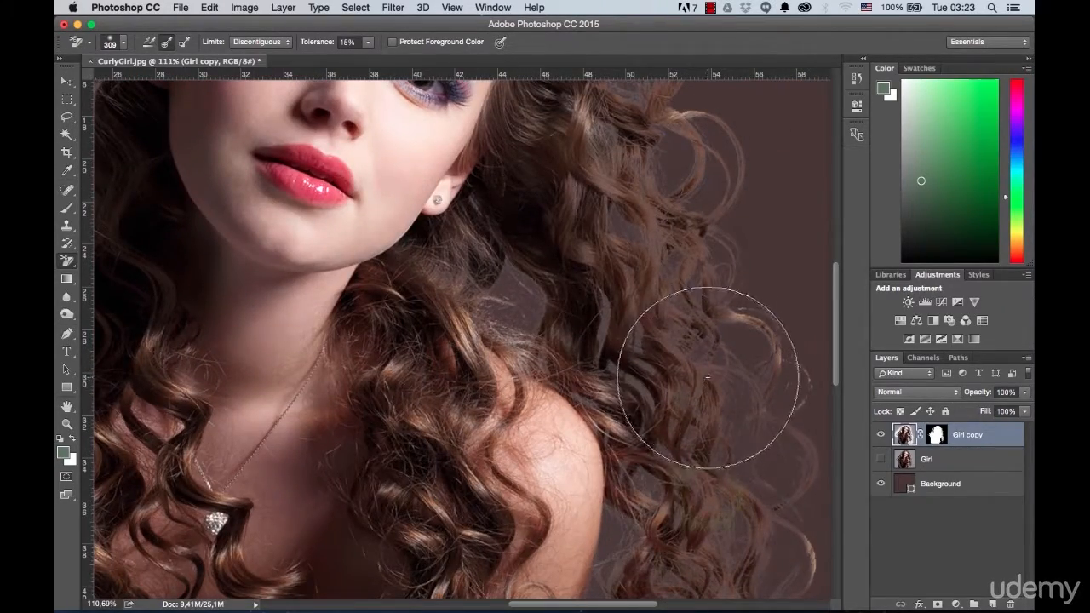
# Step: Reduce the eraser brush to 178 px and erase the grey remnants in the curls beside the left temple
pyautogui.scroll(10, 684, 343)
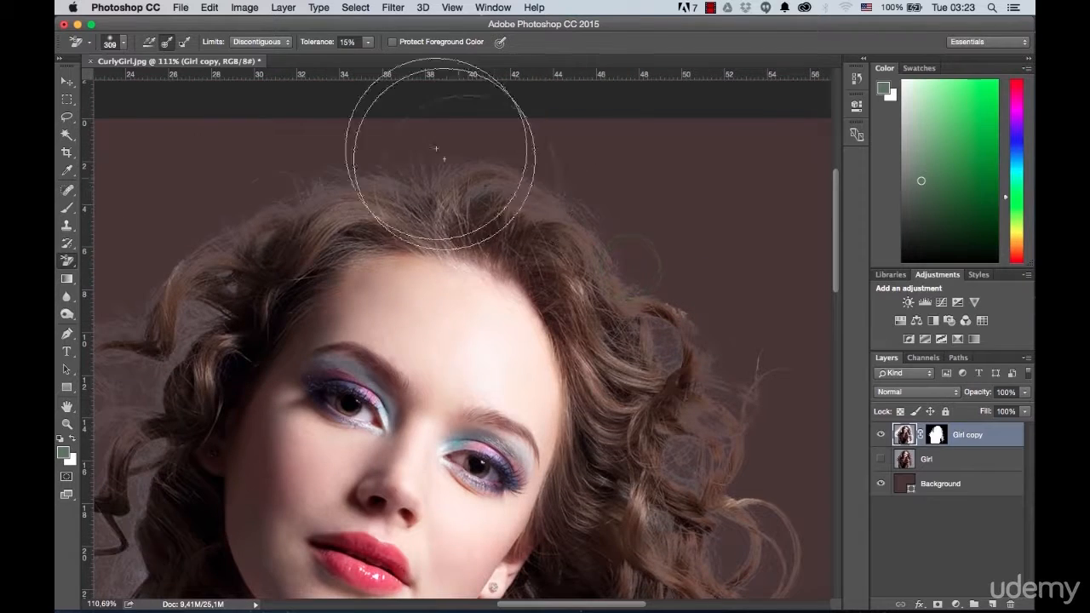
pyautogui.click(124, 42)
pyautogui.moveTo(178, 82); pyautogui.dragTo(169, 82)
pyautogui.click(588, 38)
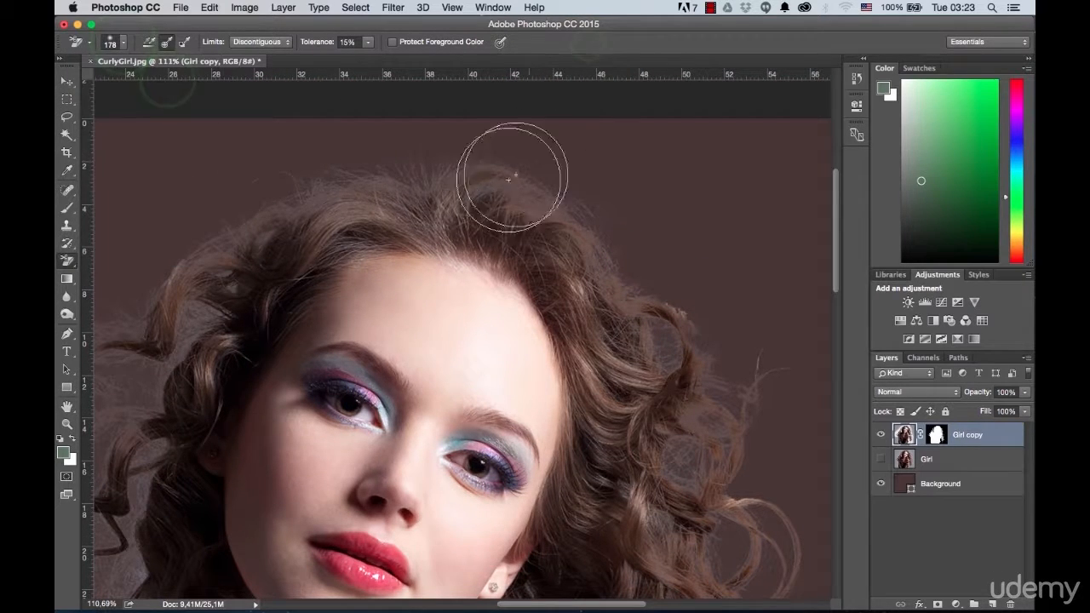
pyautogui.moveTo(213, 231); pyautogui.dragTo(475, 143)
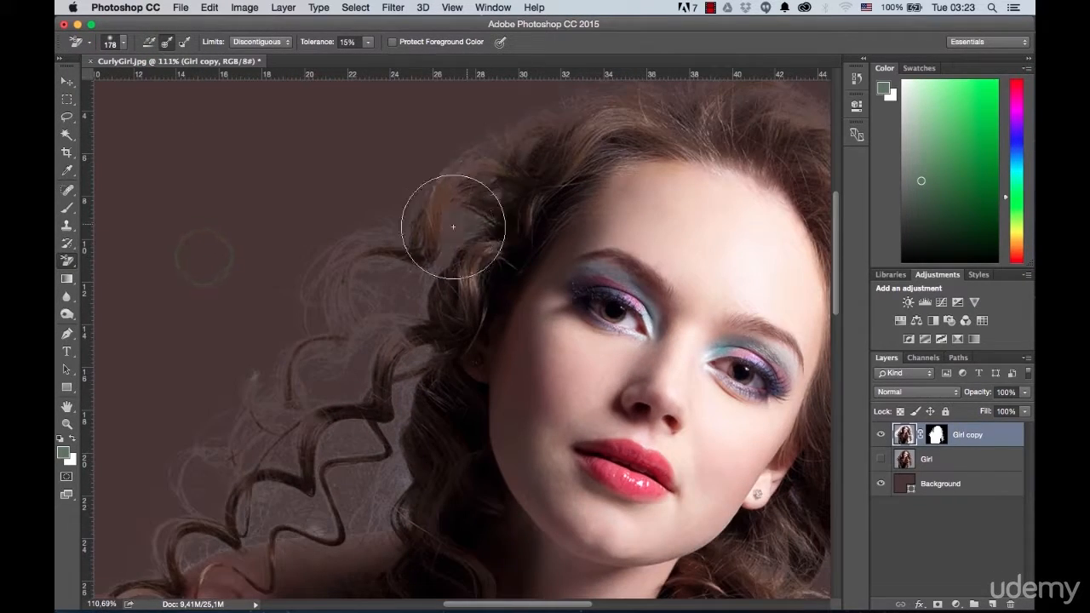
pyautogui.scroll(10, 379, 244)
pyautogui.scroll(-2, 442, 323)
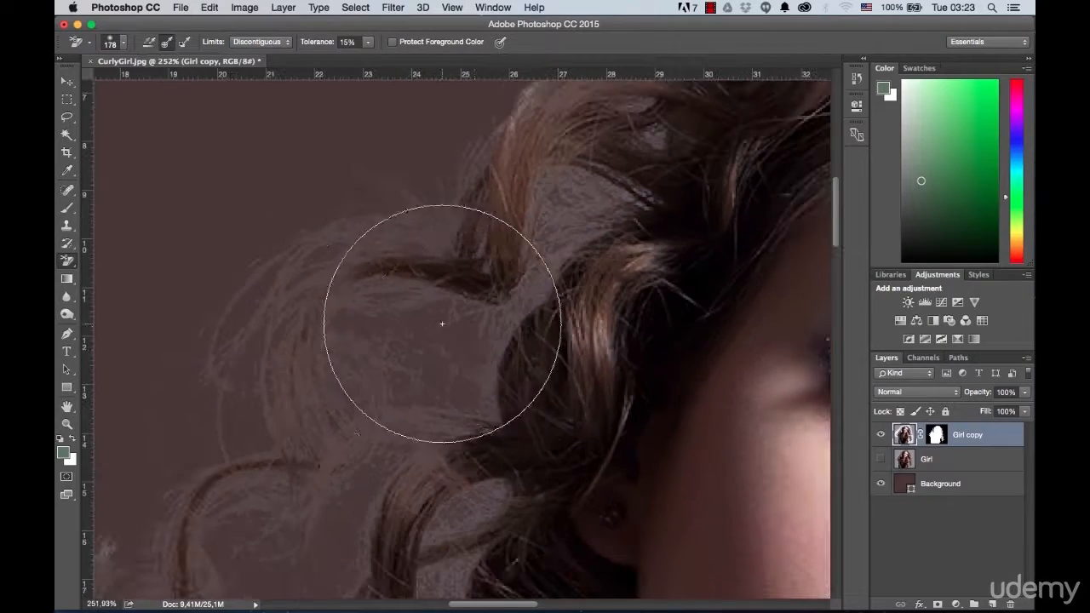
# Step: Erase the remaining grey between the looping curls above and beside the left shoulder
pyautogui.moveTo(440, 502)
pyautogui.mouseDown()
pyautogui.moveTo(525, 185)
pyautogui.moveTo(510, 240)
pyautogui.moveTo(515, 202)
pyautogui.moveTo(566, 317)
pyautogui.moveTo(691, 223)
pyautogui.moveTo(741, 217)
pyautogui.moveTo(759, 231)
pyautogui.moveTo(483, 261)
pyautogui.mouseUp()
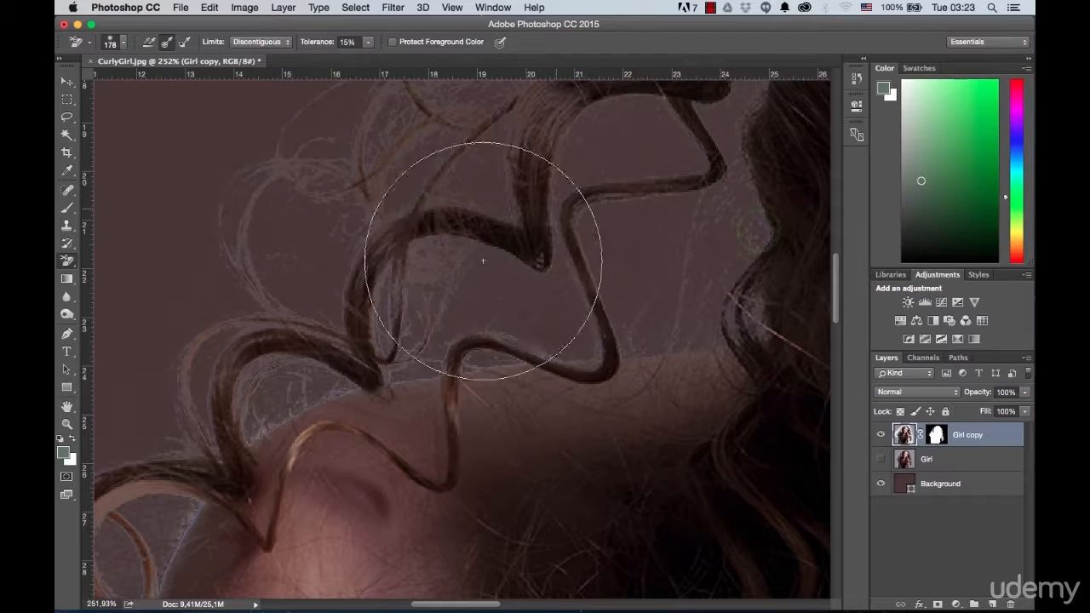
pyautogui.moveTo(256, 352); pyautogui.dragTo(536, 117)
pyautogui.moveTo(357, 371)
pyautogui.mouseDown()
pyautogui.moveTo(397, 222)
pyautogui.moveTo(469, 143)
pyautogui.mouseUp()
pyautogui.moveTo(299, 375)
pyautogui.mouseDown()
pyautogui.moveTo(253, 435)
pyautogui.moveTo(262, 364)
pyautogui.moveTo(406, 392)
pyautogui.mouseUp()
pyautogui.moveTo(394, 227); pyautogui.dragTo(373, 383)
pyautogui.scroll(-5, 381, 358)
pyautogui.scroll(5, 465, 271)
pyautogui.moveTo(465, 271)
pyautogui.mouseDown()
pyautogui.moveTo(460, 256)
pyautogui.moveTo(433, 346)
pyautogui.moveTo(465, 223)
pyautogui.moveTo(466, 279)
pyautogui.moveTo(463, 261)
pyautogui.moveTo(417, 430)
pyautogui.moveTo(421, 378)
pyautogui.mouseUp()
pyautogui.scroll(-5, 420, 373)
pyautogui.moveTo(383, 230)
pyautogui.mouseDown()
pyautogui.moveTo(382, 294)
pyautogui.moveTo(367, 224)
pyautogui.mouseUp()
pyautogui.scroll(3, 467, 471)
pyautogui.moveTo(468, 471)
pyautogui.mouseDown()
pyautogui.moveTo(477, 494)
pyautogui.moveTo(441, 290)
pyautogui.mouseUp()
# Step: Erase the remaining grey among the long curls hanging beside the arm on the right side
pyautogui.scroll(-5, 441, 290)
pyautogui.moveTo(723, 294); pyautogui.dragTo(264, 319)
pyautogui.scroll(3, 455, 482)
pyautogui.scroll(3, 454, 481)
pyautogui.moveTo(517, 341)
pyautogui.mouseDown()
pyautogui.moveTo(421, 407)
pyautogui.moveTo(430, 378)
pyautogui.moveTo(413, 562)
pyautogui.mouseUp()
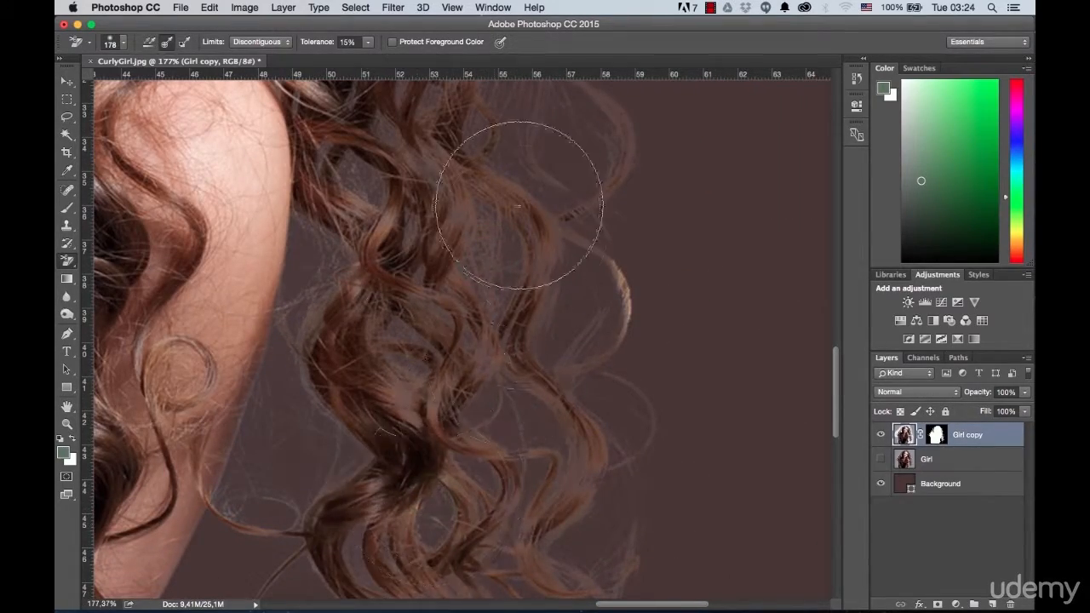
pyautogui.scroll(-8, 450, 292)
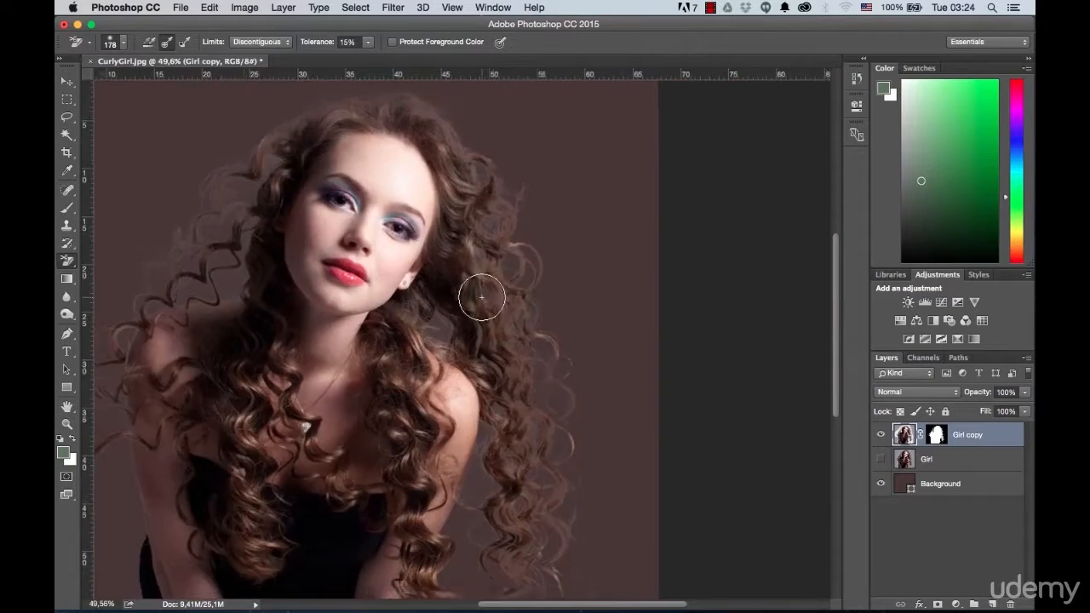
# Step: Inspect the girl's cutout and the edges of the long curls against the dark background
pyautogui.hscroll(-5, 482, 297)
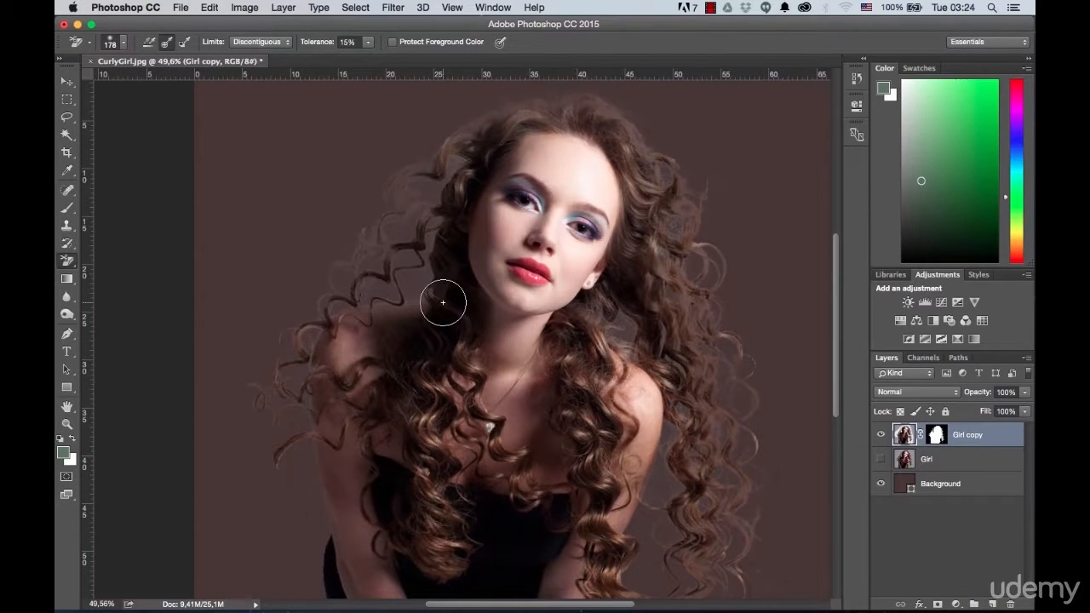
pyautogui.scroll(-2, 443, 302)
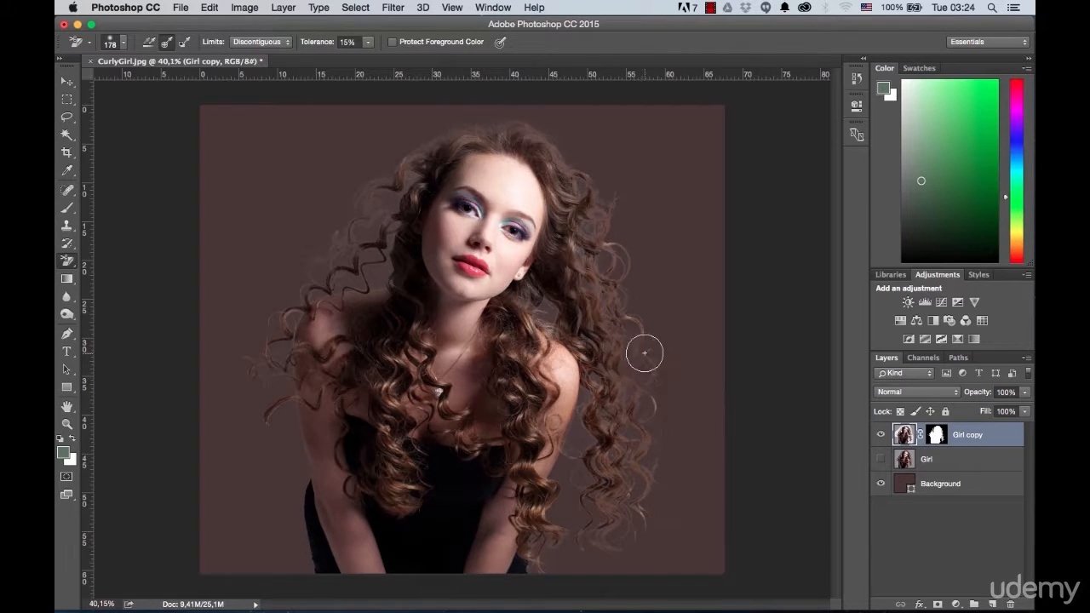
pyautogui.scroll(5, 642, 353)
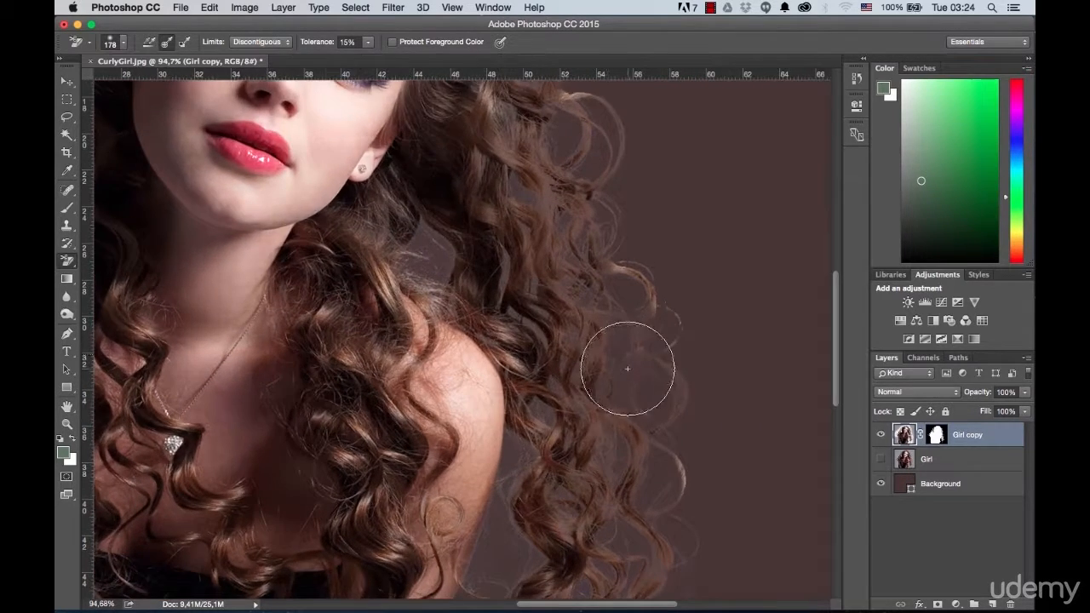
pyautogui.scroll(1, 627, 369)
pyautogui.moveTo(656, 409); pyautogui.dragTo(615, 335)
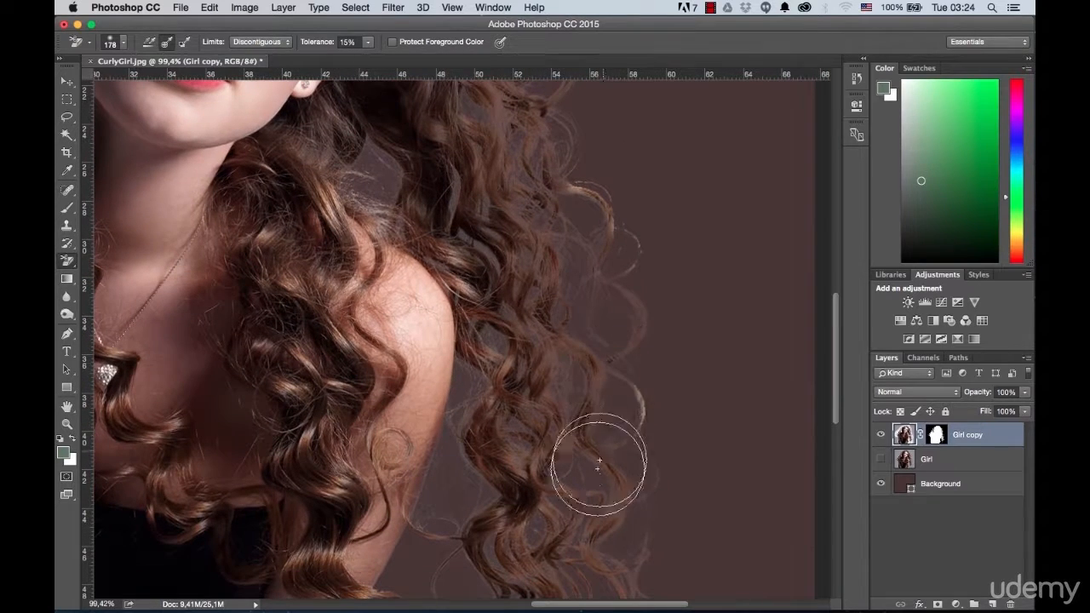
pyautogui.scroll(-6, 603, 500)
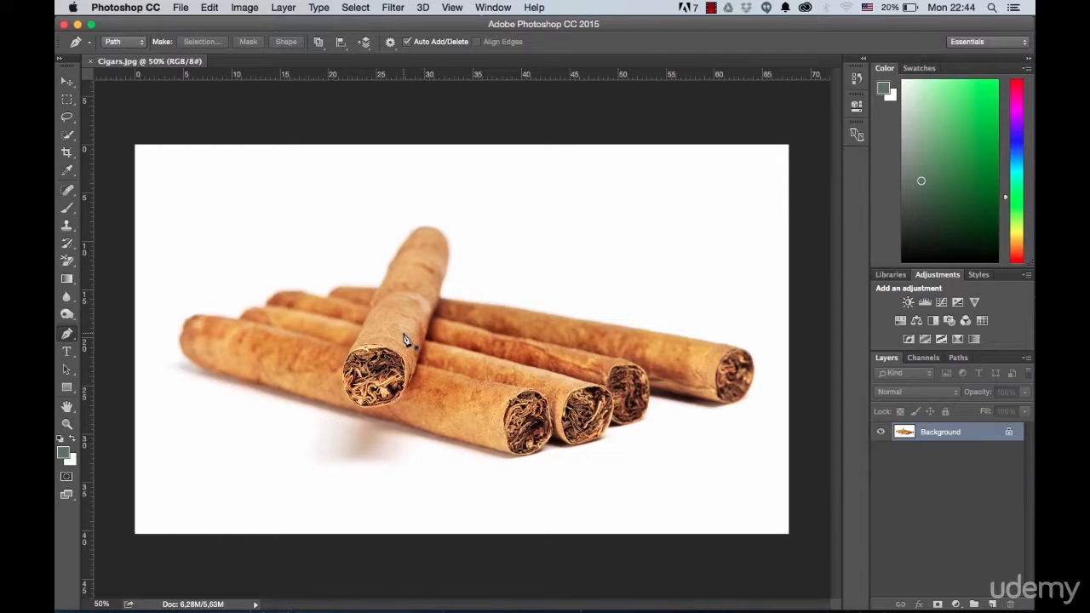
# Step: Unlock the cigar photo's background layer and rename it Cigars
pyautogui.click(1009, 435)
pyautogui.doubleClick(935, 432)
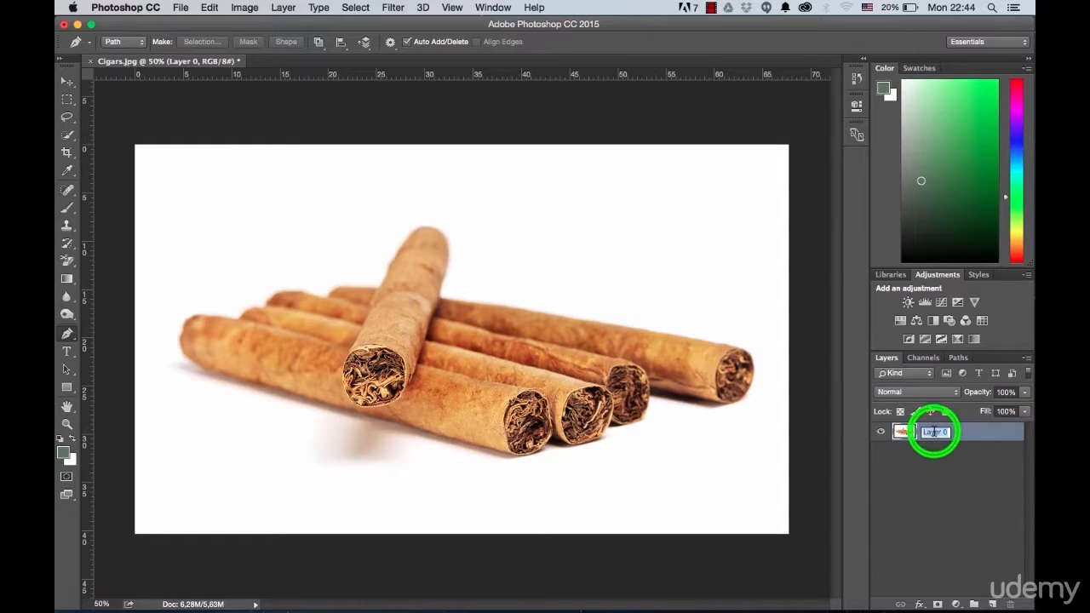
pyautogui.write('Cigars')
pyautogui.press('Return')
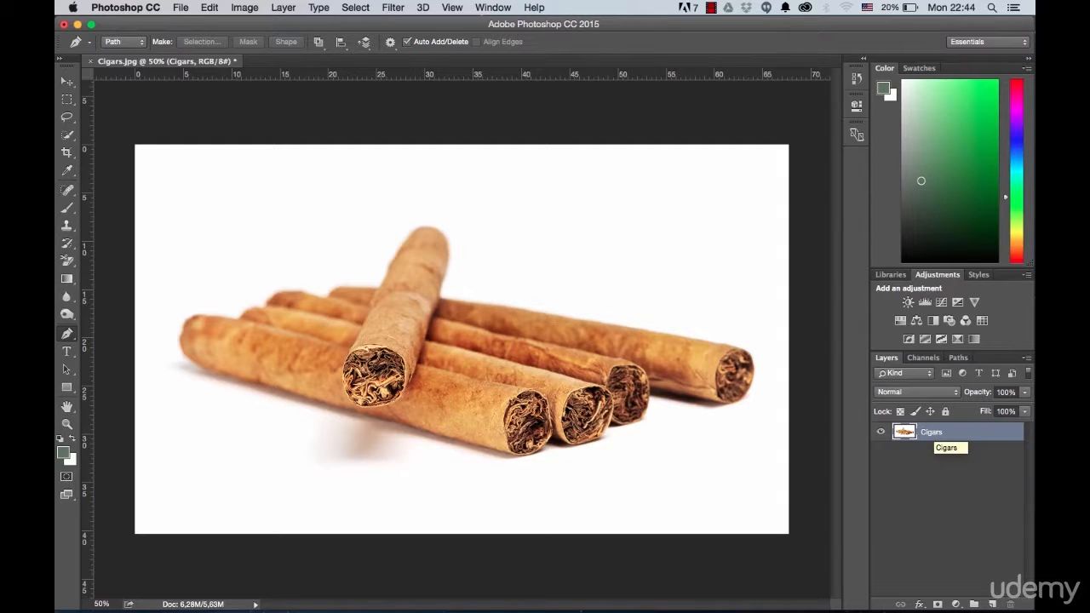
# Step: Draw a rectangle shape of about 1974 × 1174 px covering the whole canvas and place it beneath the Cigars layer
pyautogui.moveTo(67, 387); pyautogui.dragTo(124, 382)
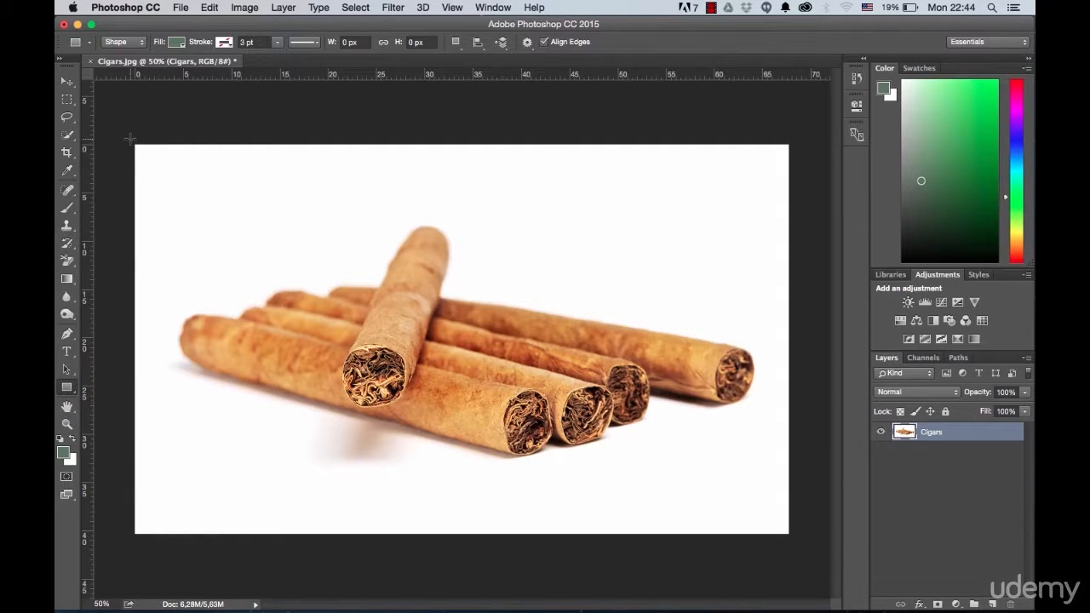
pyautogui.moveTo(130, 137); pyautogui.dragTo(803, 538)
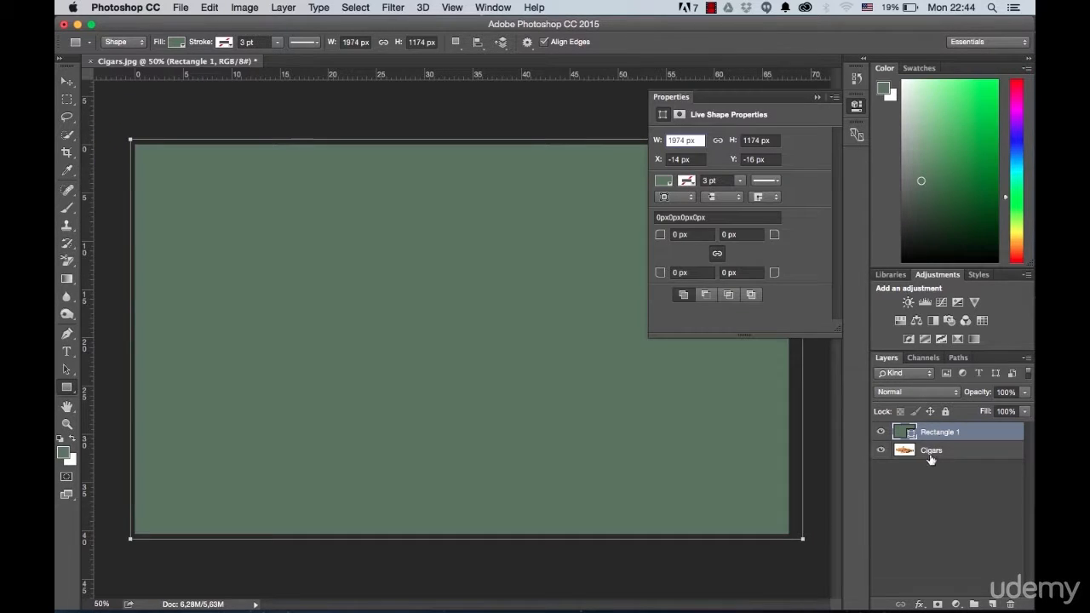
pyautogui.moveTo(943, 436); pyautogui.dragTo(942, 453)
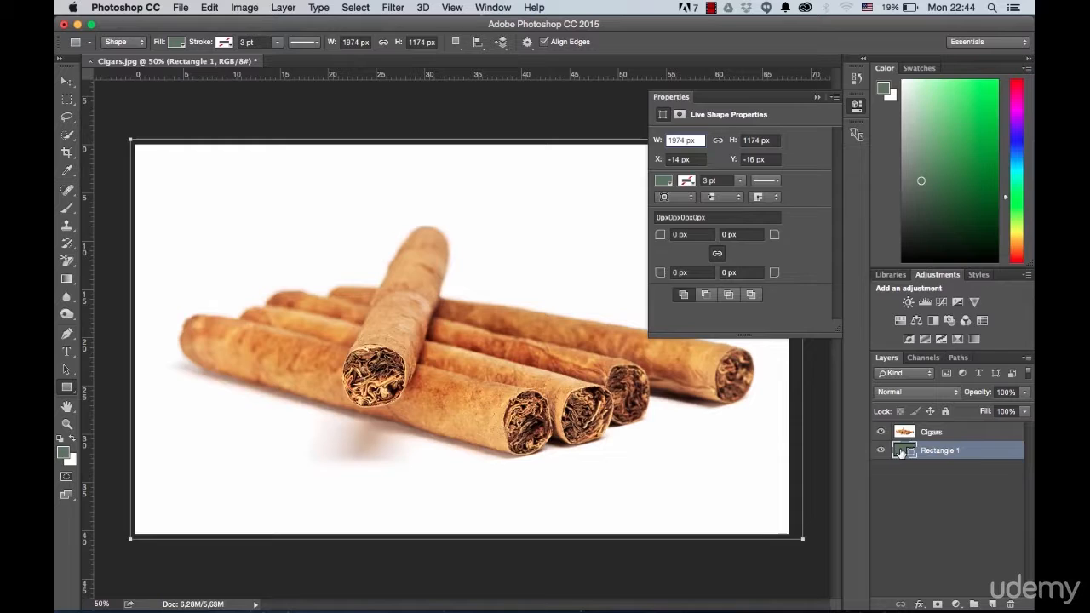
# Step: Set the rectangle's fill to the dark reddish brown 503b3b
pyautogui.doubleClick(900, 451)
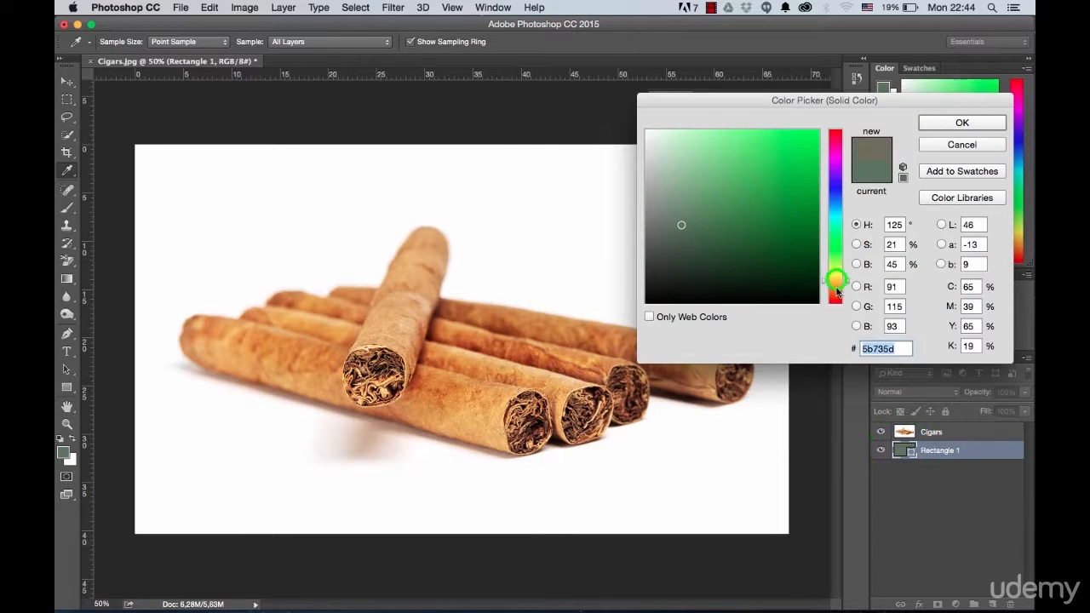
pyautogui.moveTo(838, 281); pyautogui.dragTo(833, 320)
pyautogui.moveTo(706, 247); pyautogui.dragTo(691, 249)
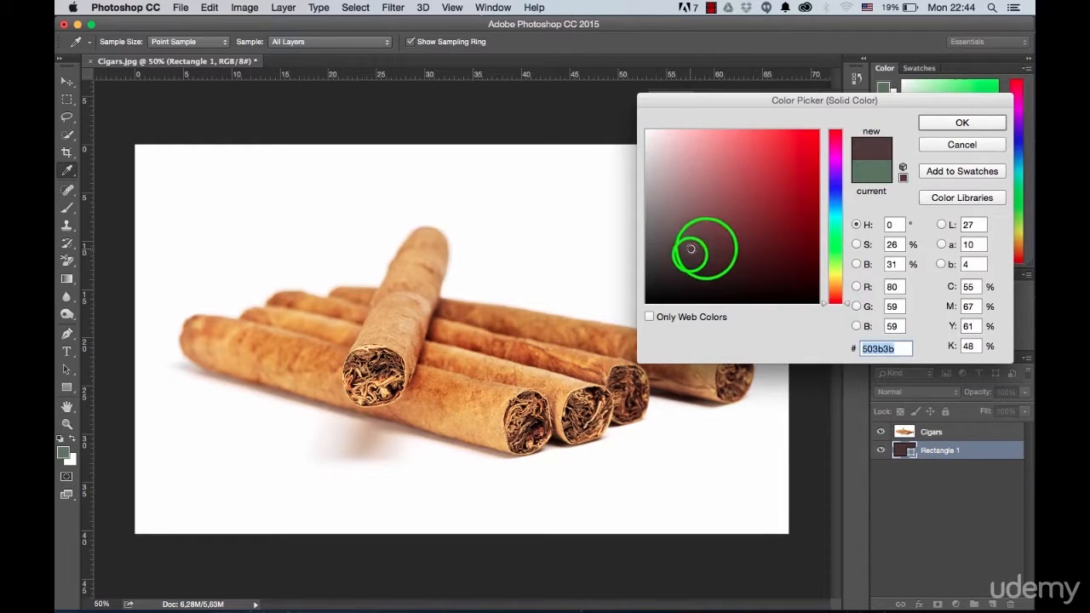
pyautogui.click(961, 122)
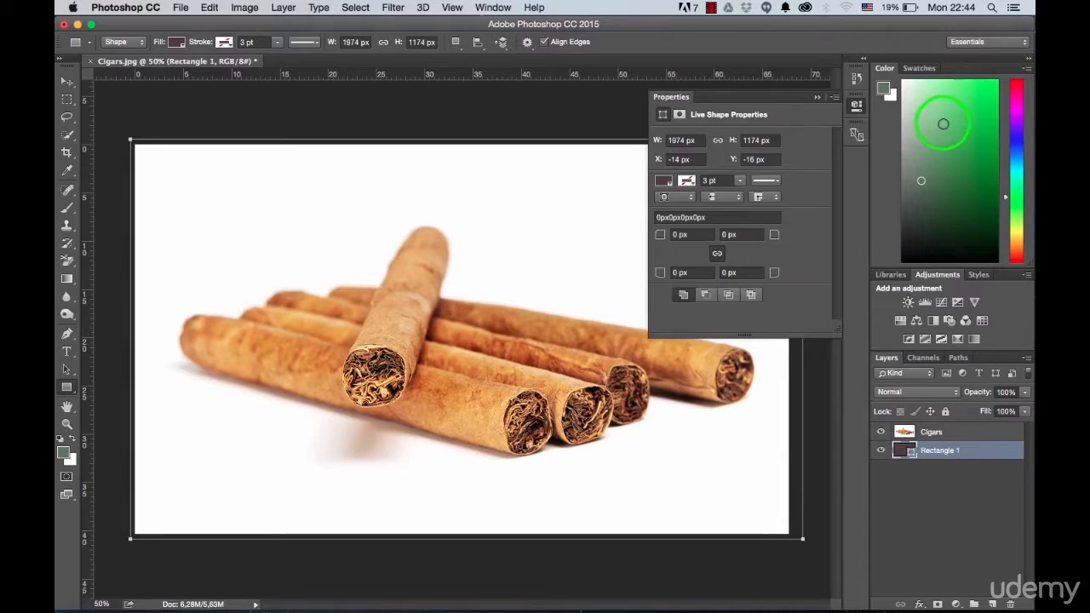
# Step: Rename the rectangle layer as Background
pyautogui.click(953, 435)
pyautogui.doubleClick(947, 450)
pyautogui.write('Bac')
pyautogui.press('Return')
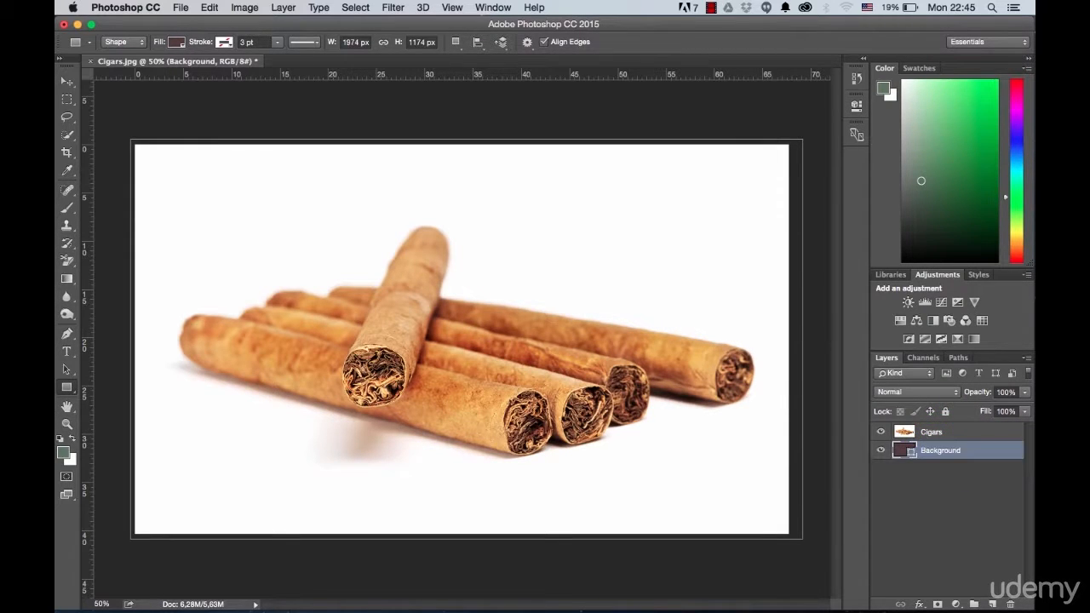
# Step: Select the white backdrop on the Cigars layer with the Magic Wand, delete it and clear the selection
pyautogui.click(943, 438)
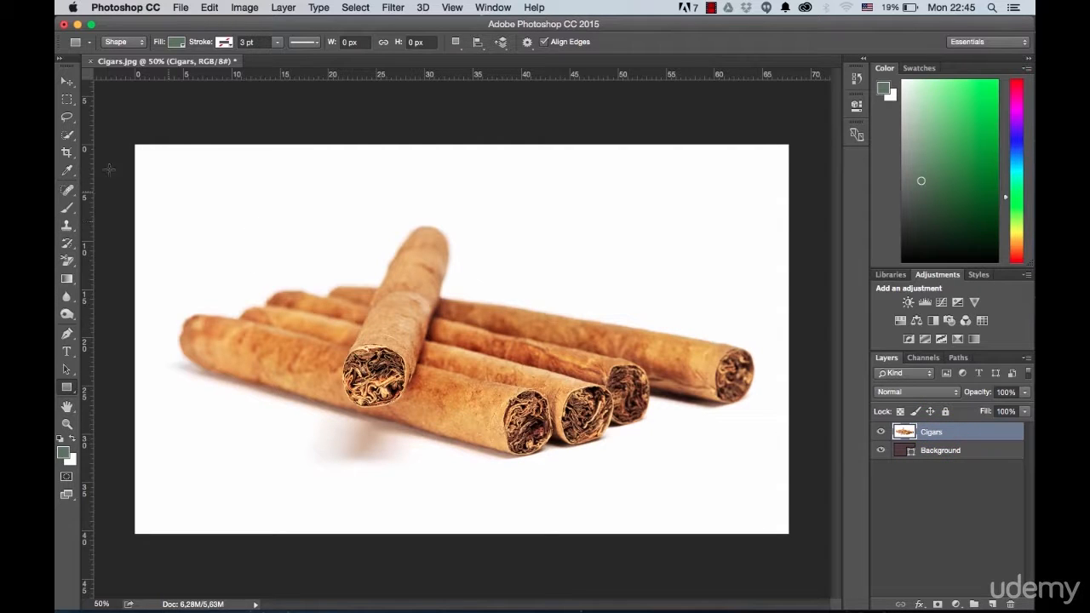
pyautogui.click(68, 169)
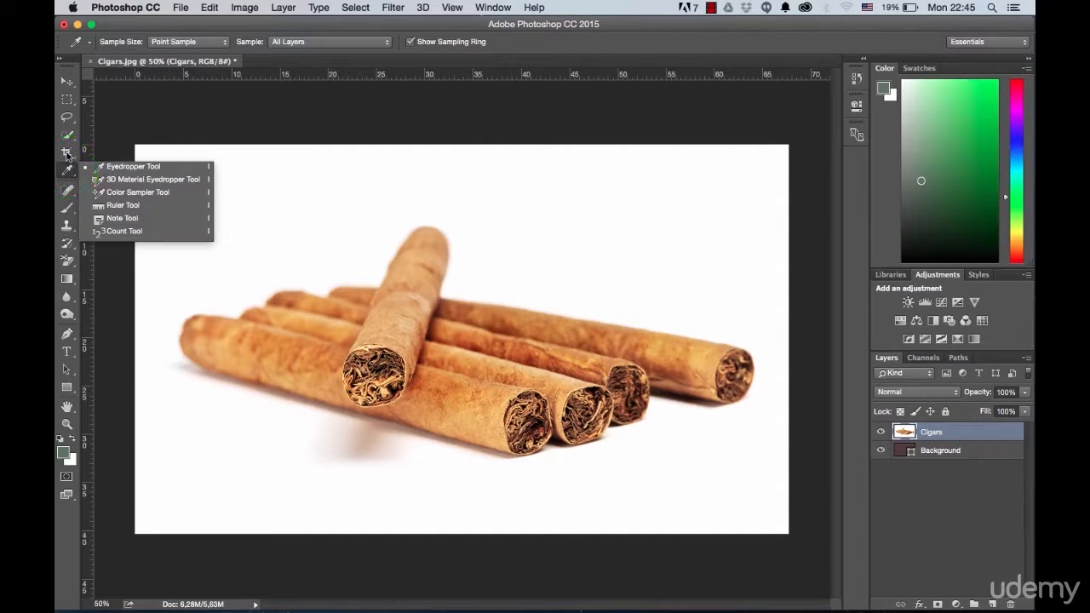
pyautogui.click(67, 138)
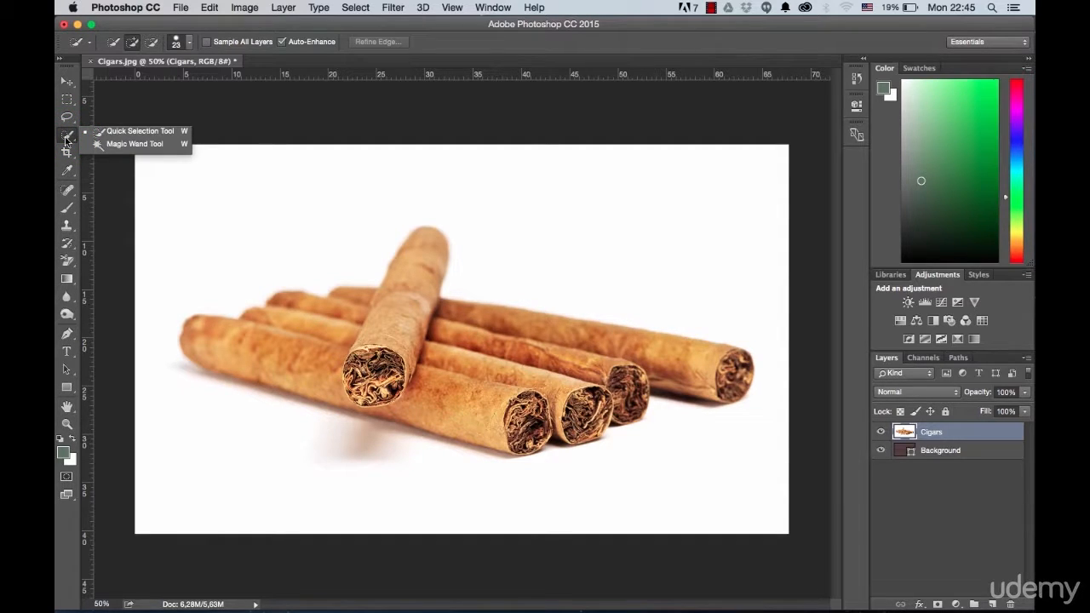
pyautogui.click(128, 143)
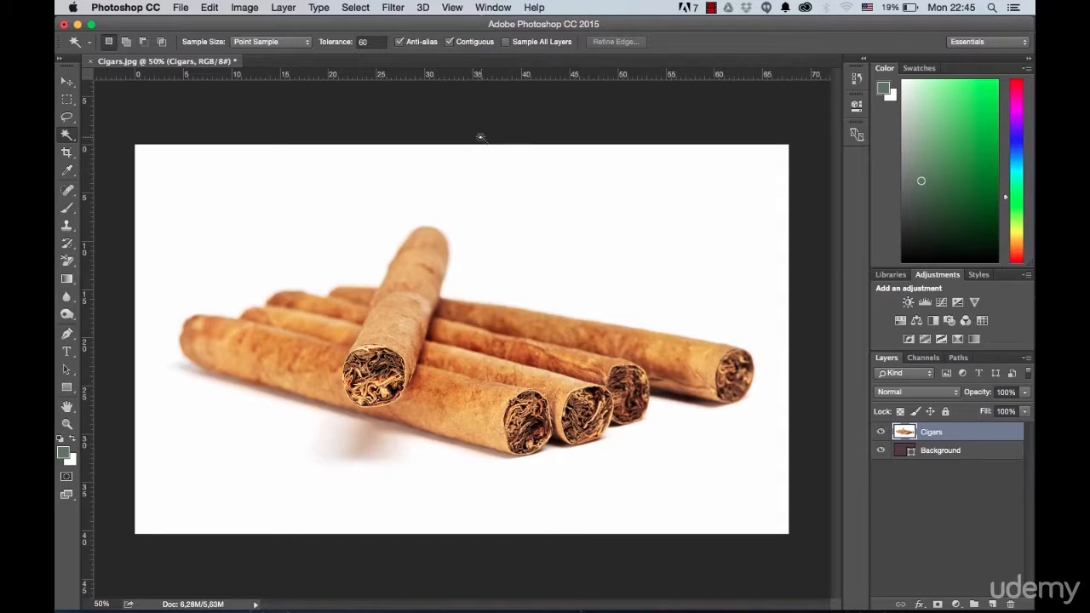
pyautogui.click(582, 210)
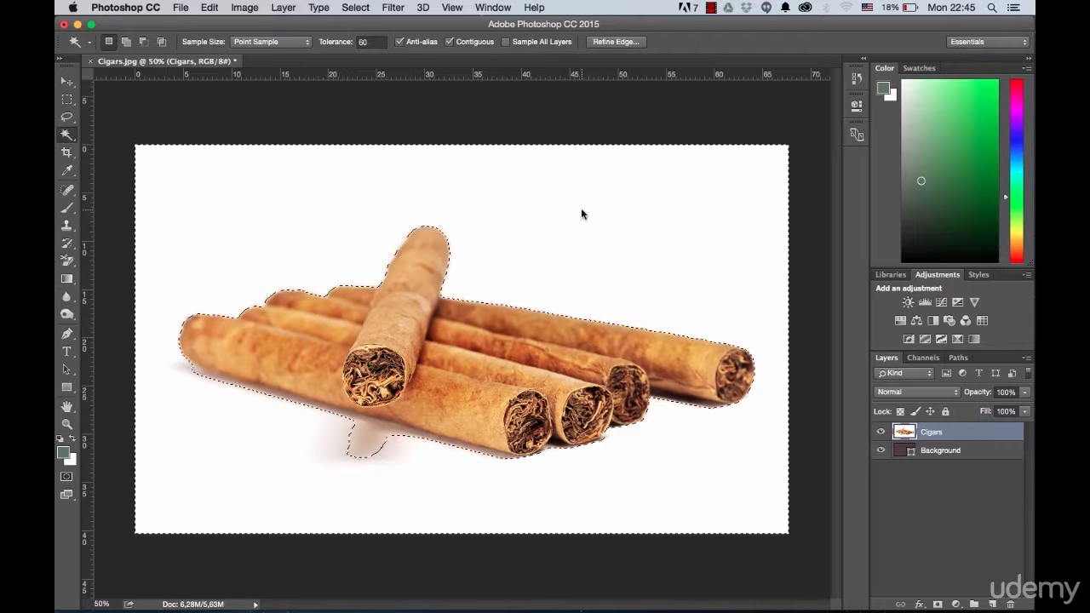
pyautogui.press('Delete')
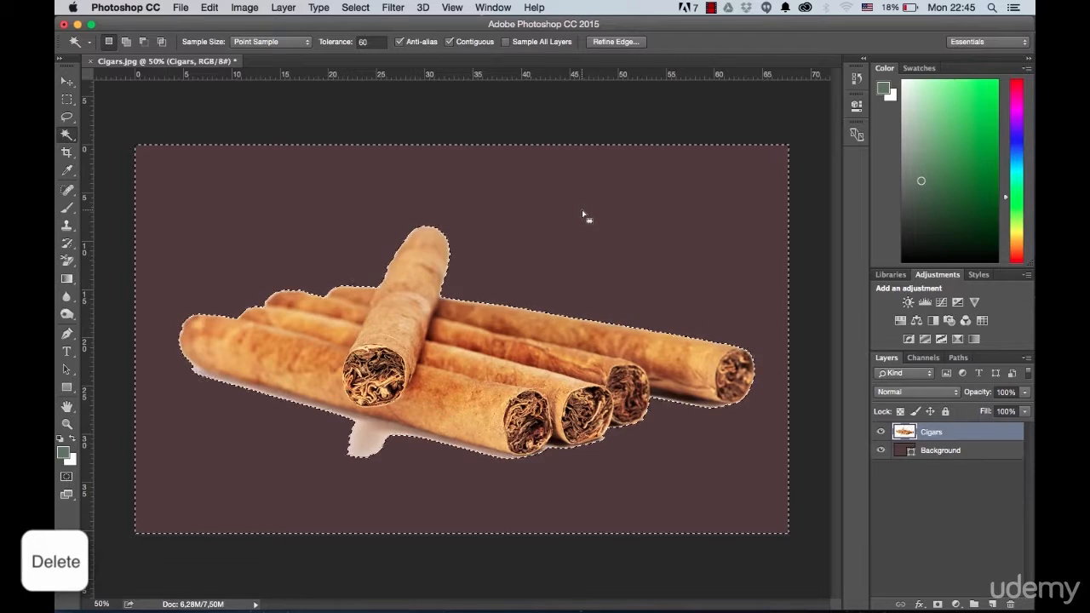
pyautogui.hotkey('ctrl', 'd')
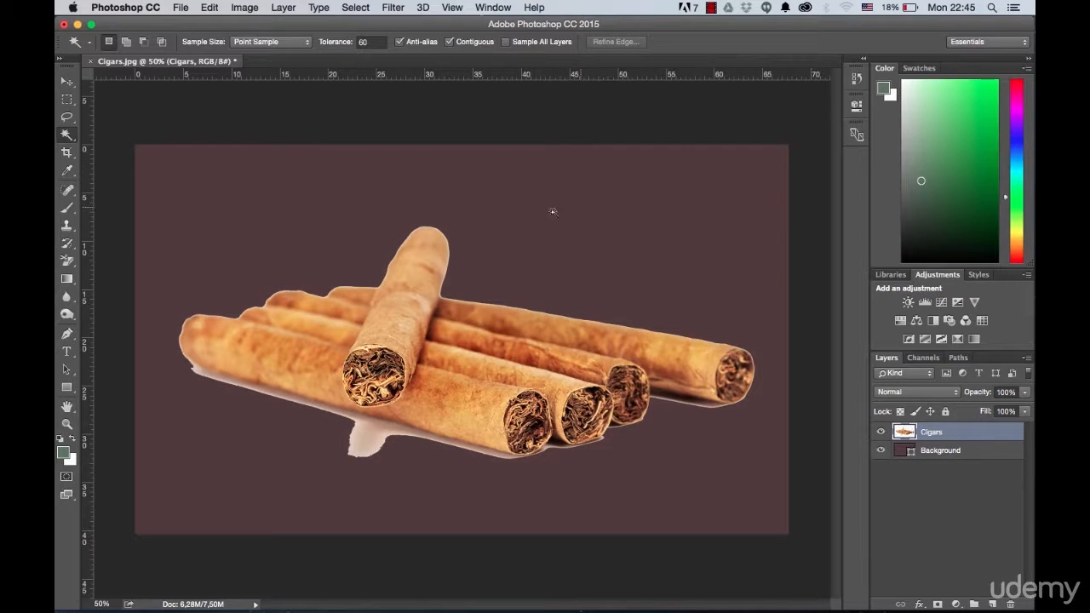
# Step: Examine the cigar cutout's edges and the leftover shadow beneath the front cigar
pyautogui.scroll(5, 449, 297)
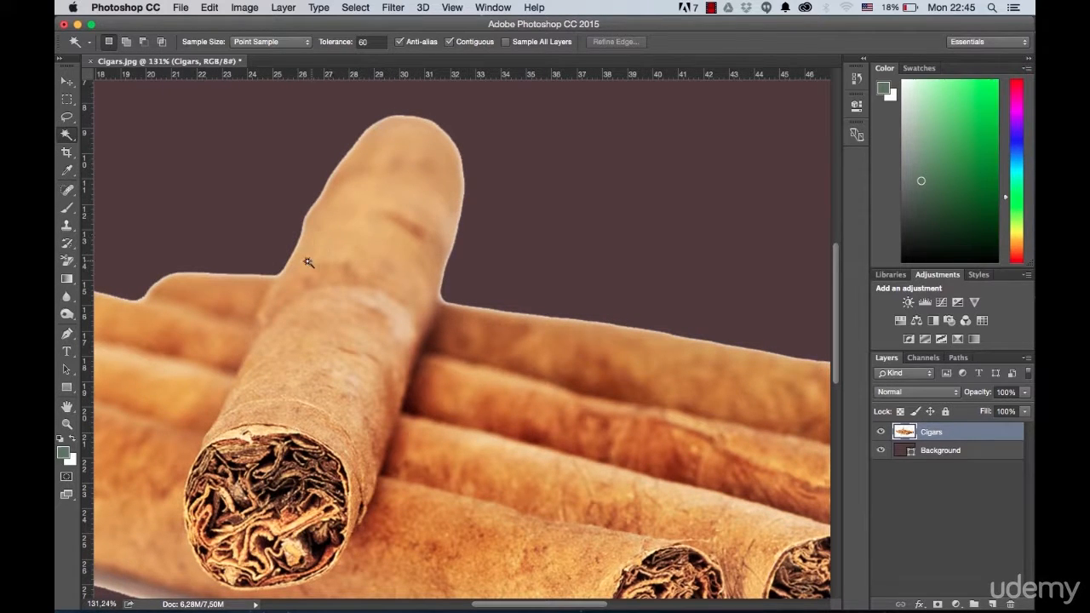
pyautogui.moveTo(241, 271); pyautogui.dragTo(583, 283)
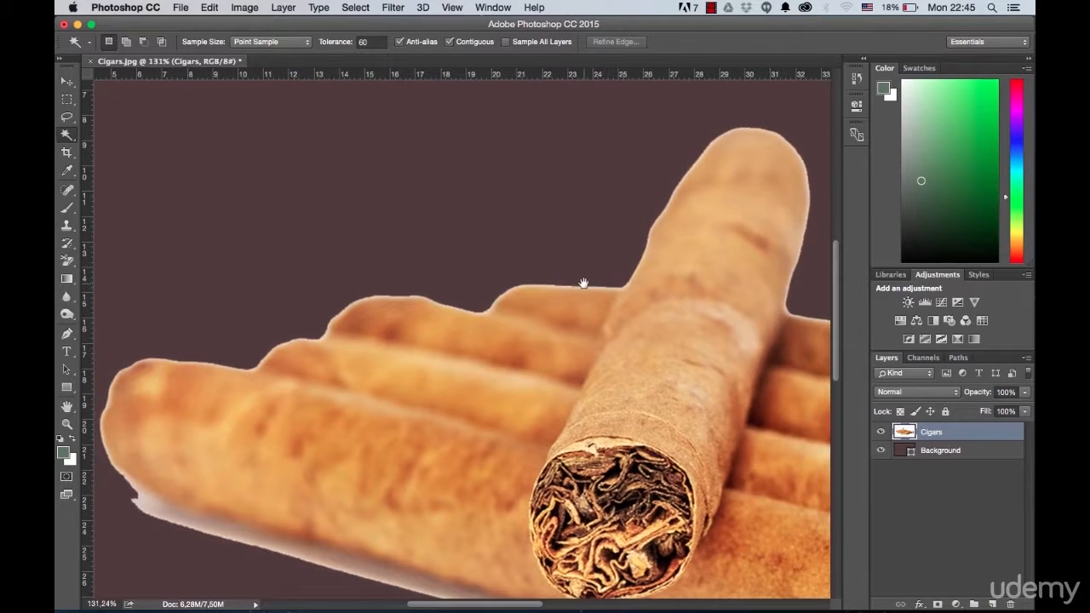
pyautogui.scroll(-3, 668, 228)
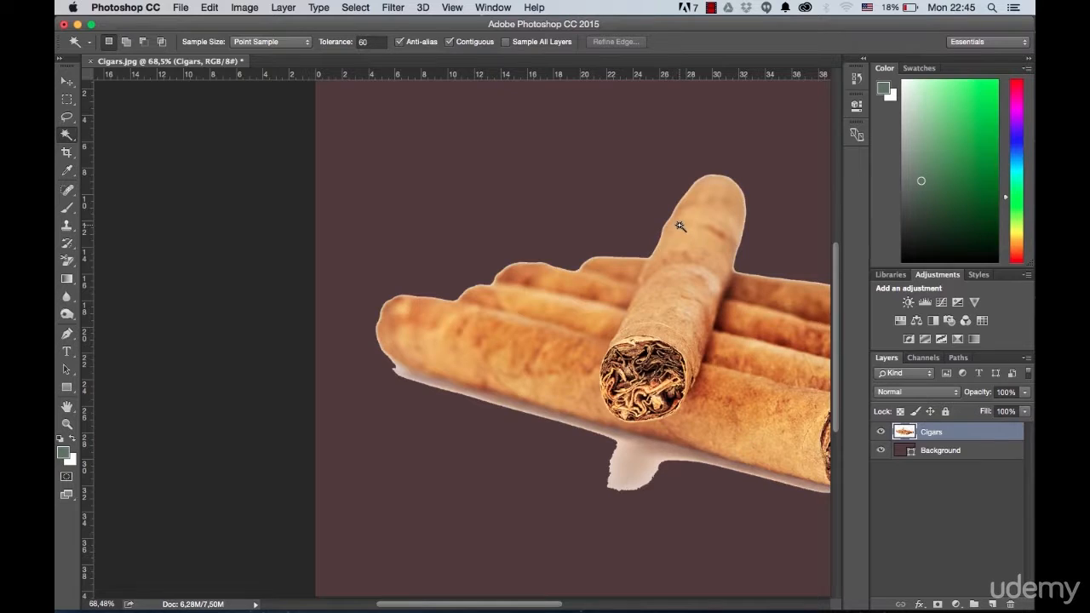
pyautogui.scroll(-1, 679, 226)
pyautogui.moveTo(732, 235); pyautogui.dragTo(608, 260)
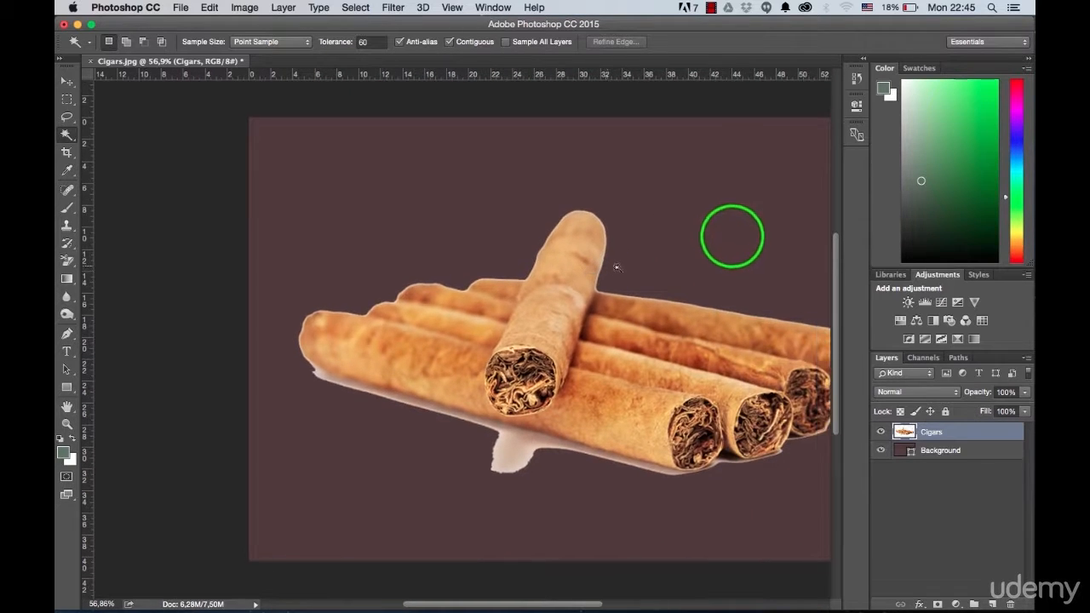
pyautogui.press('super+0')
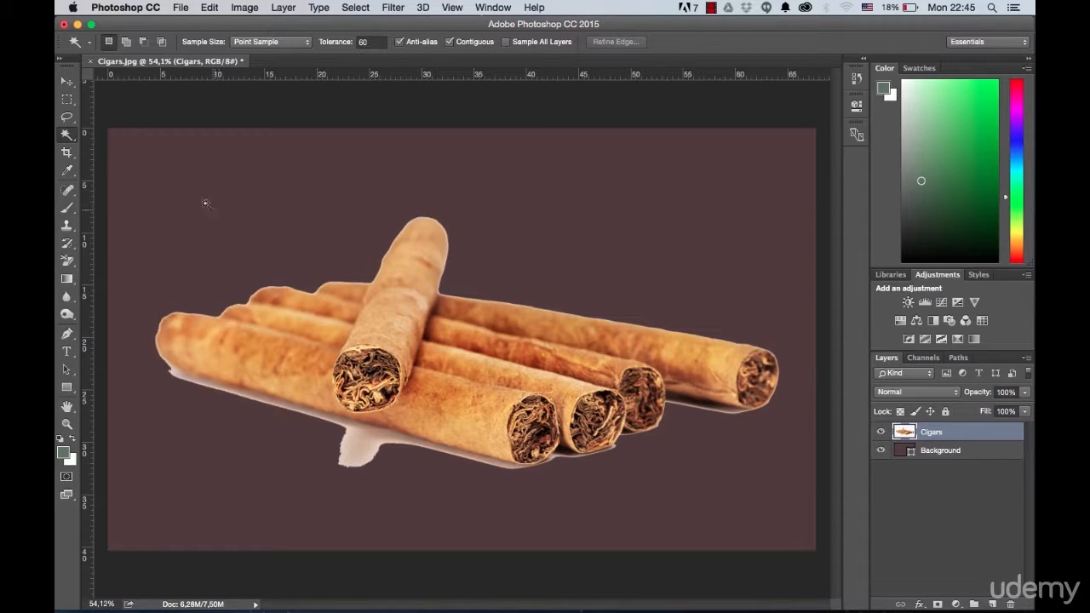
# Step: Outline the leftover shadow along the underside of the front cigar with the Lasso tool
pyautogui.click(67, 117)
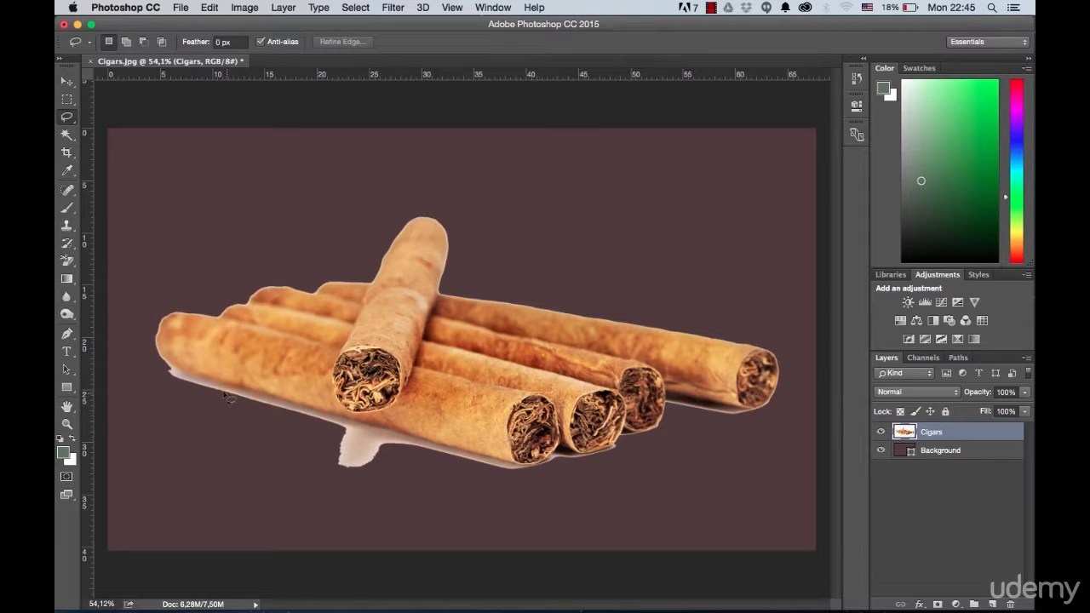
pyautogui.scroll(2, 229, 399)
pyautogui.scroll(3, 181, 383)
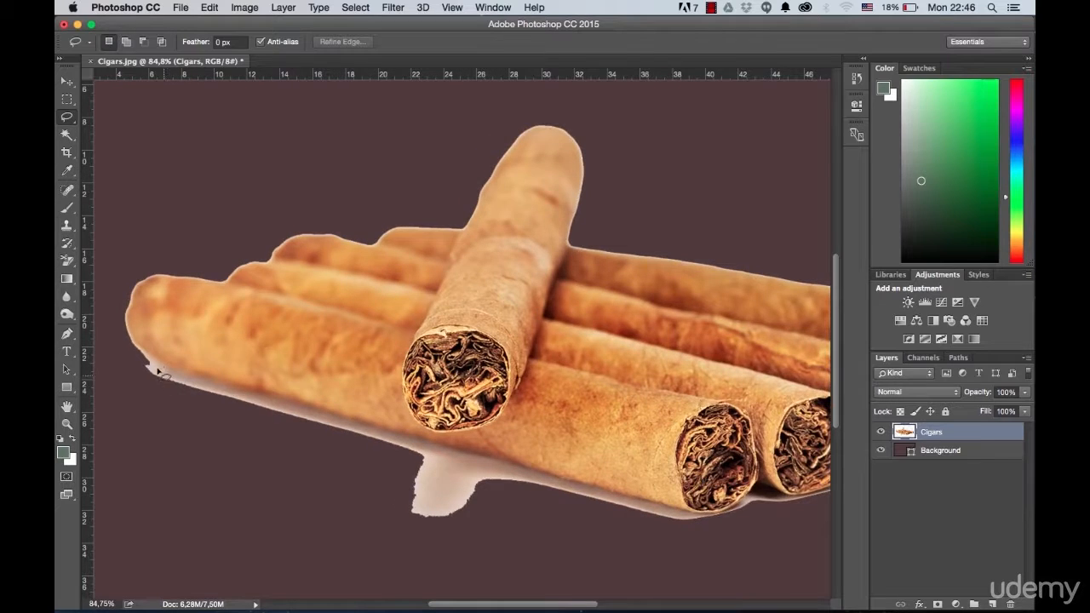
pyautogui.scroll(1, 152, 363)
pyautogui.moveTo(139, 351); pyautogui.dragTo(184, 376)
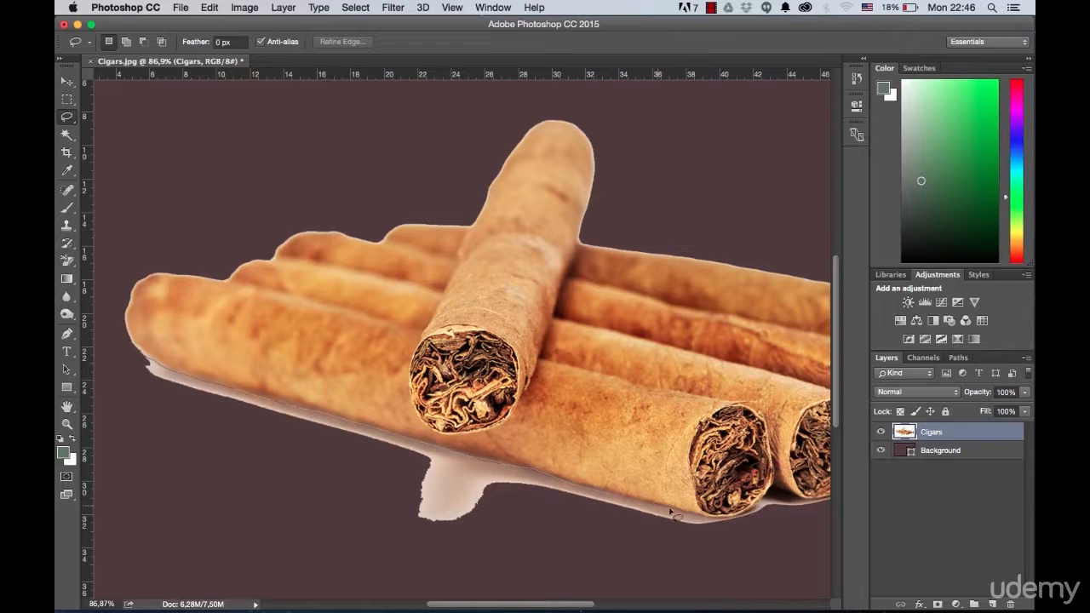
pyautogui.moveTo(744, 535)
pyautogui.mouseDown()
pyautogui.moveTo(695, 557)
pyautogui.moveTo(562, 564)
pyautogui.mouseUp()
pyautogui.moveTo(143, 359); pyautogui.dragTo(135, 354)
# Step: Add the missed sliver under the front cigar to the lasso selection and cut the leftover shadow out of the Cigars layer
pyautogui.scroll(5, 468, 451)
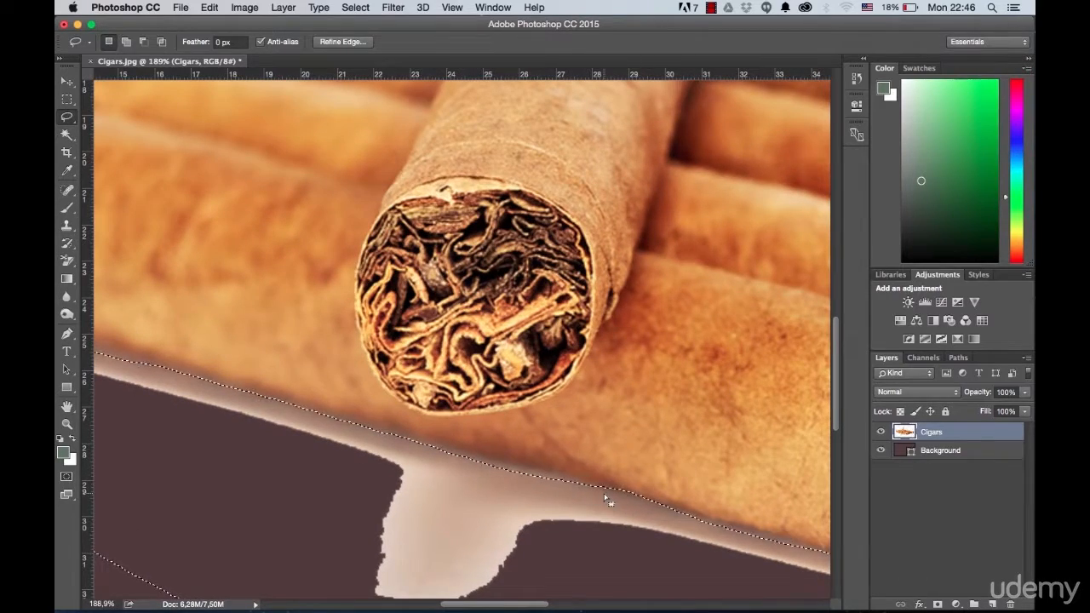
pyautogui.press('shift')
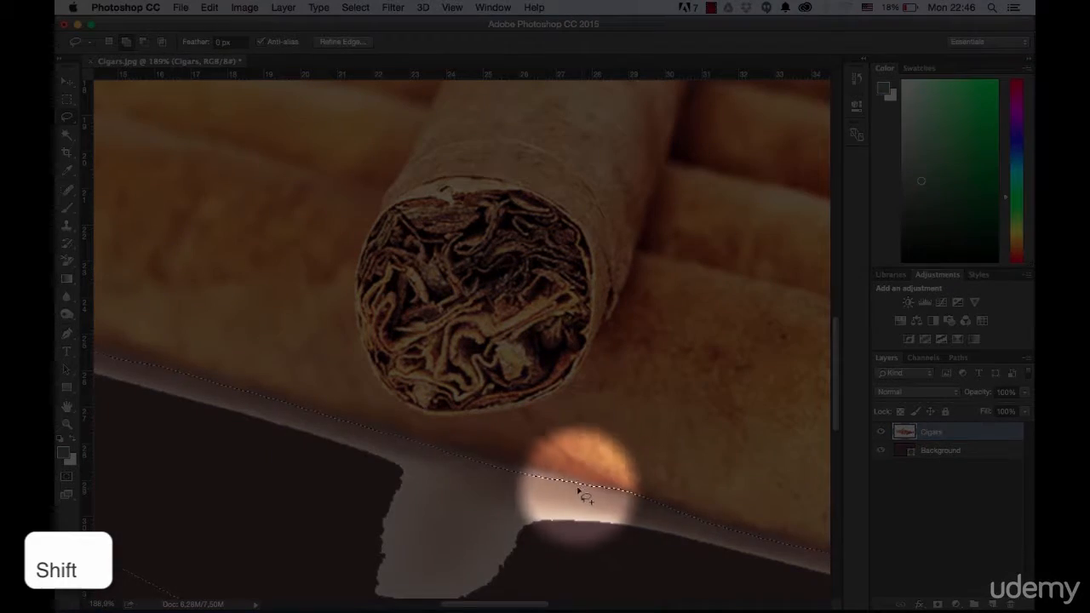
pyautogui.moveTo(589, 489)
pyautogui.mouseDown()
pyautogui.moveTo(537, 466)
pyautogui.moveTo(383, 437)
pyautogui.moveTo(401, 480)
pyautogui.moveTo(581, 494)
pyautogui.mouseUp()
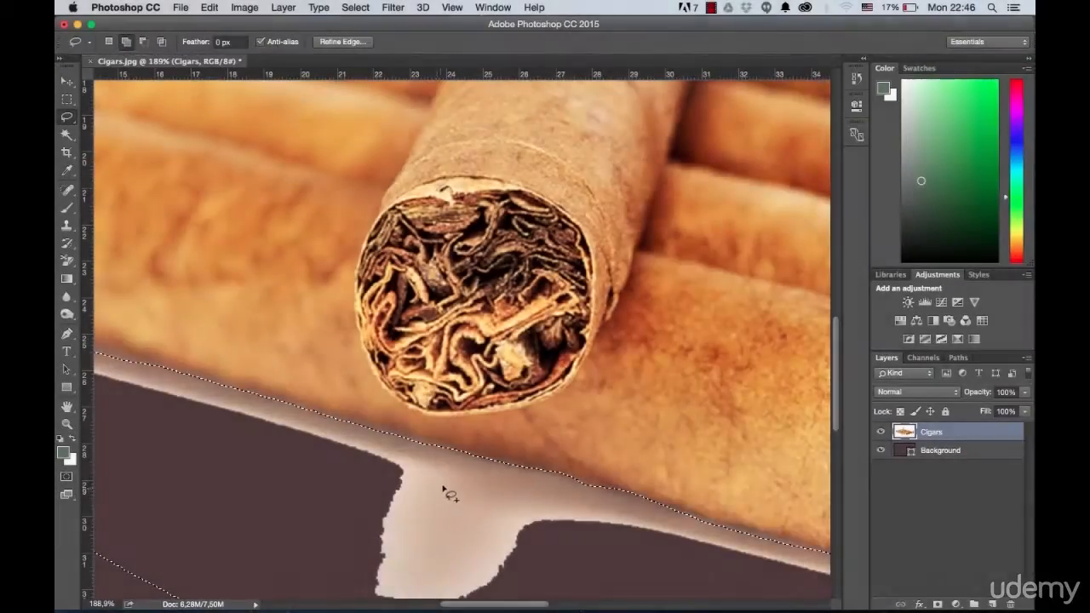
pyautogui.scroll(-2, 569, 482)
pyautogui.scroll(-8, 569, 482)
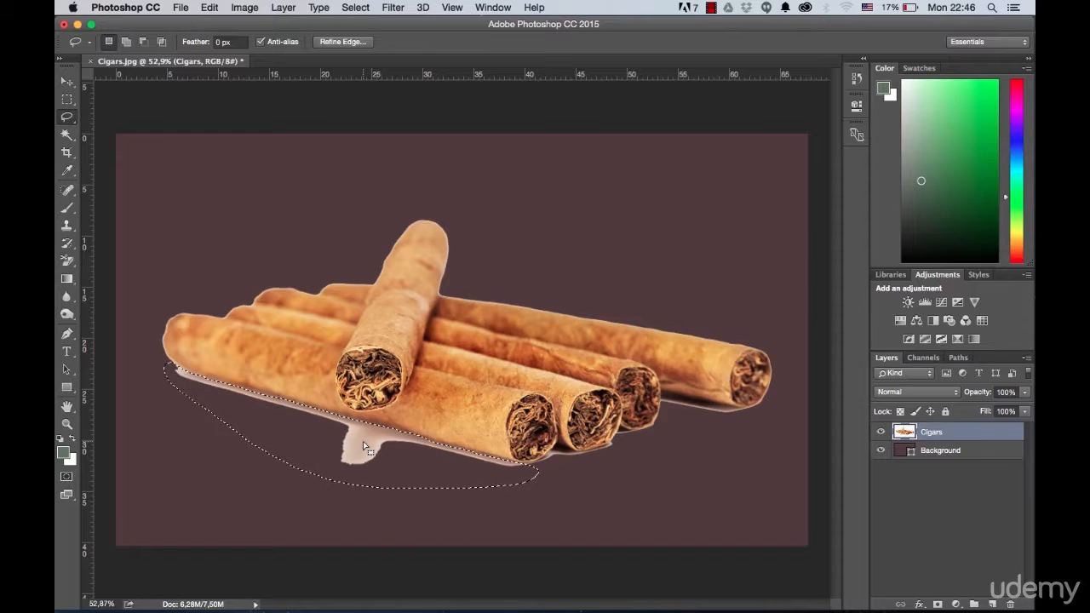
pyautogui.press('super+x')
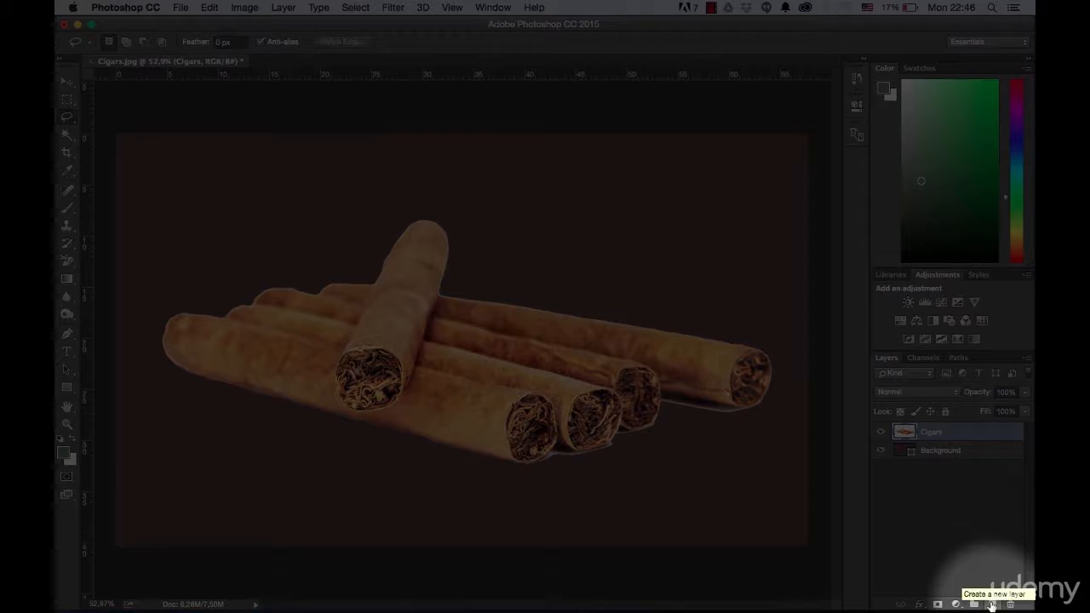
# Step: Create a new empty layer above Cigars and name it Shadow
pyautogui.click(992, 603)
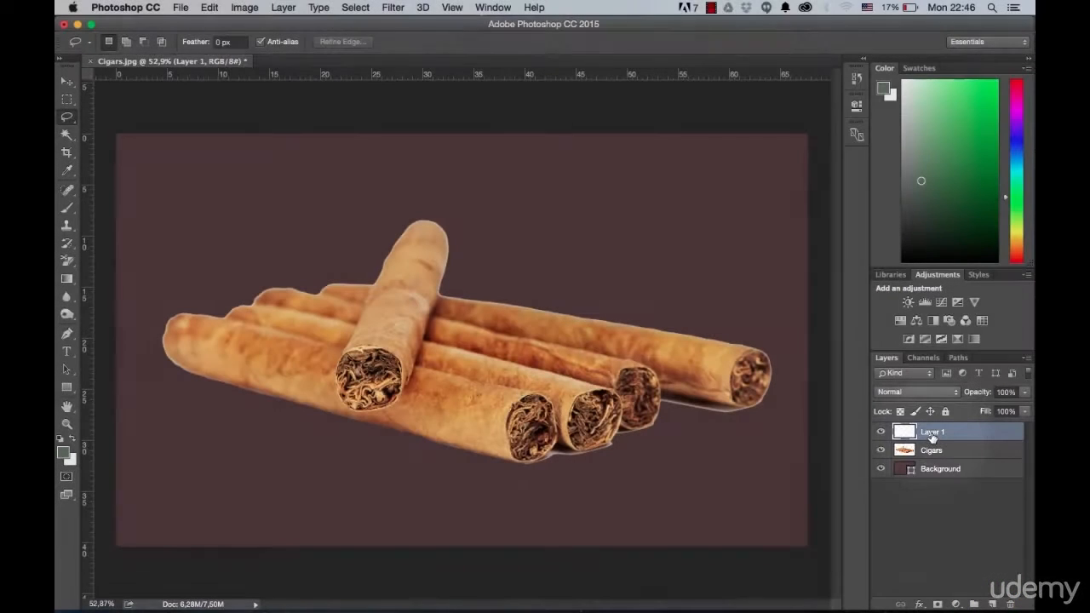
pyautogui.doubleClick(932, 432)
pyautogui.write('Shadow')
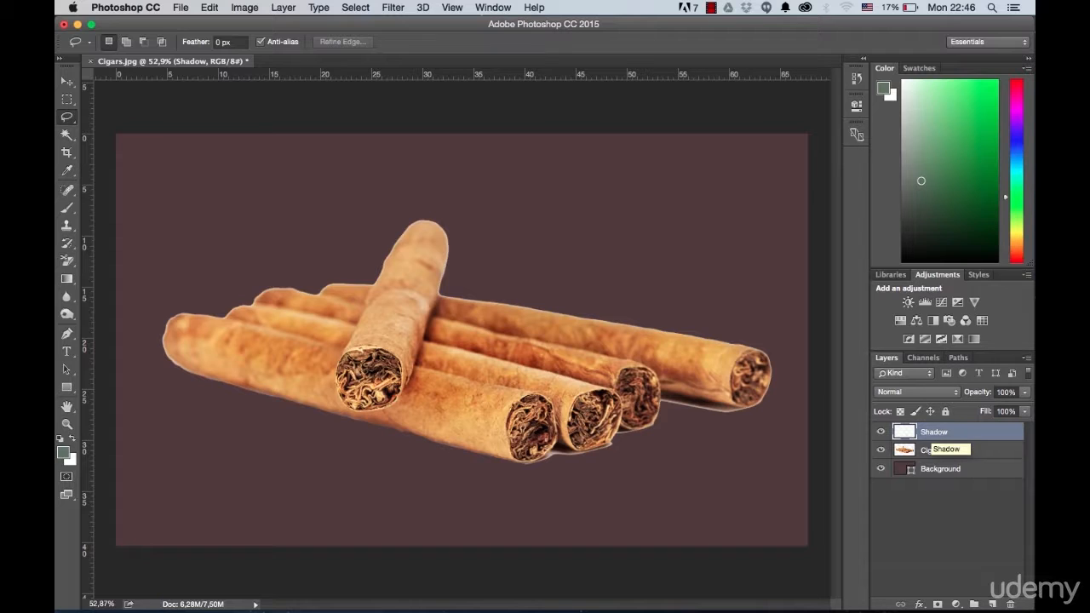
# Step: Paste the cut-out shadow into the Shadow layer and move it beneath the front cigar's underside
pyautogui.press('super+v')
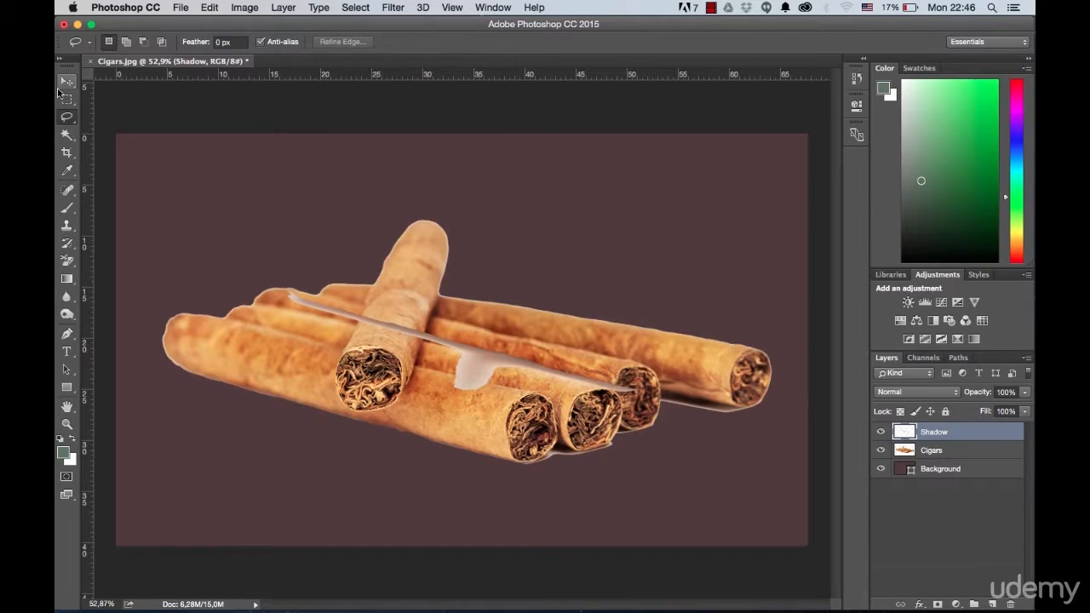
pyautogui.click(65, 81)
pyautogui.moveTo(460, 355); pyautogui.dragTo(346, 426)
pyautogui.scroll(5, 422, 447)
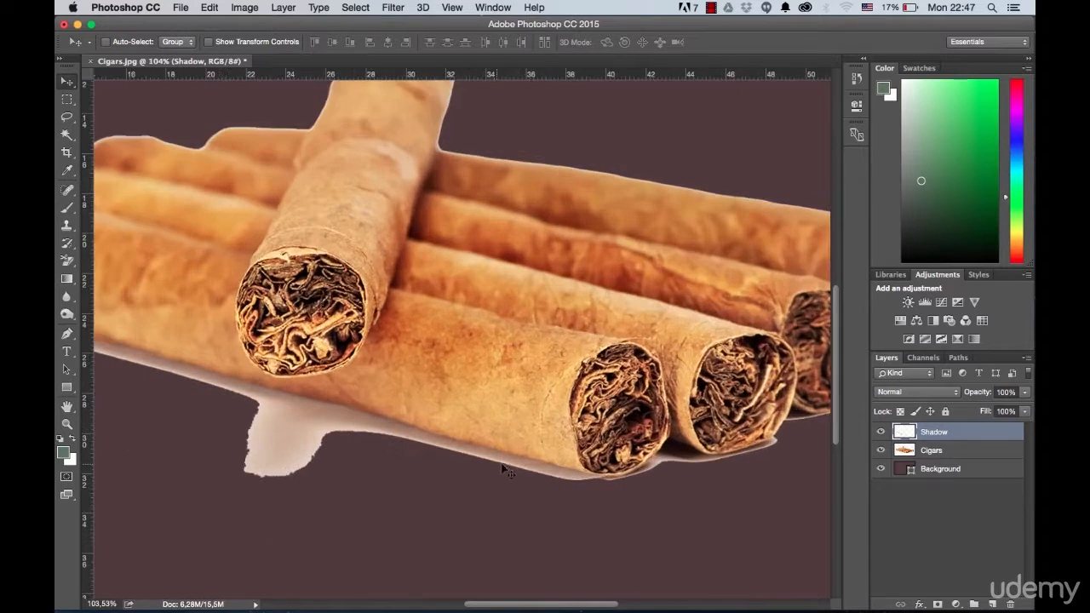
pyautogui.scroll(4, 537, 469)
pyautogui.moveTo(558, 470); pyautogui.dragTo(563, 482)
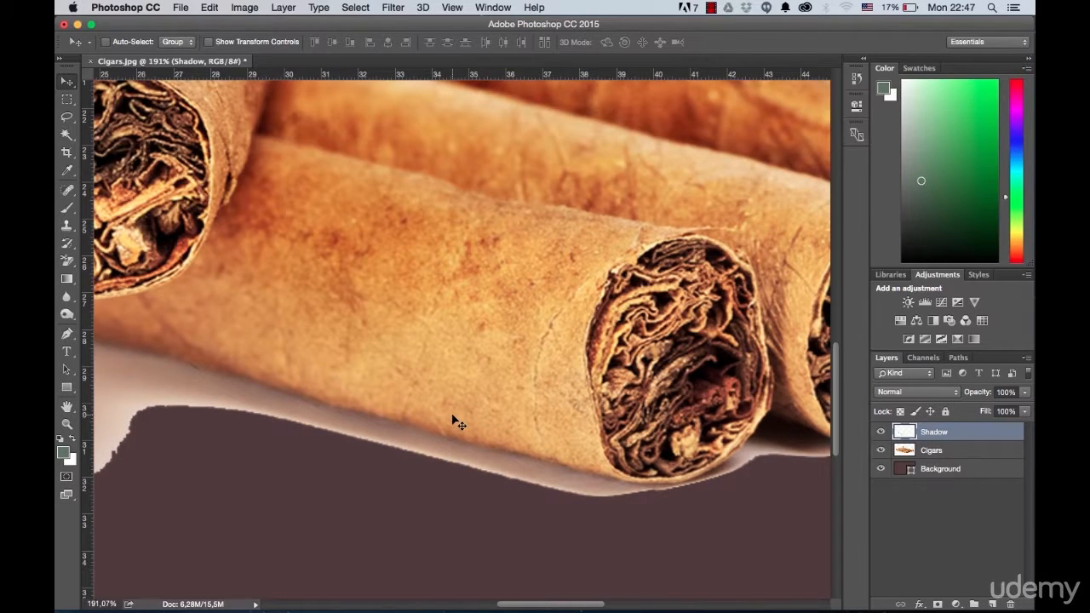
# Step: Nudge the pasted shadow to fit the front cigar's lower edge and check its alignment along the full length
pyautogui.press('Right')
pyautogui.press('Down')
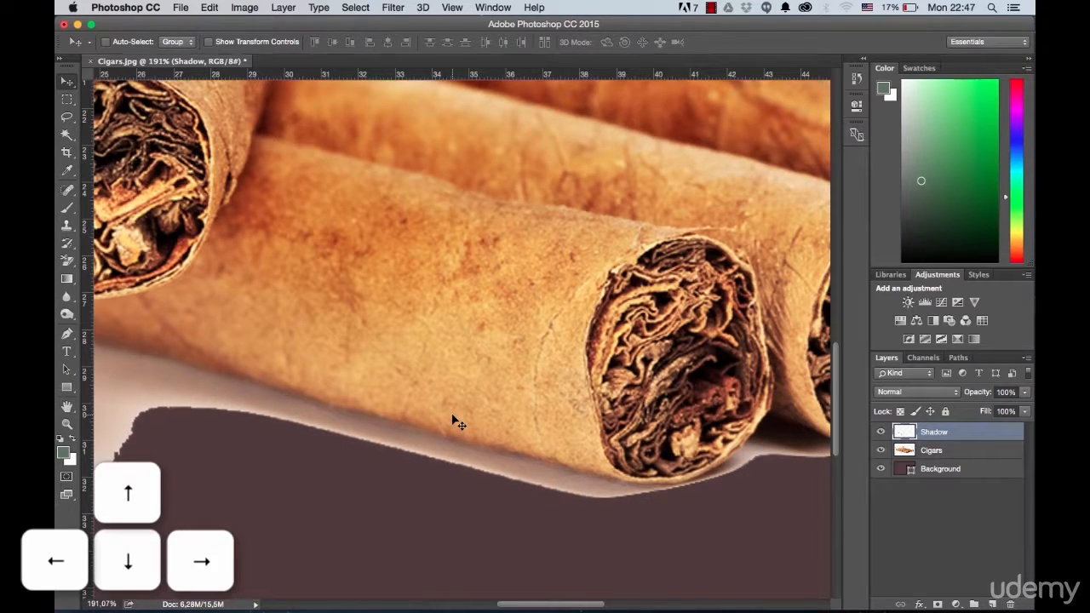
pyautogui.press('Up')
pyautogui.moveTo(184, 375); pyautogui.dragTo(758, 514)
pyautogui.moveTo(278, 364); pyautogui.dragTo(336, 376)
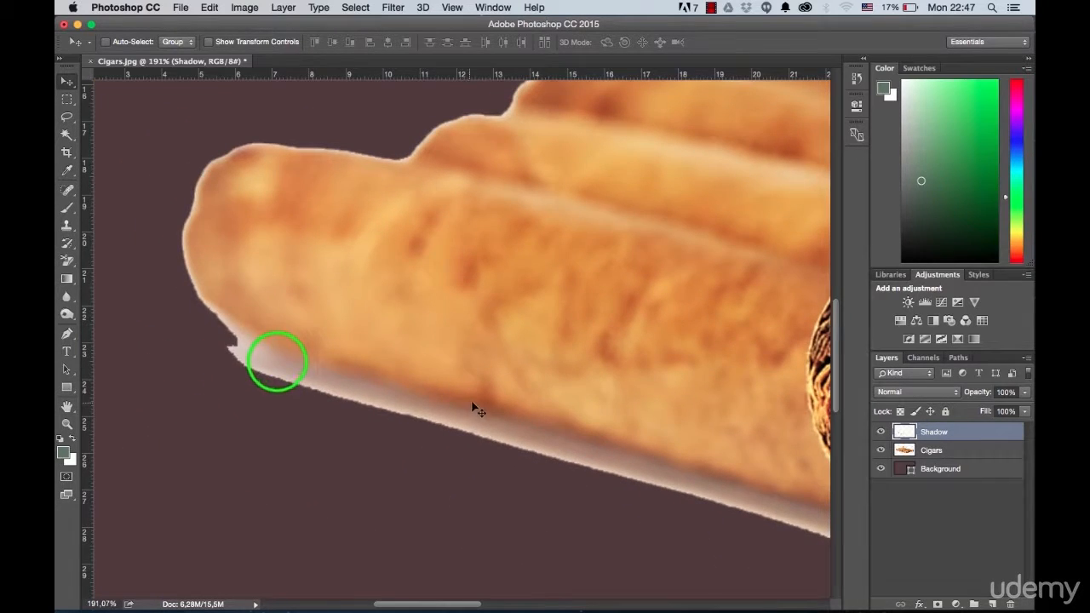
pyautogui.scroll(-6, 516, 409)
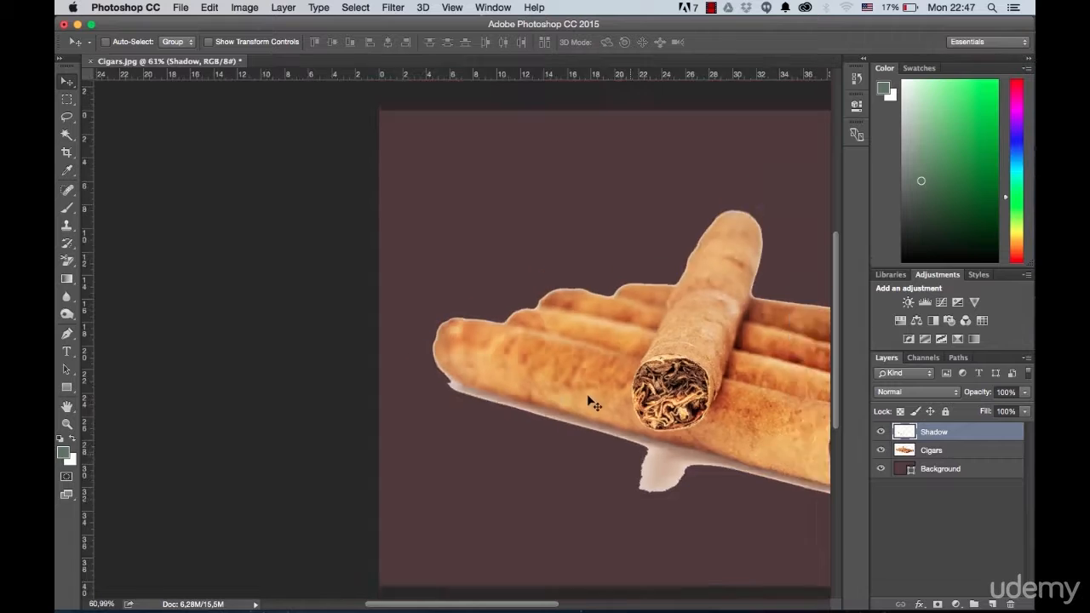
pyautogui.scroll(-2, 593, 403)
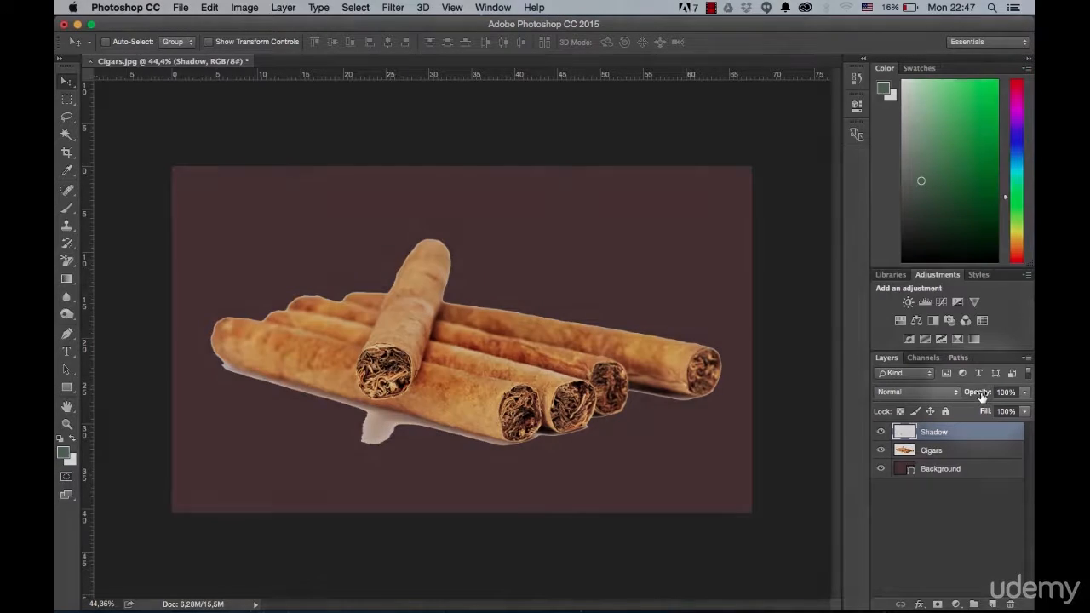
# Step: Lower the Shadow layer's opacity to 75% and apply a Motion Blur with a 4° angle and 75-pixel distance
pyautogui.moveTo(982, 394); pyautogui.dragTo(965, 399)
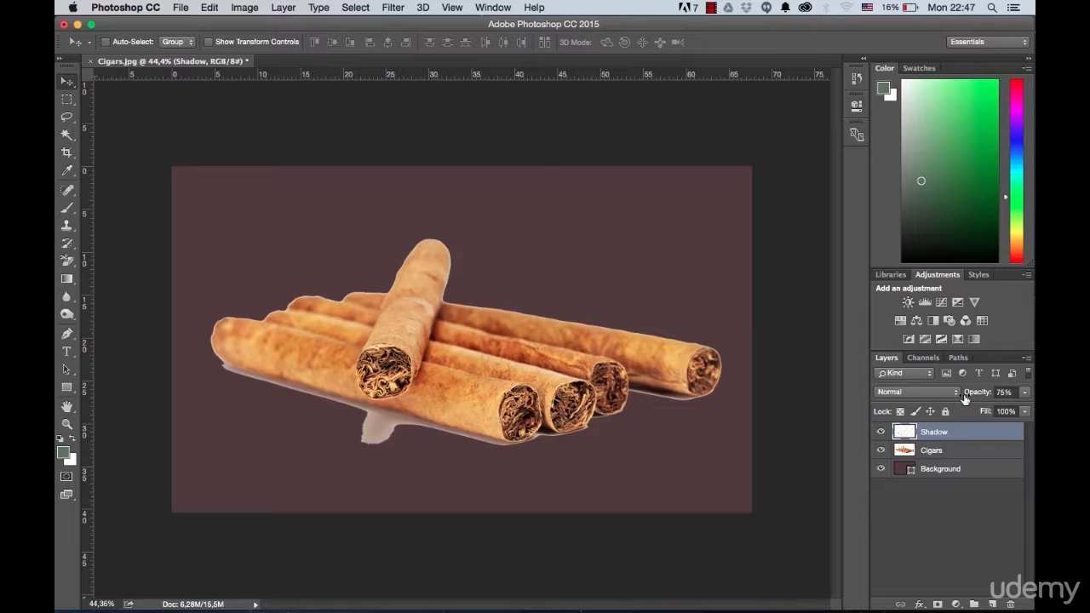
pyautogui.click(394, 8)
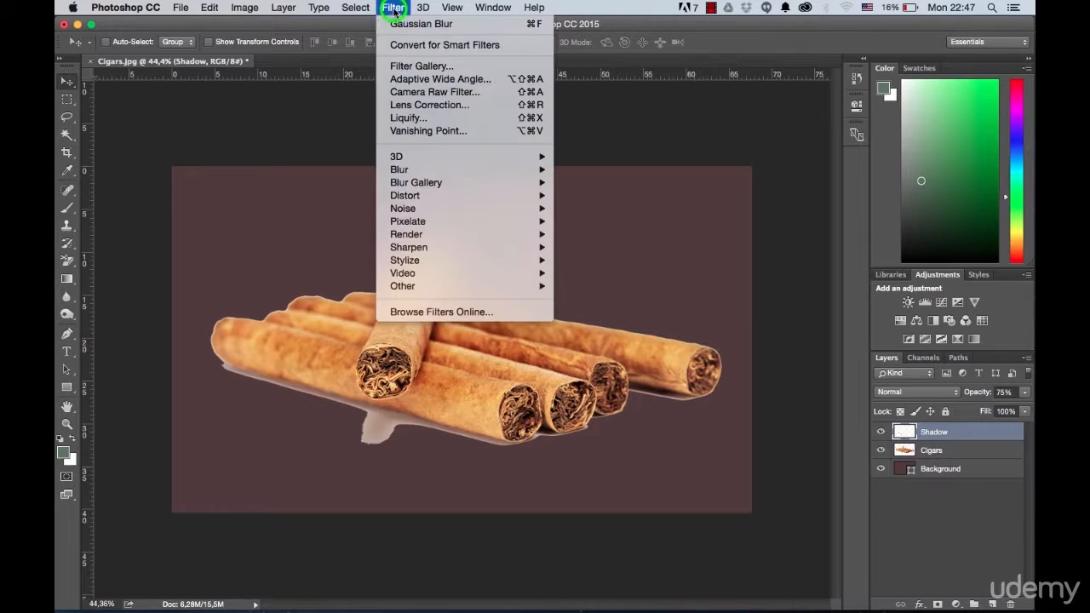
pyautogui.moveTo(421, 174)
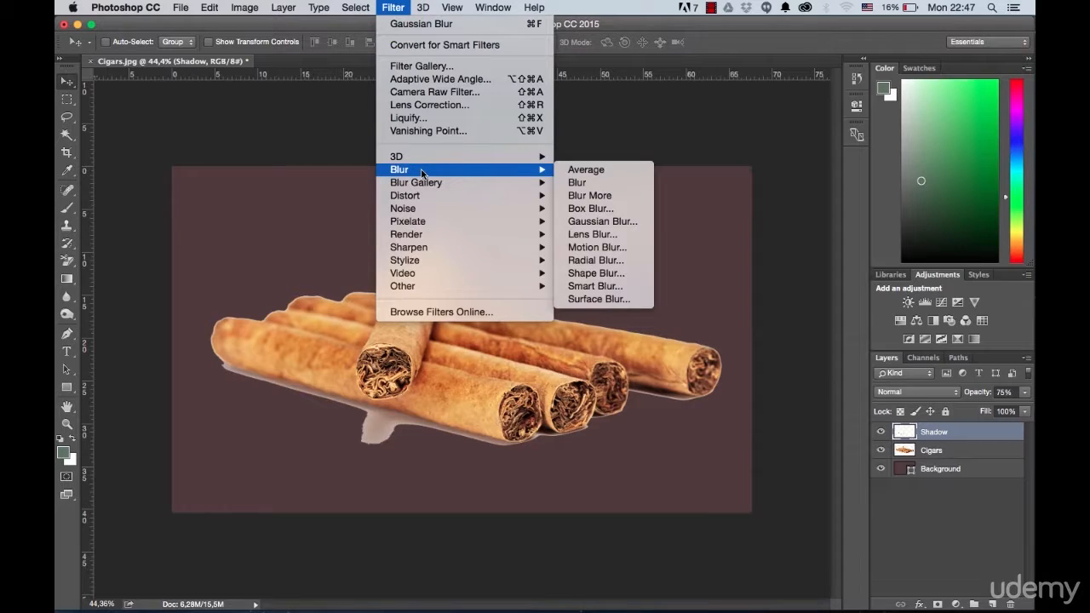
pyautogui.click(597, 247)
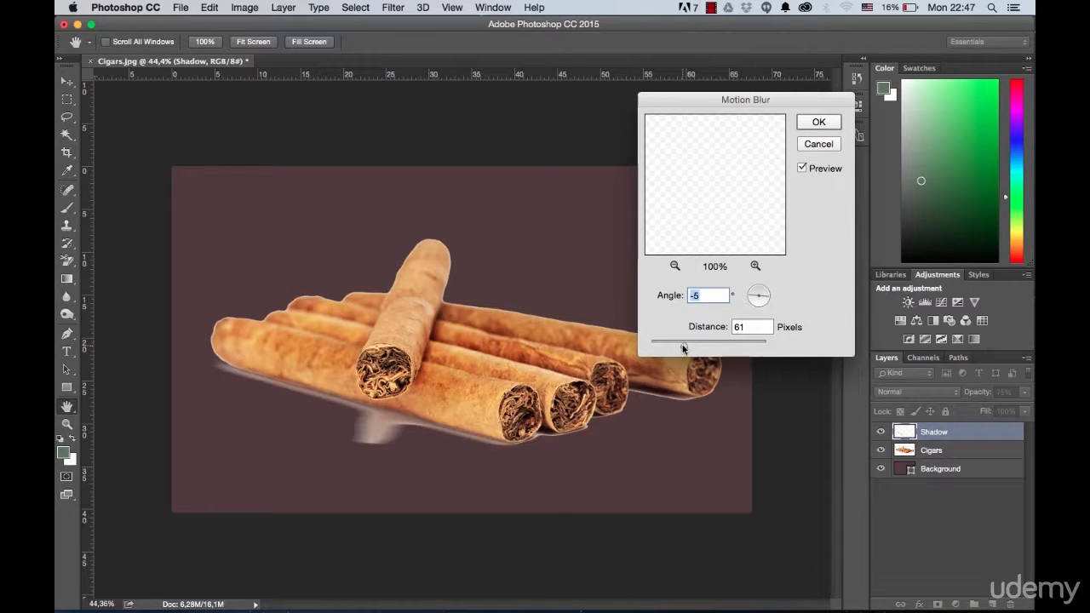
pyautogui.moveTo(683, 347); pyautogui.dragTo(686, 348)
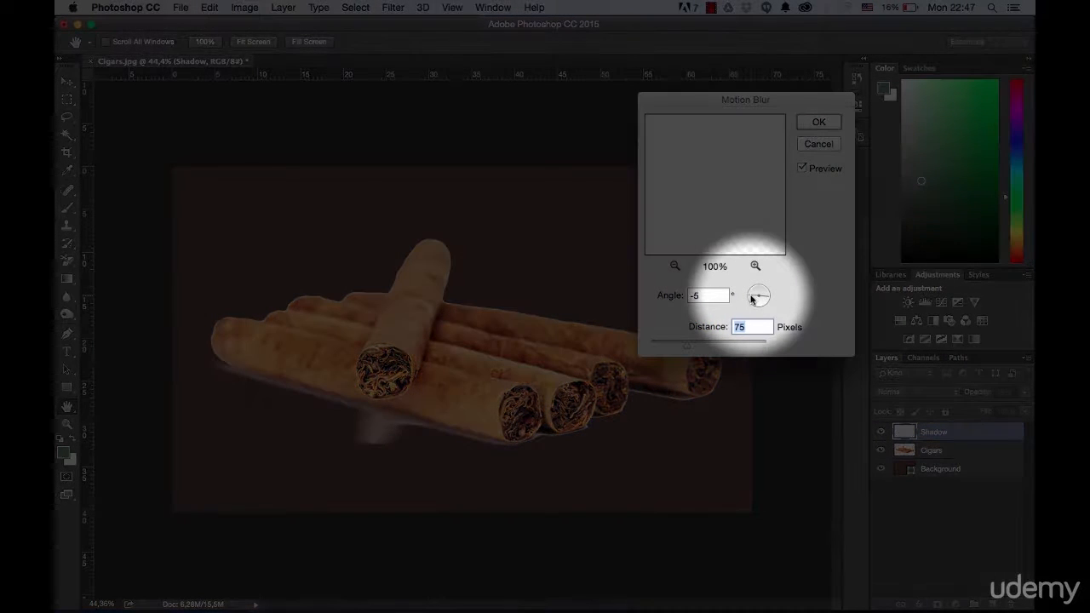
pyautogui.click(752, 300)
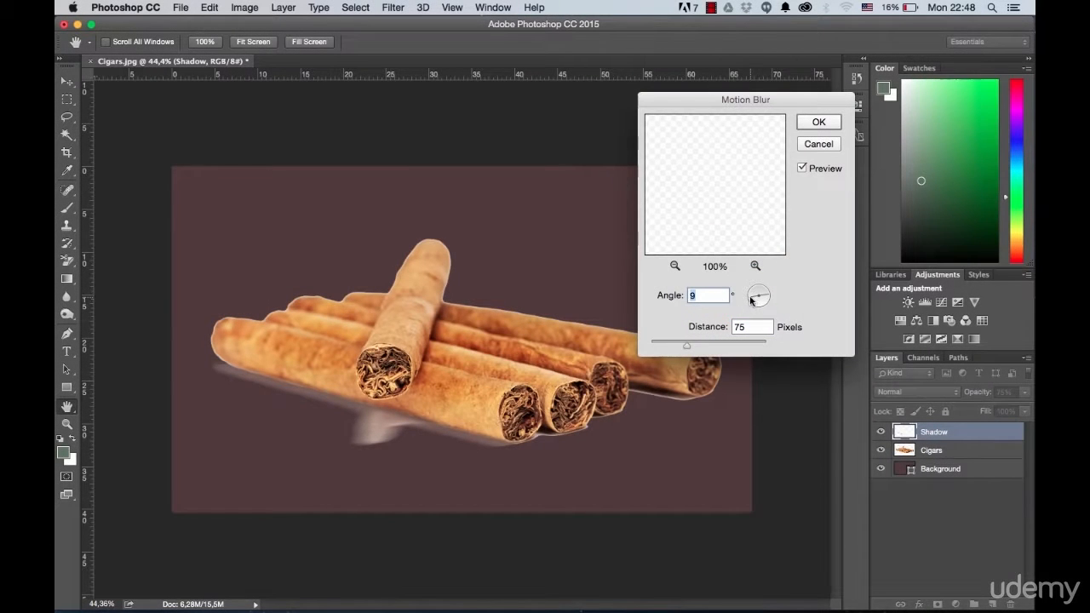
pyautogui.click(751, 299)
pyautogui.click(754, 297)
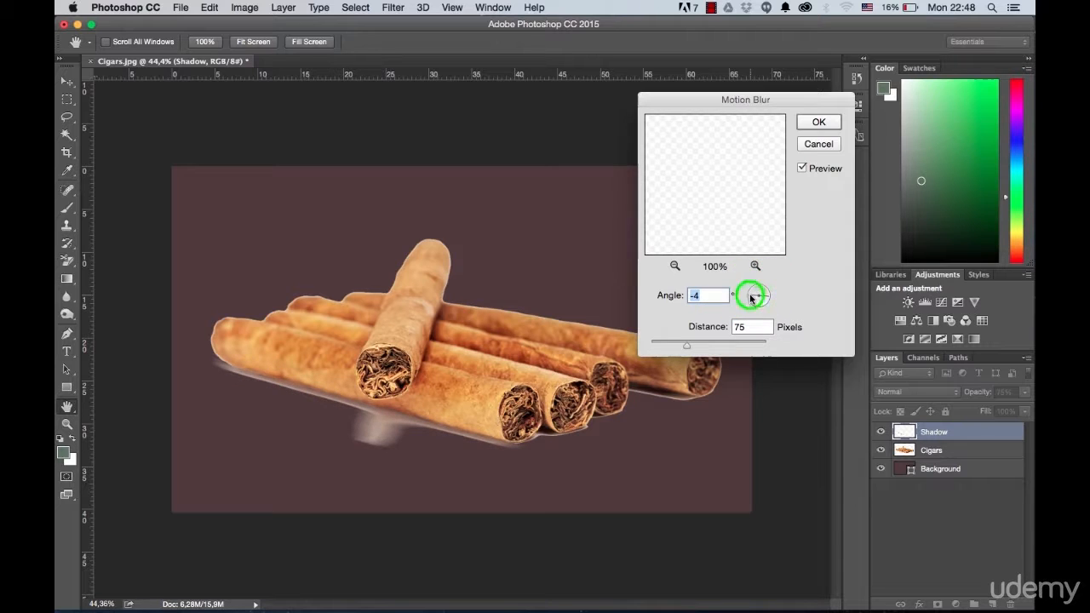
pyautogui.click(750, 297)
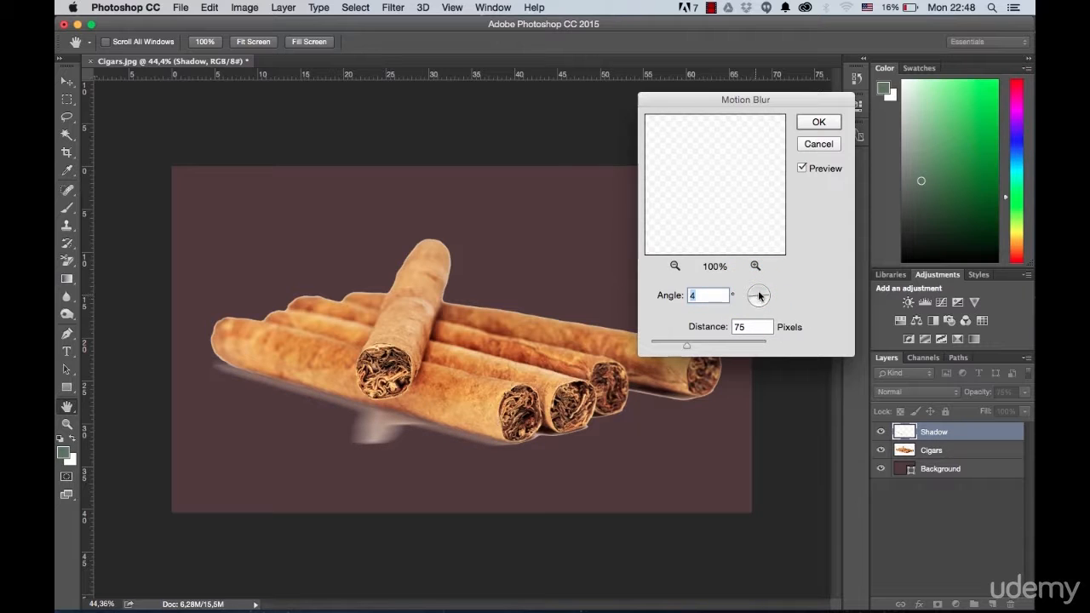
pyautogui.click(814, 122)
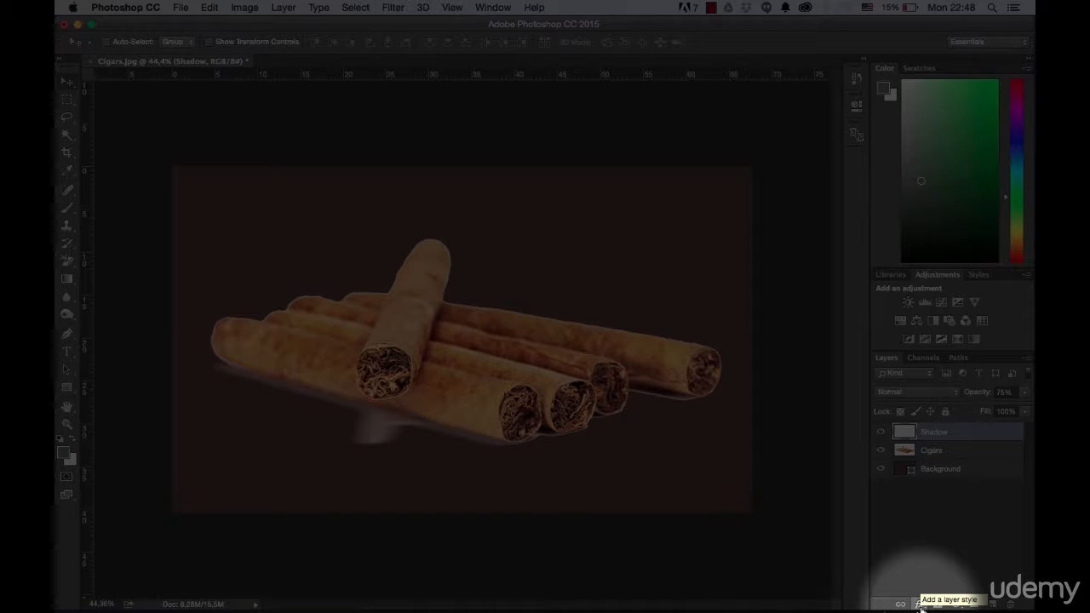
# Step: Add a Color Overlay to the Shadow layer in dark brown #1b0e08, sampled from the dark area under the rear cigar
pyautogui.click(920, 604)
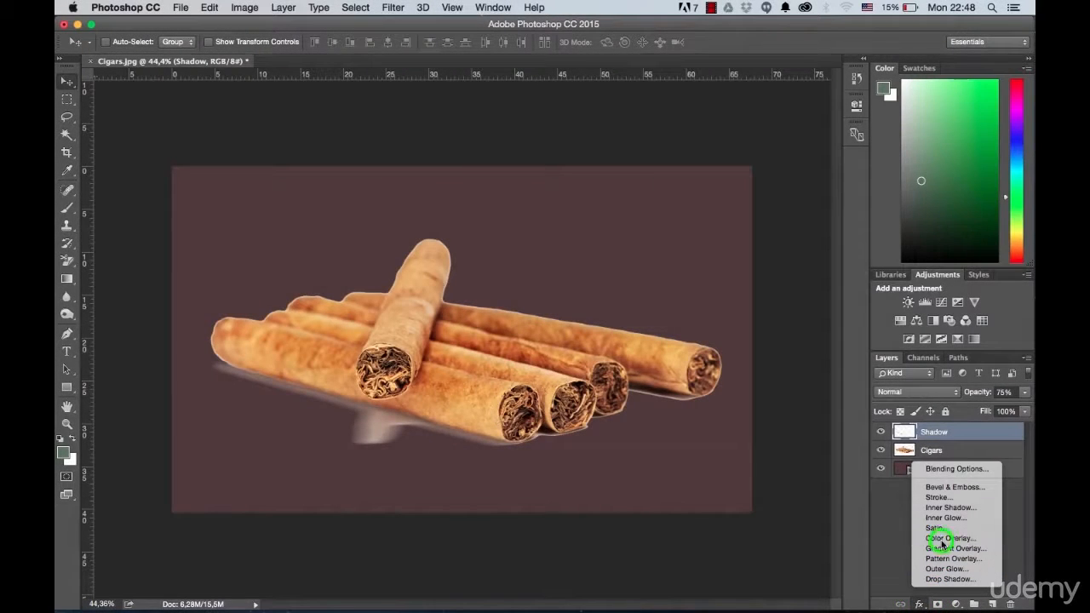
pyautogui.click(941, 540)
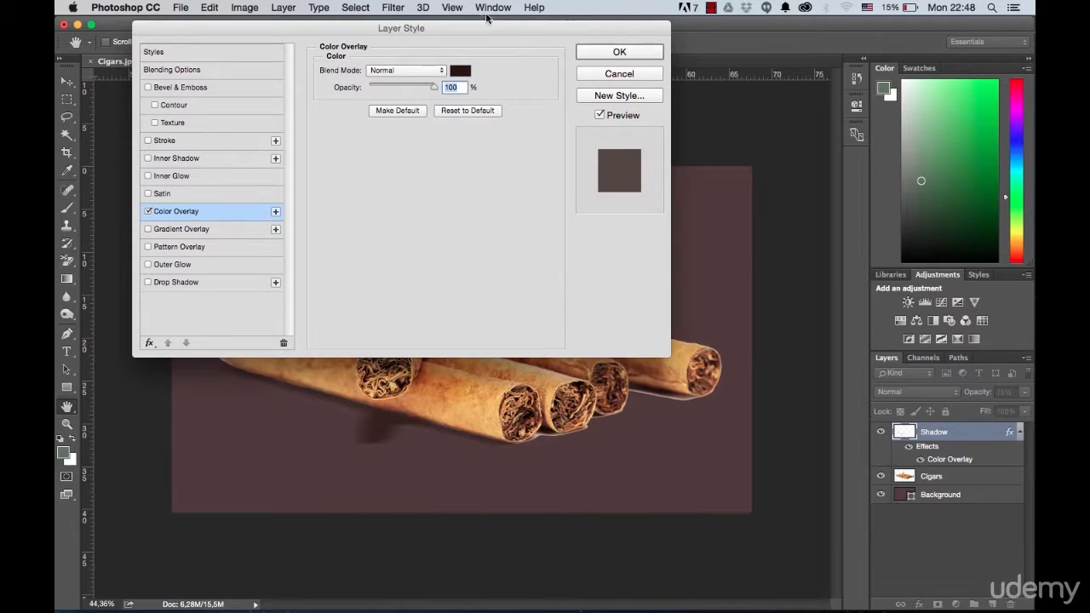
pyautogui.moveTo(485, 28); pyautogui.dragTo(407, 23)
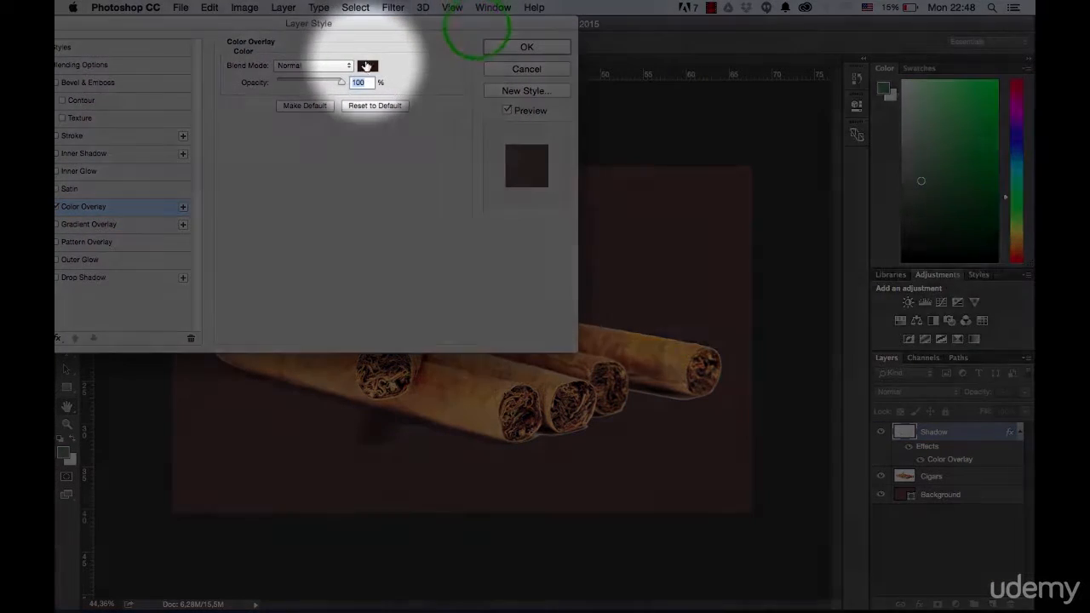
pyautogui.click(367, 68)
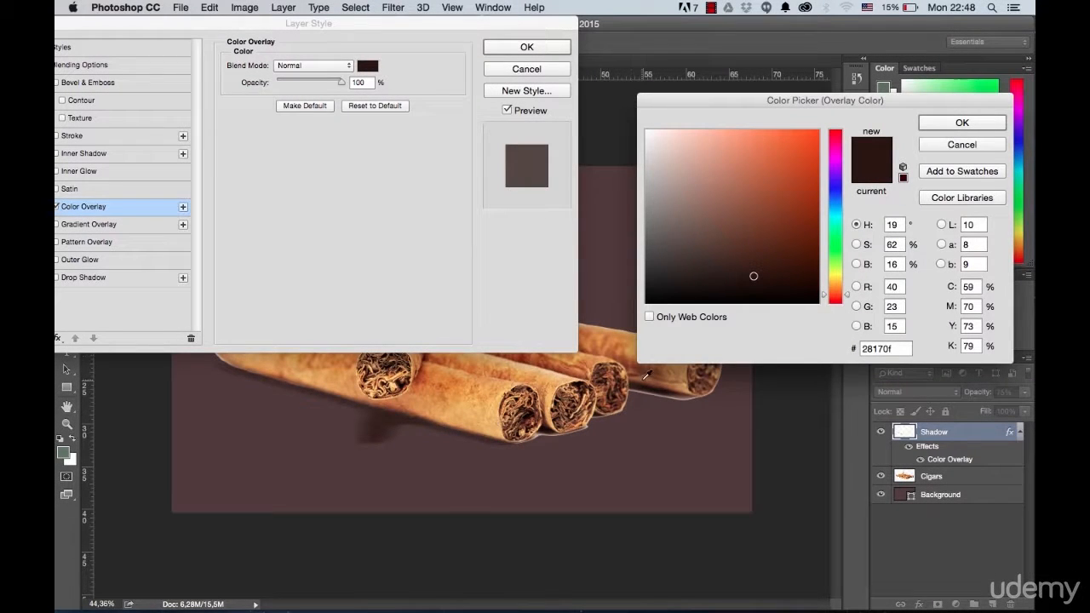
pyautogui.click(660, 384)
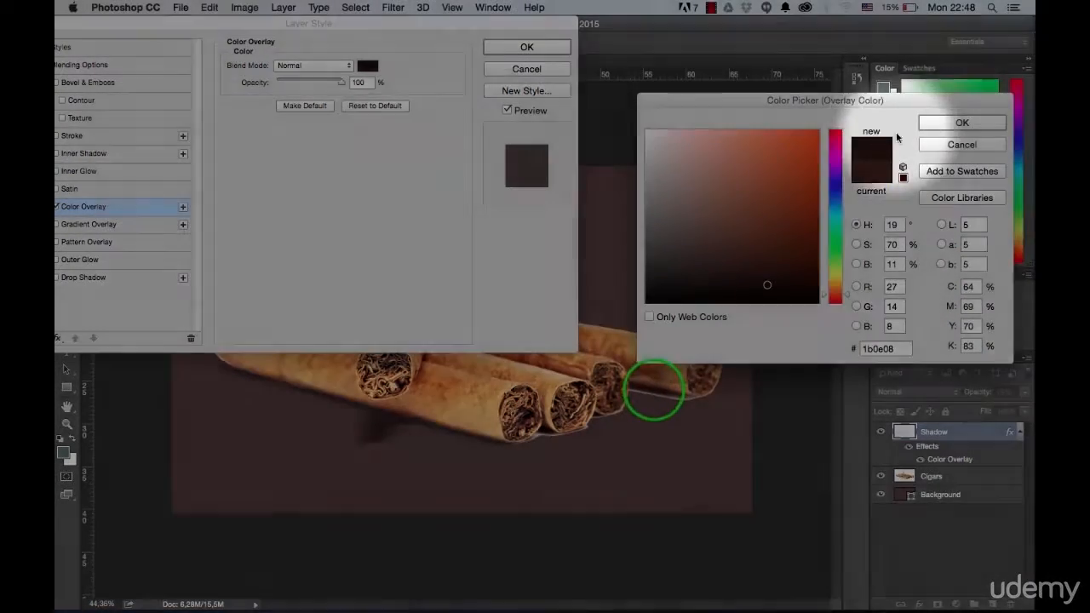
pyautogui.click(658, 383)
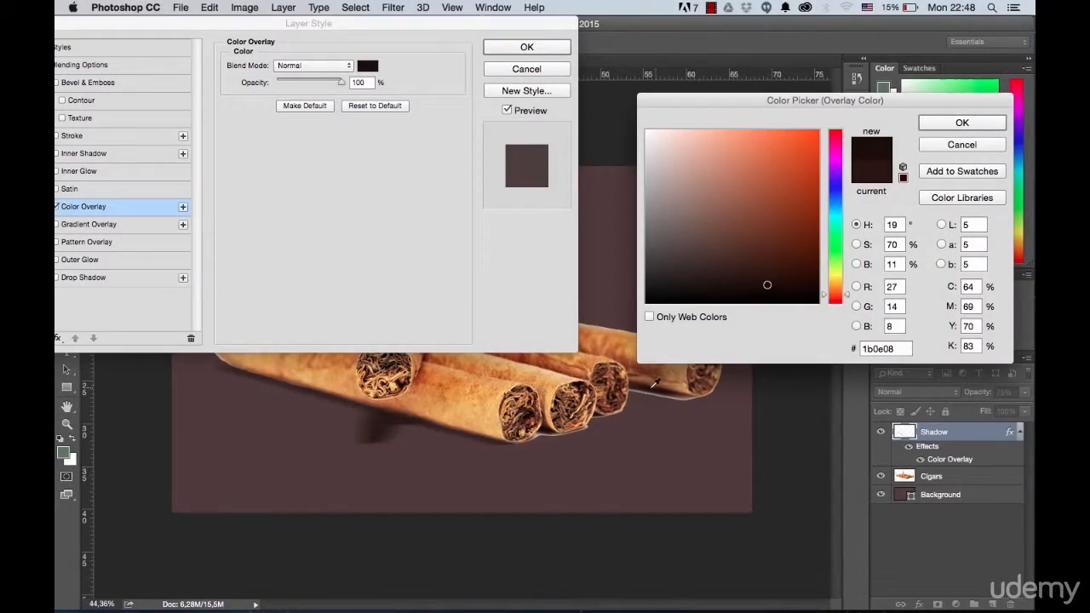
pyautogui.click(927, 122)
pyautogui.click(527, 47)
# Step: Load the Cigars layer's outline as a selection and convert it to a 20-pixel border selection
pyautogui.scroll(1, 441, 441)
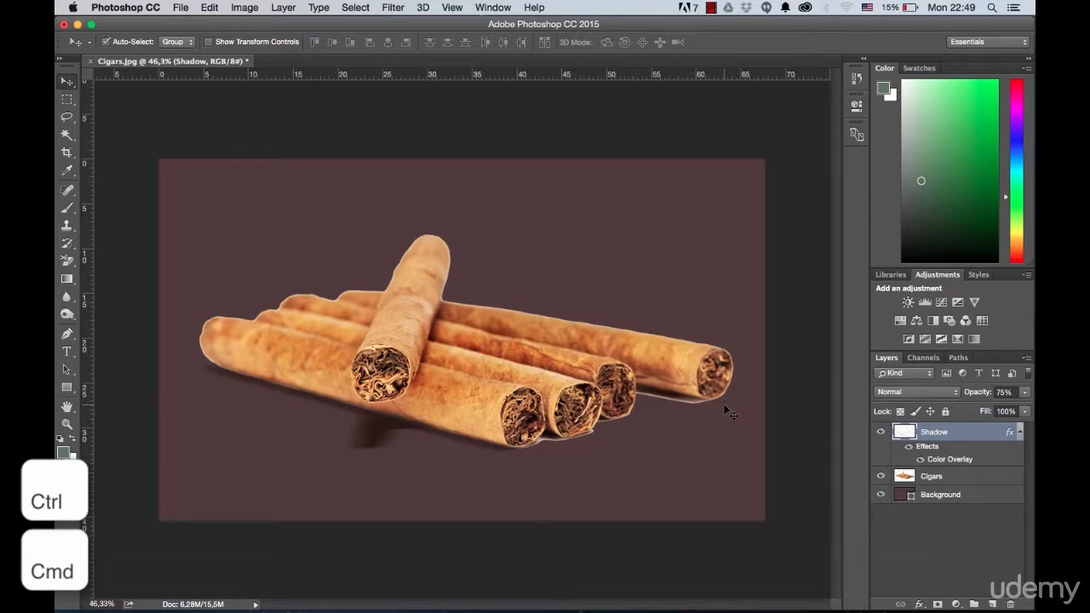
pyautogui.press('super')
pyautogui.keyDown('super'); pyautogui.click(906, 479); pyautogui.keyUp('super')
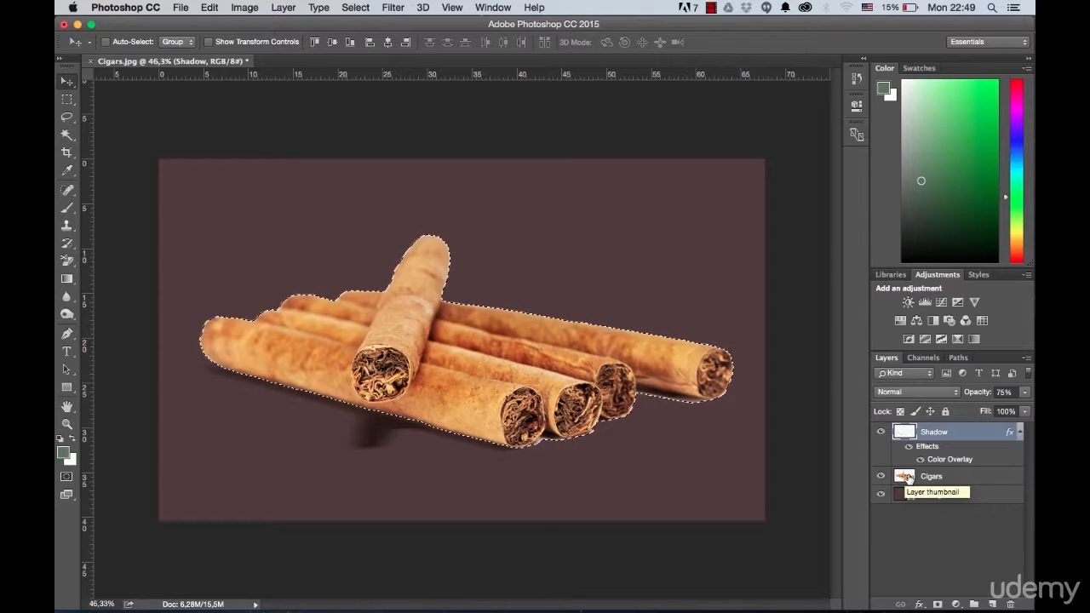
pyautogui.click(364, 9)
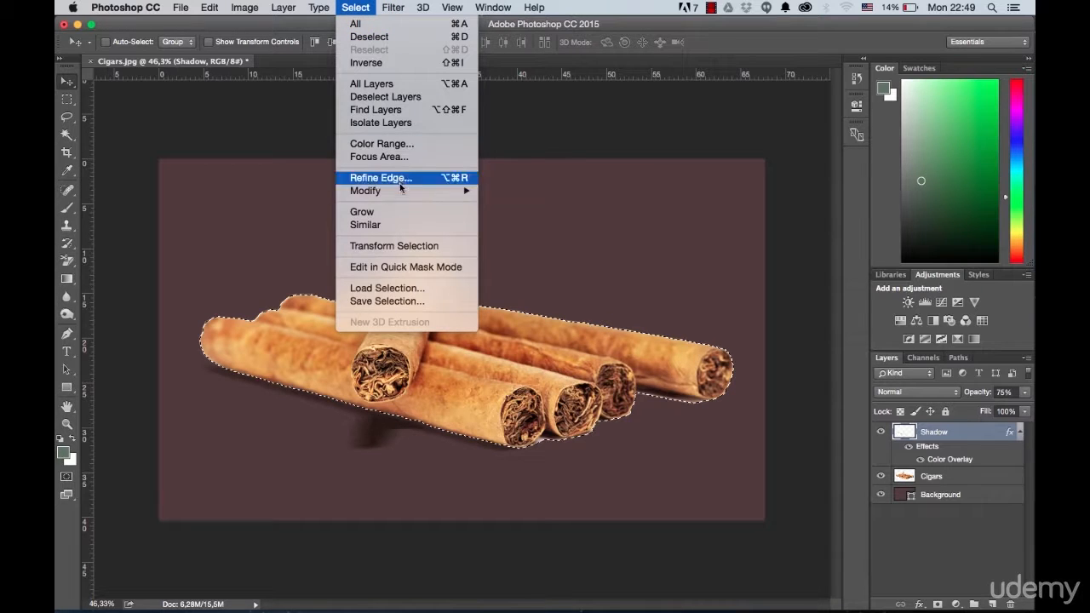
pyautogui.moveTo(400, 190)
pyautogui.click(513, 191)
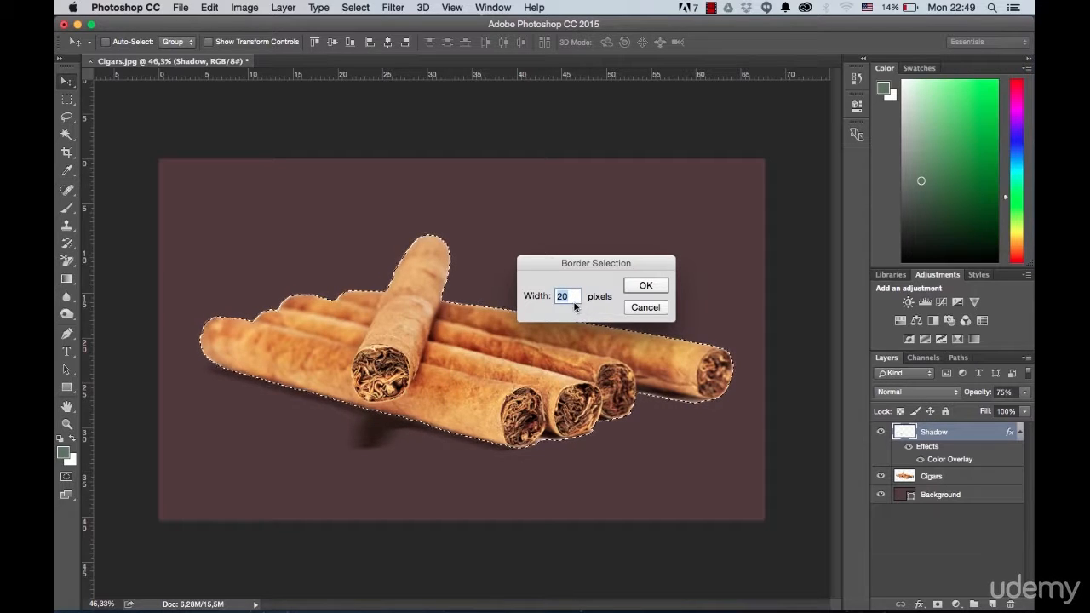
pyautogui.click(644, 284)
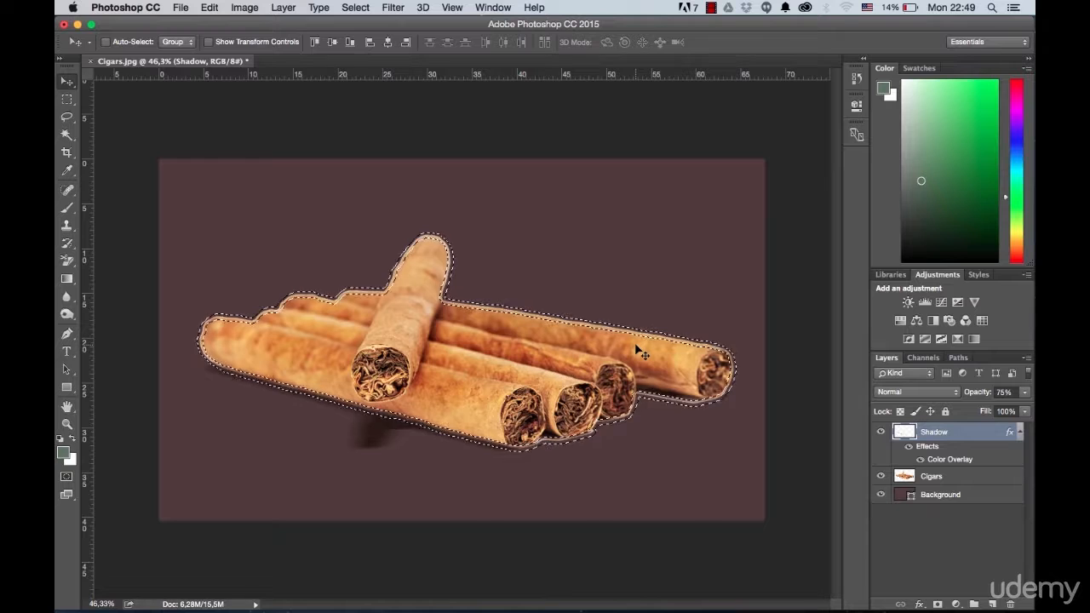
# Step: Apply a Gaussian Blur with a radius of about 6.8 pixels to the Cigars layer within the border selection
pyautogui.click(934, 476)
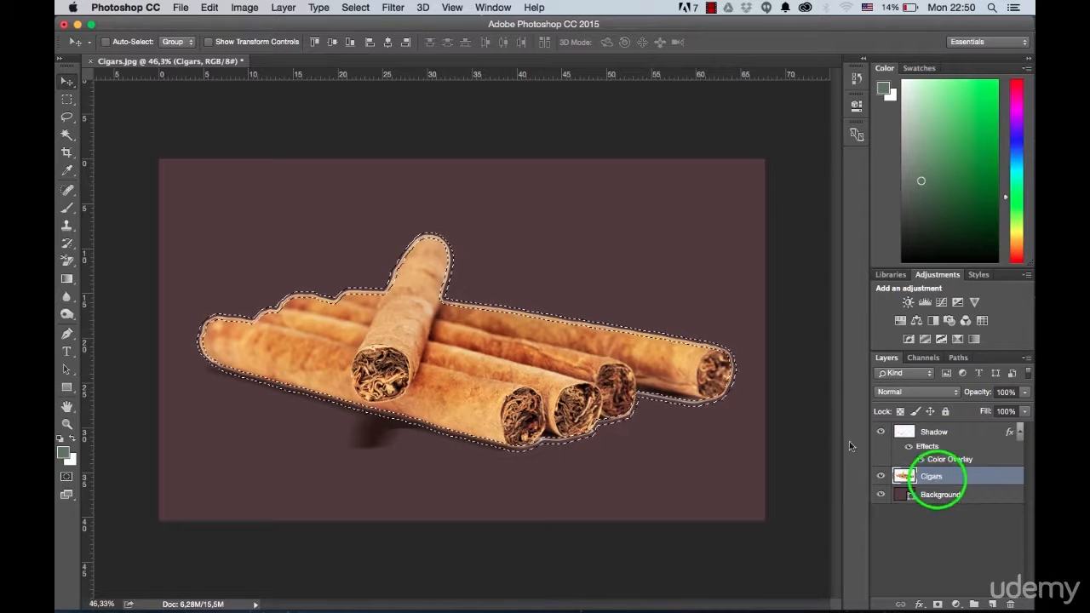
pyautogui.click(395, 8)
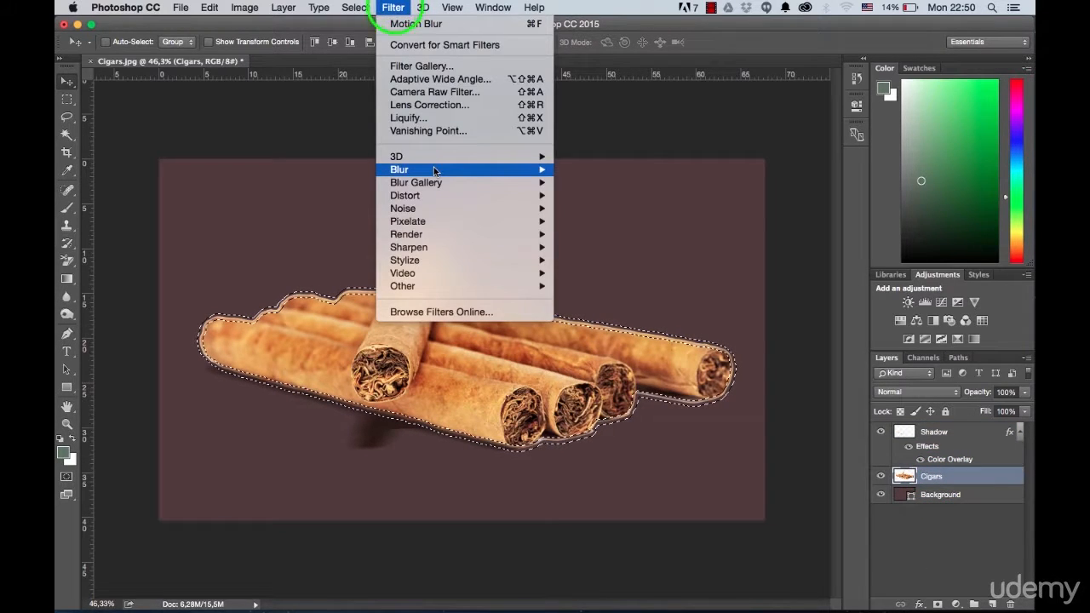
pyautogui.moveTo(520, 169)
pyautogui.click(615, 224)
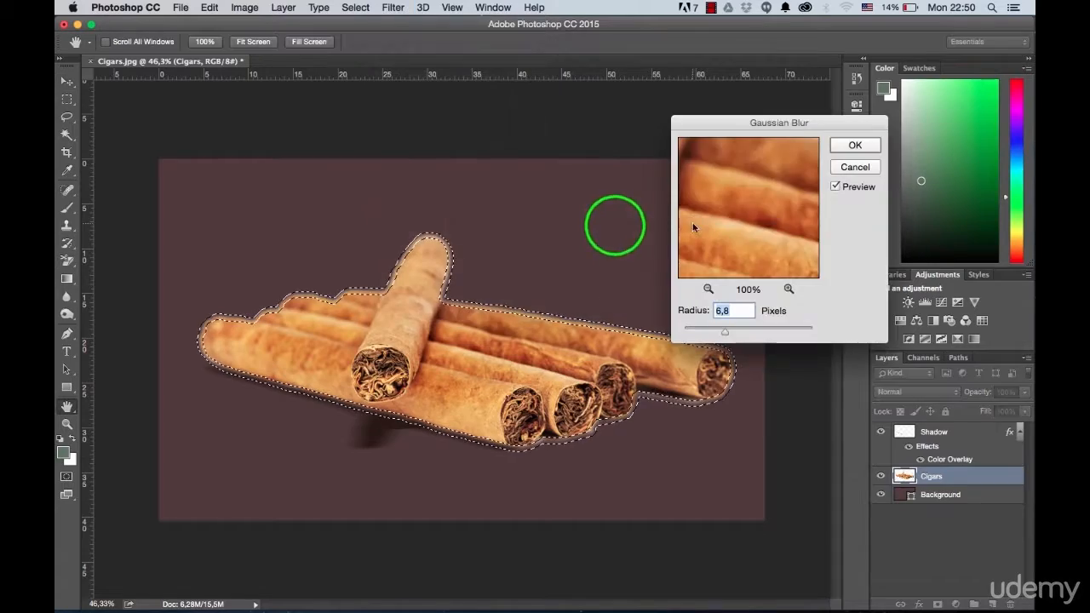
pyautogui.scroll(5, 586, 320)
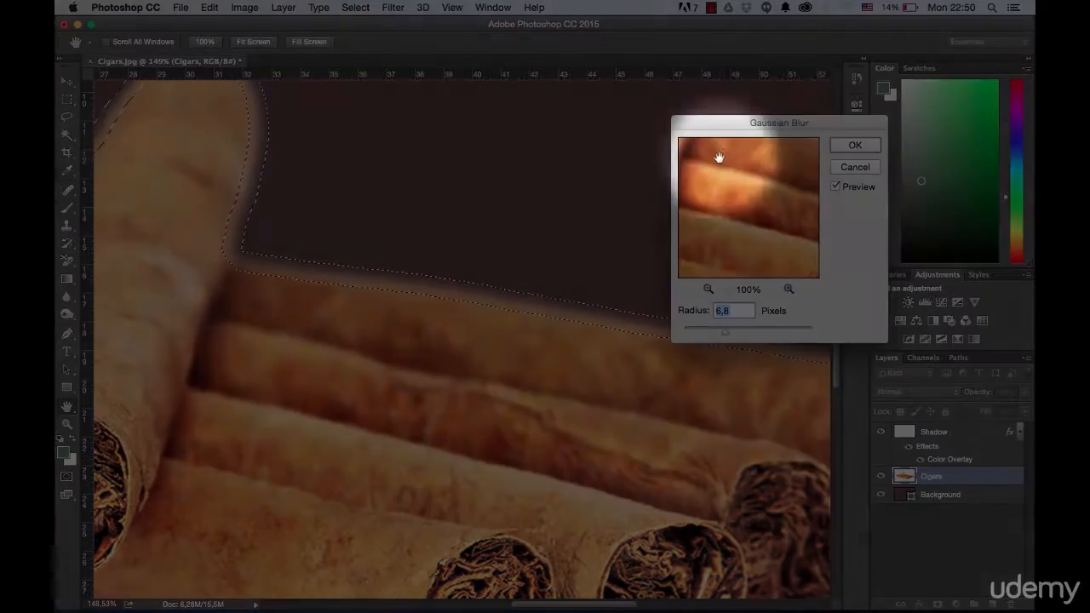
pyautogui.moveTo(719, 158); pyautogui.dragTo(790, 259)
pyautogui.moveTo(718, 173); pyautogui.dragTo(841, 200)
pyautogui.moveTo(728, 231); pyautogui.dragTo(764, 243)
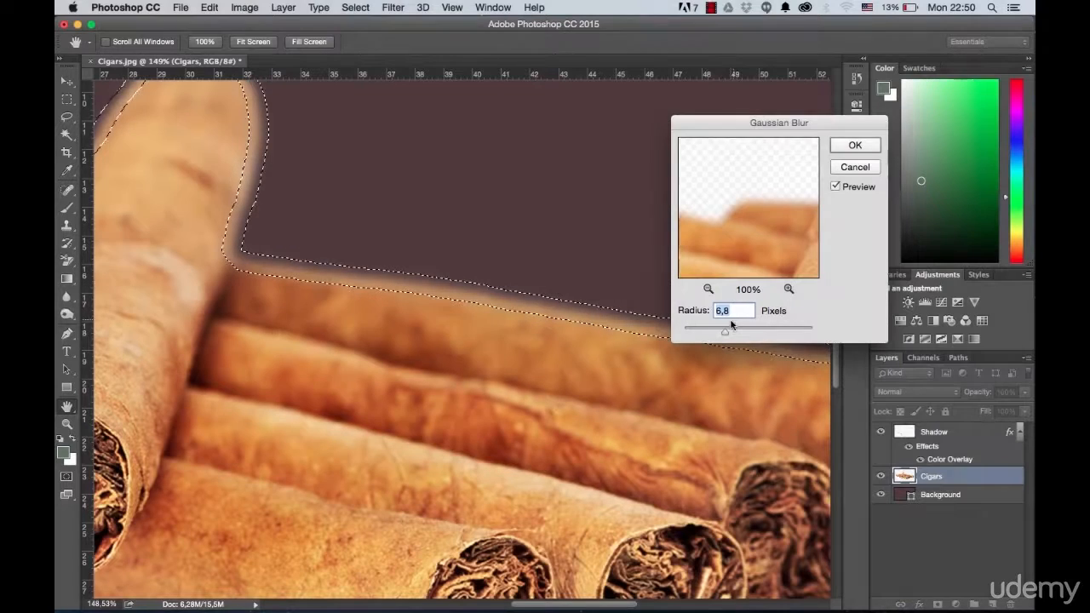
pyautogui.moveTo(726, 332); pyautogui.dragTo(725, 335)
pyautogui.click(840, 148)
# Step: Clear the border selection and hide the Background layer
pyautogui.scroll(-4, 548, 229)
pyautogui.scroll(-5, 548, 229)
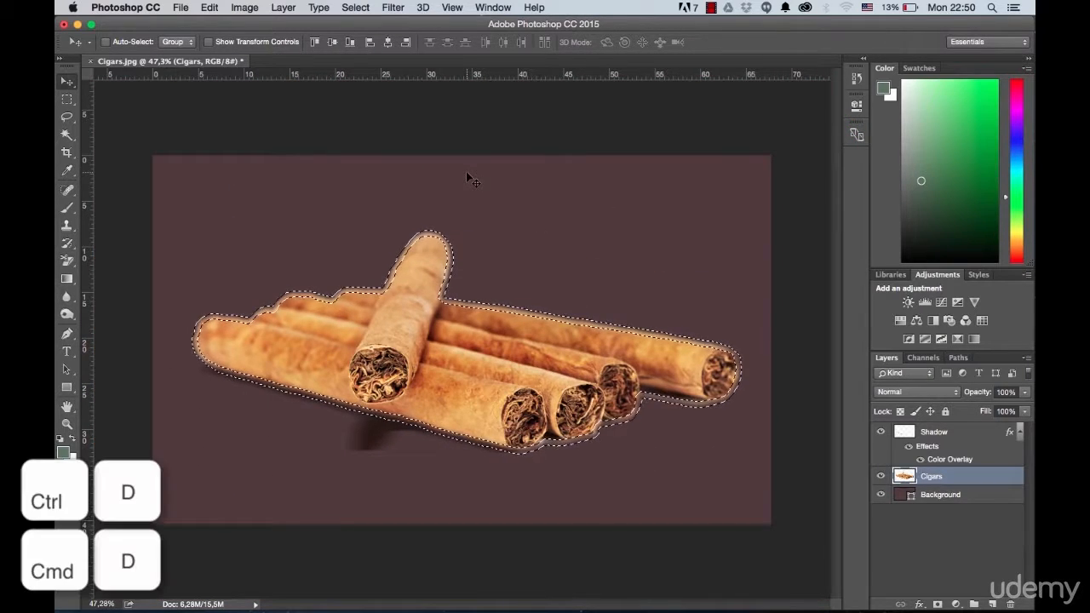
pyautogui.press('super+d')
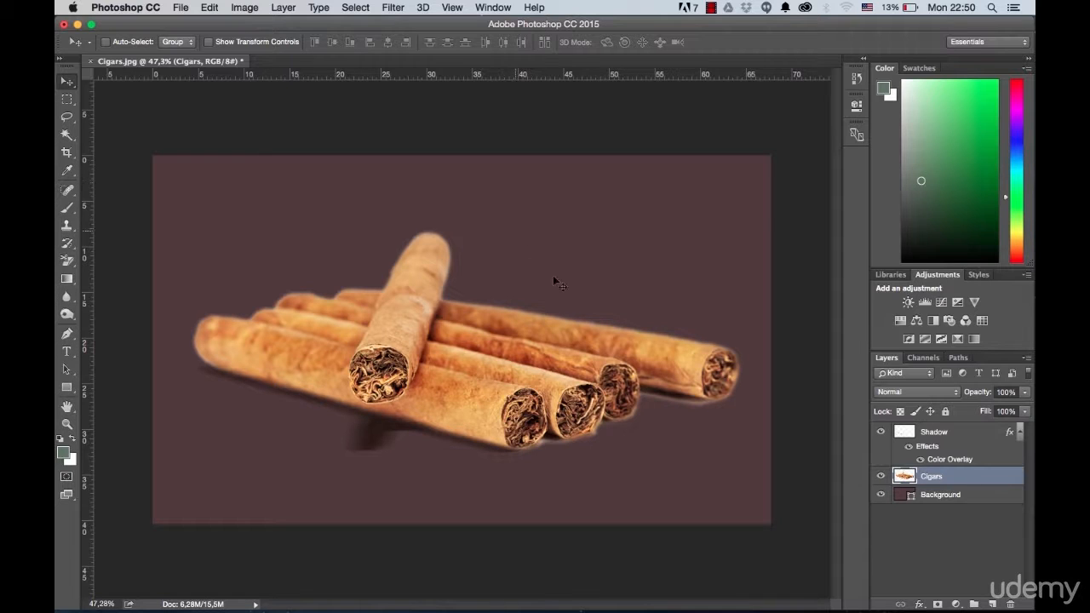
pyautogui.click(882, 495)
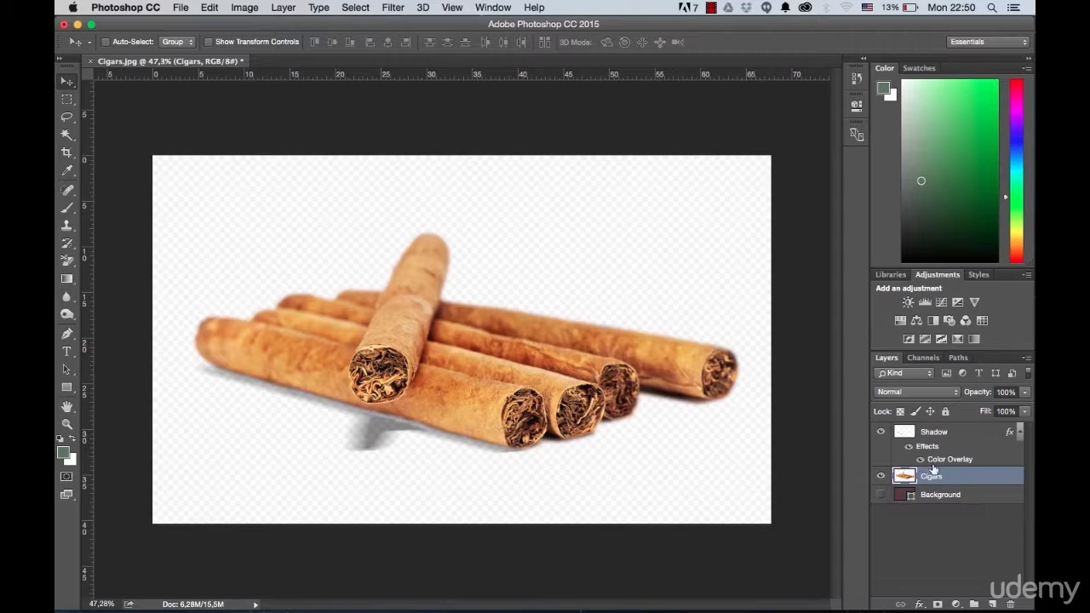
# Step: Nudge the Shadow layer up slightly to meet the cigars' undersides and place it below the Cigars layer
pyautogui.click(934, 432)
pyautogui.scroll(2, 396, 438)
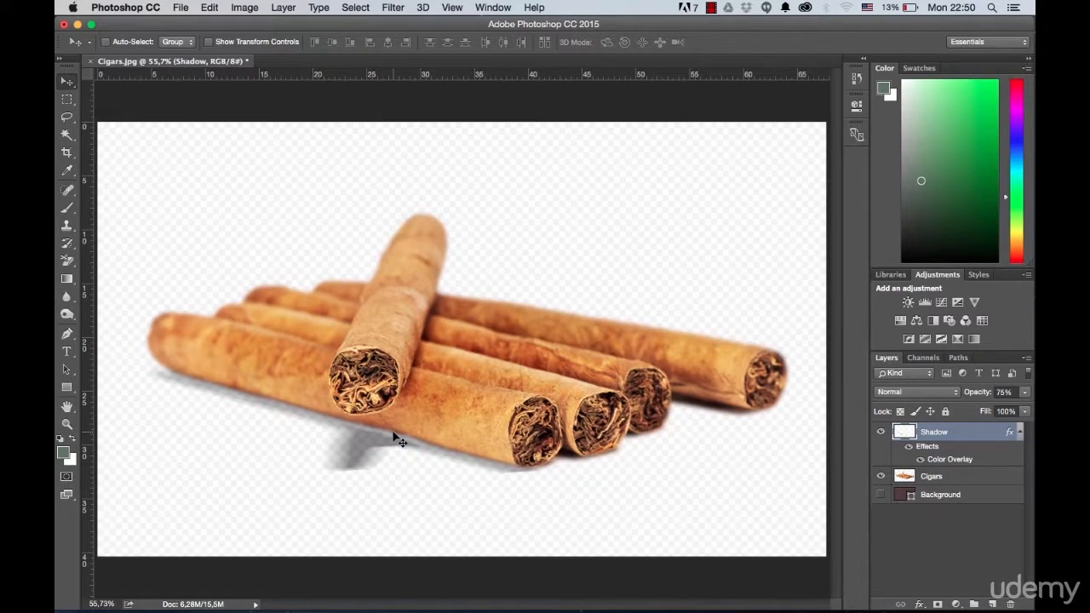
pyautogui.press('Up')
pyautogui.press('Up')
pyautogui.press('Up')
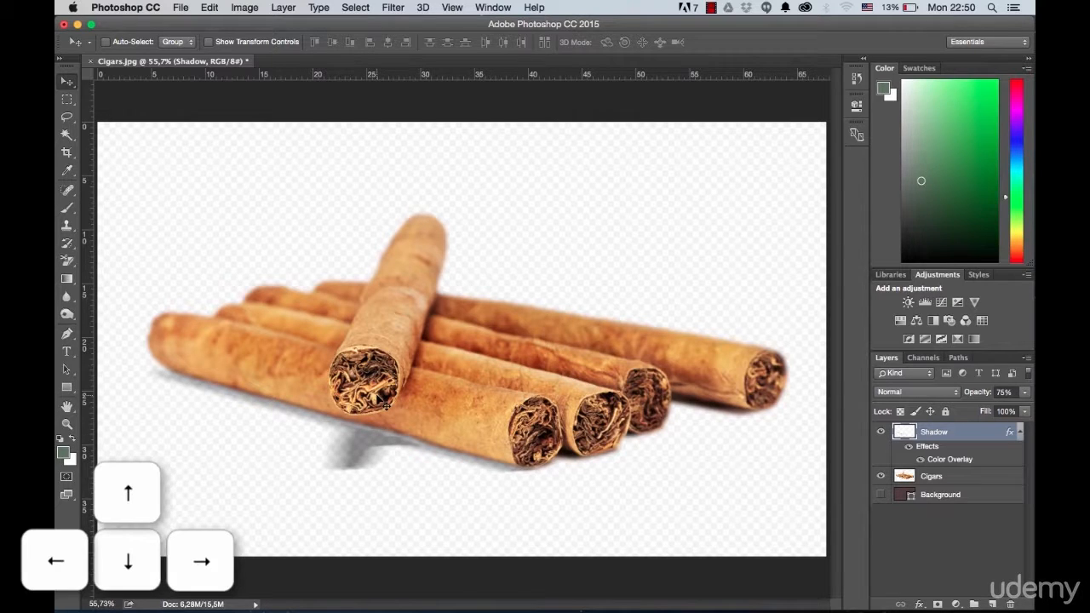
pyautogui.press('Up')
pyautogui.press('Up')
pyautogui.press('Up')
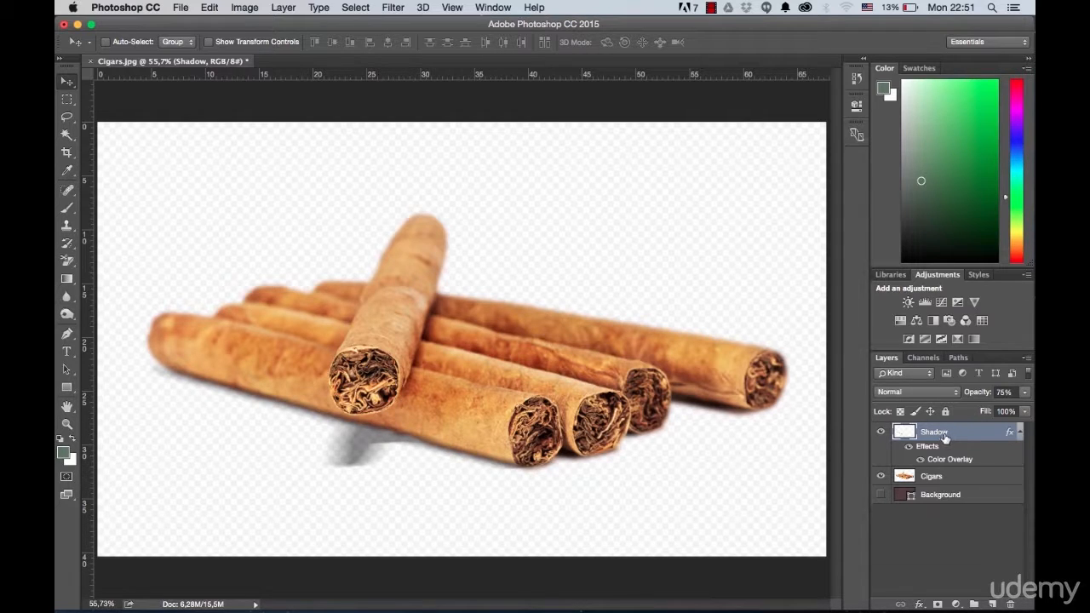
pyautogui.moveTo(945, 434); pyautogui.dragTo(938, 481)
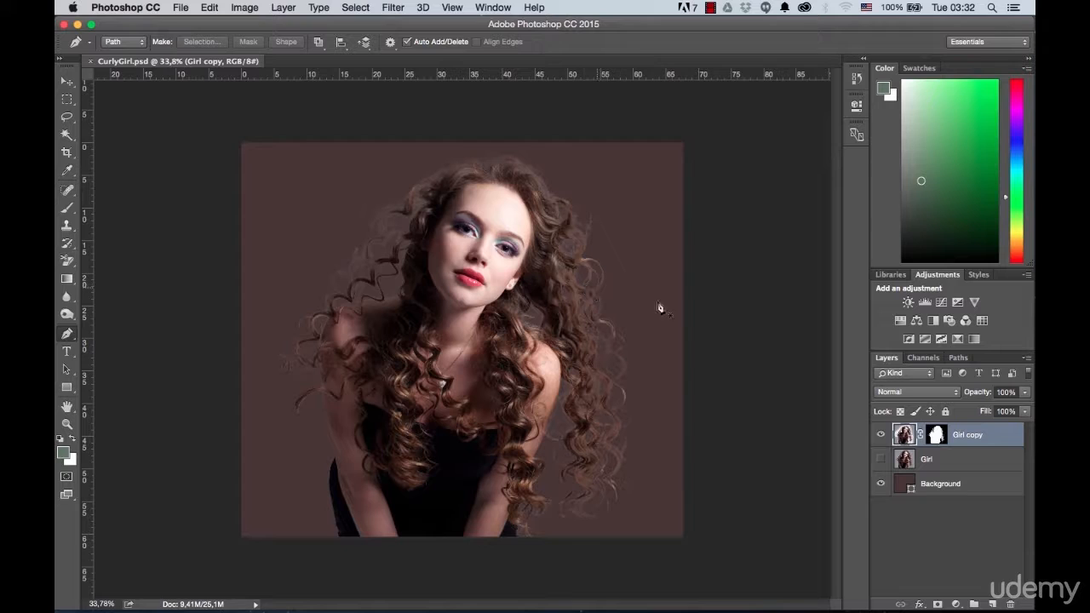
# Step: Make the Girl layer in CurlyGirl.psd active and visible, and hide the Girl copy layer
pyautogui.click(904, 458)
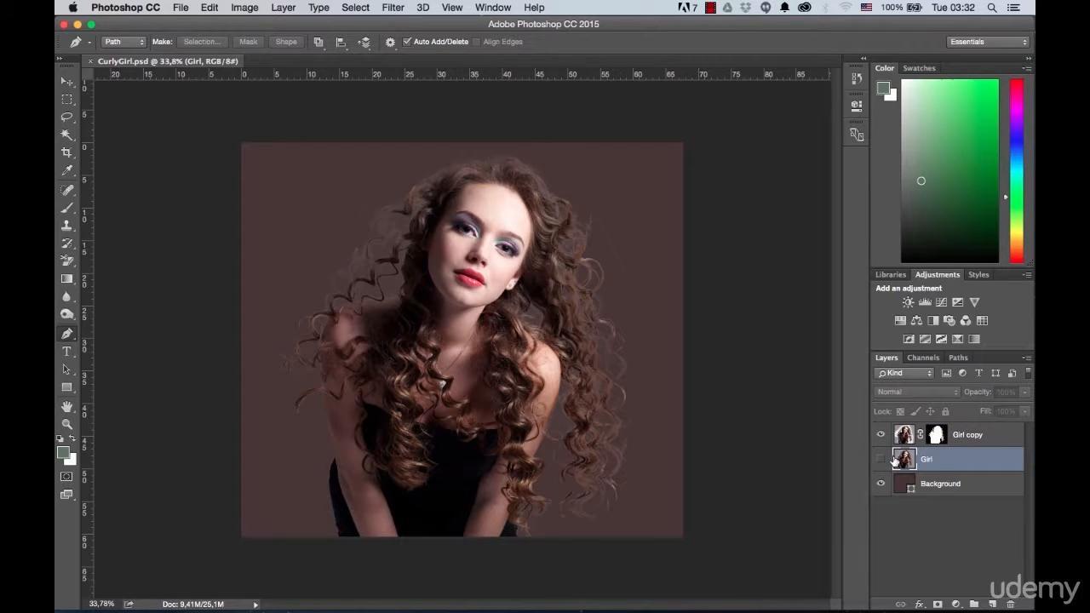
pyautogui.click(881, 434)
pyautogui.click(881, 459)
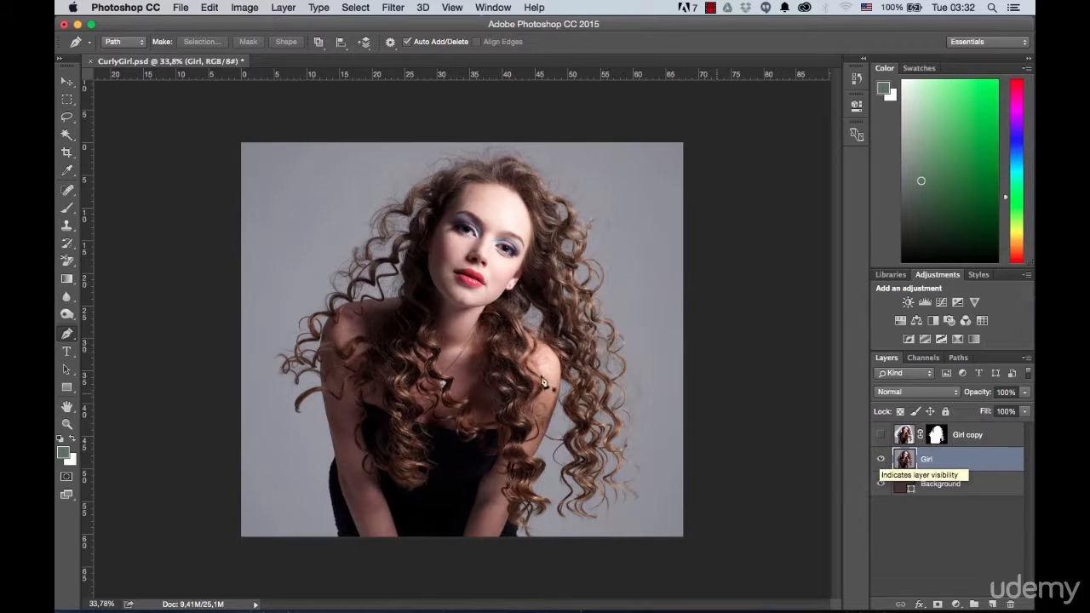
# Step: Select the girl's face and body with the Quick Selection tool, subtracting the background gaps between the curls beside her face
pyautogui.moveTo(66, 134); pyautogui.dragTo(119, 129)
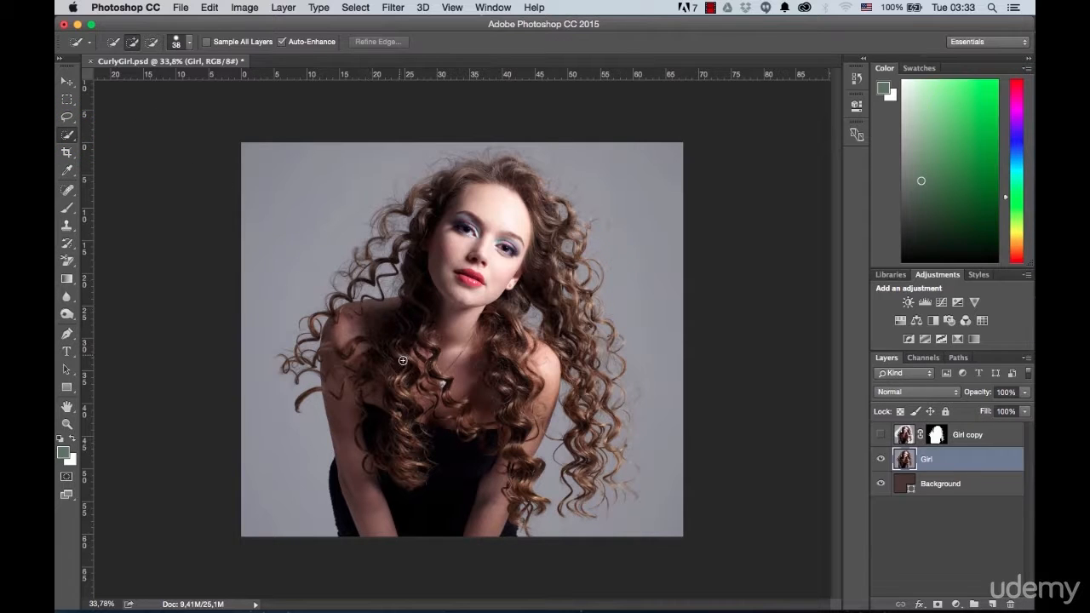
pyautogui.moveTo(345, 537)
pyautogui.mouseDown()
pyautogui.moveTo(351, 409)
pyautogui.moveTo(338, 329)
pyautogui.moveTo(353, 313)
pyautogui.moveTo(435, 310)
pyautogui.moveTo(439, 276)
pyautogui.moveTo(426, 271)
pyautogui.moveTo(454, 202)
pyautogui.moveTo(484, 195)
pyautogui.moveTo(516, 214)
pyautogui.moveTo(488, 316)
pyautogui.moveTo(506, 311)
pyautogui.moveTo(517, 272)
pyautogui.moveTo(509, 331)
pyautogui.moveTo(544, 365)
pyautogui.moveTo(491, 511)
pyautogui.mouseUp()
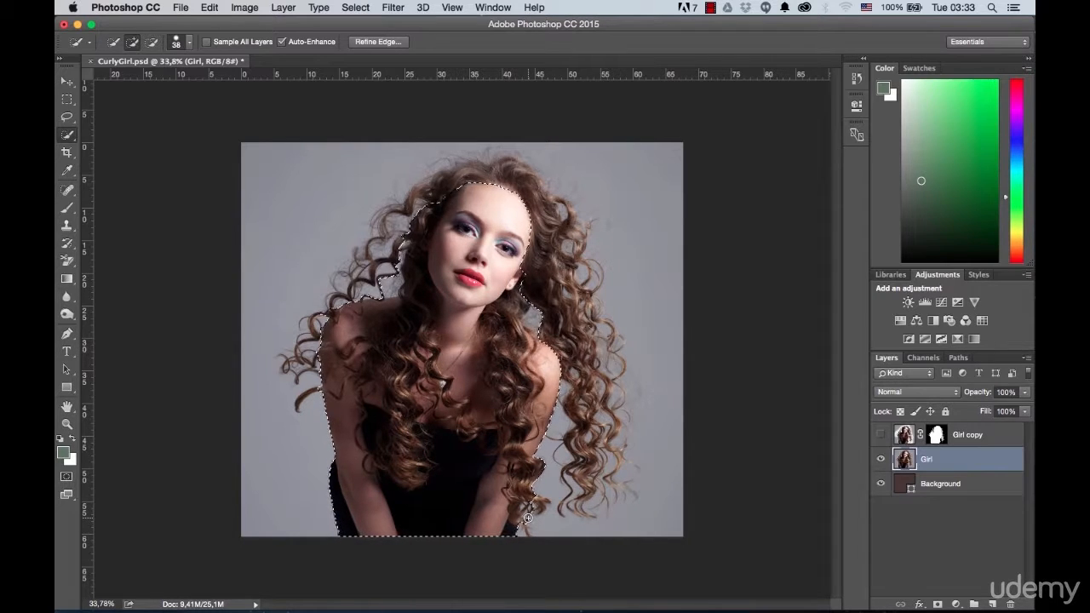
pyautogui.press('alt')
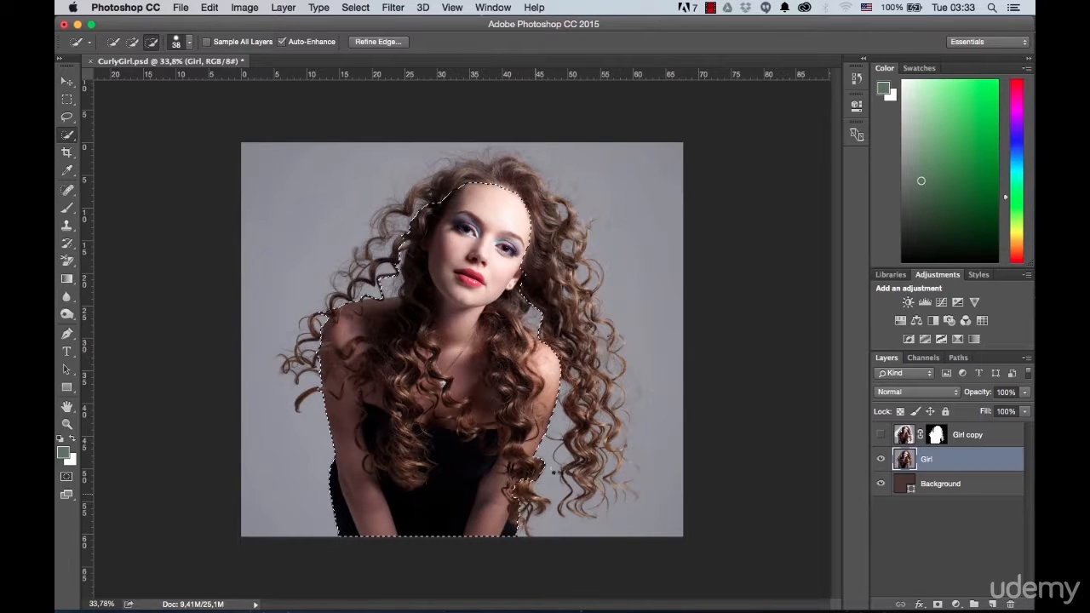
pyautogui.press('alt')
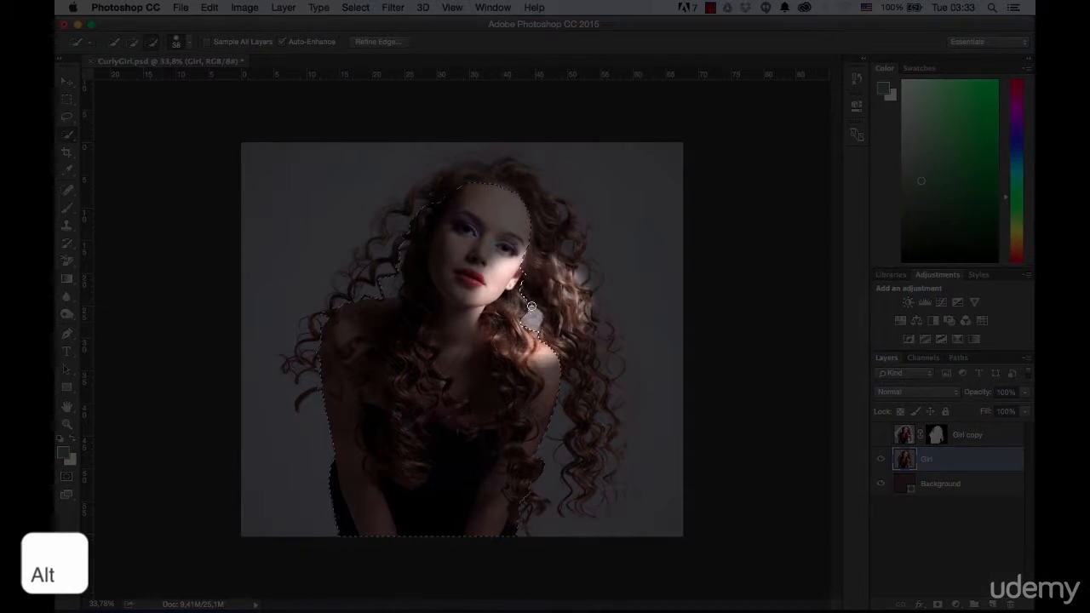
pyautogui.keyDown('alt'); pyautogui.click(530, 305); pyautogui.keyUp('alt')
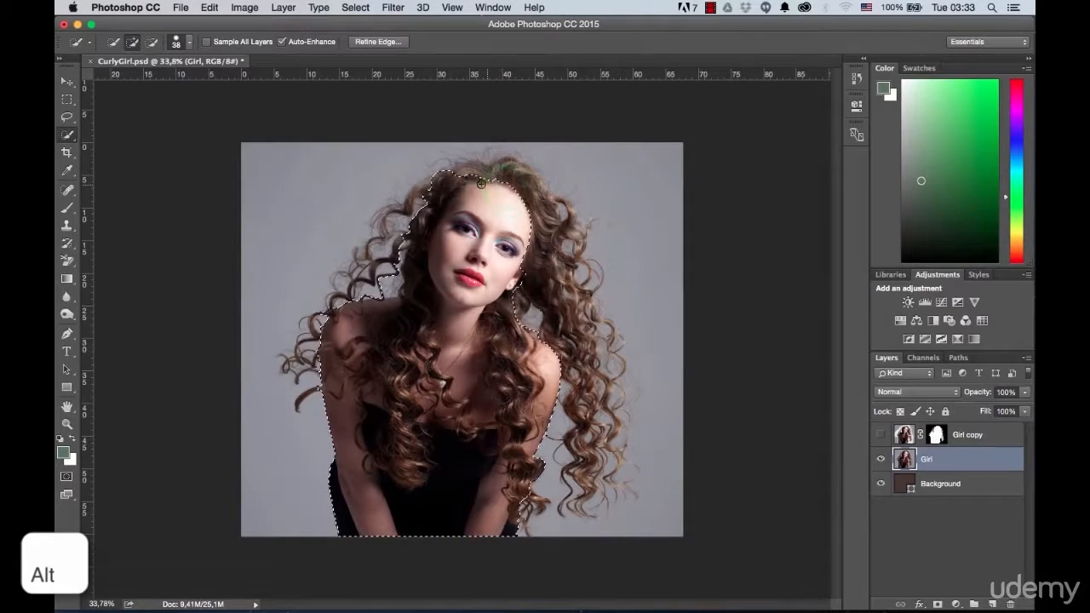
pyautogui.keyDown('alt'); pyautogui.click(424, 200); pyautogui.keyUp('alt')
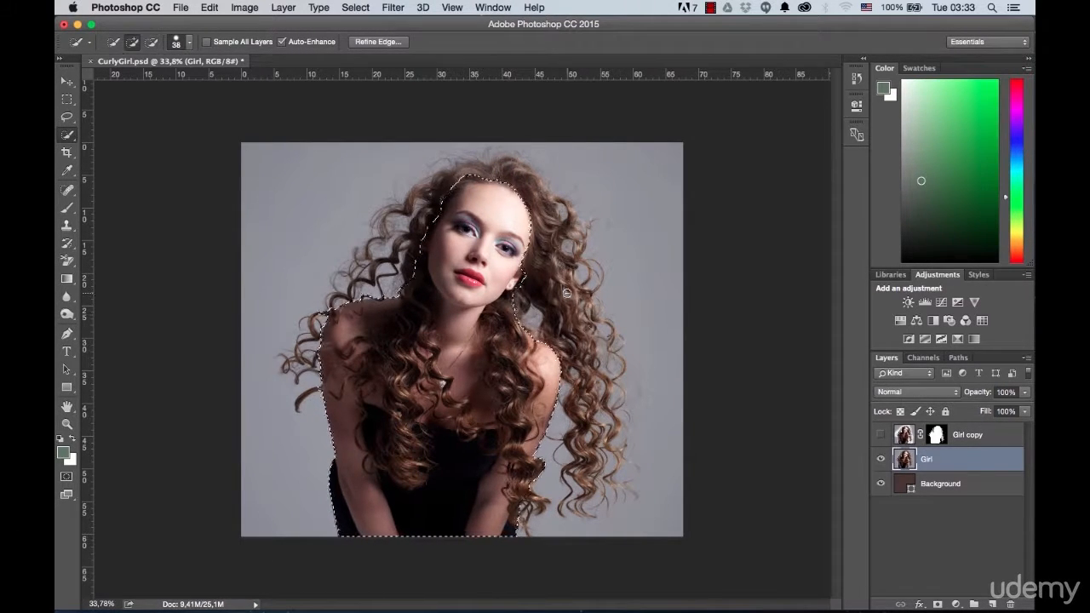
# Step: Check the selection edges around the face and shoulders, and invert the selection to cover the background and outer hair
pyautogui.scroll(5, 319, 277)
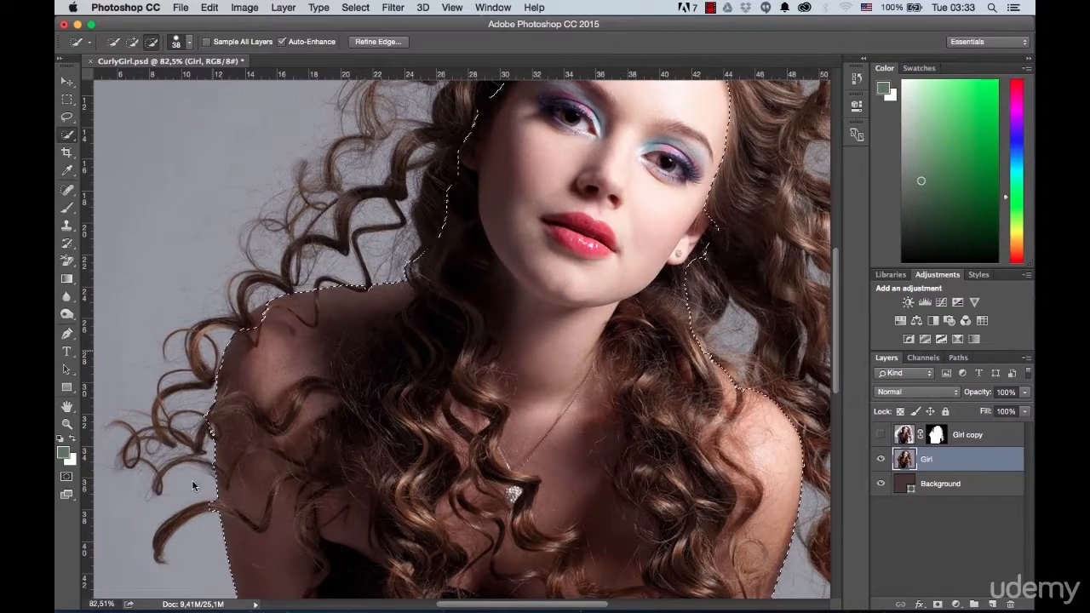
pyautogui.scroll(-4, 334, 336)
pyautogui.scroll(-1, 389, 319)
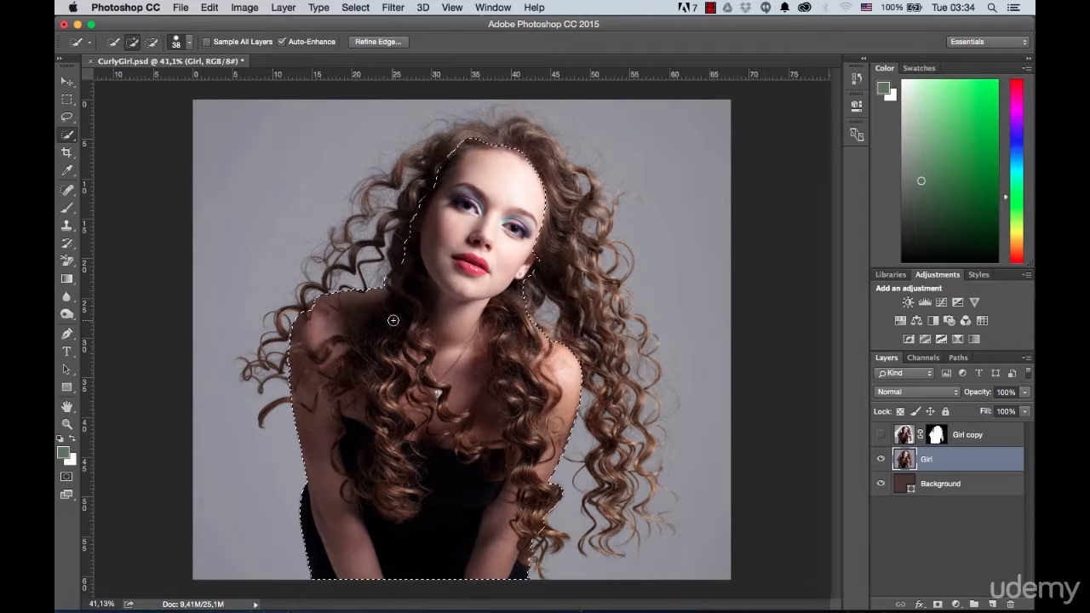
pyautogui.scroll(-1, 449, 313)
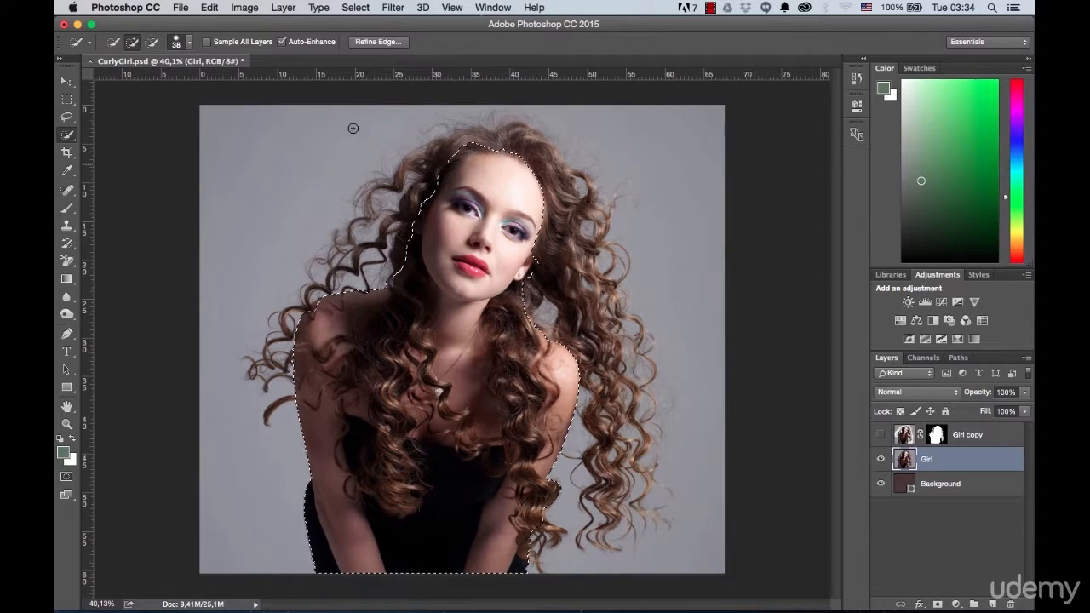
pyautogui.click(351, 11)
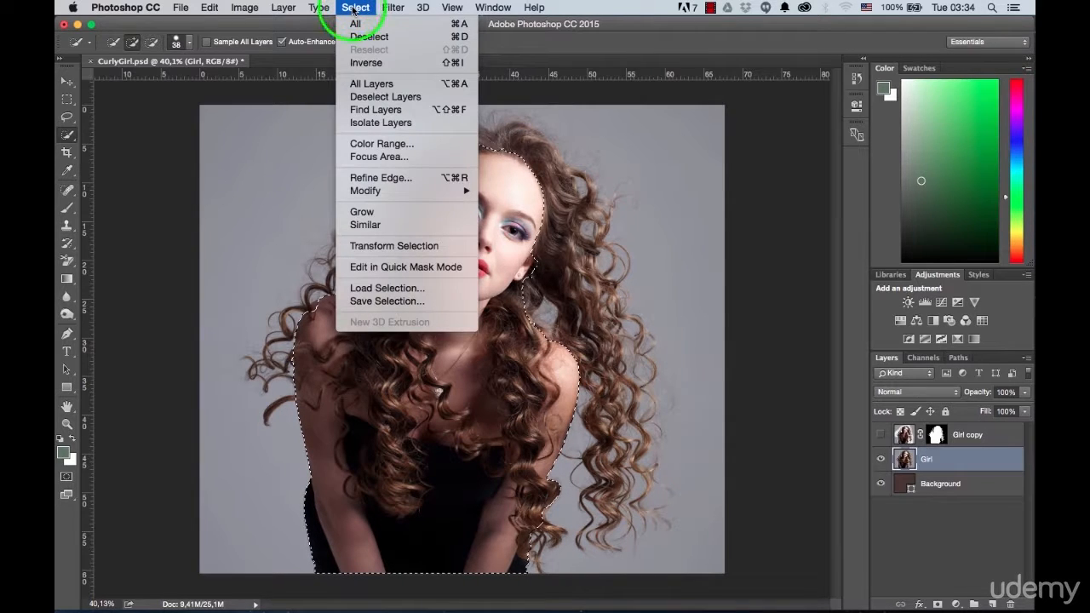
pyautogui.click(364, 63)
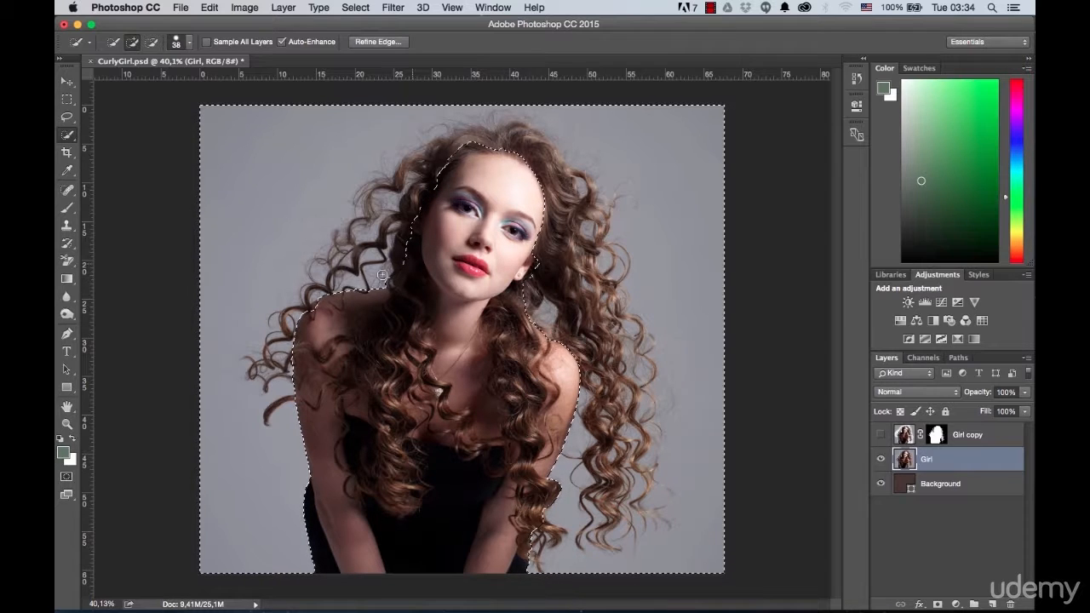
# Step: Set up the Background Eraser with 30% tolerance and a 320 px brush
pyautogui.click(66, 262)
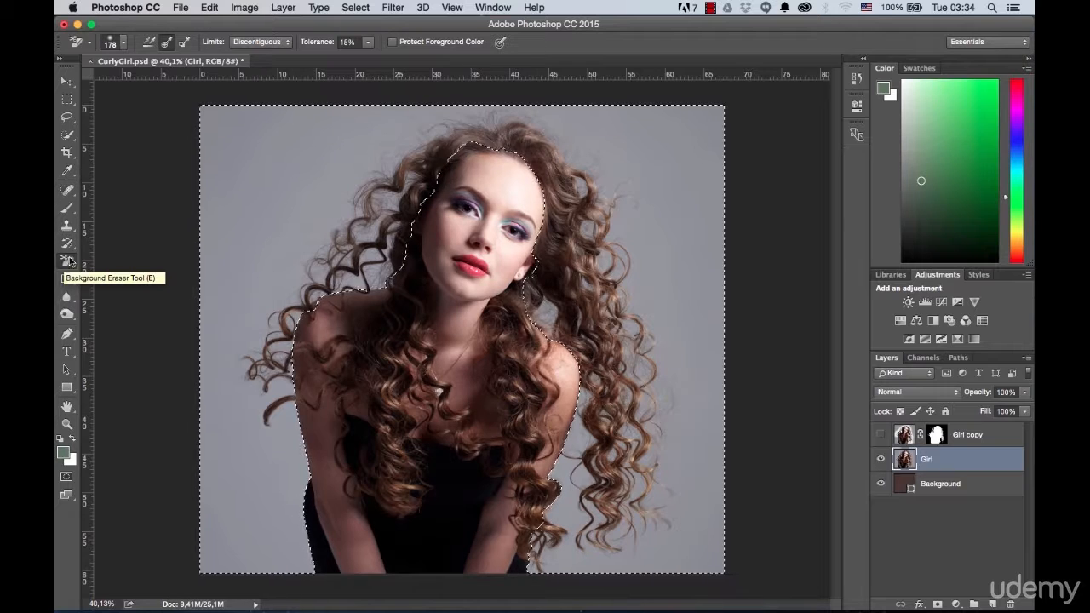
pyautogui.scroll(-1, 198, 234)
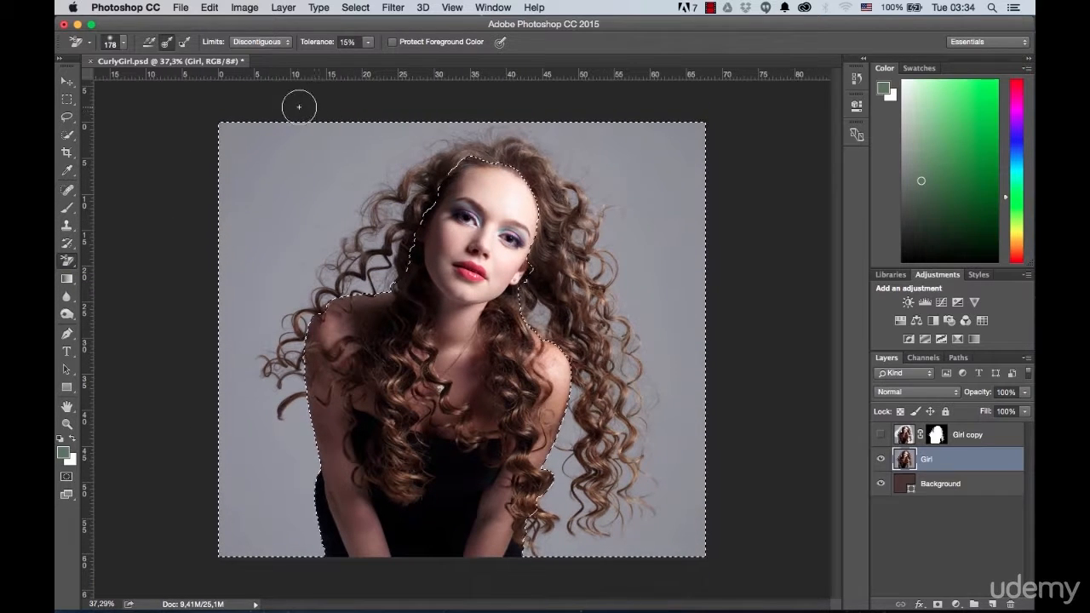
pyautogui.click(348, 42)
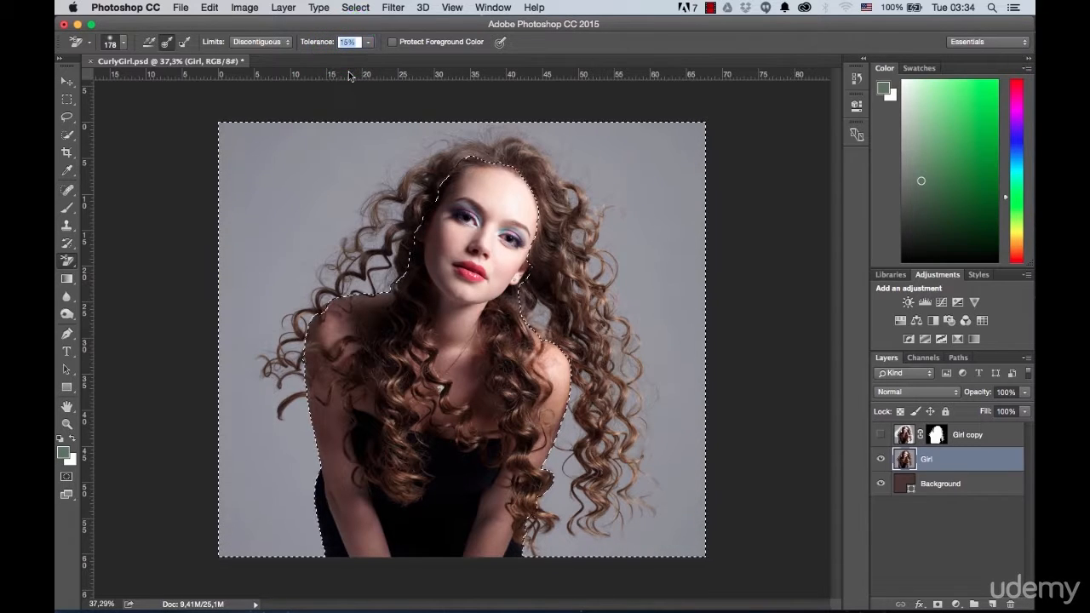
pyautogui.press('Return')
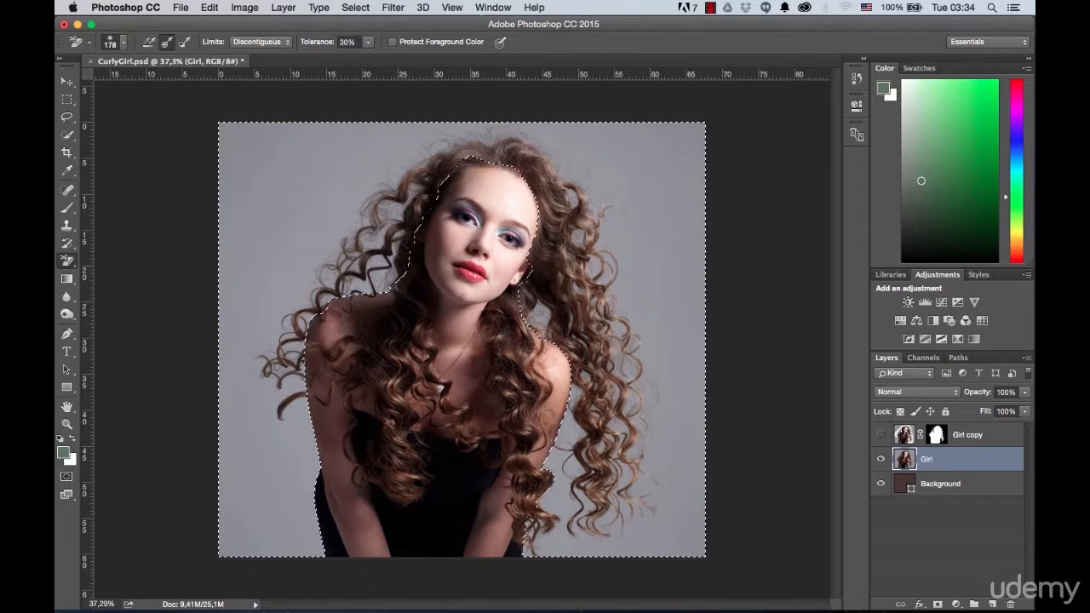
pyautogui.click(126, 43)
pyautogui.moveTo(164, 78); pyautogui.dragTo(181, 82)
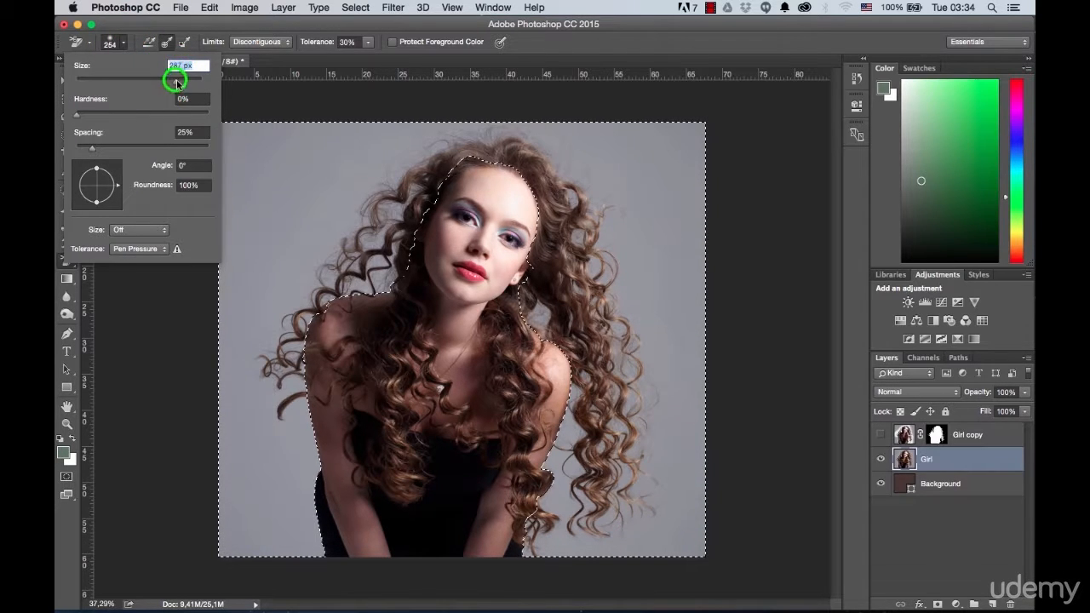
pyautogui.click(632, 41)
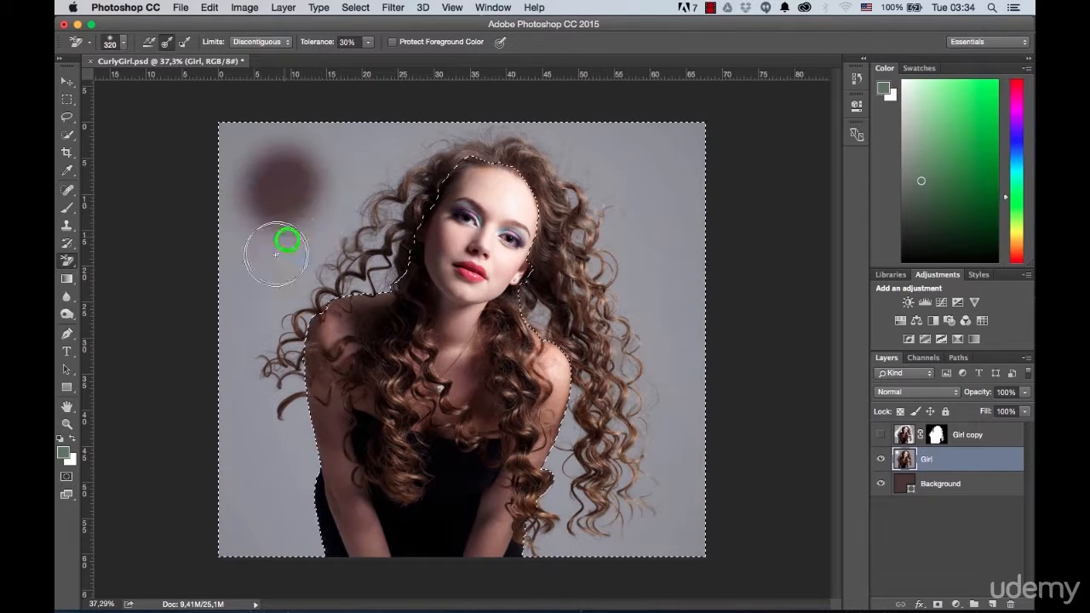
# Step: Erase the gray backdrop around the girl and between her curls with the Background Eraser inside the inverted selection
pyautogui.moveTo(285, 182)
pyautogui.mouseDown()
pyautogui.moveTo(269, 239)
pyautogui.moveTo(286, 241)
pyautogui.moveTo(331, 170)
pyautogui.moveTo(325, 198)
pyautogui.mouseUp()
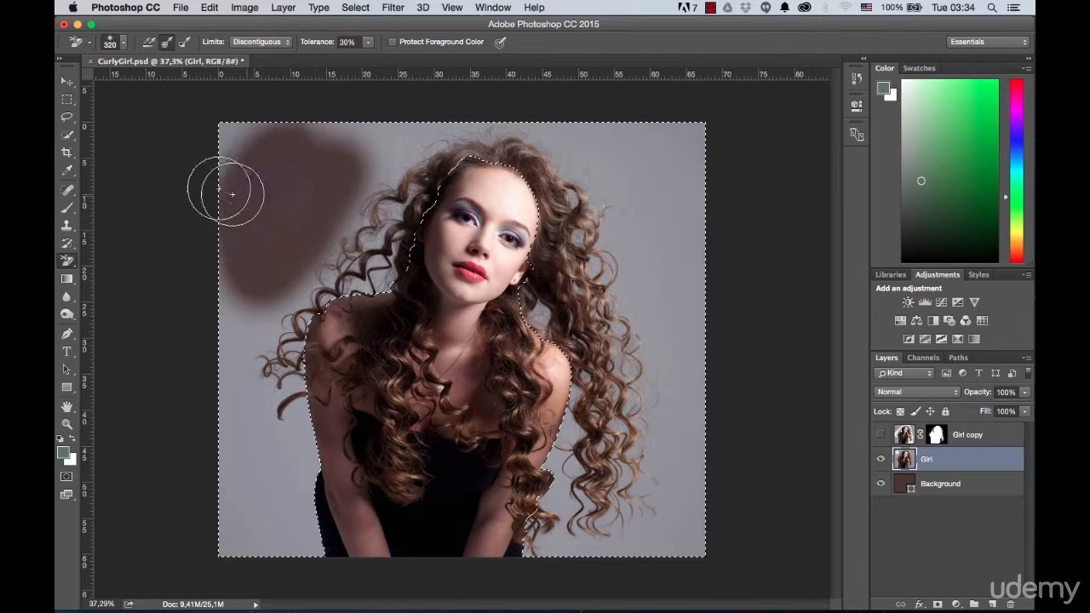
pyautogui.moveTo(398, 133)
pyautogui.mouseDown()
pyautogui.moveTo(352, 198)
pyautogui.moveTo(380, 184)
pyautogui.moveTo(289, 307)
pyautogui.moveTo(391, 254)
pyautogui.moveTo(353, 258)
pyautogui.moveTo(284, 323)
pyautogui.moveTo(240, 276)
pyautogui.moveTo(202, 398)
pyautogui.moveTo(274, 422)
pyautogui.moveTo(272, 405)
pyautogui.moveTo(329, 454)
pyautogui.moveTo(313, 523)
pyautogui.moveTo(294, 443)
pyautogui.moveTo(198, 508)
pyautogui.moveTo(309, 562)
pyautogui.mouseUp()
pyautogui.moveTo(445, 102)
pyautogui.mouseDown()
pyautogui.moveTo(465, 138)
pyautogui.moveTo(606, 170)
pyautogui.moveTo(560, 182)
pyautogui.moveTo(565, 287)
pyautogui.moveTo(588, 290)
pyautogui.moveTo(584, 359)
pyautogui.moveTo(602, 323)
pyautogui.moveTo(572, 391)
pyautogui.moveTo(568, 456)
pyautogui.moveTo(590, 360)
pyautogui.moveTo(559, 500)
pyautogui.moveTo(571, 535)
pyautogui.moveTo(543, 524)
pyautogui.moveTo(544, 549)
pyautogui.moveTo(618, 564)
pyautogui.moveTo(661, 502)
pyautogui.moveTo(635, 436)
pyautogui.moveTo(648, 507)
pyautogui.moveTo(686, 557)
pyautogui.moveTo(691, 379)
pyautogui.moveTo(661, 356)
pyautogui.moveTo(661, 383)
pyautogui.moveTo(678, 330)
pyautogui.moveTo(627, 154)
pyautogui.moveTo(640, 158)
pyautogui.moveTo(627, 282)
pyautogui.moveTo(676, 298)
pyautogui.moveTo(728, 147)
pyautogui.moveTo(655, 122)
pyautogui.moveTo(624, 277)
pyautogui.moveTo(545, 108)
pyautogui.moveTo(579, 134)
pyautogui.moveTo(303, 168)
pyautogui.mouseUp()
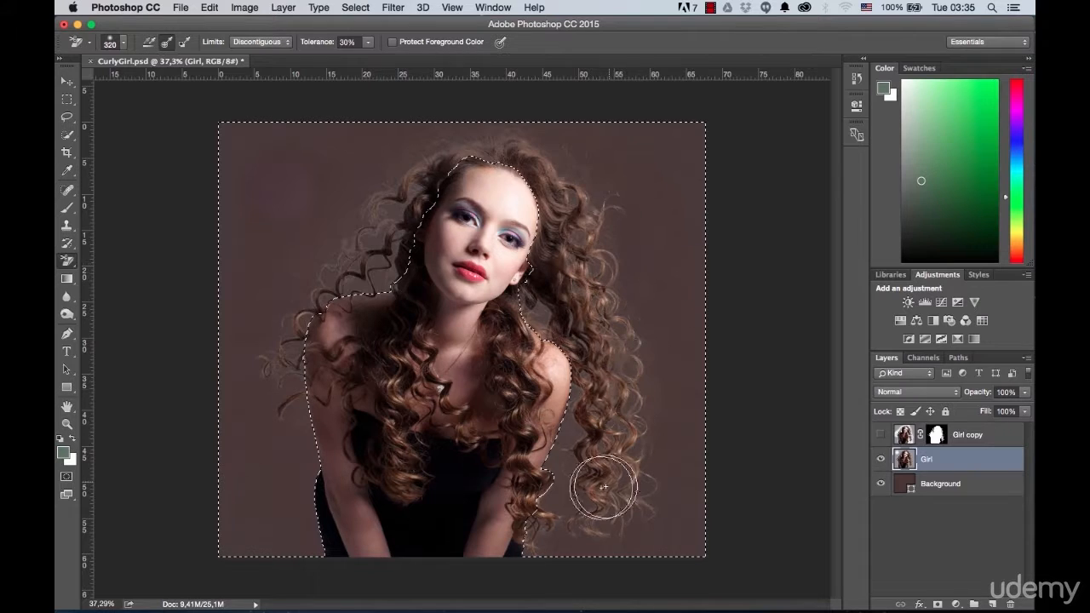
pyautogui.click(677, 139)
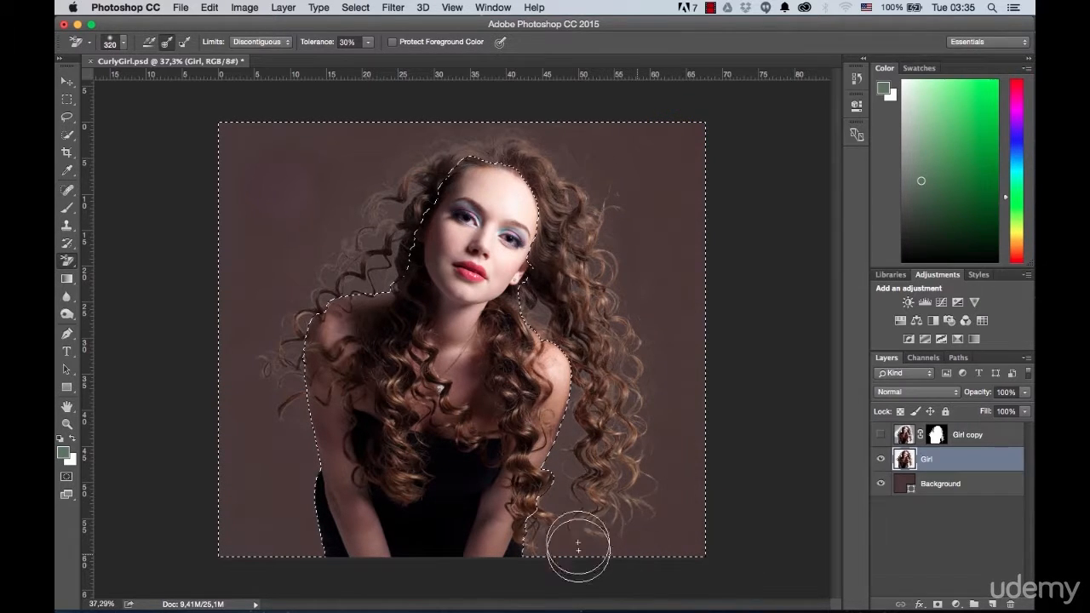
pyautogui.click(302, 196)
pyautogui.click(344, 154)
pyautogui.click(268, 139)
pyautogui.click(258, 502)
# Step: Compare the Girl layer hidden and shown, and erase leftover backdrop traces between the hair and the image's right edge
pyautogui.scroll(3, 341, 250)
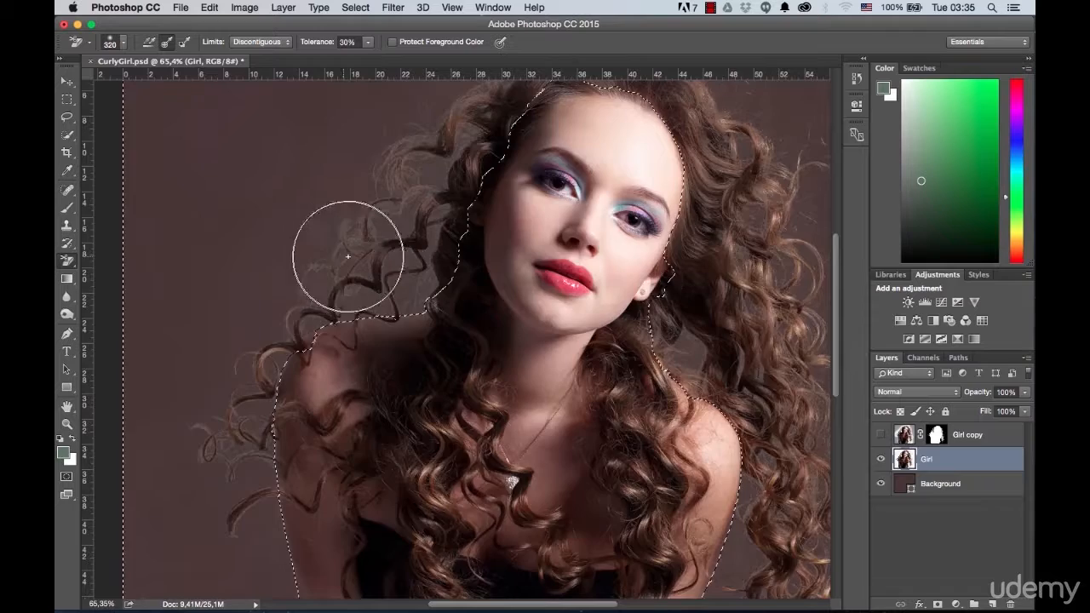
pyautogui.scroll(-2, 601, 279)
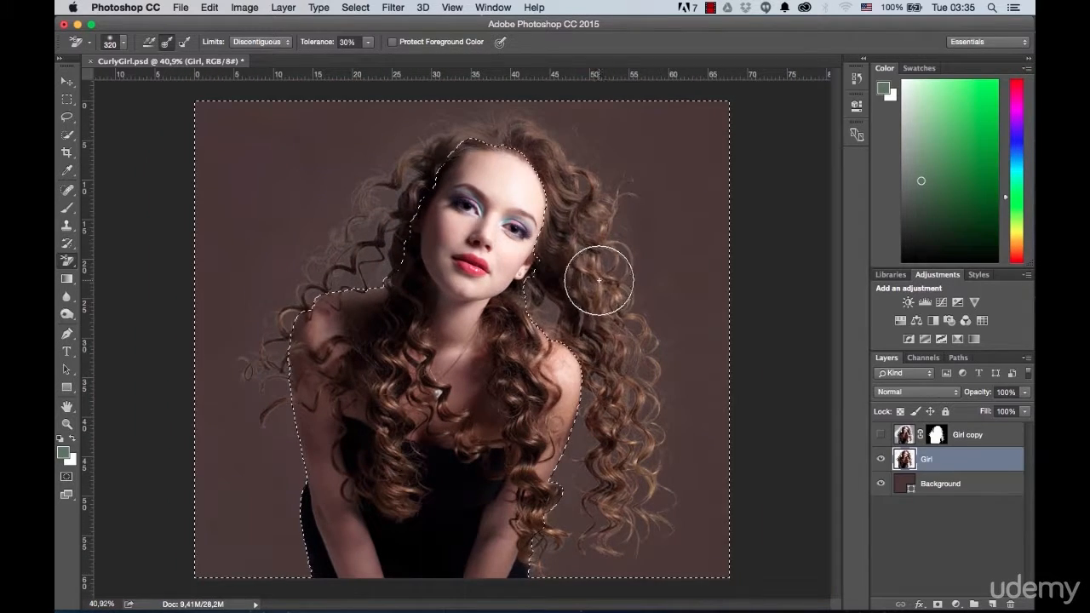
pyautogui.click(881, 460)
pyautogui.click(882, 460)
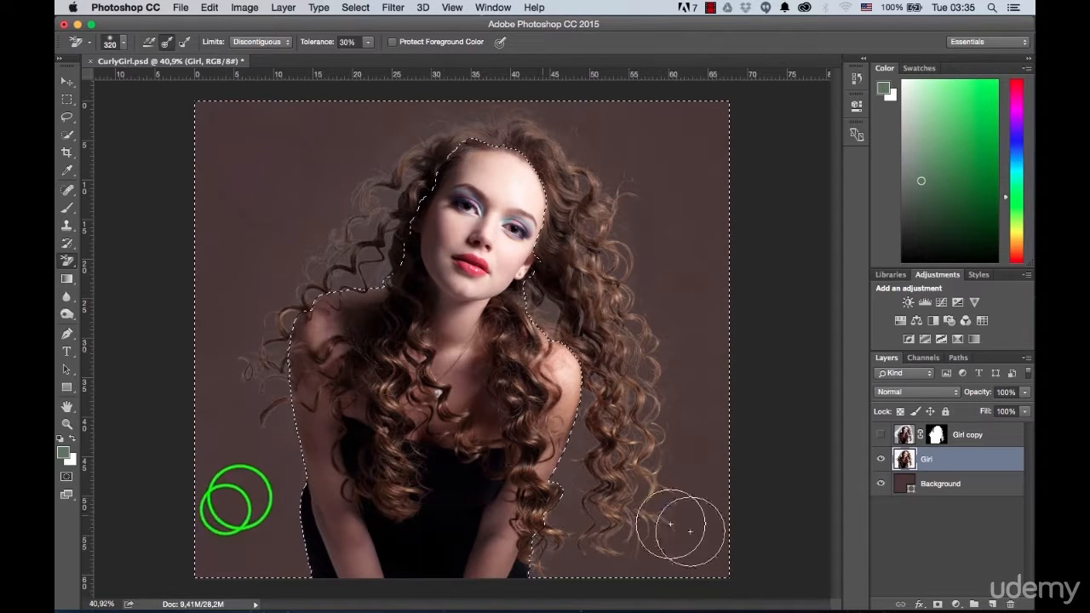
pyautogui.click(722, 556)
pyautogui.click(693, 545)
pyautogui.click(699, 512)
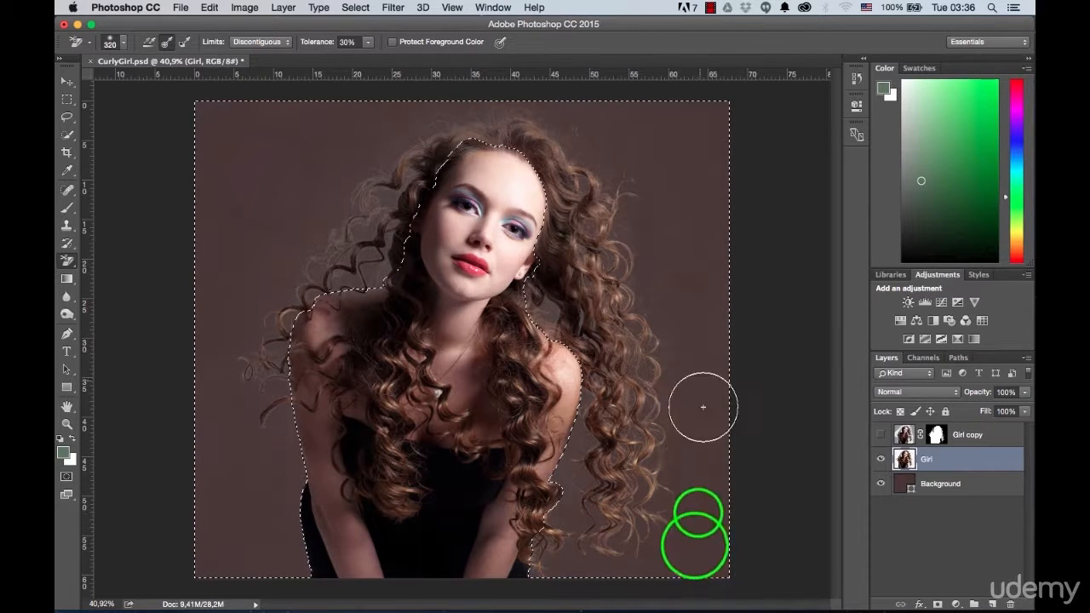
pyautogui.click(711, 433)
pyautogui.click(697, 327)
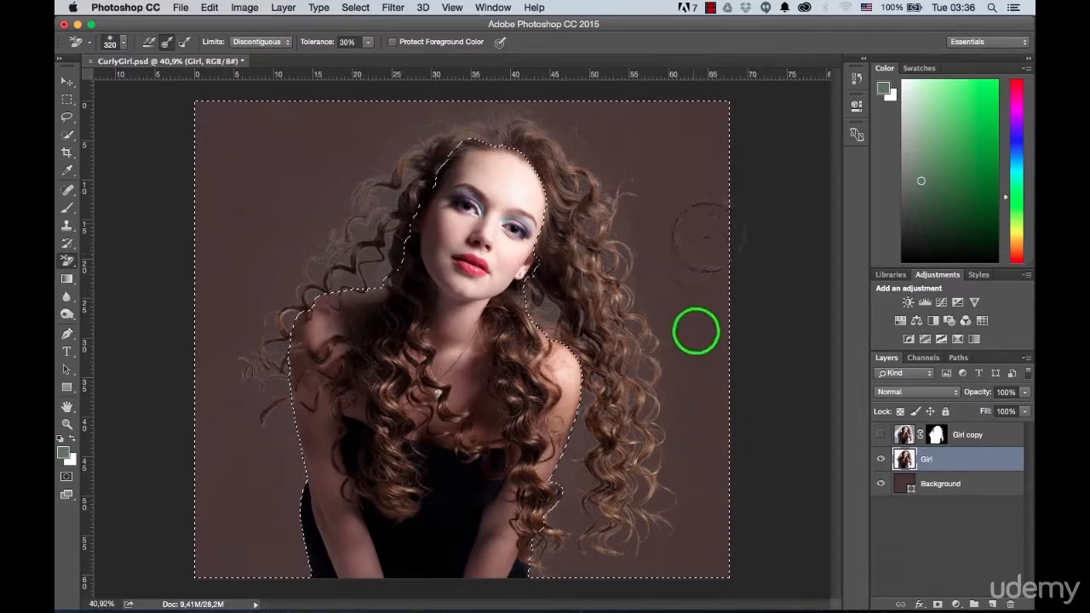
# Step: Erase a leftover backdrop trace beside the curls right of the face and examine the hair edges on the other side
pyautogui.scroll(2, 693, 196)
pyautogui.scroll(3, 692, 195)
pyautogui.click(542, 281)
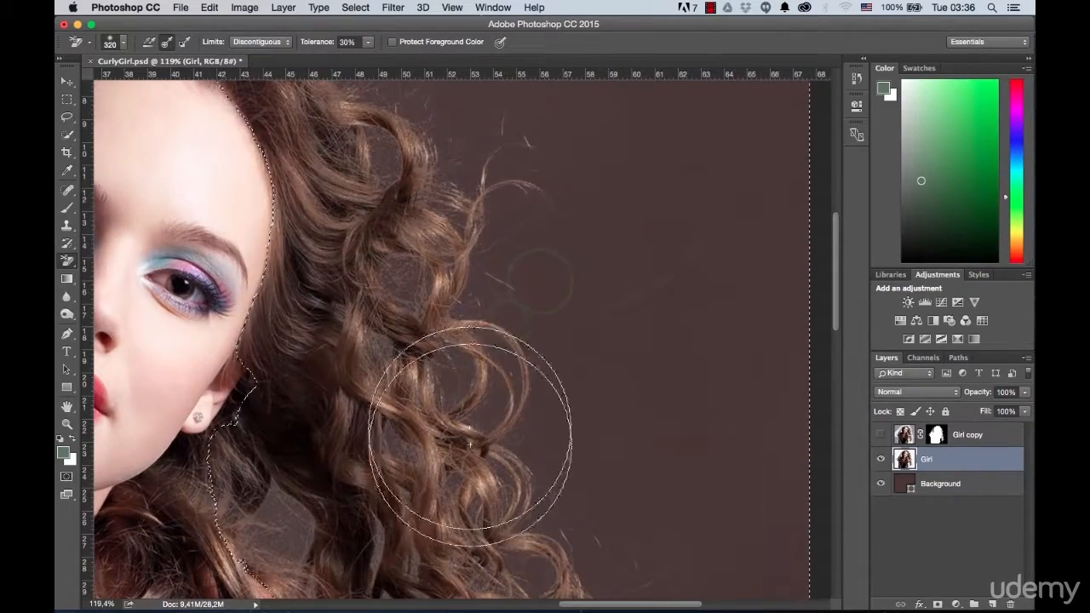
pyautogui.scroll(-3, 316, 451)
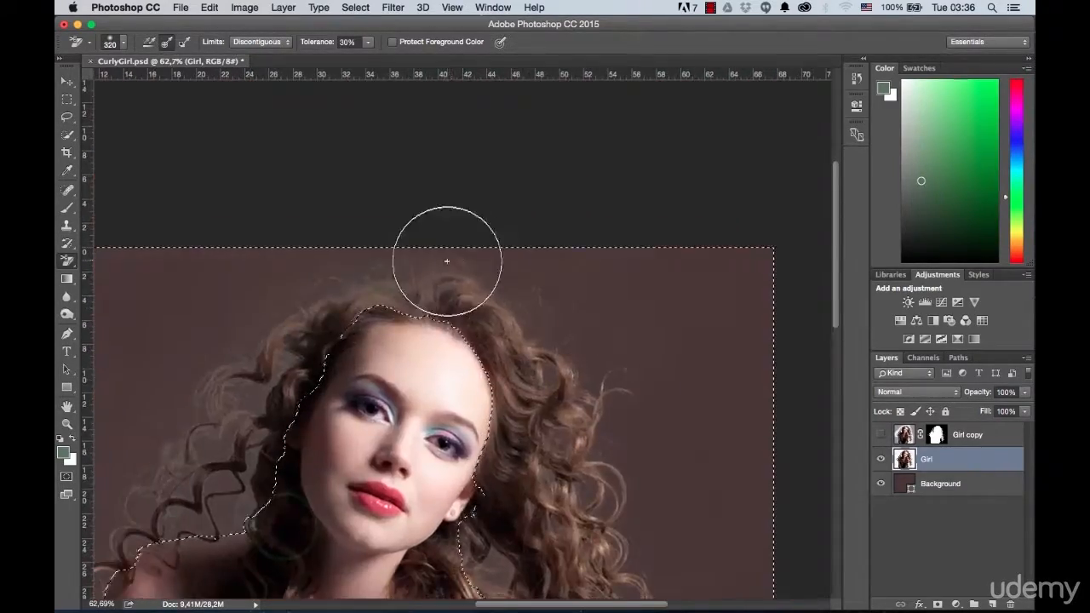
pyautogui.scroll(3, 364, 279)
pyautogui.scroll(-3, 645, 358)
pyautogui.scroll(3, 351, 330)
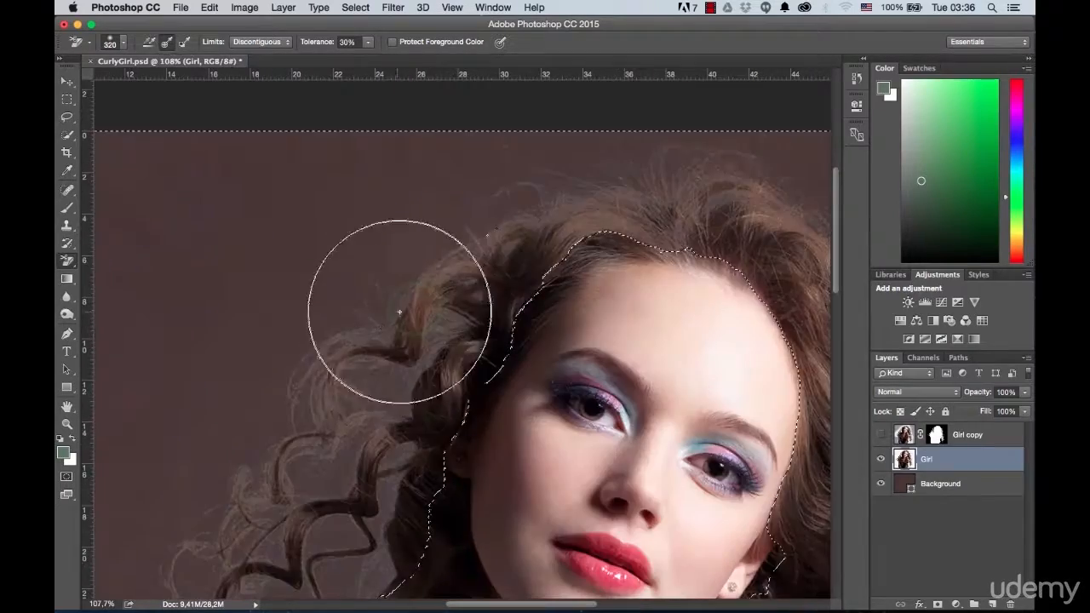
pyautogui.scroll(-10, 519, 176)
pyautogui.hscroll(-5, 519, 176)
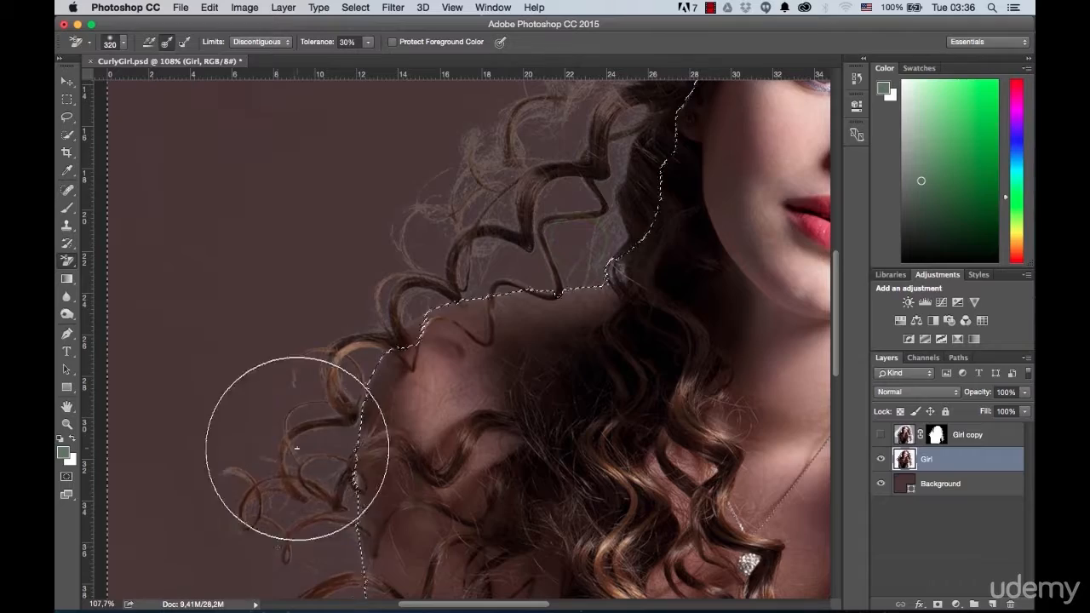
# Step: Erase the grayish backdrop traces between and around the loose curls beside the shoulder and upper arm with the Background Eraser
pyautogui.scroll(-5, 290, 518)
pyautogui.hscroll(-2, 289, 518)
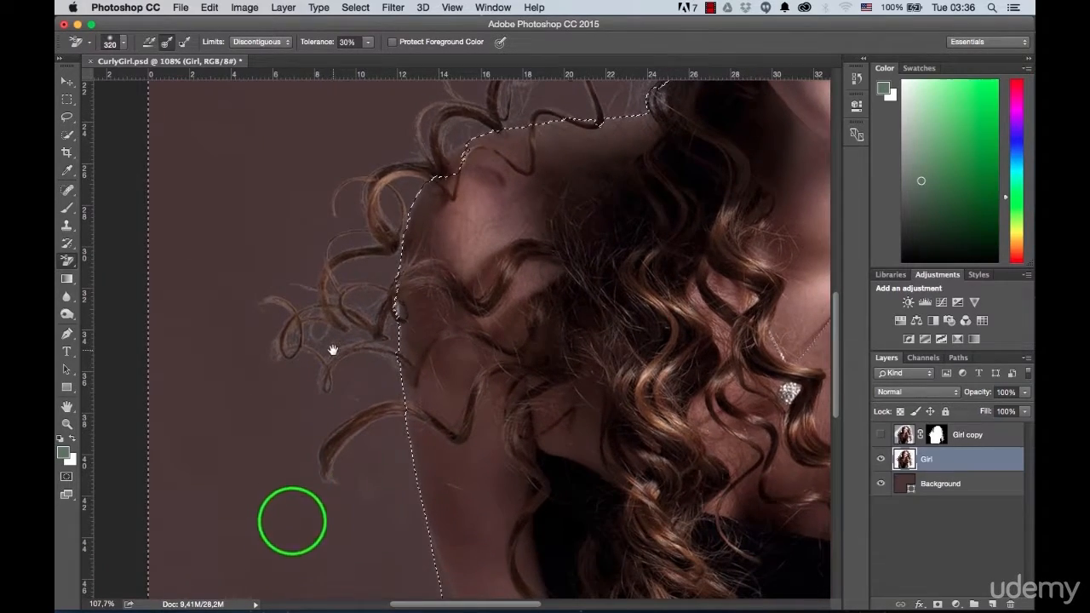
pyautogui.scroll(5, 328, 366)
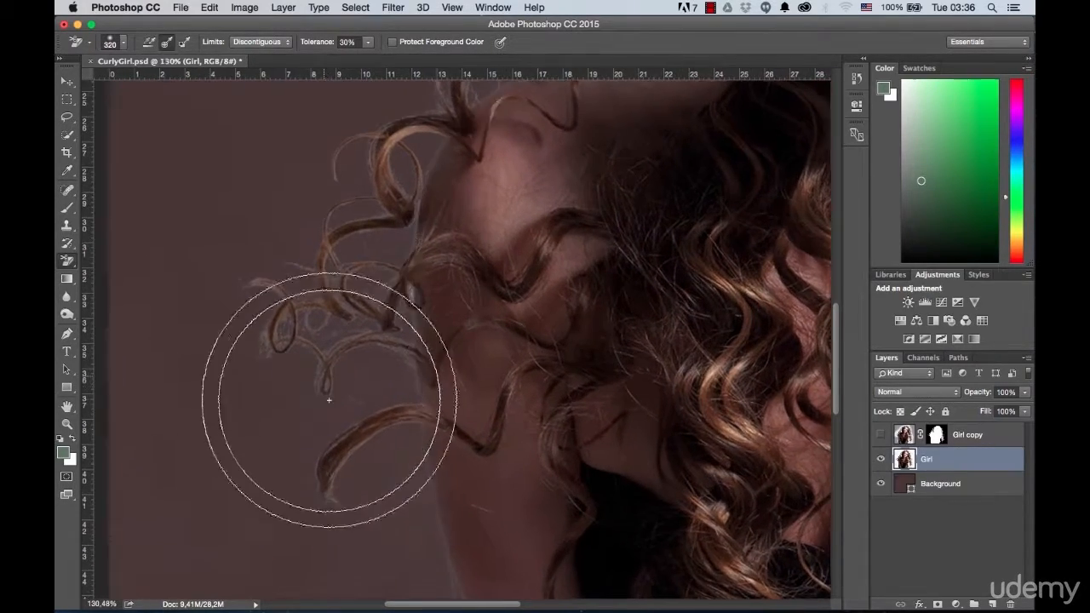
pyautogui.scroll(2, 319, 375)
pyautogui.scroll(-3, 348, 436)
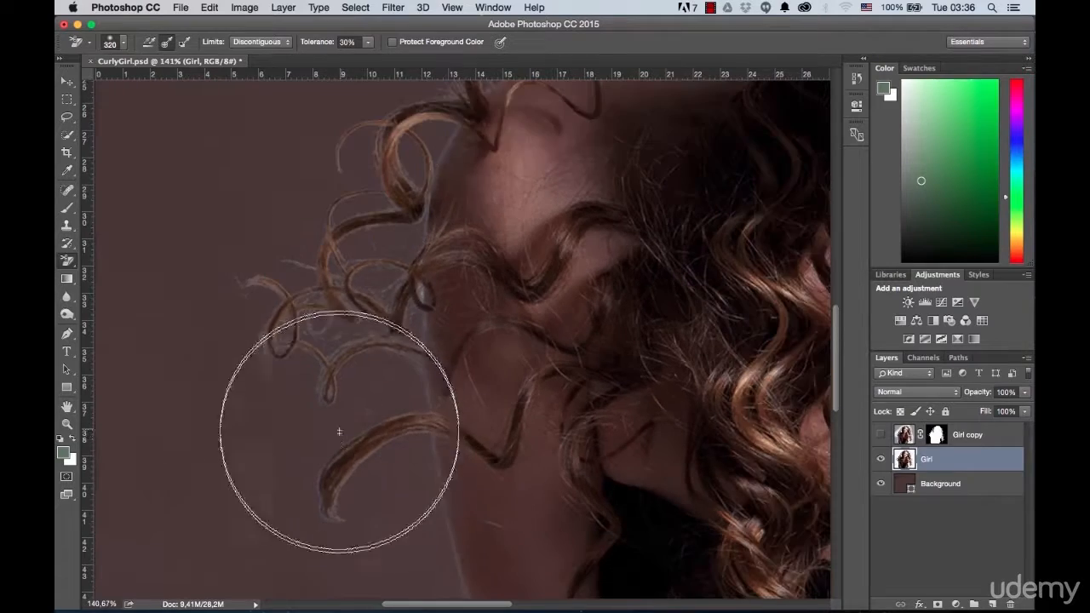
pyautogui.moveTo(326, 466)
pyautogui.mouseDown()
pyautogui.moveTo(363, 436)
pyautogui.moveTo(355, 465)
pyautogui.moveTo(319, 492)
pyautogui.moveTo(387, 425)
pyautogui.moveTo(329, 375)
pyautogui.moveTo(409, 225)
pyautogui.moveTo(398, 168)
pyautogui.moveTo(291, 452)
pyautogui.moveTo(374, 208)
pyautogui.moveTo(388, 199)
pyautogui.moveTo(322, 331)
pyautogui.mouseUp()
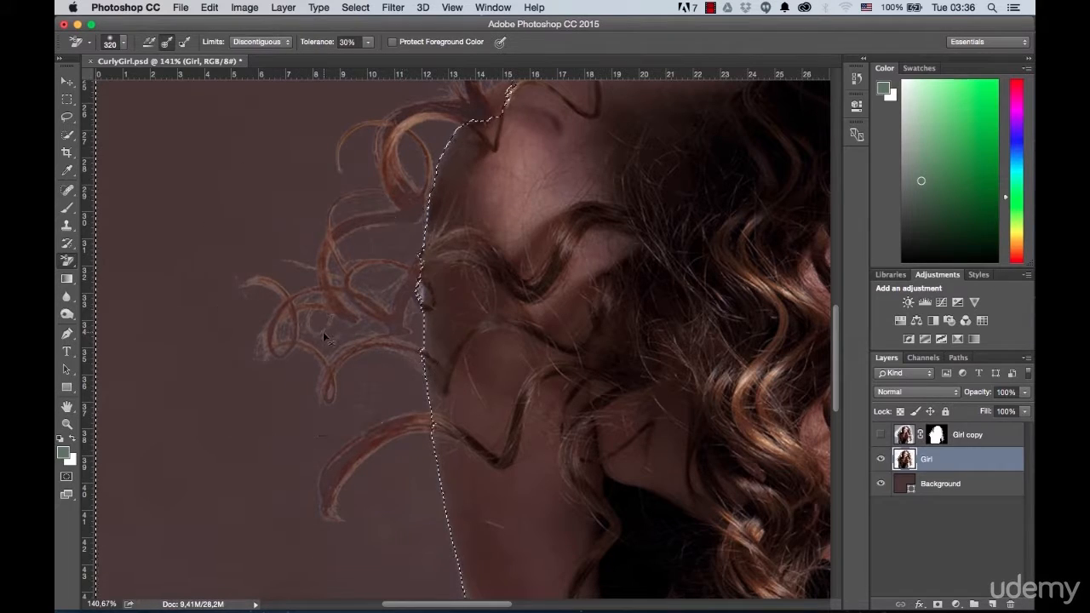
pyautogui.moveTo(292, 378); pyautogui.dragTo(326, 394)
pyautogui.click(411, 407)
pyautogui.moveTo(400, 407)
pyautogui.mouseDown()
pyautogui.moveTo(414, 401)
pyautogui.moveTo(395, 429)
pyautogui.moveTo(389, 405)
pyautogui.moveTo(418, 419)
pyautogui.moveTo(409, 392)
pyautogui.moveTo(397, 399)
pyautogui.moveTo(412, 280)
pyautogui.mouseUp()
pyautogui.scroll(-6, 378, 280)
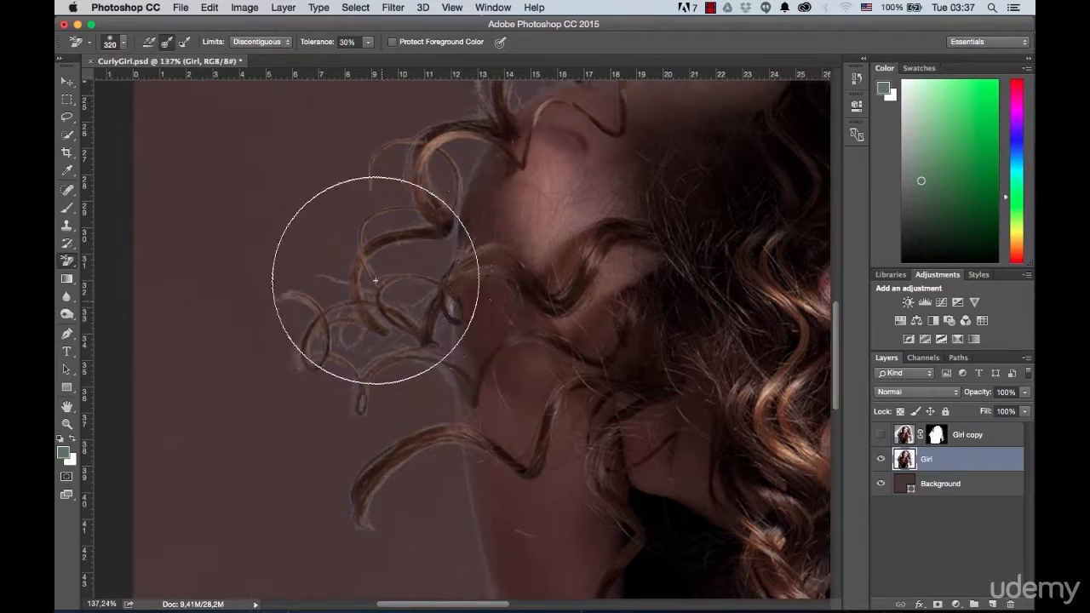
# Step: View the whole cutout with the Background layer hidden against transparency, and show the layer again
pyautogui.scroll(-3, 377, 275)
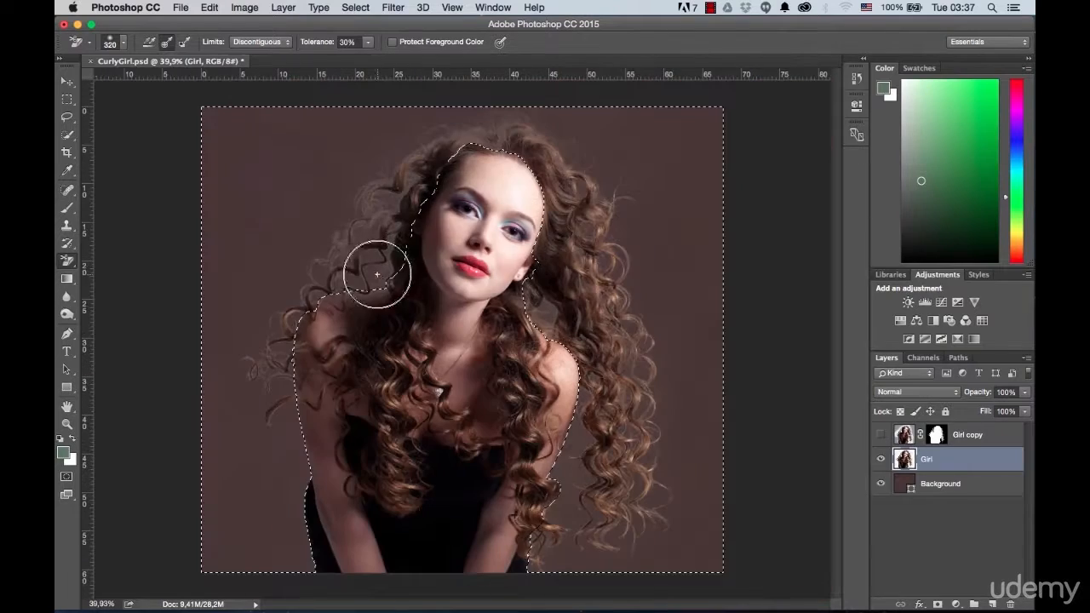
pyautogui.scroll(2, 590, 206)
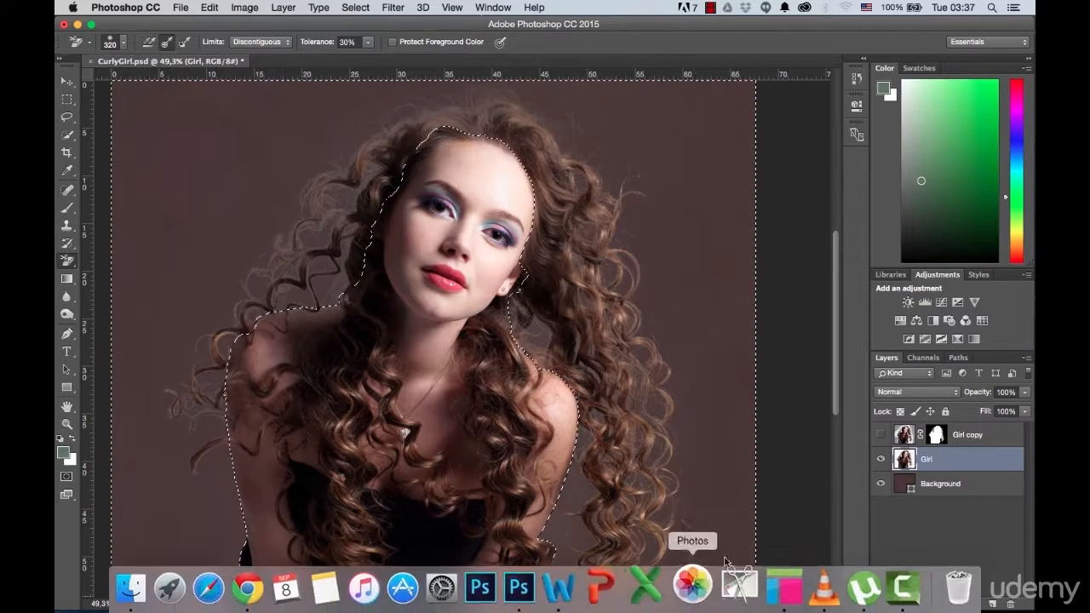
pyautogui.click(882, 485)
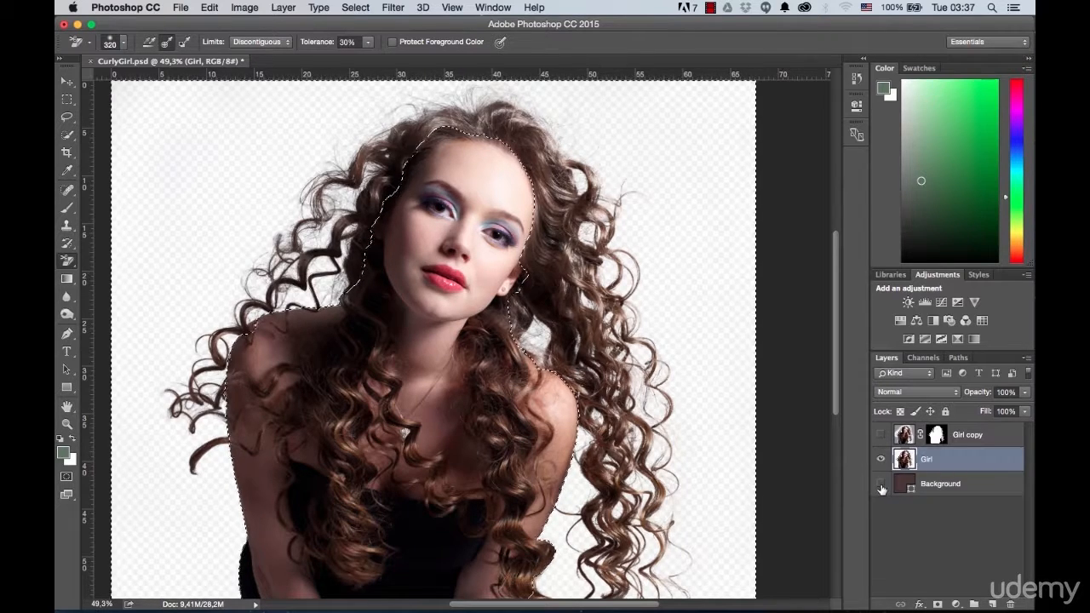
pyautogui.click(881, 485)
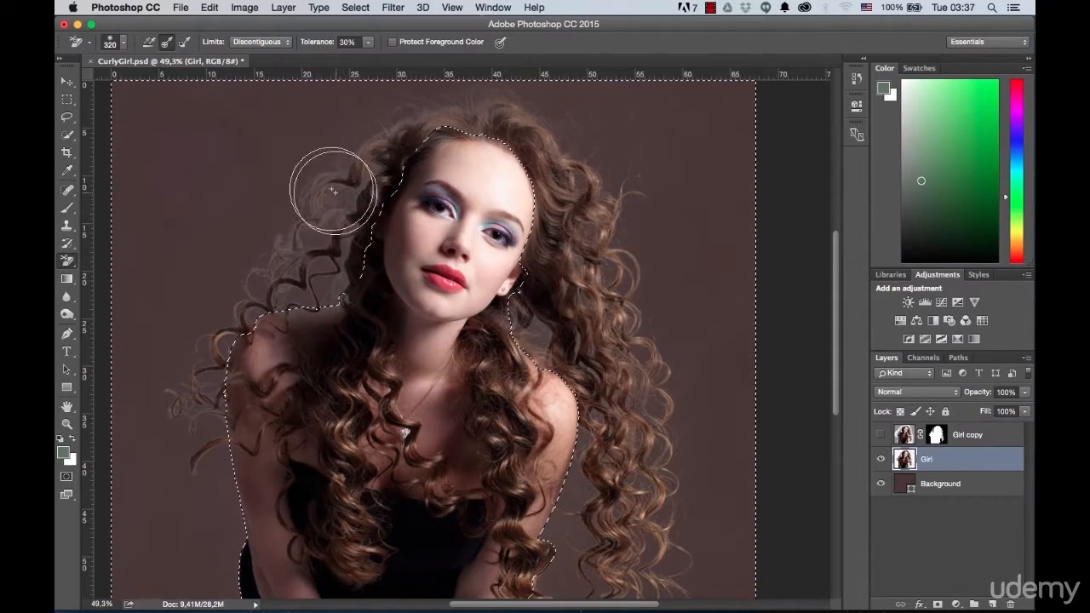
# Step: Reduce the Background Eraser brush to 120 px and its tolerance to 16%
pyautogui.scroll(5, 332, 174)
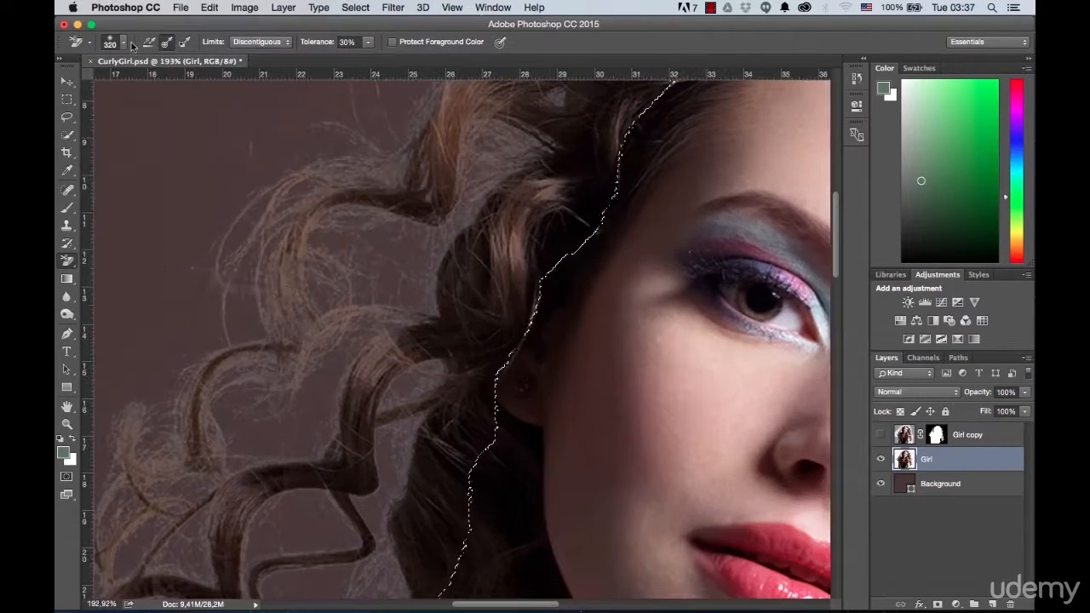
pyautogui.click(124, 44)
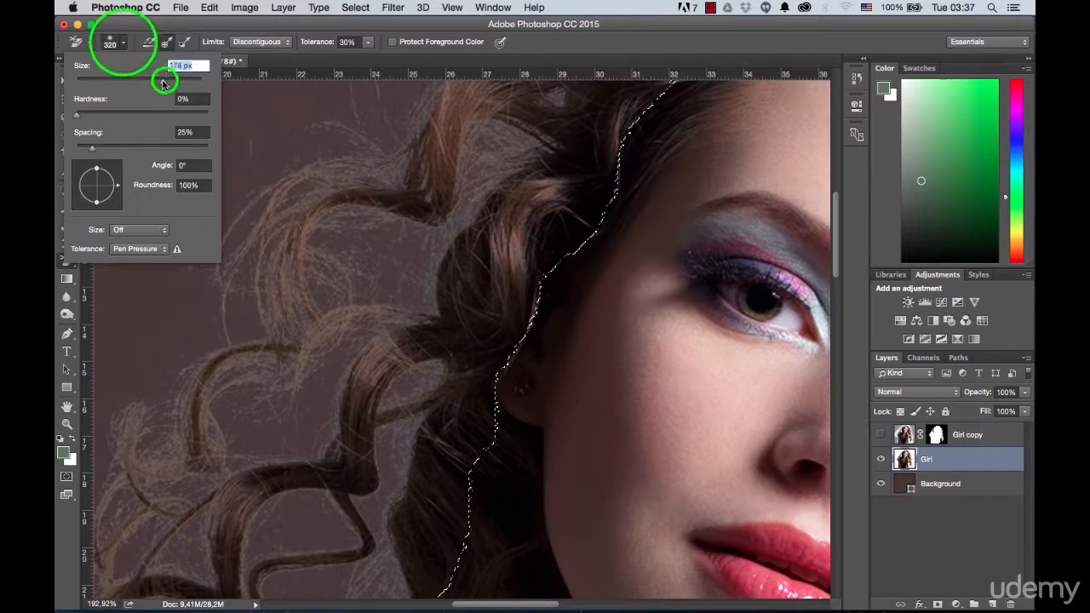
pyautogui.moveTo(146, 83); pyautogui.dragTo(145, 82)
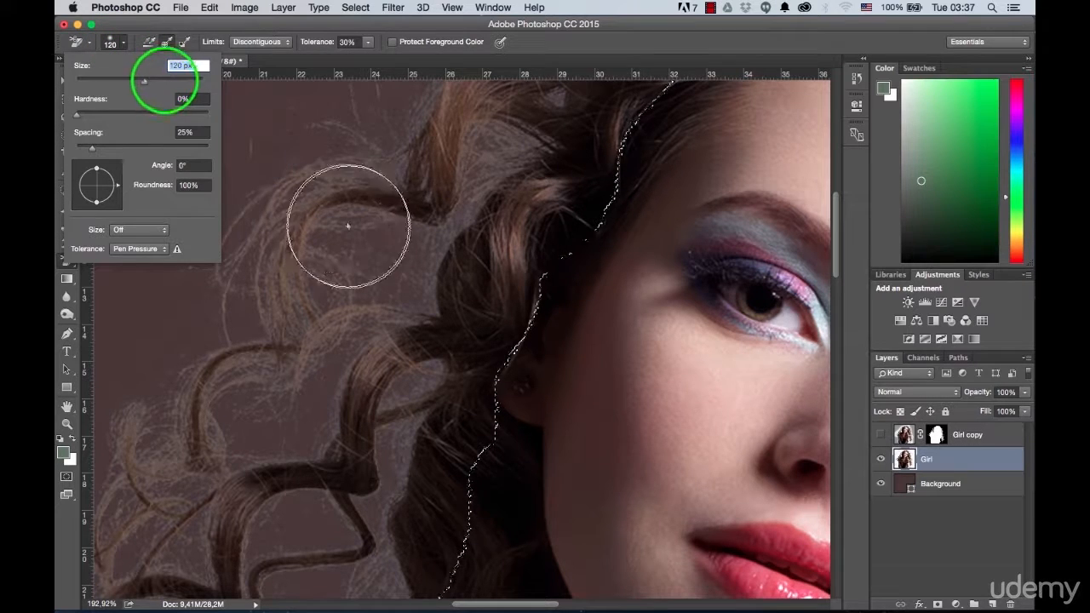
pyautogui.click(622, 47)
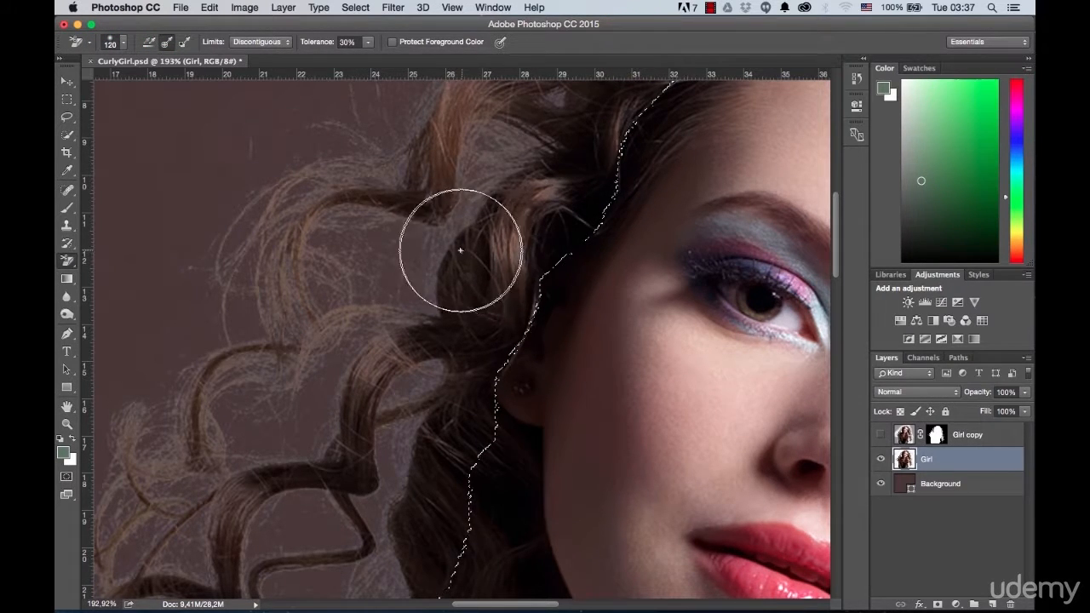
pyautogui.scroll(1, 426, 270)
# Step: Erase the remaining gray fringe between the fine curls beside the face and above the shoulder with the smaller brush
pyautogui.moveTo(421, 283)
pyautogui.mouseDown()
pyautogui.moveTo(511, 277)
pyautogui.moveTo(531, 253)
pyautogui.mouseUp()
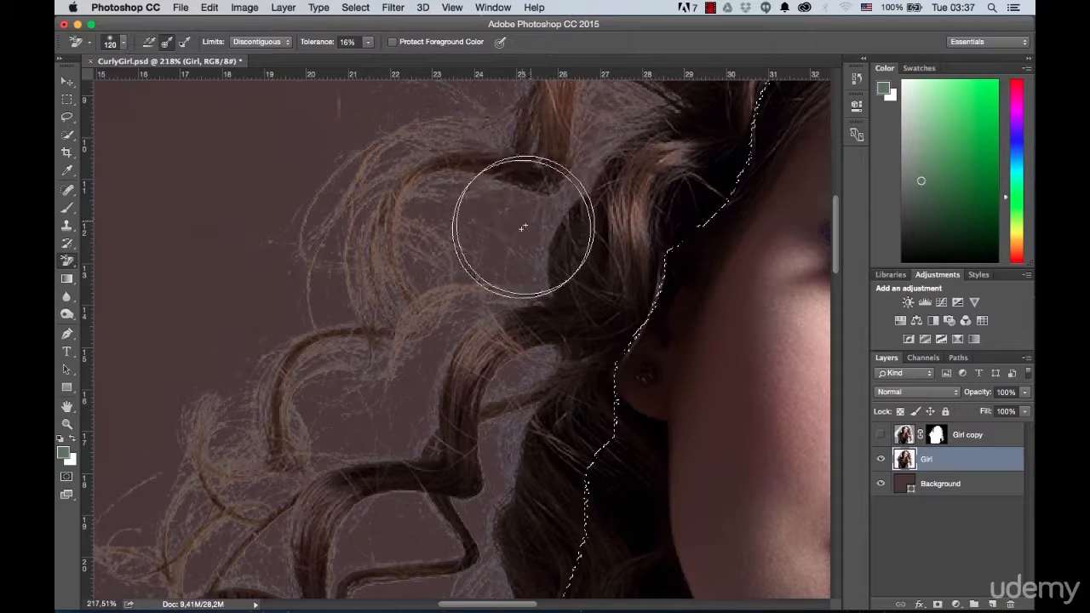
pyautogui.moveTo(538, 263)
pyautogui.mouseDown()
pyautogui.moveTo(548, 207)
pyautogui.moveTo(597, 121)
pyautogui.moveTo(421, 184)
pyautogui.moveTo(354, 303)
pyautogui.moveTo(296, 336)
pyautogui.moveTo(362, 252)
pyautogui.moveTo(467, 350)
pyautogui.moveTo(442, 450)
pyautogui.moveTo(464, 485)
pyautogui.moveTo(442, 521)
pyautogui.moveTo(364, 505)
pyautogui.moveTo(158, 422)
pyautogui.moveTo(121, 561)
pyautogui.moveTo(457, 585)
pyautogui.mouseUp()
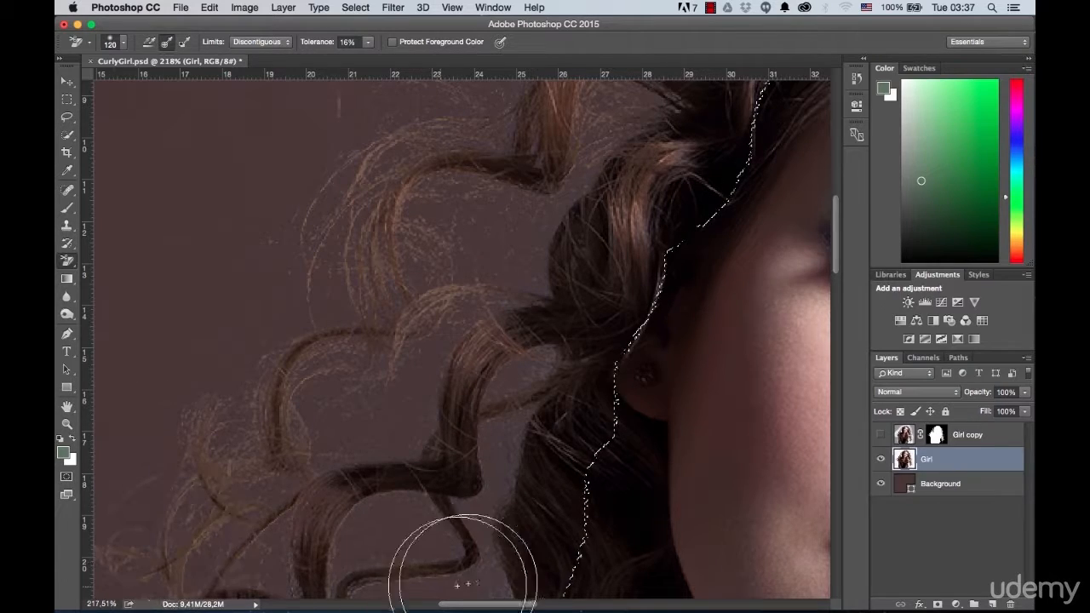
pyautogui.moveTo(339, 493)
pyautogui.mouseDown()
pyautogui.moveTo(452, 184)
pyautogui.moveTo(479, 184)
pyautogui.mouseUp()
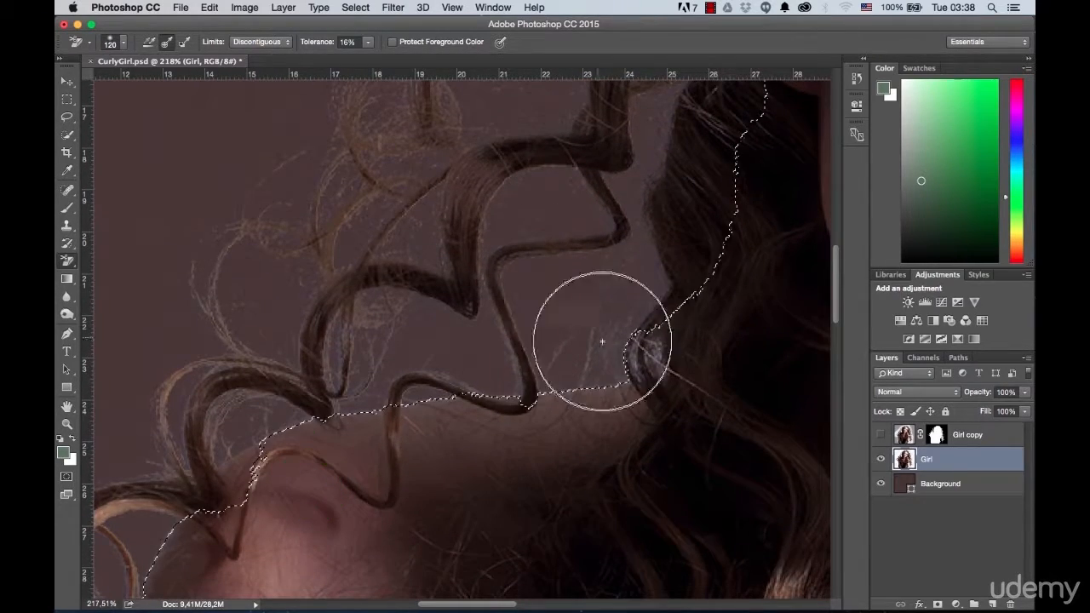
pyautogui.moveTo(611, 348)
pyautogui.mouseDown()
pyautogui.moveTo(384, 350)
pyautogui.moveTo(297, 378)
pyautogui.moveTo(208, 433)
pyautogui.moveTo(181, 468)
pyautogui.mouseUp()
# Step: Clean the gray fringe out of the curl loops along the outer shoulder and upper arm with the Background Eraser
pyautogui.moveTo(259, 412)
pyautogui.mouseDown()
pyautogui.moveTo(480, 281)
pyautogui.moveTo(556, 218)
pyautogui.mouseUp()
pyautogui.moveTo(332, 449); pyautogui.dragTo(332, 449)
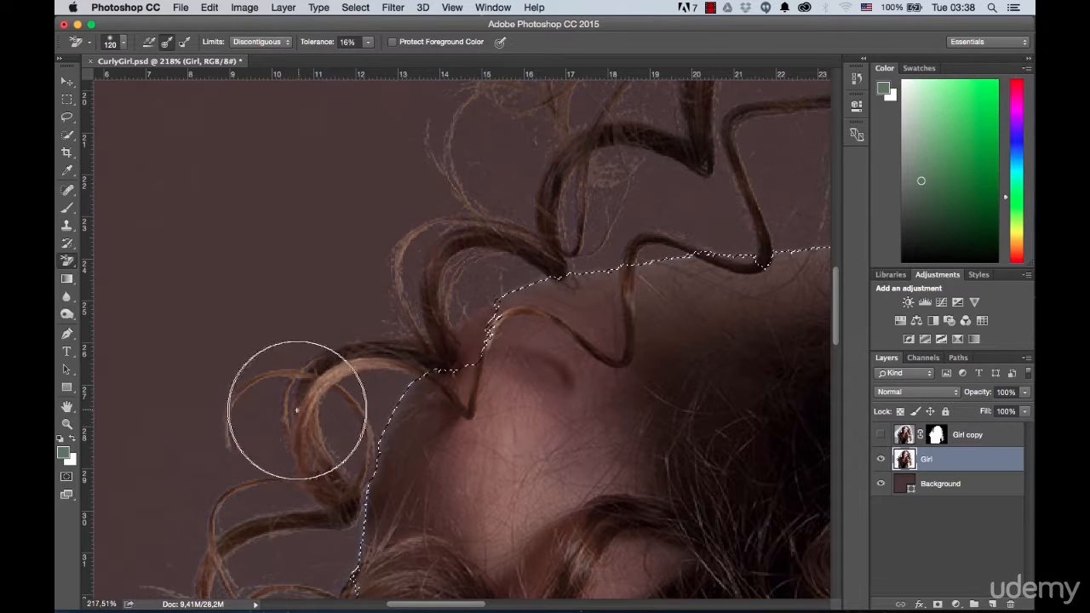
pyautogui.moveTo(279, 429); pyautogui.dragTo(488, 175)
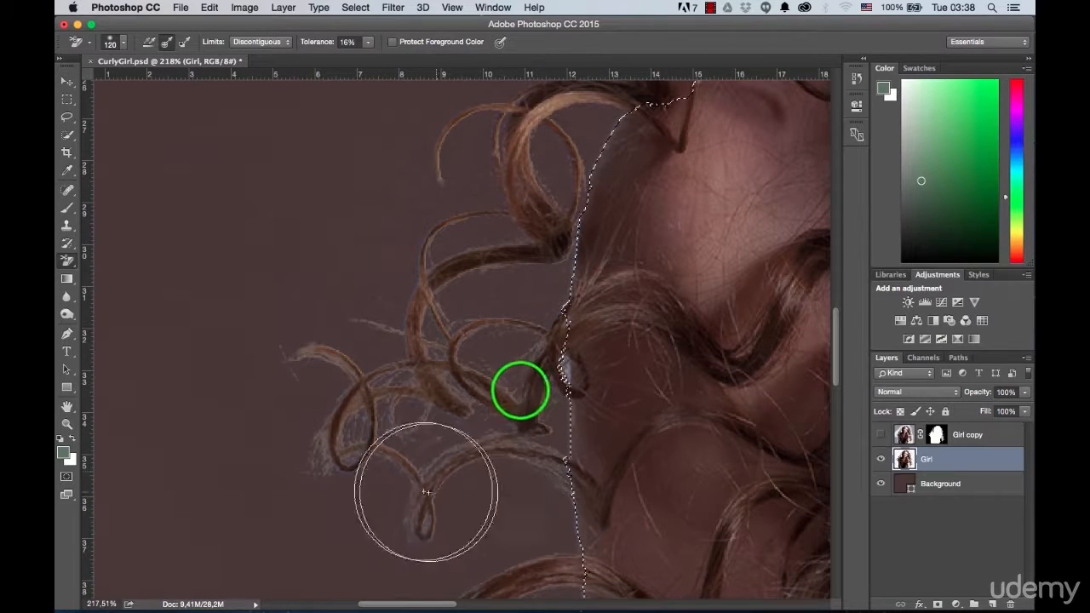
pyautogui.click(411, 537)
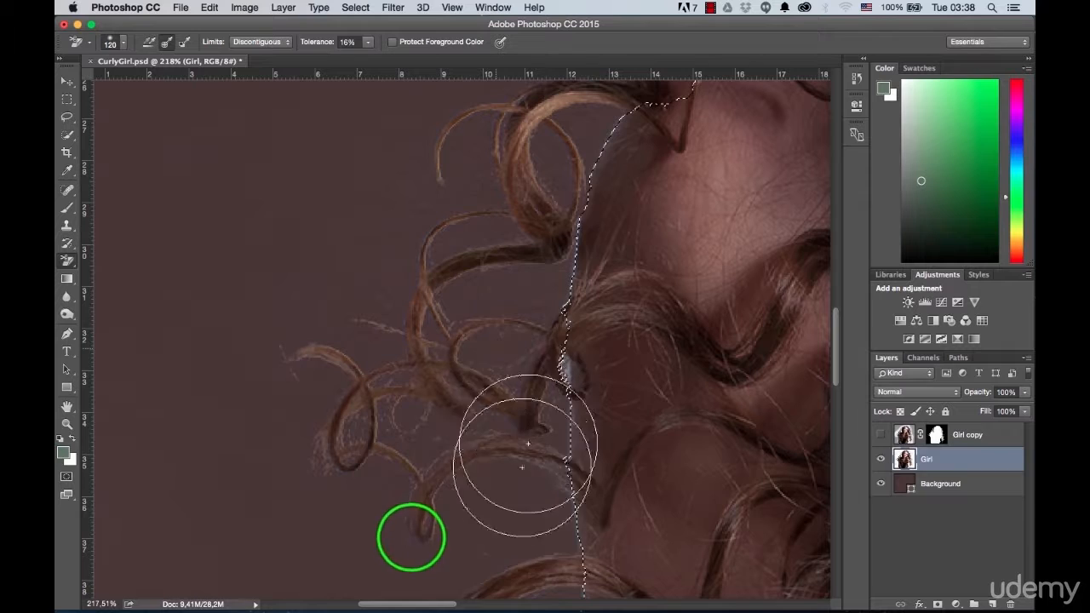
pyautogui.scroll(-1, 426, 285)
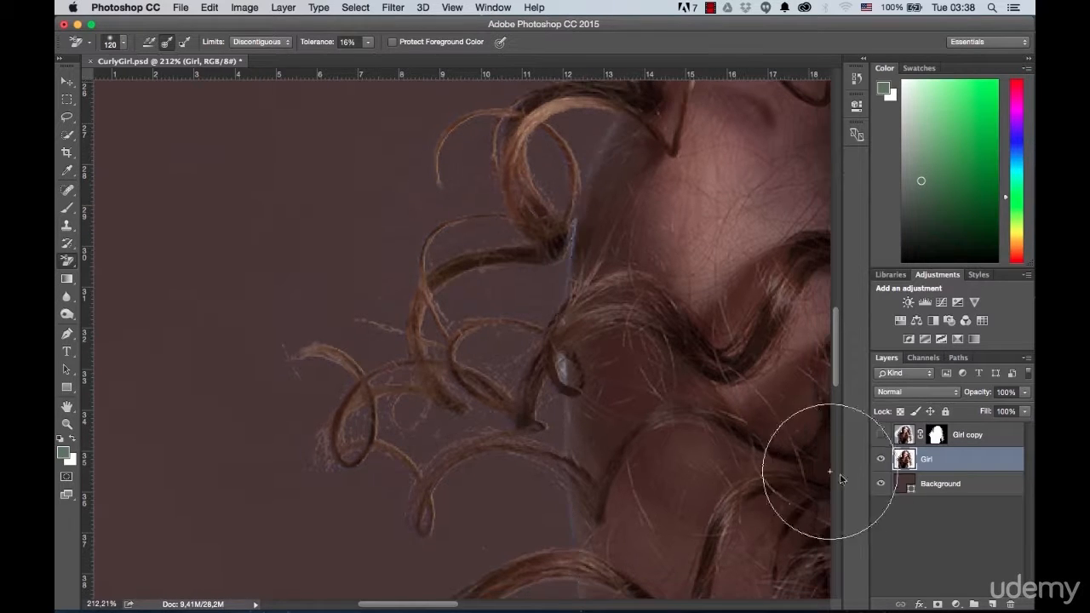
# Step: Compare the curls beside the upper arm with the Background layer hidden and shown
pyautogui.click(881, 483)
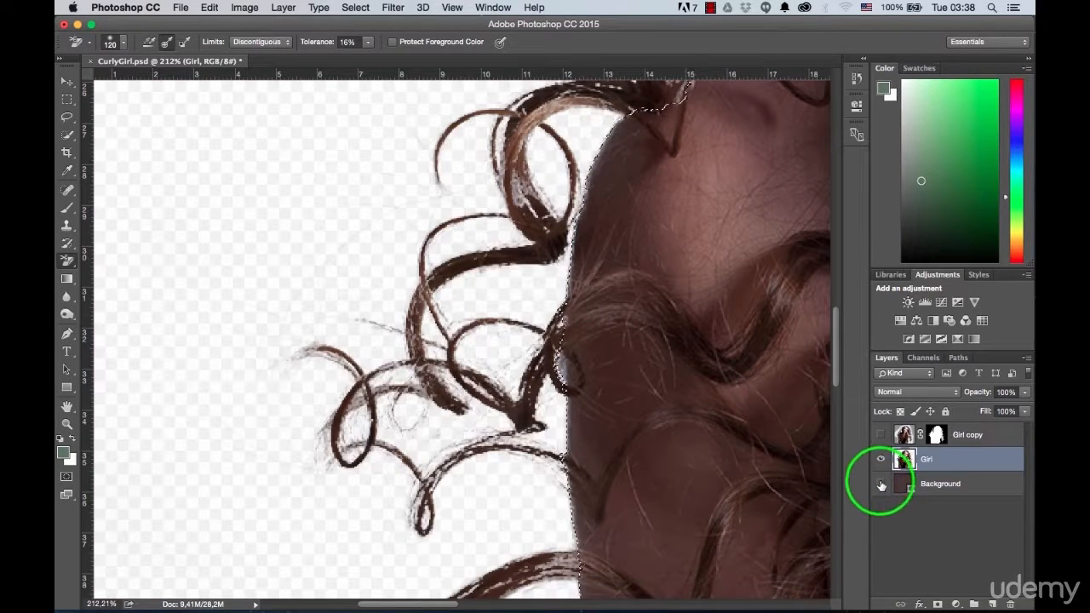
pyautogui.click(881, 483)
pyautogui.scroll(-4, 627, 384)
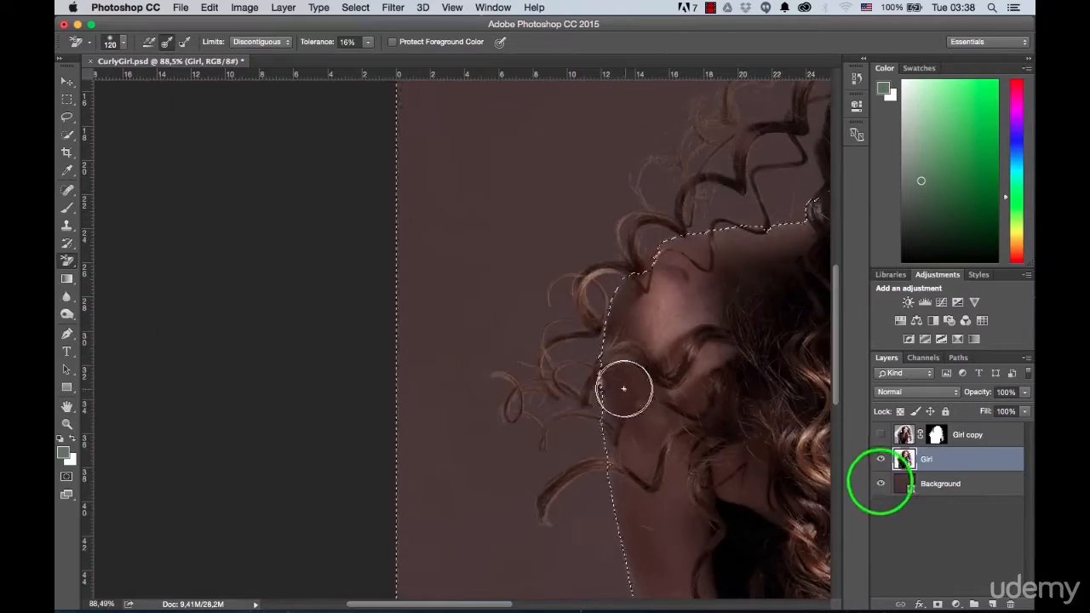
# Step: Examine the hair above the forehead and beyond the earring, hiding the Background layer to find areas erased by mistake
pyautogui.scroll(2, 525, 244)
pyautogui.scroll(3, 525, 243)
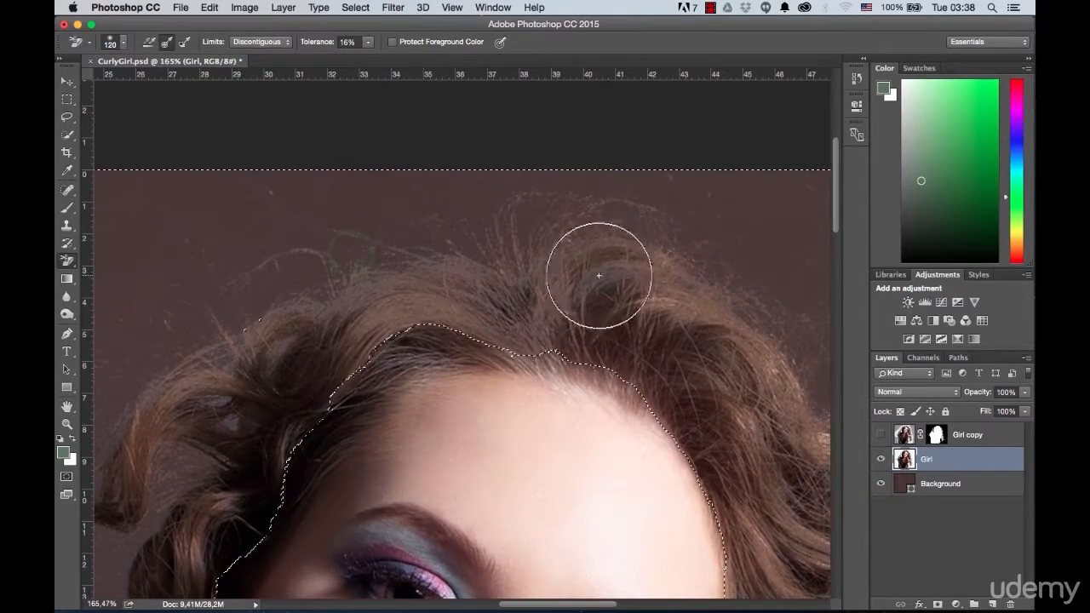
pyautogui.hscroll(10, 499, 316)
pyautogui.scroll(-7, 499, 316)
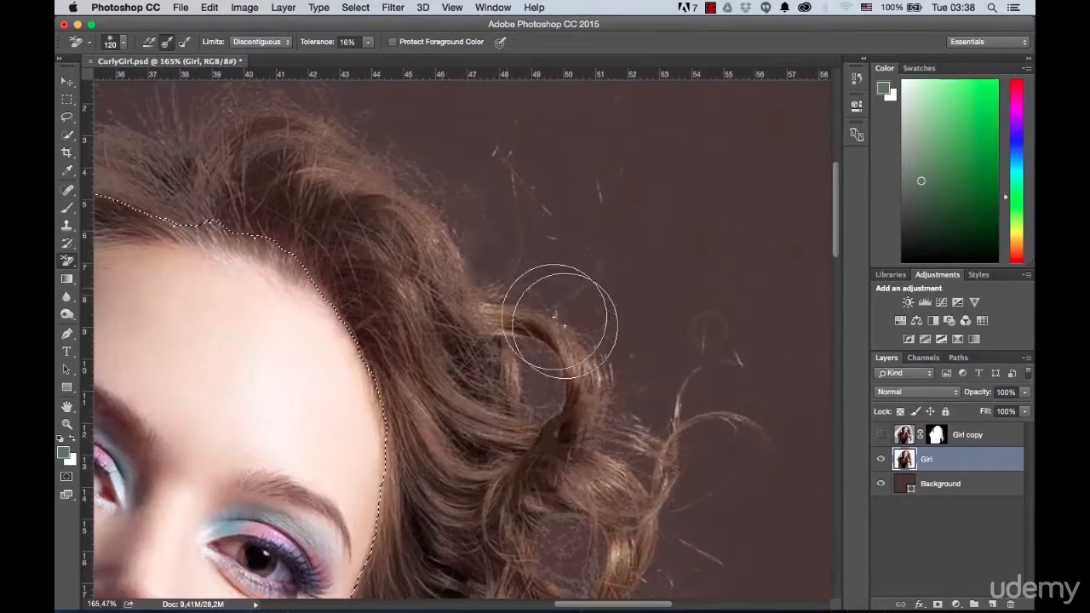
pyautogui.scroll(-5, 428, 204)
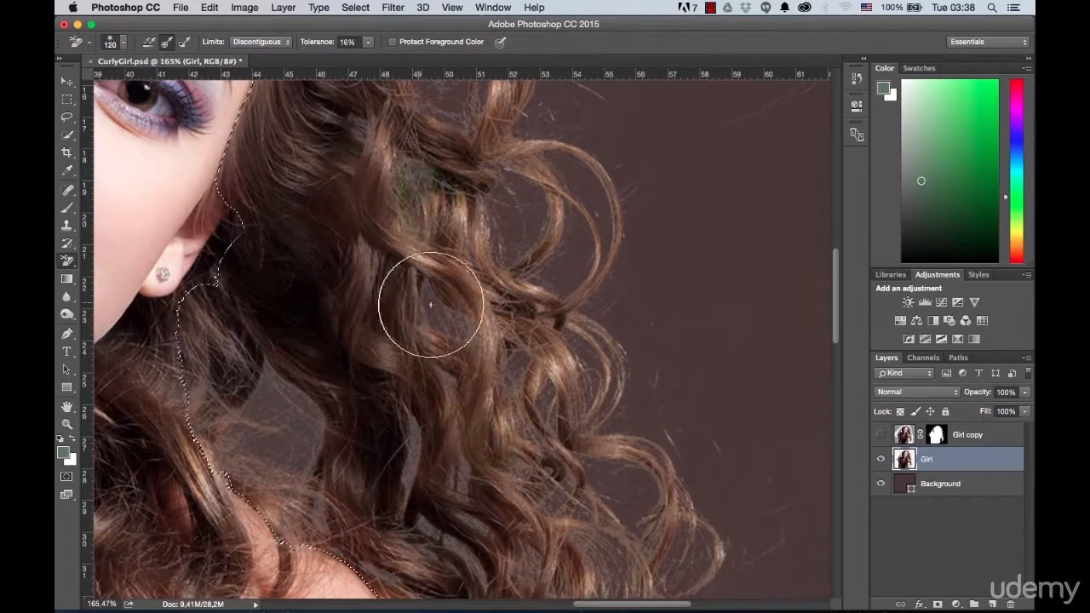
pyautogui.click(883, 484)
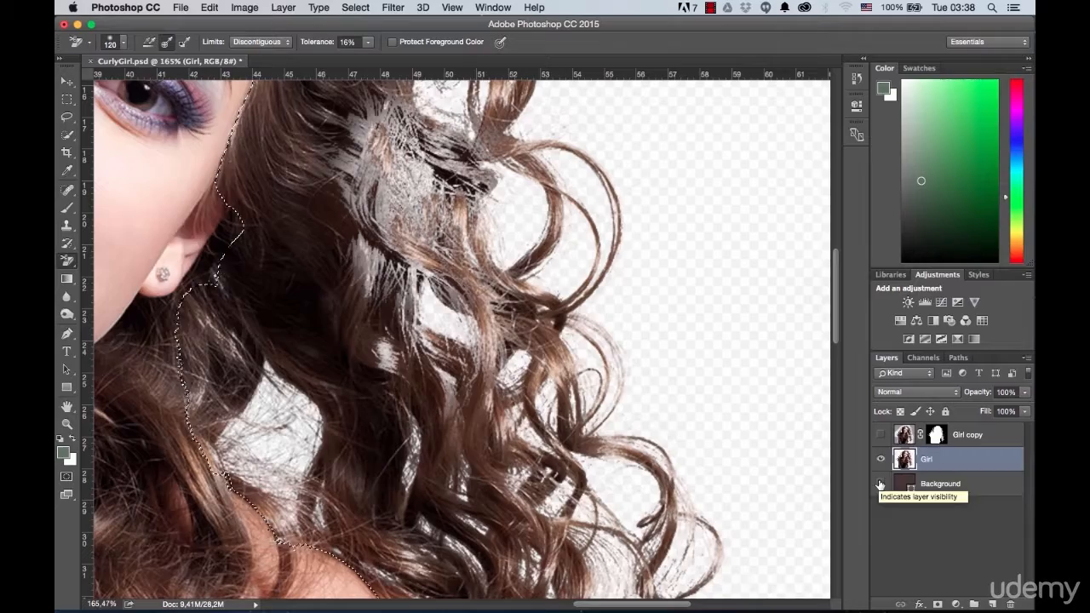
pyautogui.scroll(-5, 614, 370)
pyautogui.moveTo(587, 325); pyautogui.dragTo(587, 364)
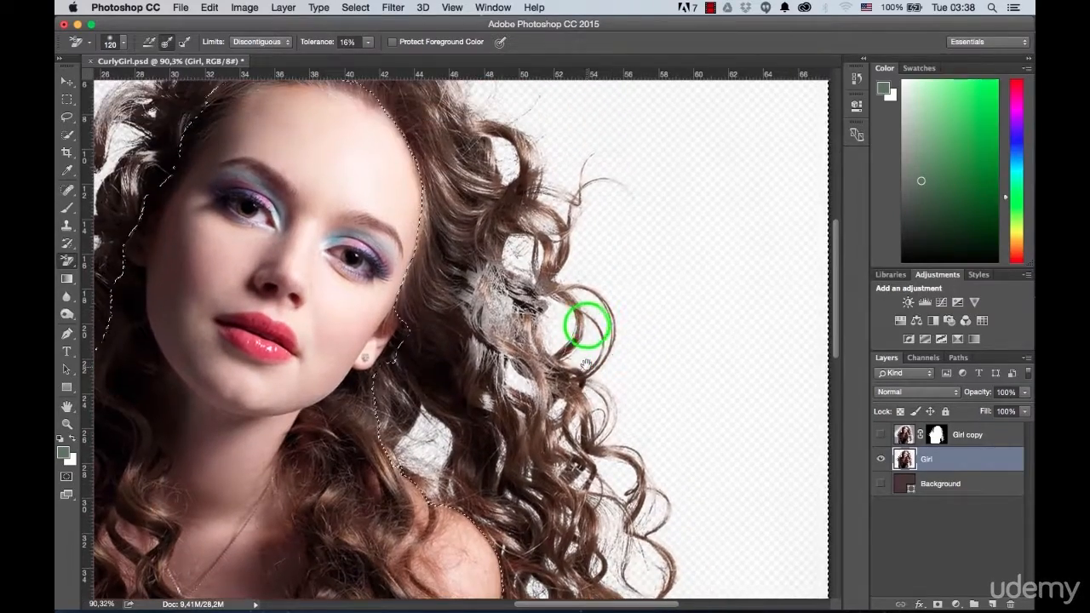
pyautogui.scroll(3, 586, 325)
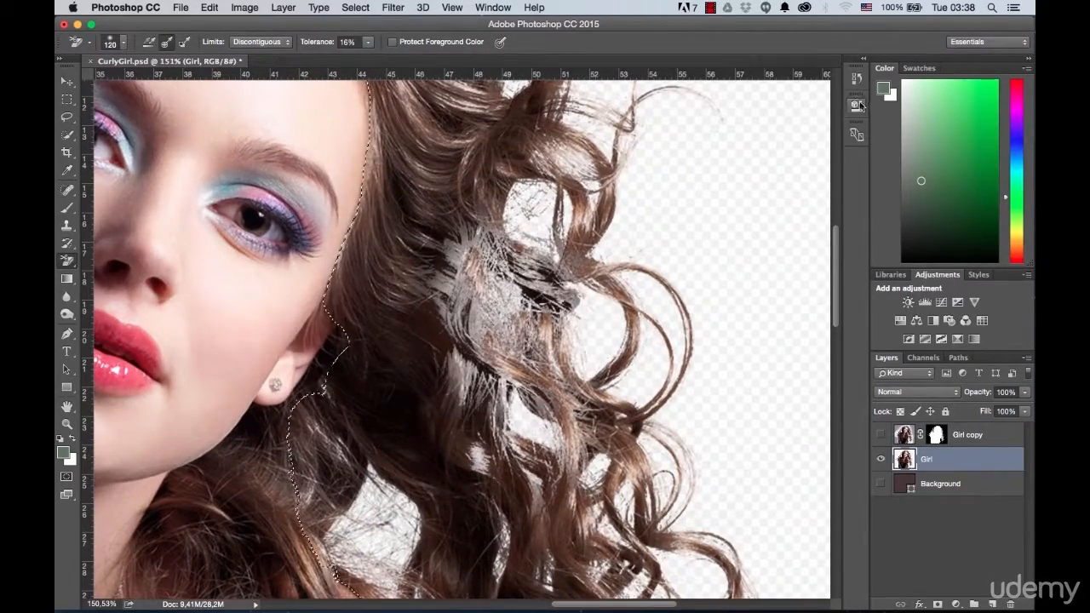
# Step: Delete the last three Background Eraser states from the history to restore the hair beside the earring
pyautogui.click(857, 80)
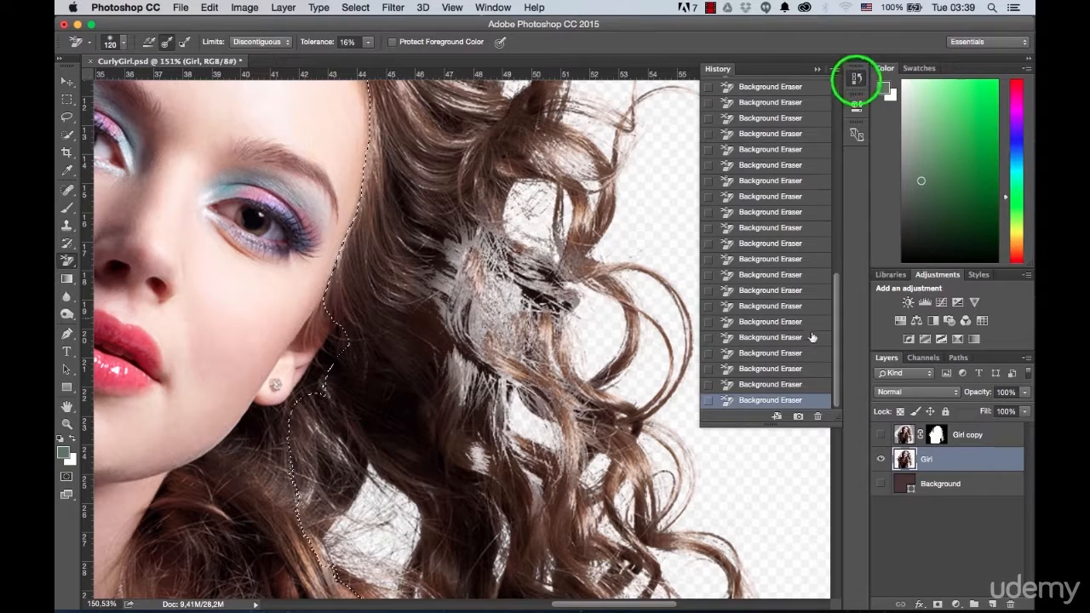
pyautogui.click(771, 385)
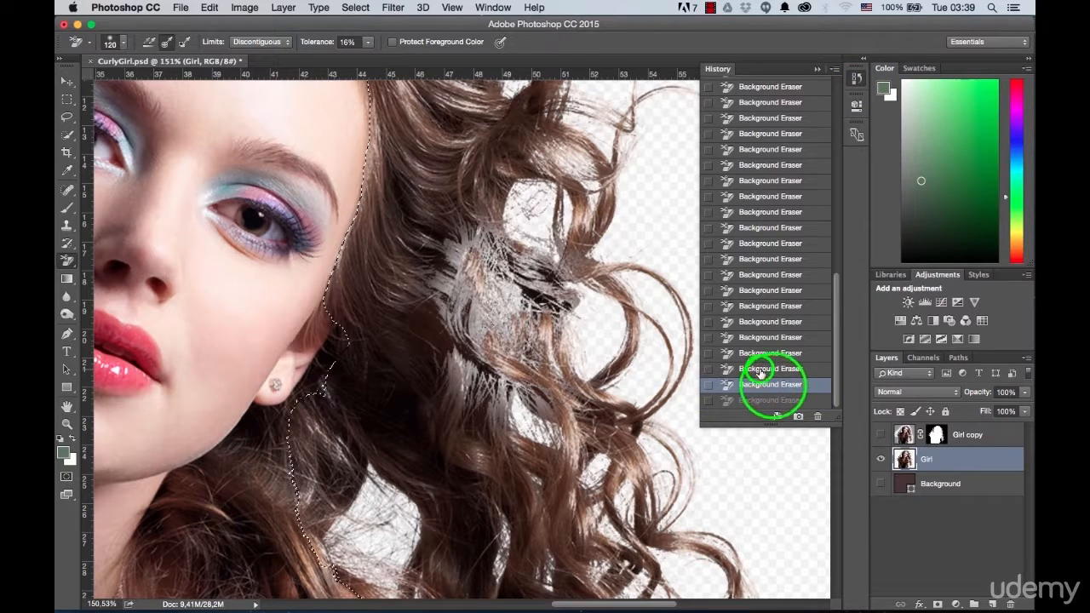
pyautogui.click(761, 371)
pyautogui.click(757, 354)
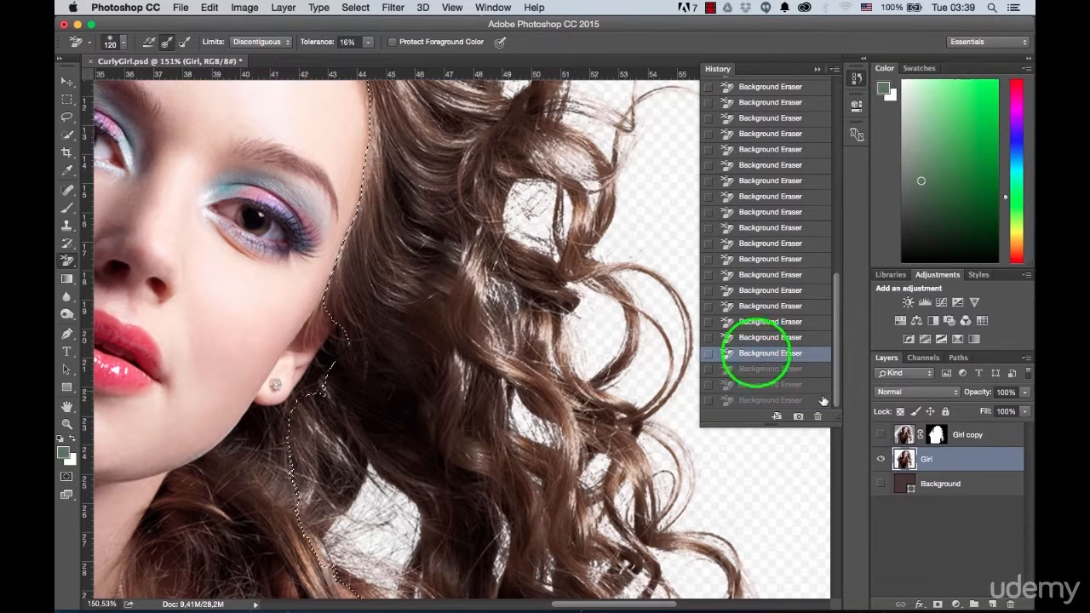
pyautogui.click(792, 369)
pyautogui.click(818, 416)
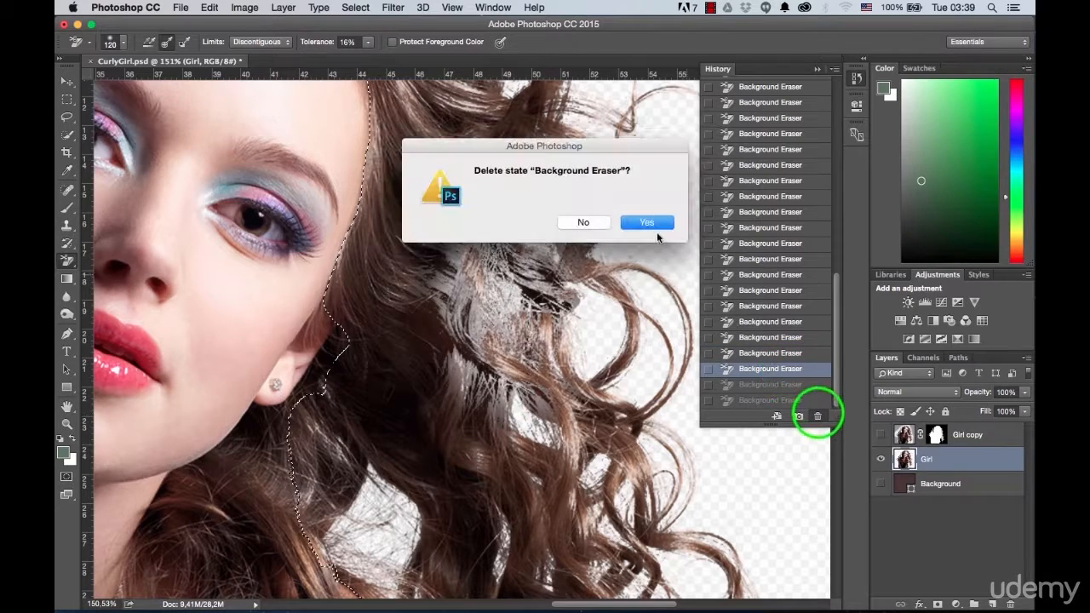
pyautogui.click(649, 223)
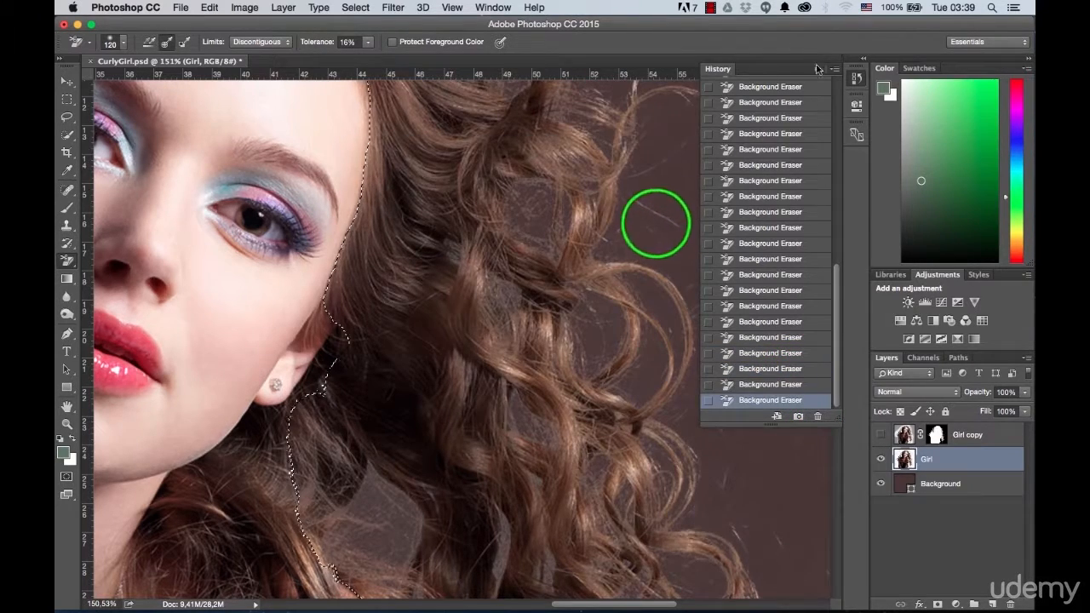
pyautogui.click(811, 73)
# Step: Examine the erased hair down along the upper arm, comparing it with the Background layer hidden and shown
pyautogui.moveTo(506, 445); pyautogui.dragTo(506, 350)
pyautogui.moveTo(385, 390); pyautogui.dragTo(401, 483)
pyautogui.moveTo(480, 470)
pyautogui.mouseDown()
pyautogui.moveTo(428, 304)
pyautogui.moveTo(409, 182)
pyautogui.mouseUp()
pyautogui.moveTo(544, 447); pyautogui.dragTo(491, 235)
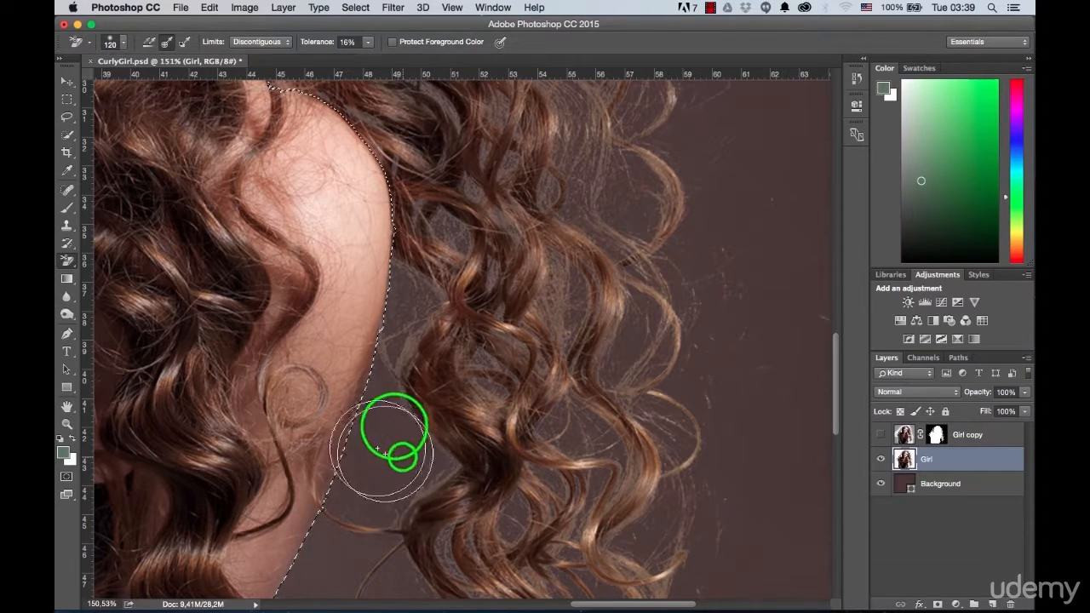
pyautogui.moveTo(470, 481); pyautogui.dragTo(466, 375)
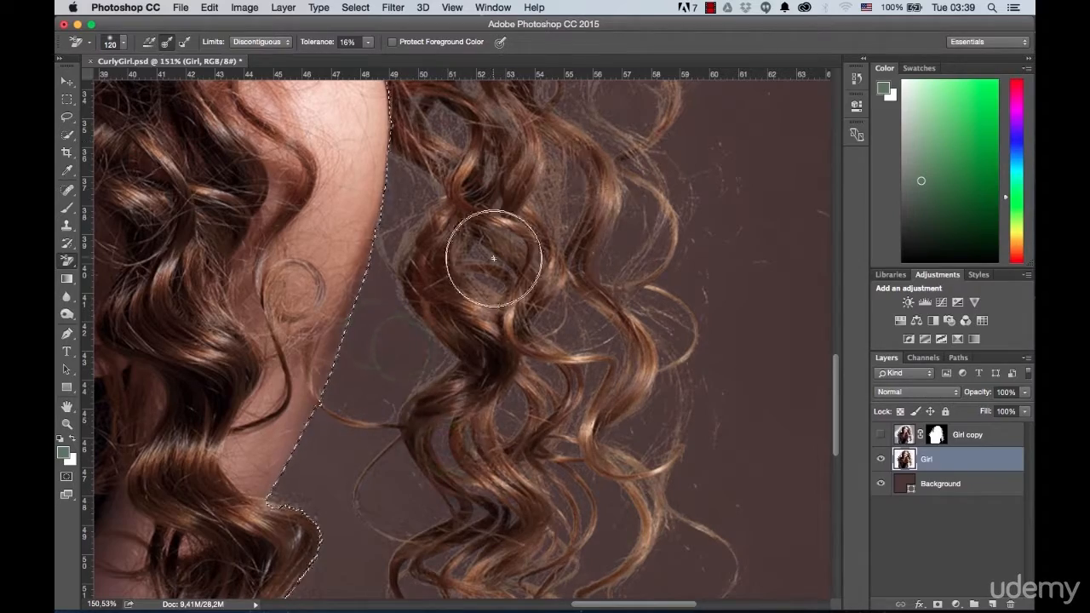
pyautogui.click(881, 484)
pyautogui.click(881, 484)
# Step: Examine the curl ends near the lower edge of the photo and the loose strands beside the arm for erasing flaws
pyautogui.scroll(-4, 511, 324)
pyautogui.moveTo(502, 345); pyautogui.dragTo(587, 214)
pyautogui.scroll(5, 452, 443)
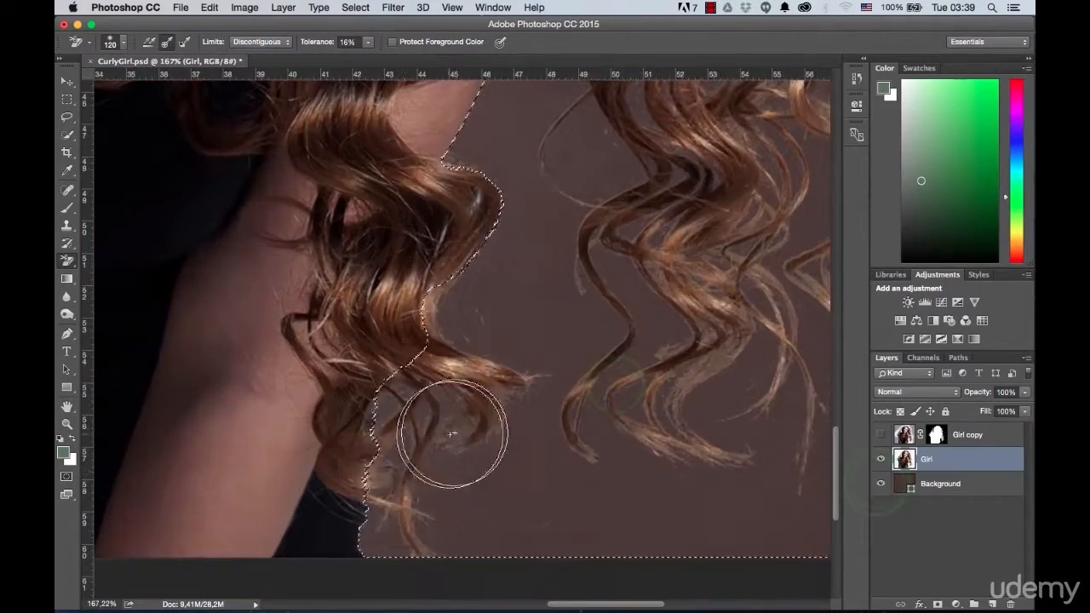
pyautogui.moveTo(653, 270); pyautogui.dragTo(407, 302)
pyautogui.scroll(-2, 421, 298)
pyautogui.scroll(5, 341, 205)
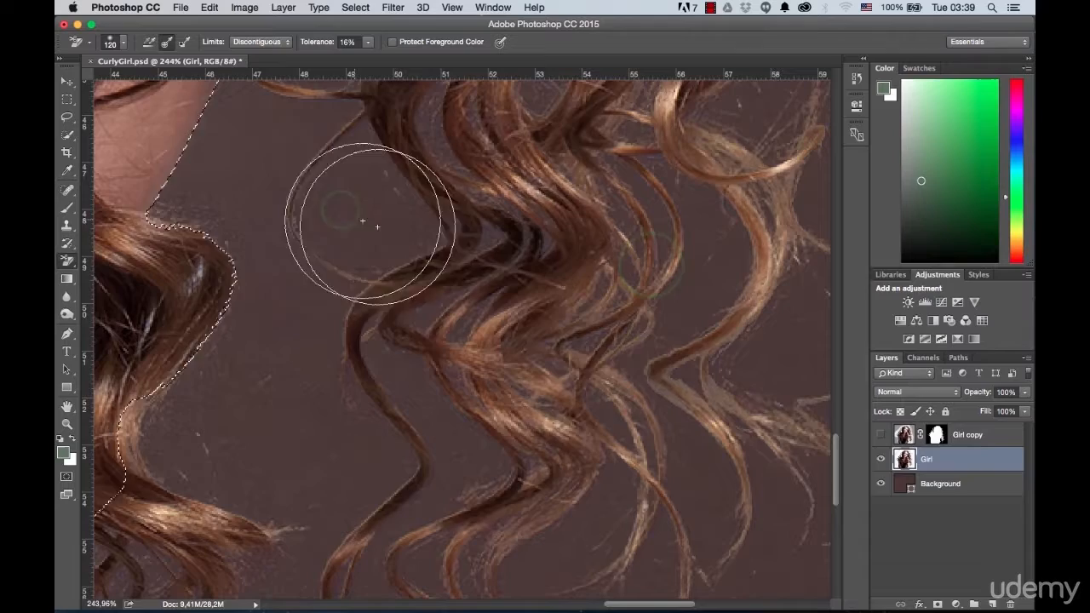
pyautogui.scroll(-2, 426, 239)
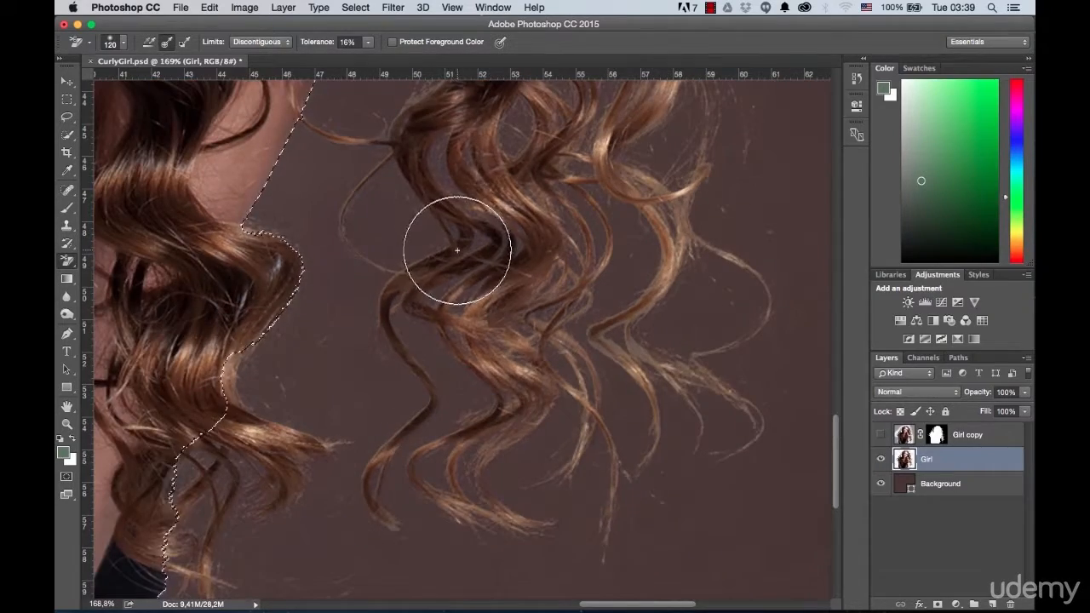
pyautogui.scroll(-3, 458, 251)
pyautogui.moveTo(467, 214); pyautogui.dragTo(555, 568)
pyautogui.moveTo(561, 222); pyautogui.dragTo(664, 434)
pyautogui.scroll(-1, 607, 385)
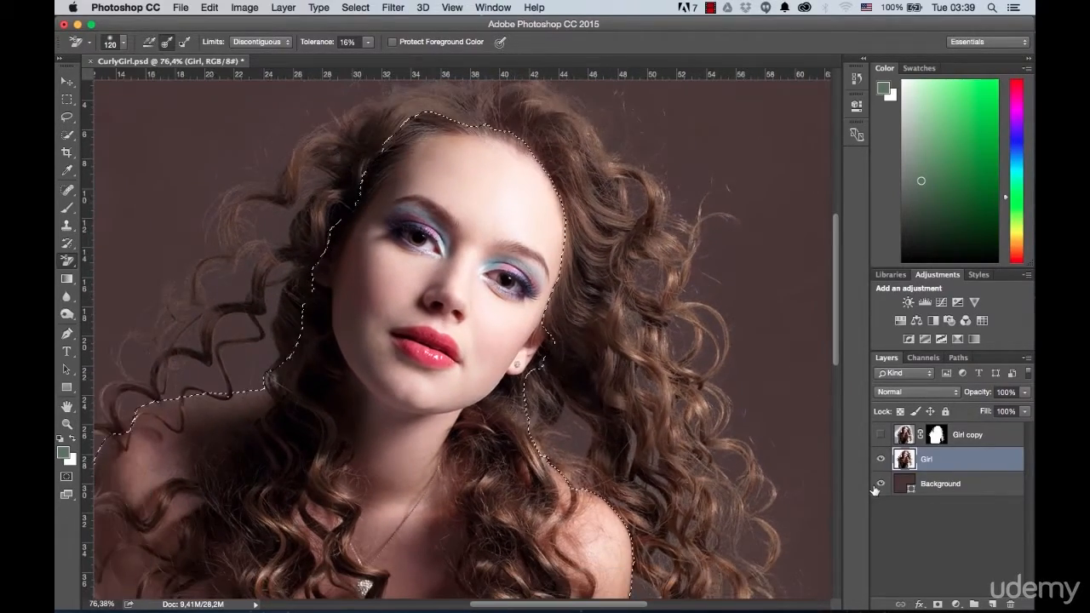
# Step: Check the hair at the crown for erased areas with the Background layer hidden, then show the layer again
pyautogui.click(879, 484)
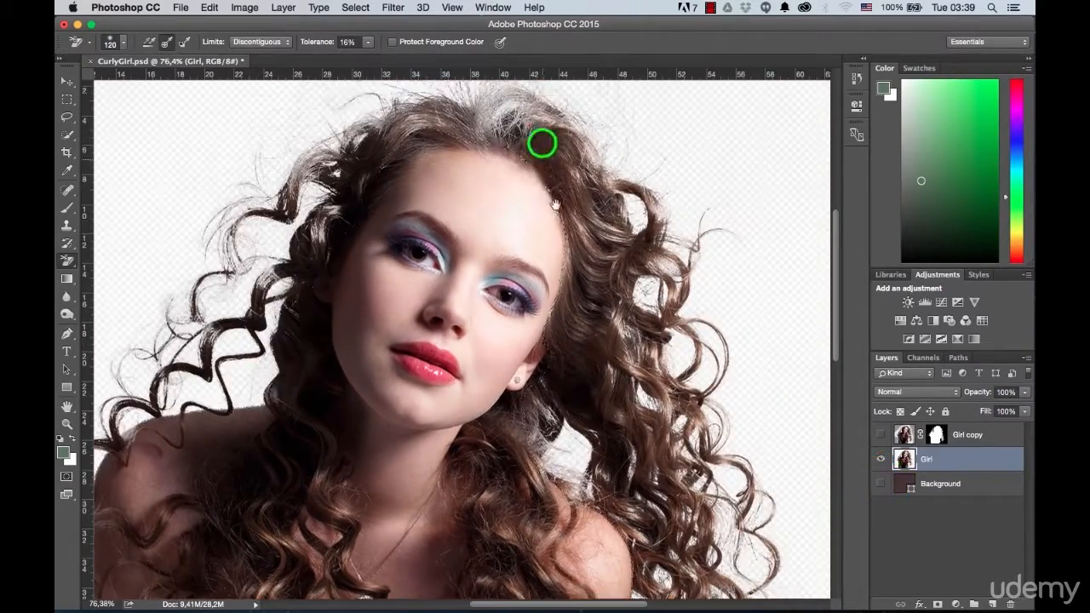
pyautogui.moveTo(542, 141); pyautogui.dragTo(567, 242)
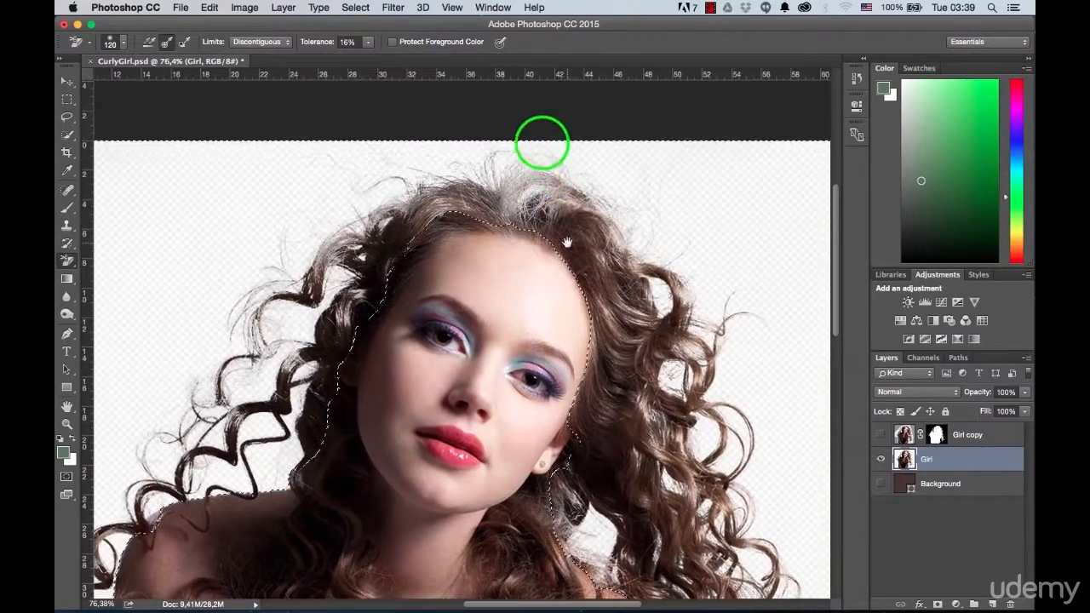
pyautogui.scroll(2, 531, 181)
pyautogui.moveTo(537, 182); pyautogui.dragTo(465, 174)
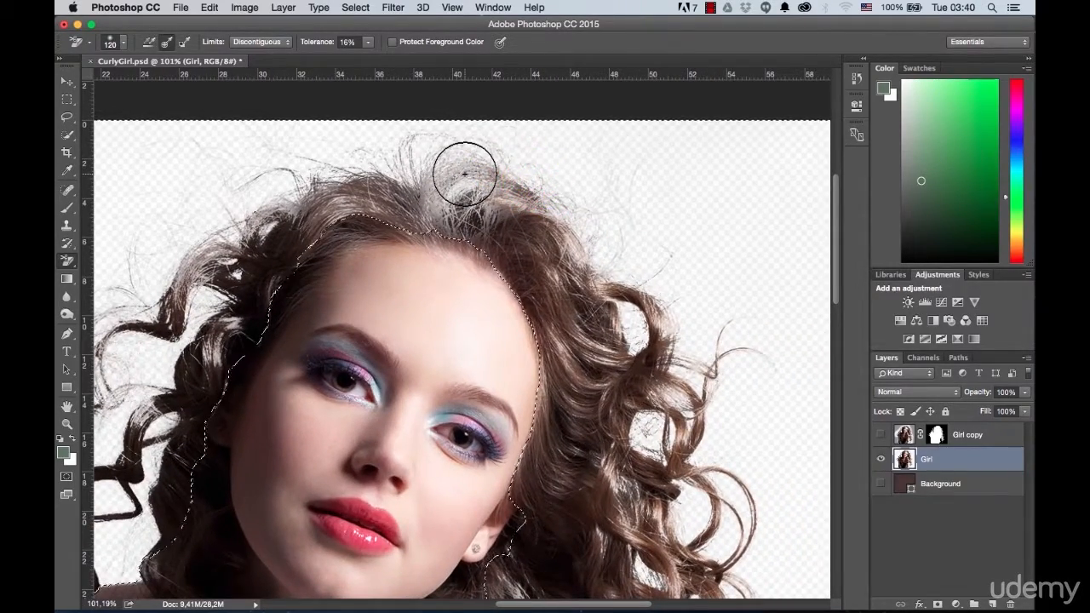
pyautogui.scroll(-2, 476, 176)
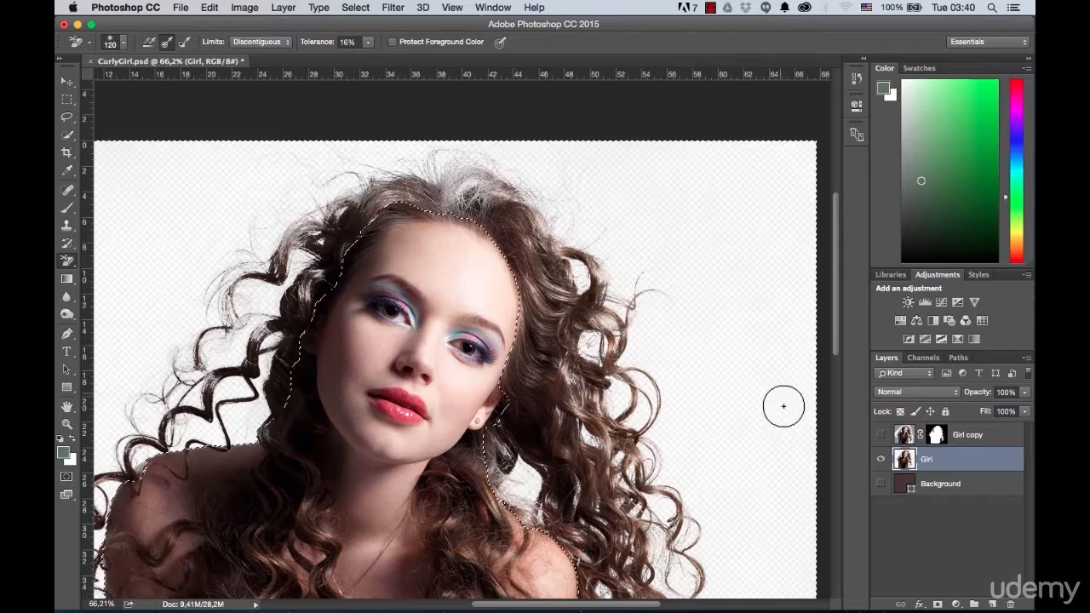
pyautogui.click(882, 484)
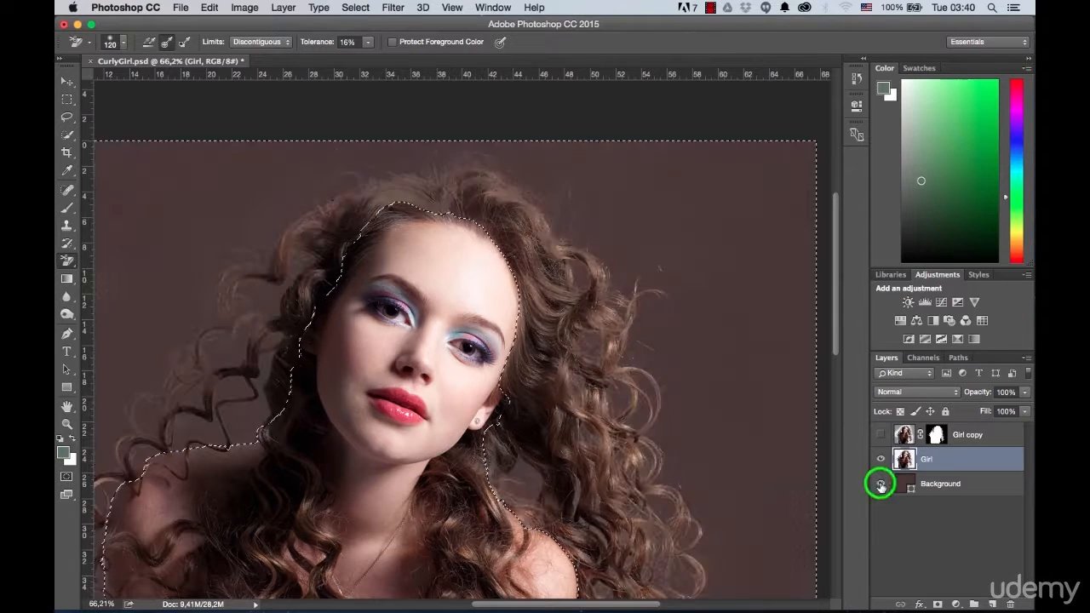
# Step: Change the Background layer's solid fill to the very dark reddish brown #271414
pyautogui.hotkey('ctrl', 'd')
pyautogui.scroll(-1, 473, 238)
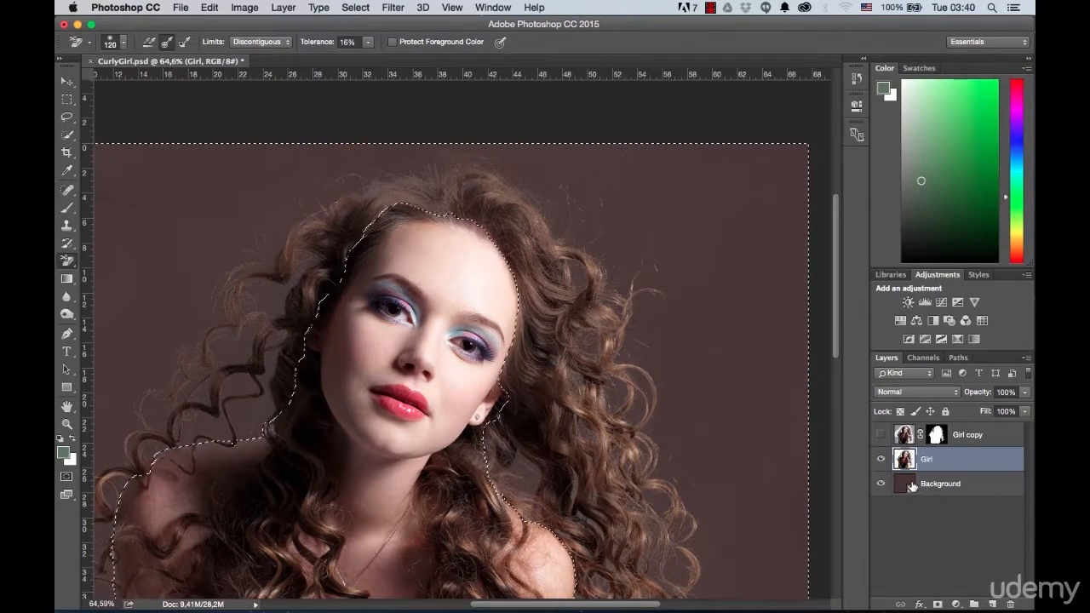
pyautogui.doubleClick(904, 485)
pyautogui.moveTo(553, 132); pyautogui.dragTo(843, 143)
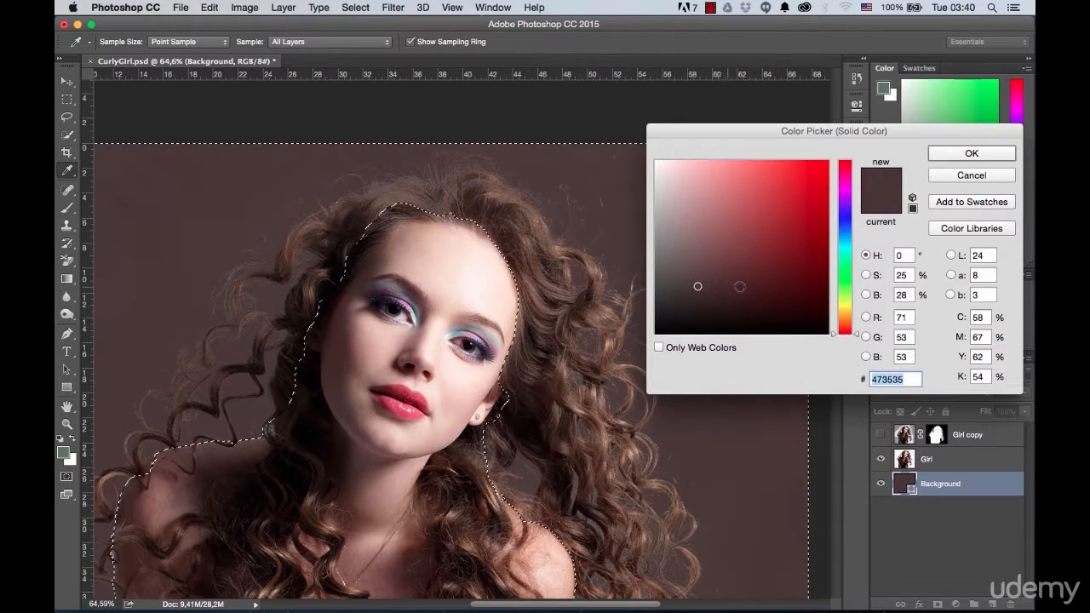
pyautogui.click(734, 232)
pyautogui.moveTo(734, 231)
pyautogui.mouseDown()
pyautogui.moveTo(701, 251)
pyautogui.moveTo(729, 277)
pyautogui.mouseUp()
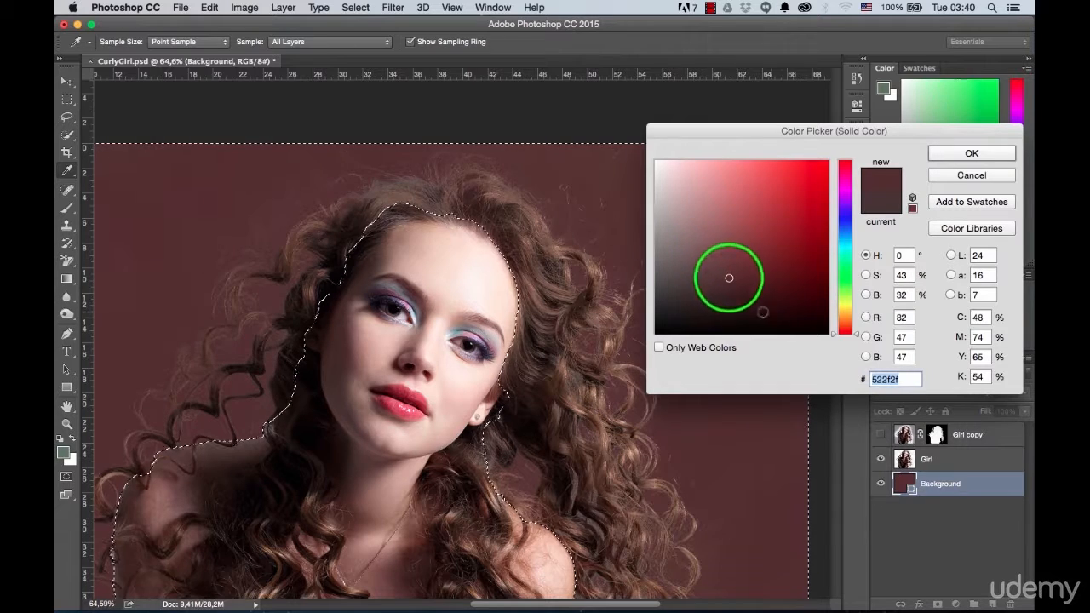
pyautogui.click(737, 307)
pyautogui.press('super+minus')
pyautogui.press('super+minus')
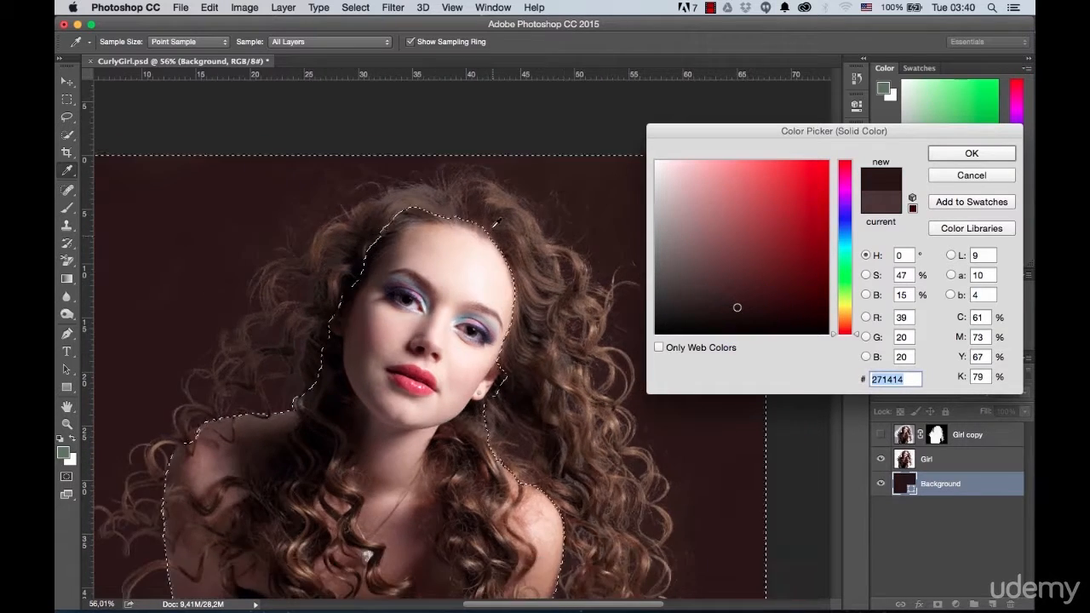
pyautogui.press('super+0')
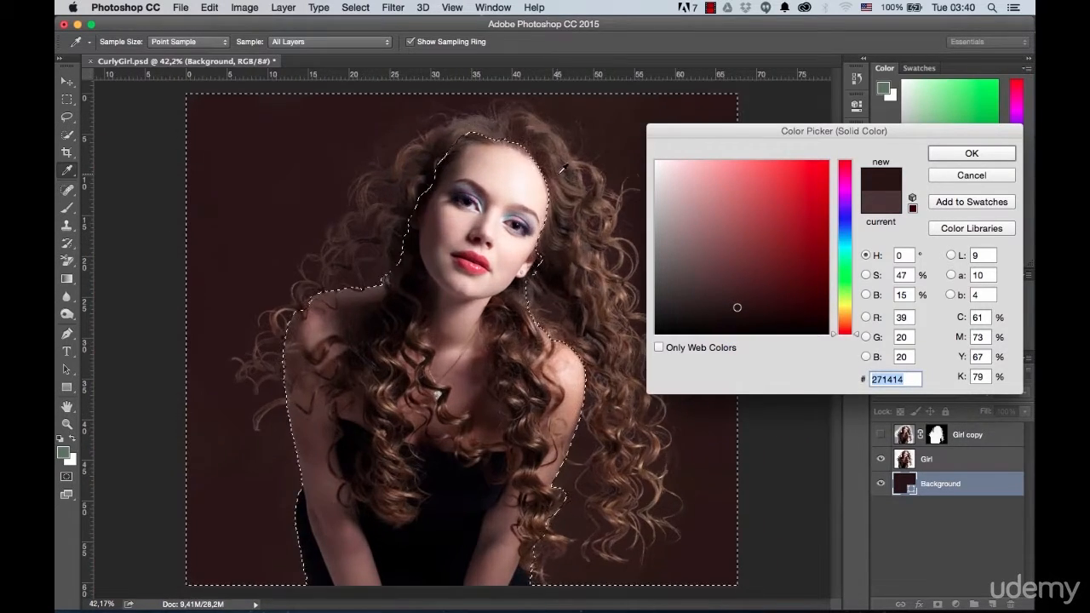
pyautogui.click(952, 161)
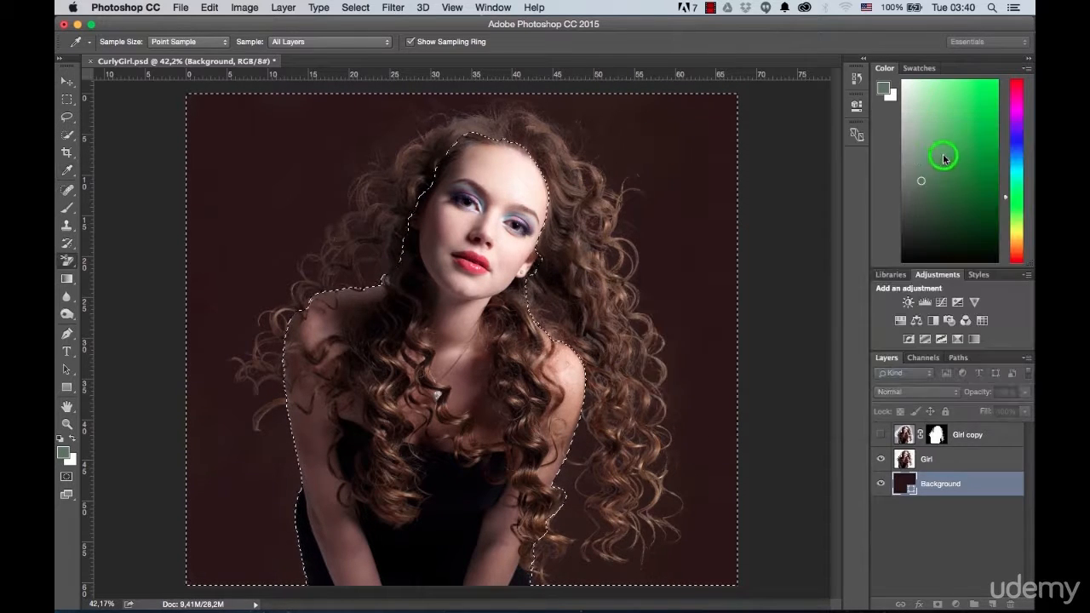
# Step: Deselect the selection around the girl and make the Girl layer active
pyautogui.press('e')
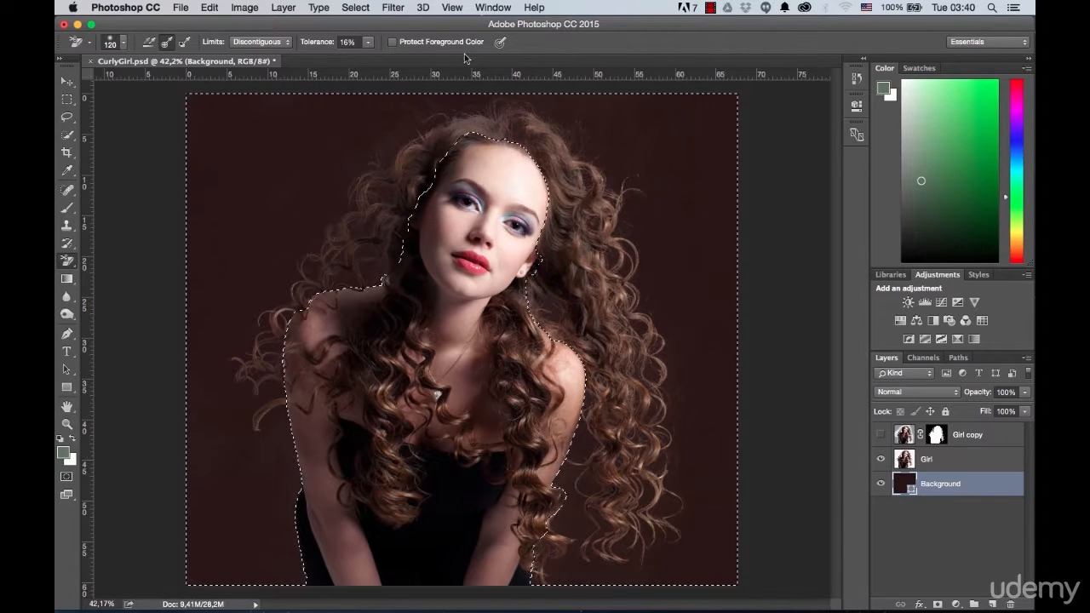
pyautogui.click(356, 8)
pyautogui.click(362, 38)
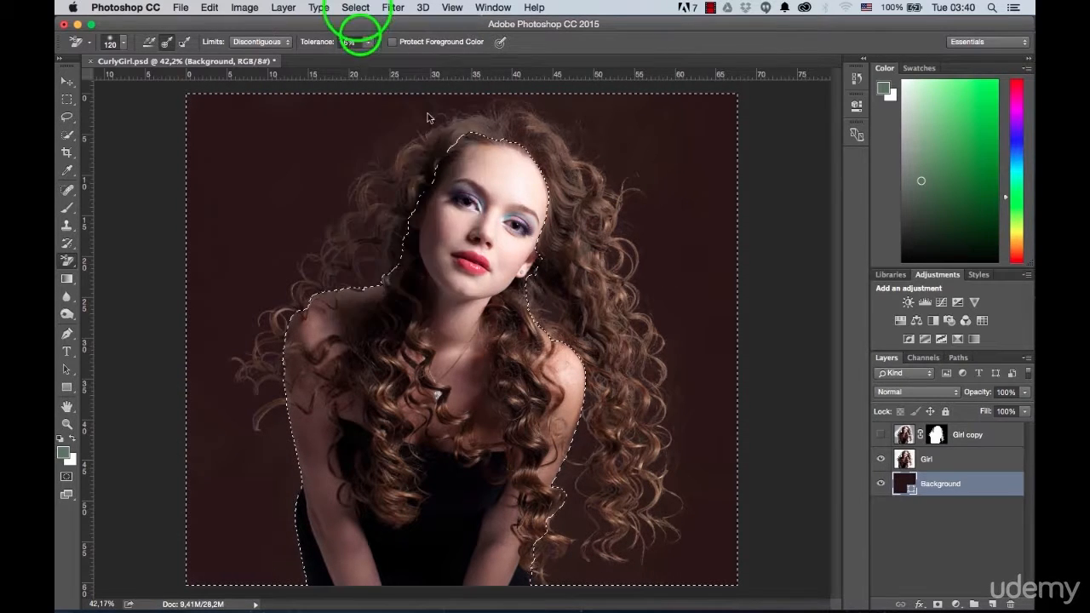
pyautogui.scroll(-2, 486, 207)
pyautogui.click(932, 459)
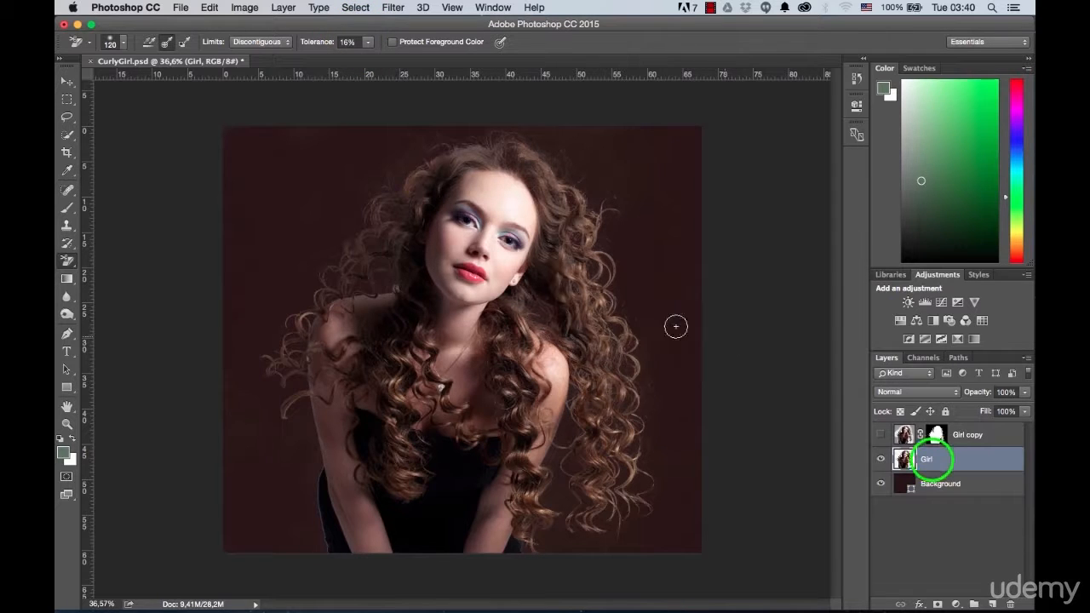
# Step: Flip the Girl layer horizontally and move it toward the right edge of the canvas
pyautogui.scroll(-1, 693, 331)
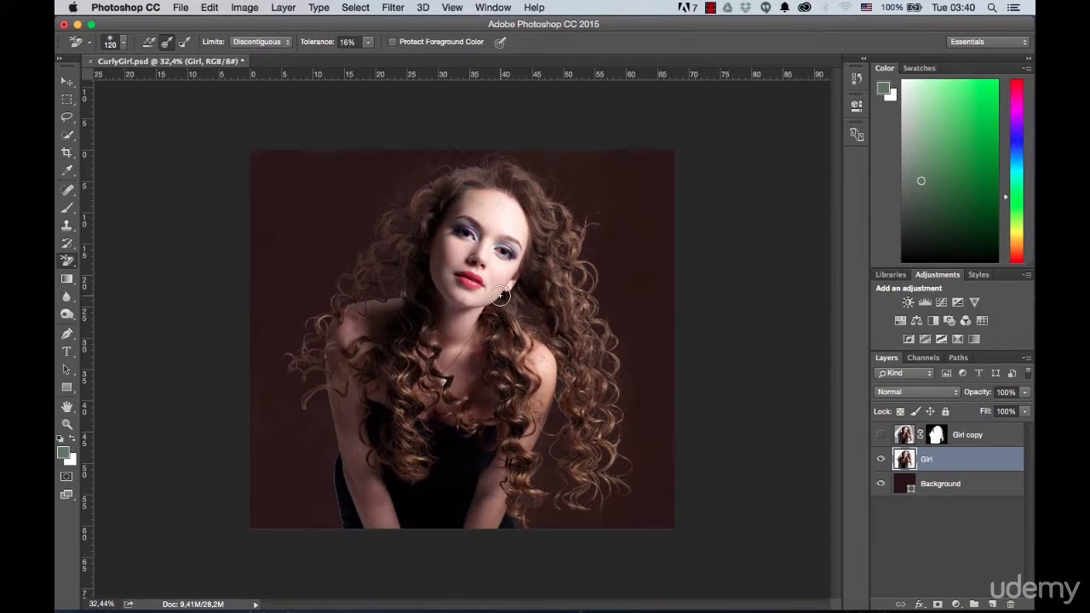
pyautogui.click(211, 10)
pyautogui.moveTo(239, 300)
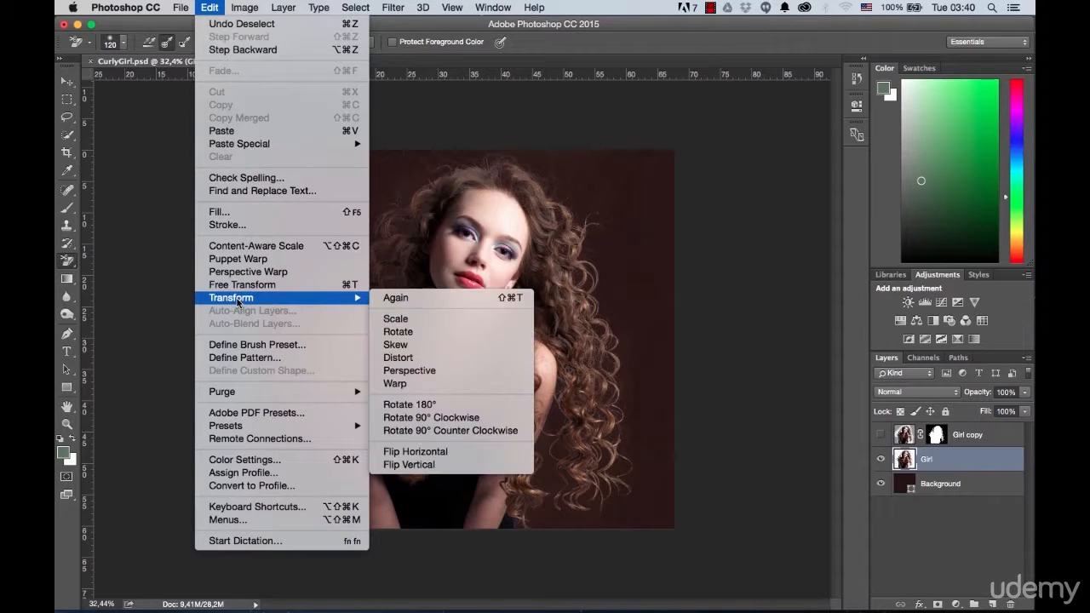
pyautogui.click(431, 452)
pyautogui.click(68, 81)
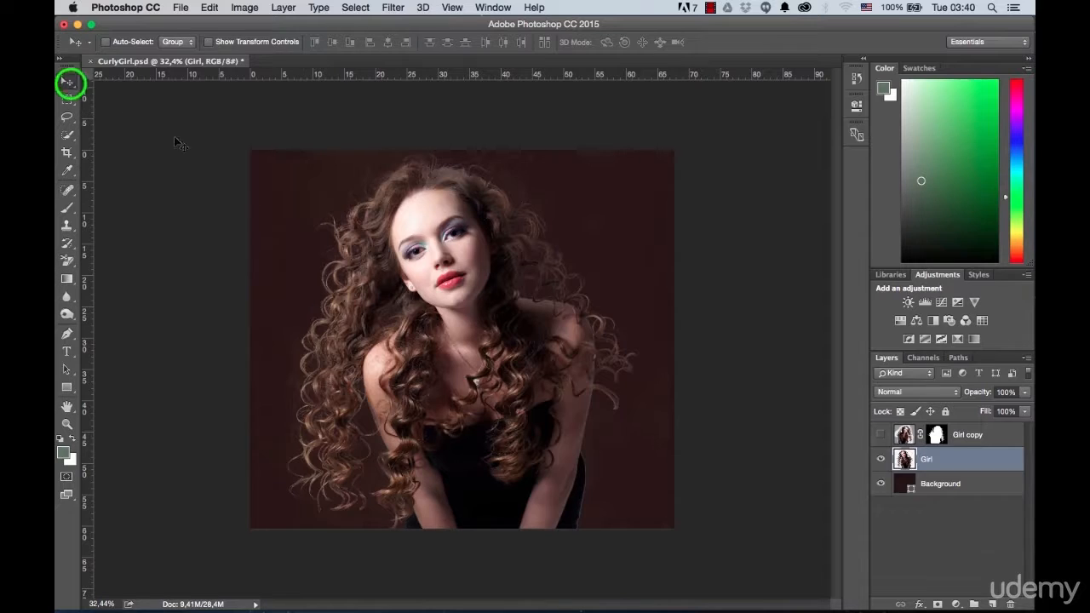
pyautogui.moveTo(410, 314); pyautogui.dragTo(571, 312)
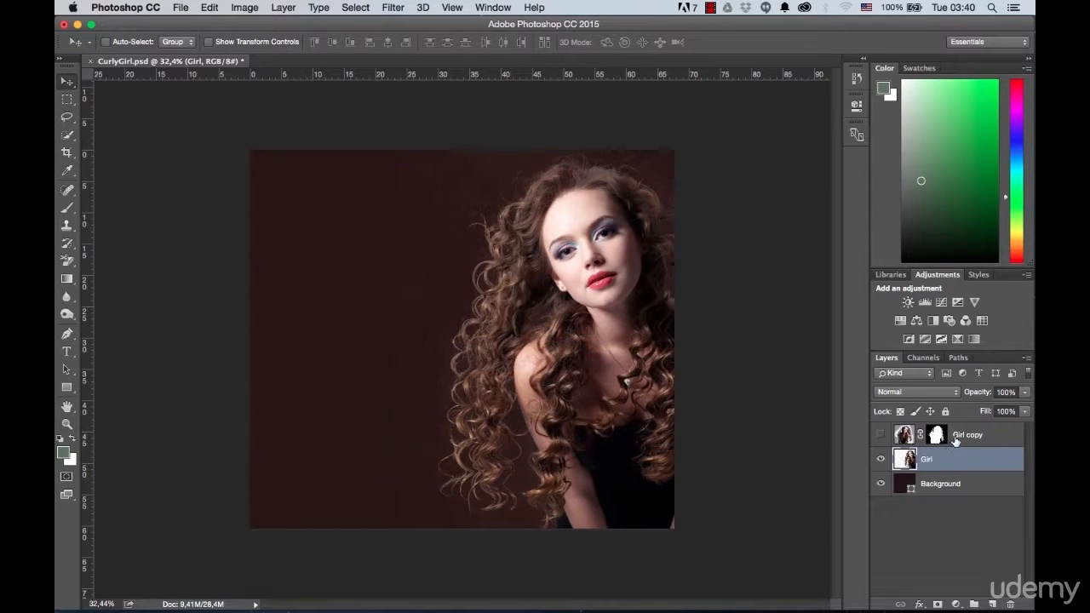
# Step: Show the masked Girl copy layer and move it to the left half of the canvas for comparison with the erased Girl layer
pyautogui.click(880, 434)
pyautogui.click(997, 437)
pyautogui.moveTo(545, 258); pyautogui.dragTo(214, 261)
pyautogui.scroll(5, 394, 483)
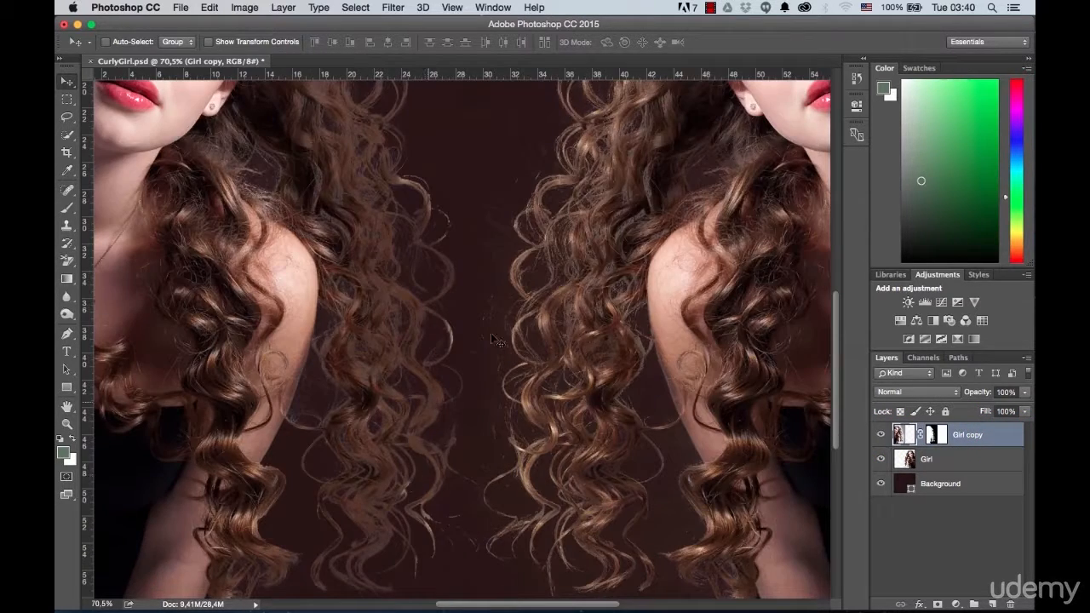
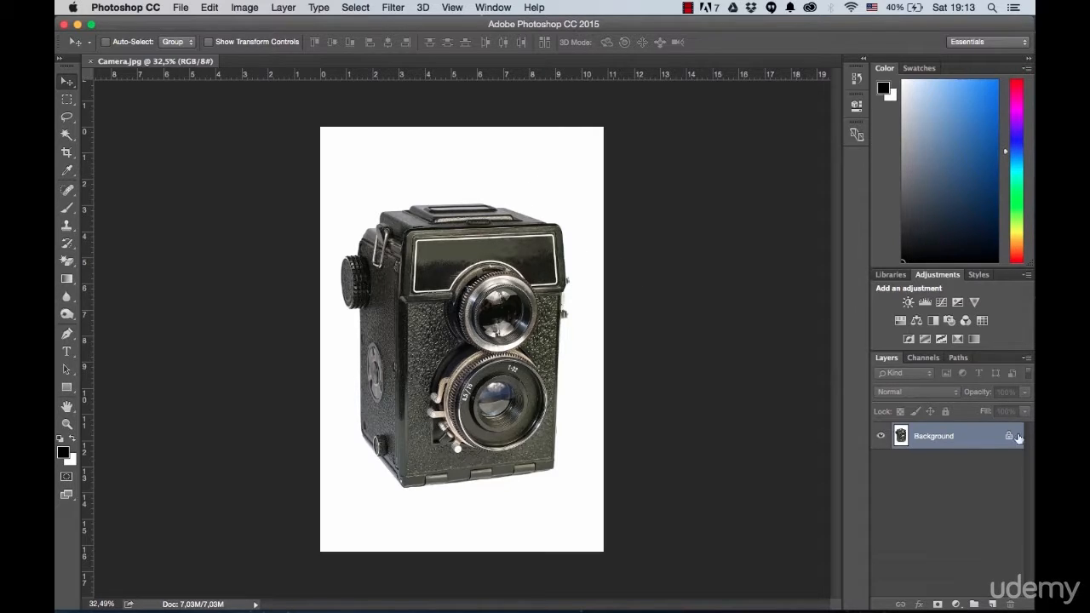
# Step: Unlock the Background layer of the camera photo and rename it Camera
pyautogui.click(1008, 437)
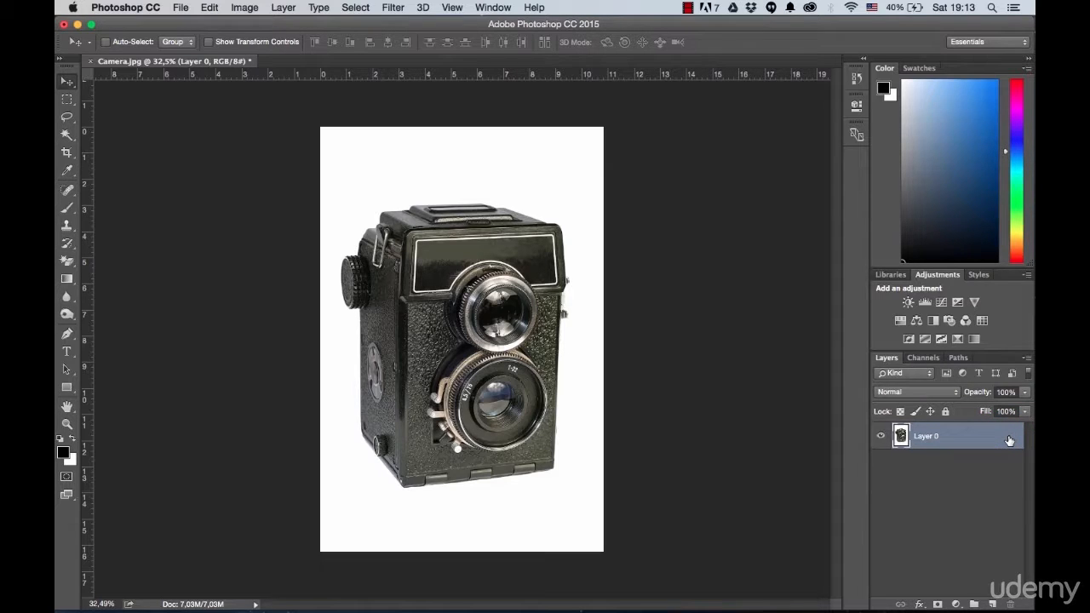
pyautogui.doubleClick(923, 437)
pyautogui.write('Camera')
pyautogui.press('Return')
# Step: Draw a rectangle shape of about 1351 x 1979 px covering the whole canvas and fill it with dark red #6b2121
pyautogui.click(67, 388)
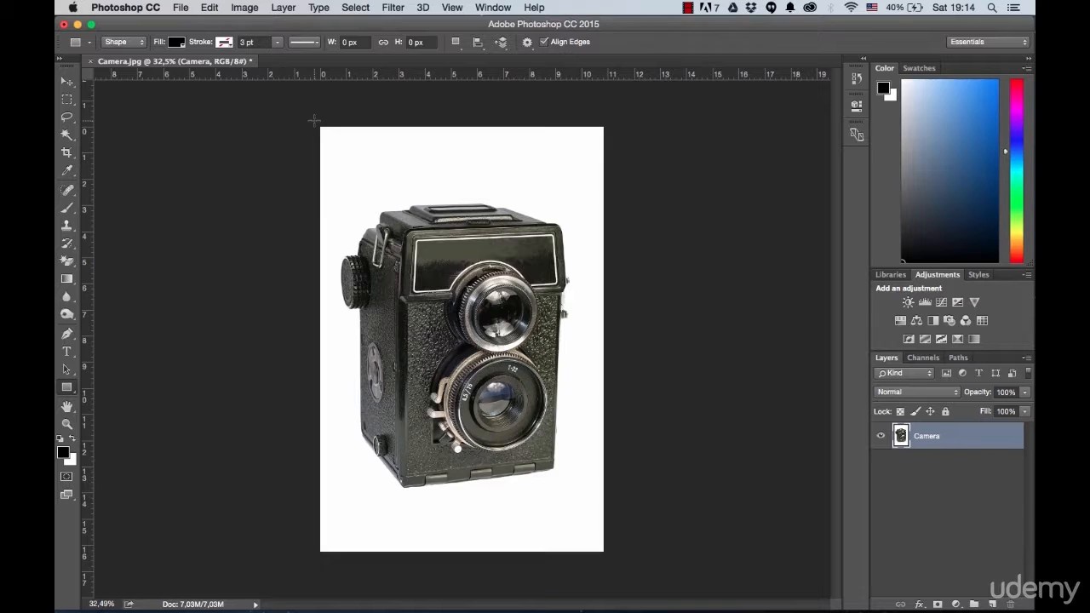
pyautogui.moveTo(317, 116); pyautogui.dragTo(612, 557)
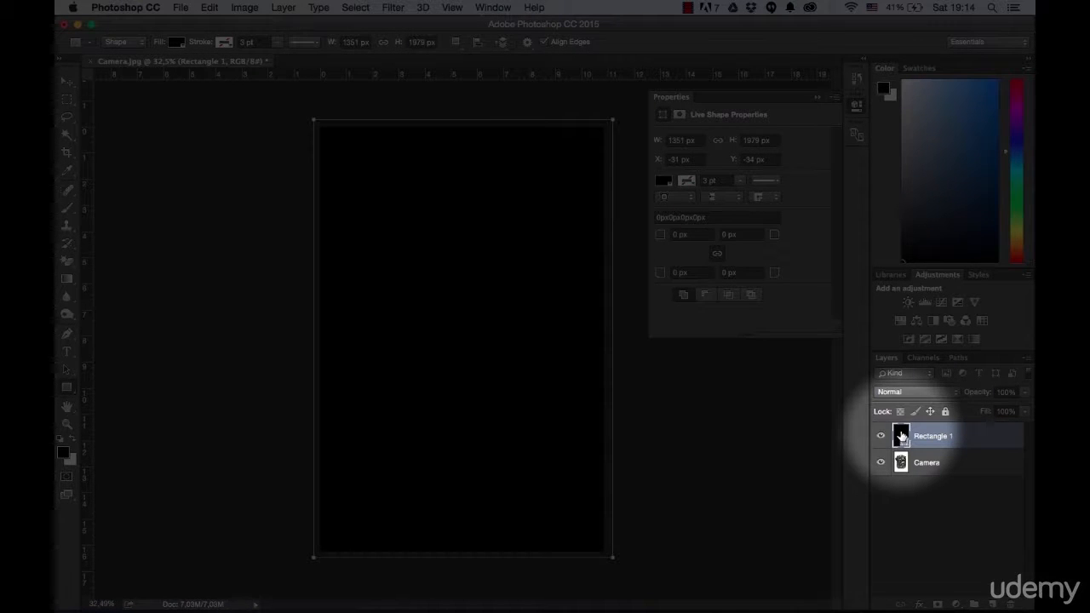
pyautogui.doubleClick(901, 436)
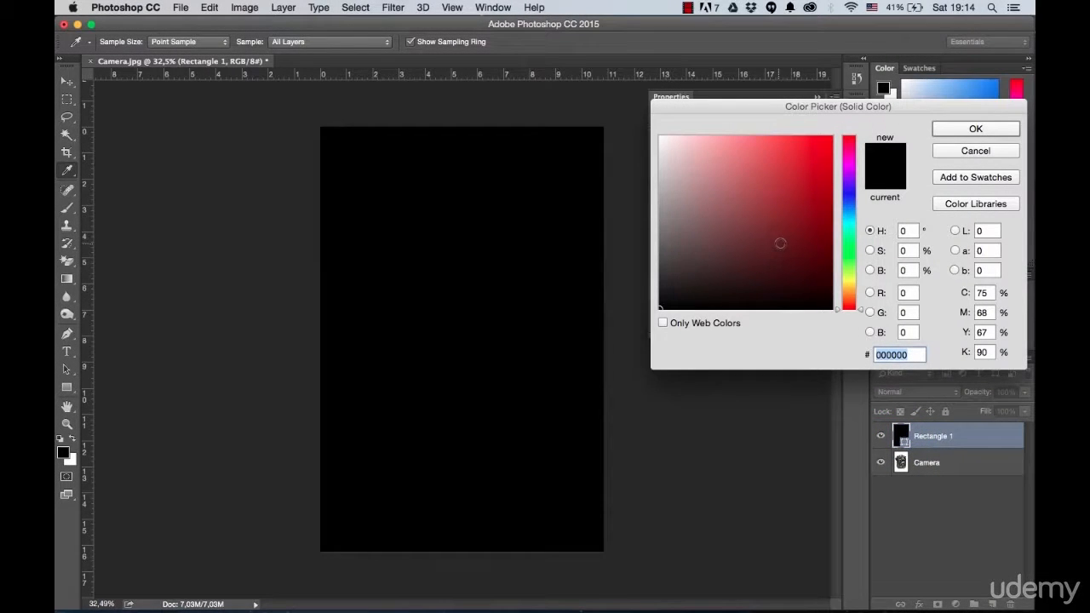
pyautogui.click(779, 237)
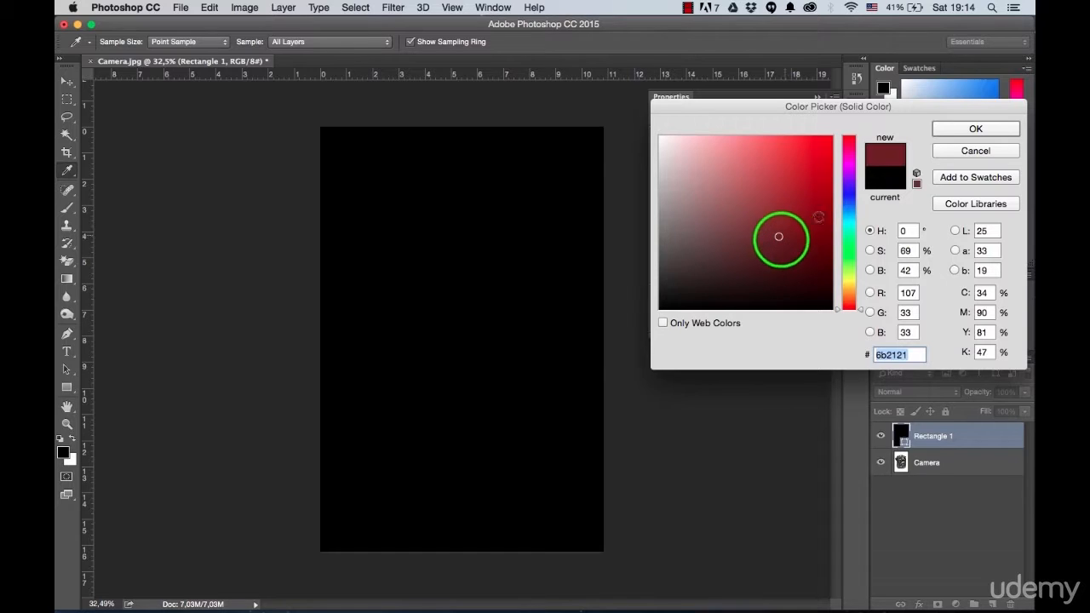
pyautogui.click(955, 129)
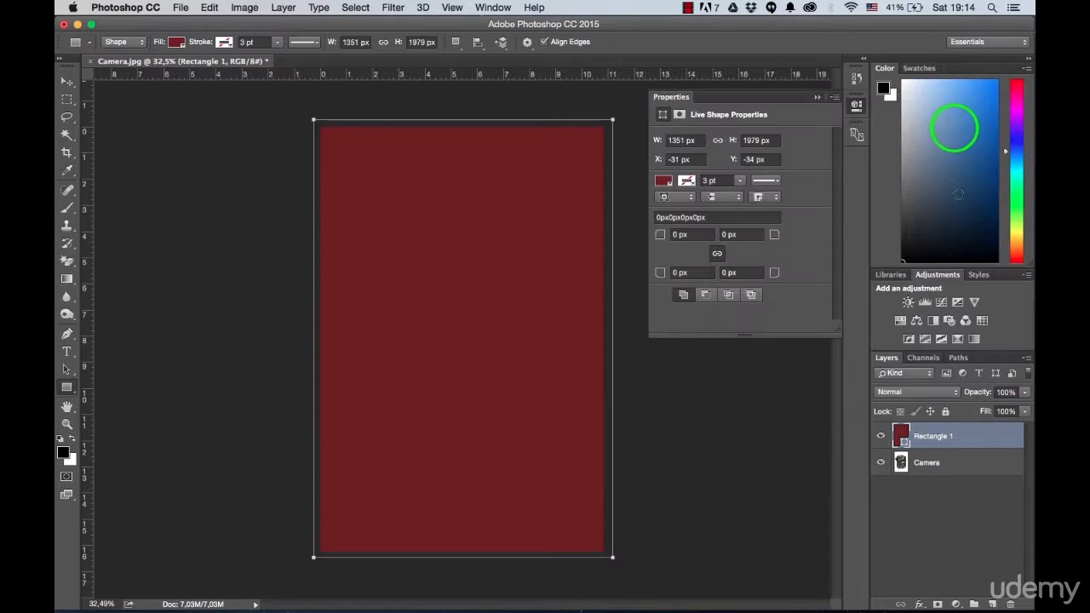
# Step: Rename the rectangle layer Background and place it below the Camera layer
pyautogui.doubleClick(944, 437)
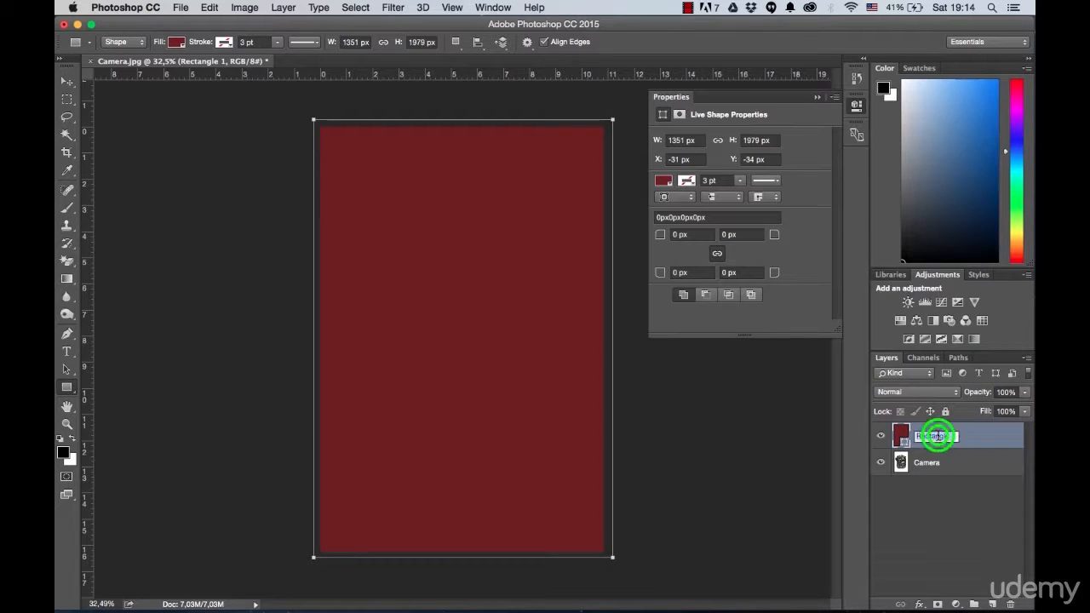
pyautogui.write('Background')
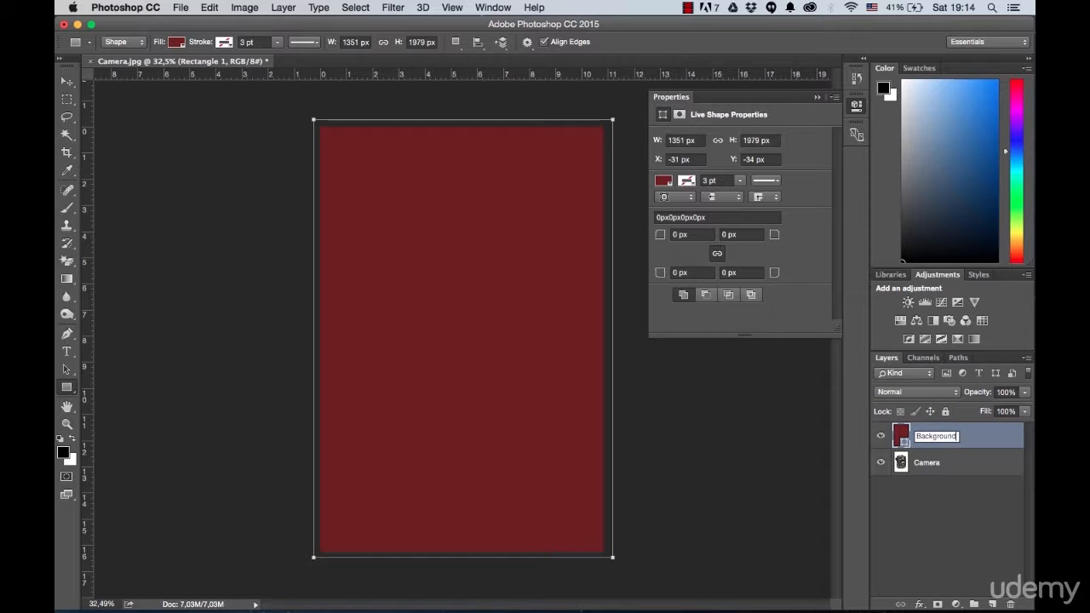
pyautogui.press('Return')
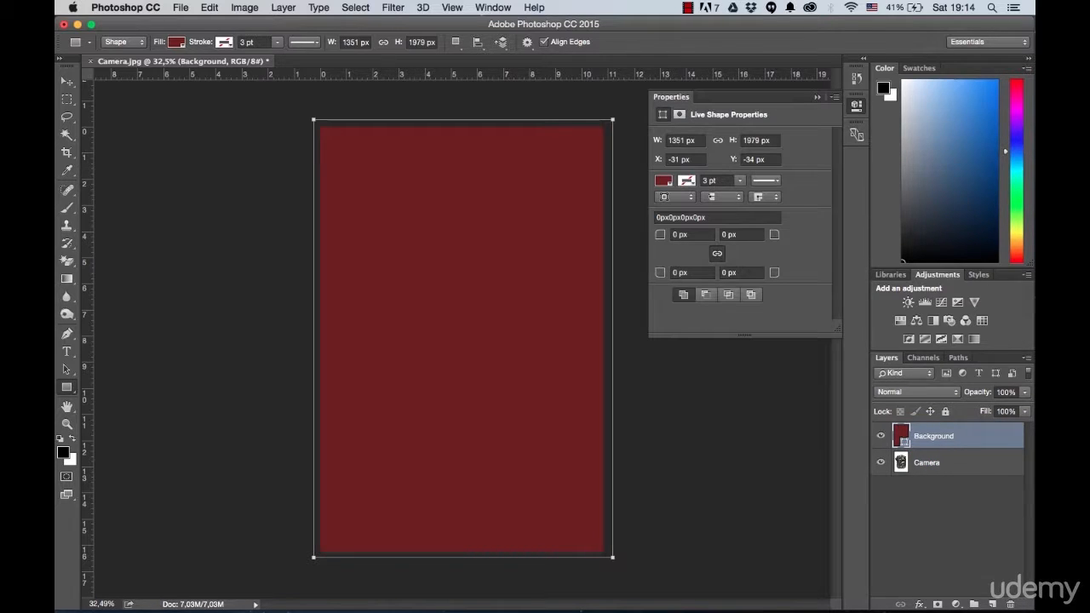
pyautogui.moveTo(916, 424); pyautogui.dragTo(931, 463)
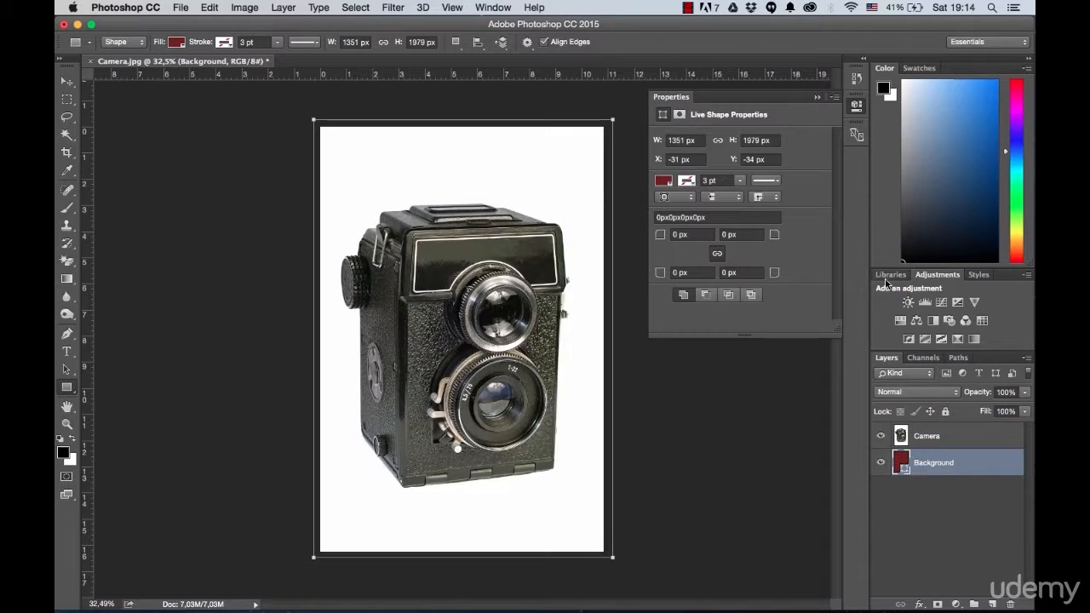
pyautogui.click(817, 97)
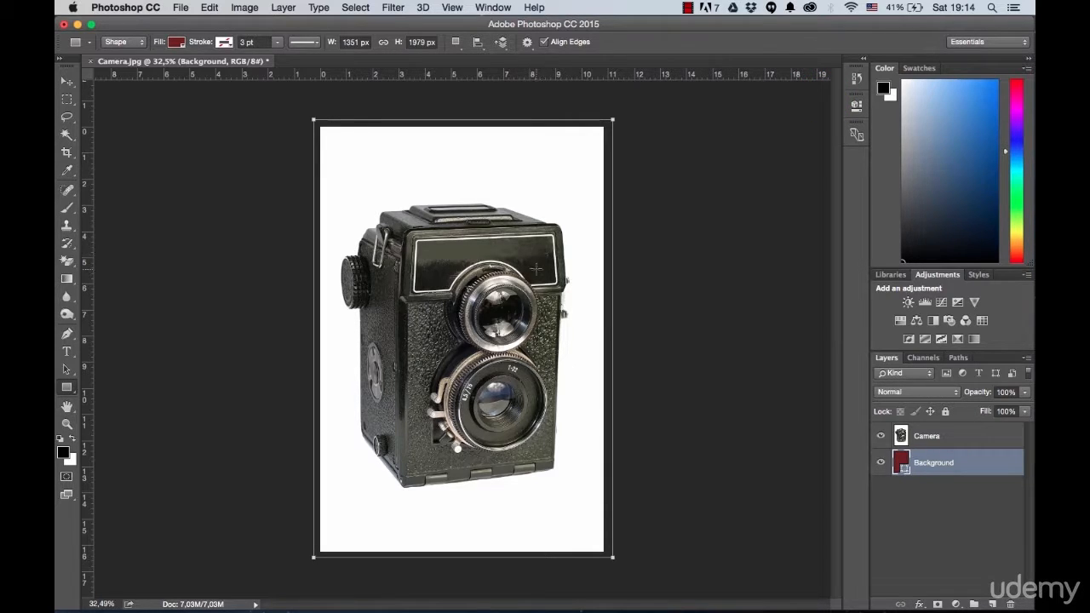
# Step: Apply the Magic Eraser with the Background shape layer active and rasterize that shape
pyautogui.click(66, 261)
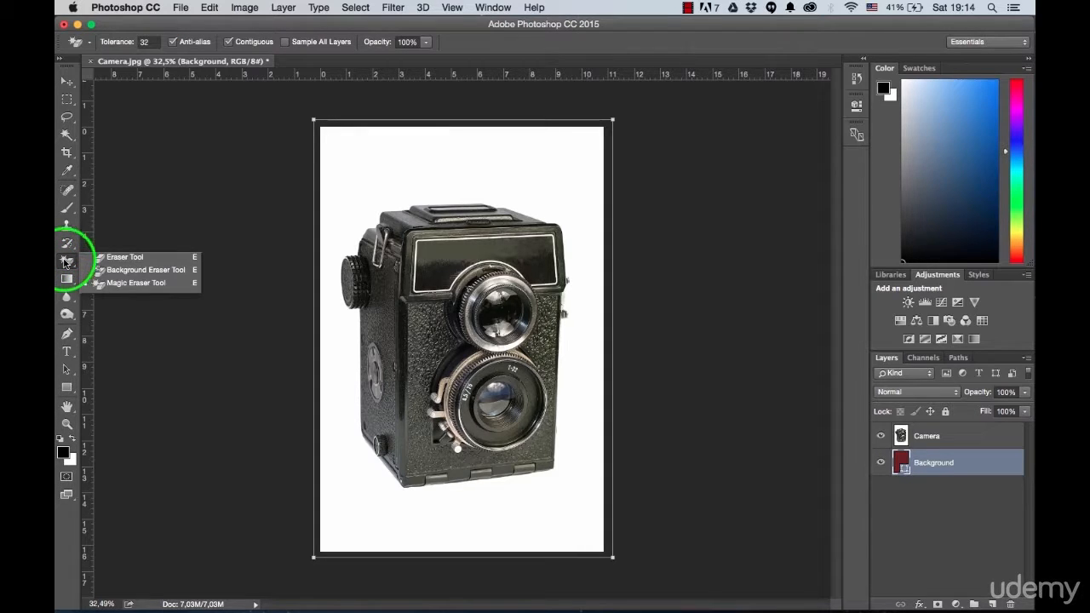
pyautogui.click(132, 283)
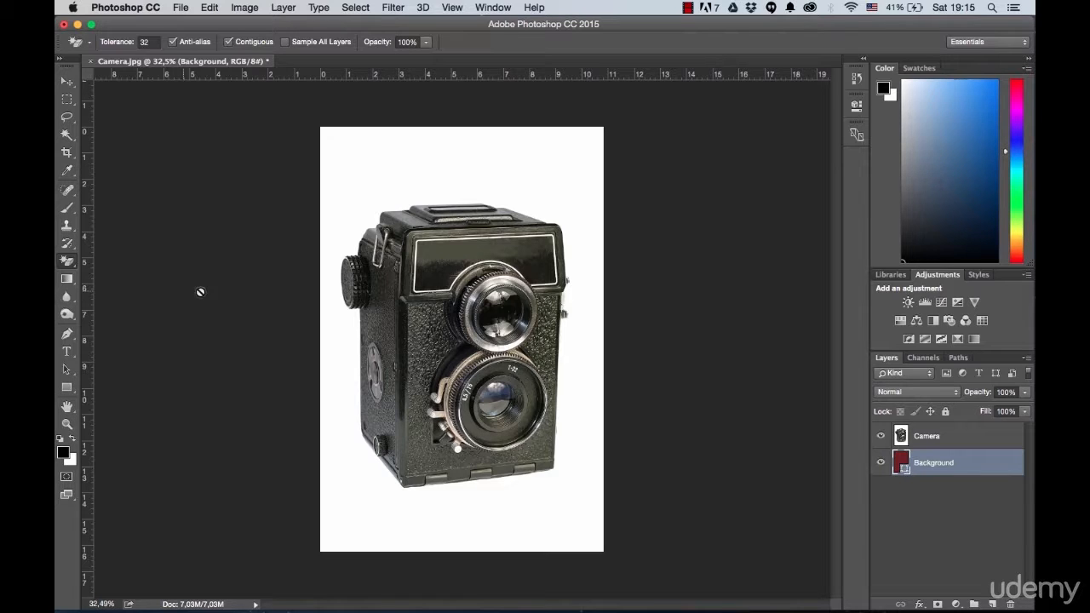
pyautogui.click(560, 173)
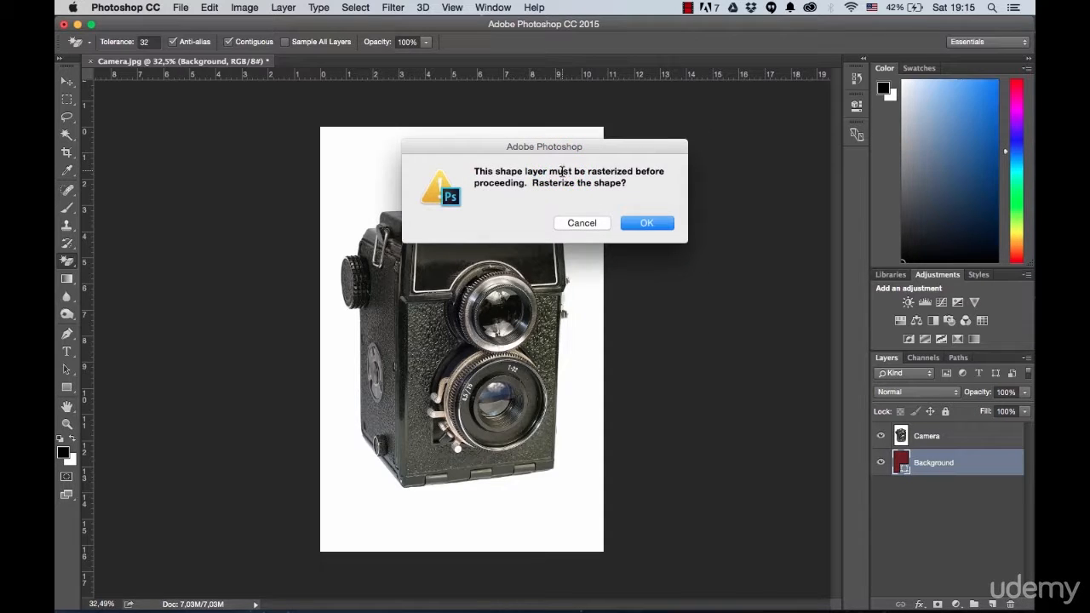
pyautogui.click(638, 225)
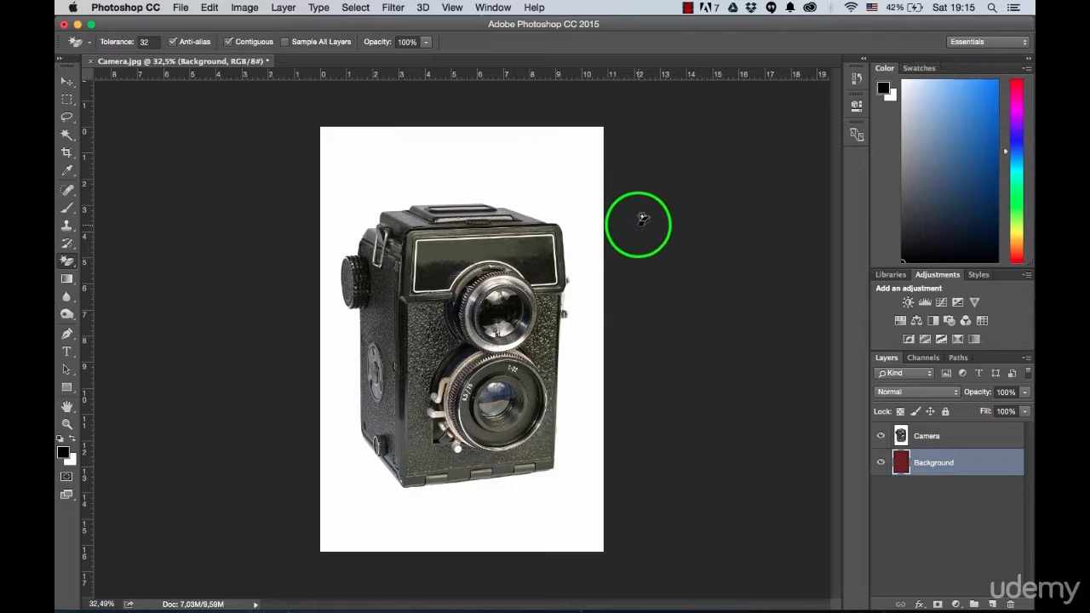
# Step: Erase the white area around the camera on the Camera layer using the Magic Eraser with tolerance 32
pyautogui.click(937, 437)
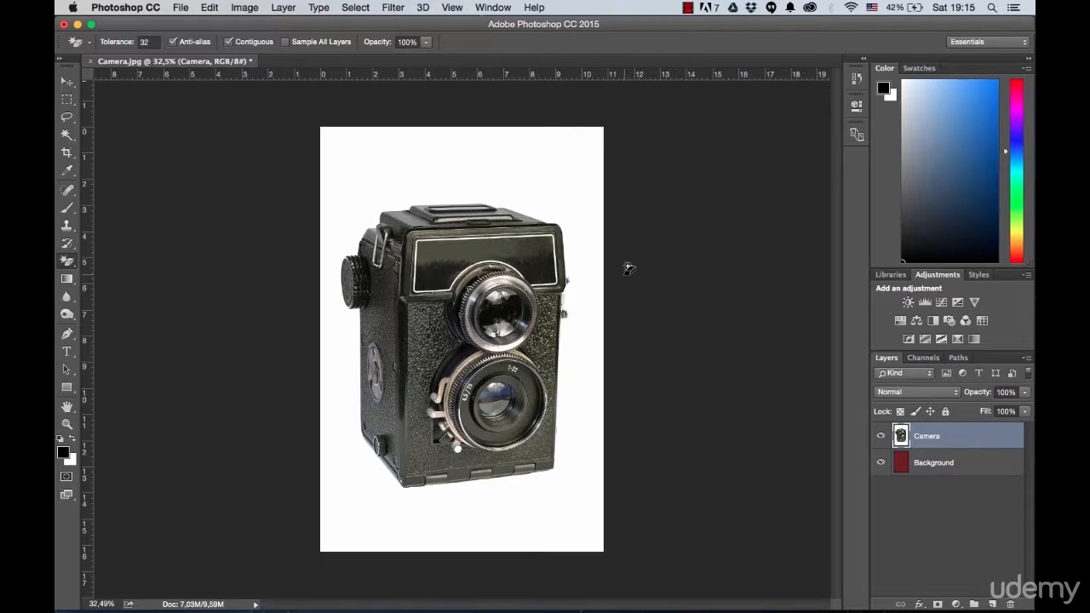
pyautogui.click(566, 184)
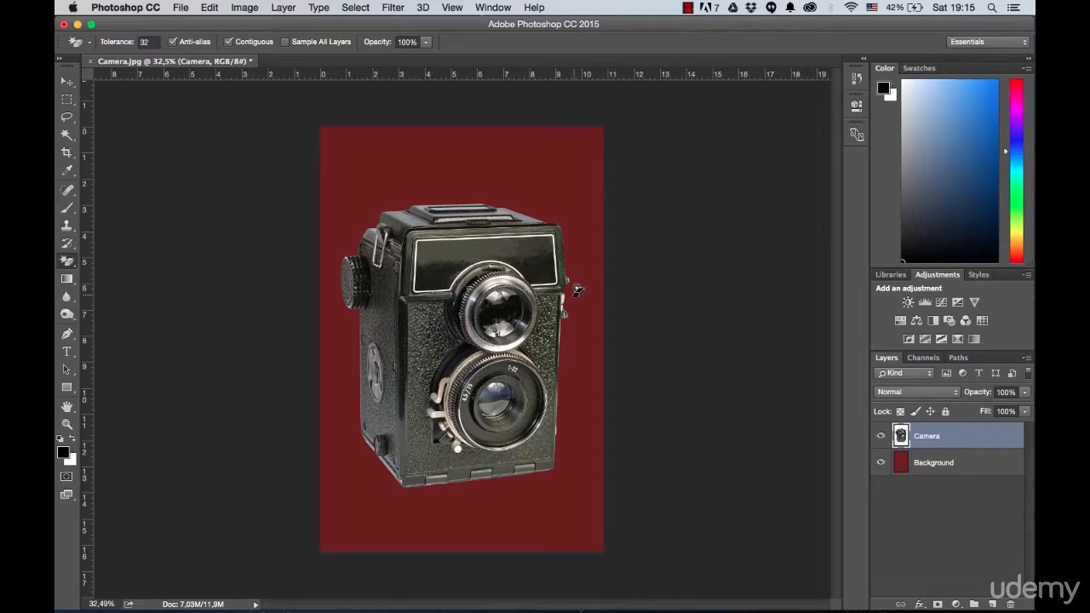
# Step: Examine the erased camera edges up close, at the side levers and the lower knob, and return to the full image
pyautogui.scroll(1, 576, 307)
pyautogui.scroll(5, 576, 307)
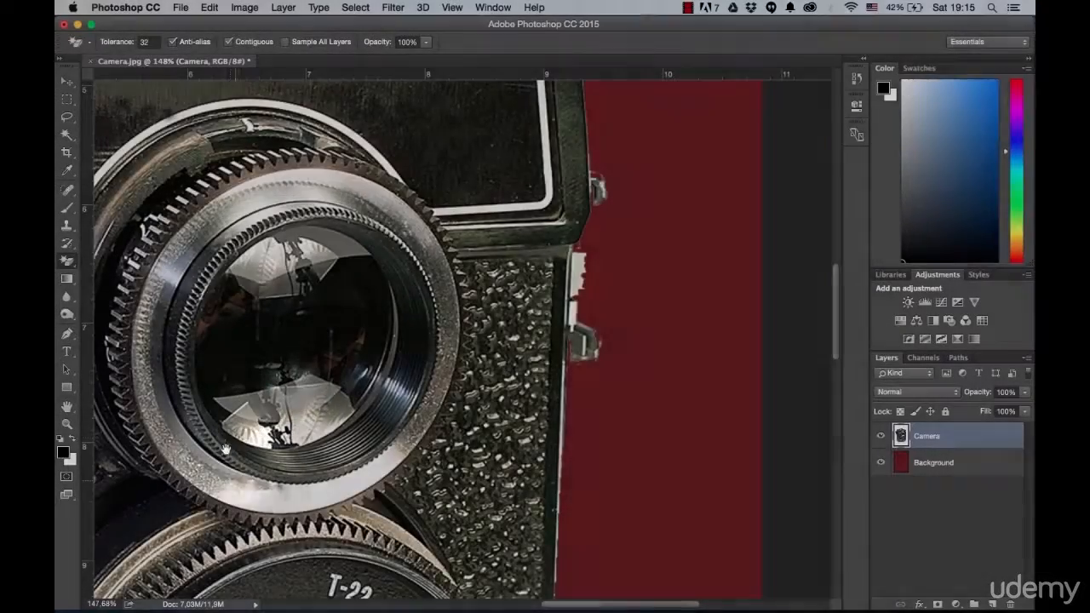
pyautogui.moveTo(232, 483); pyautogui.dragTo(401, 281)
pyautogui.moveTo(262, 447); pyautogui.dragTo(488, 241)
pyautogui.moveTo(448, 283); pyautogui.dragTo(475, 274)
pyautogui.scroll(5, 379, 351)
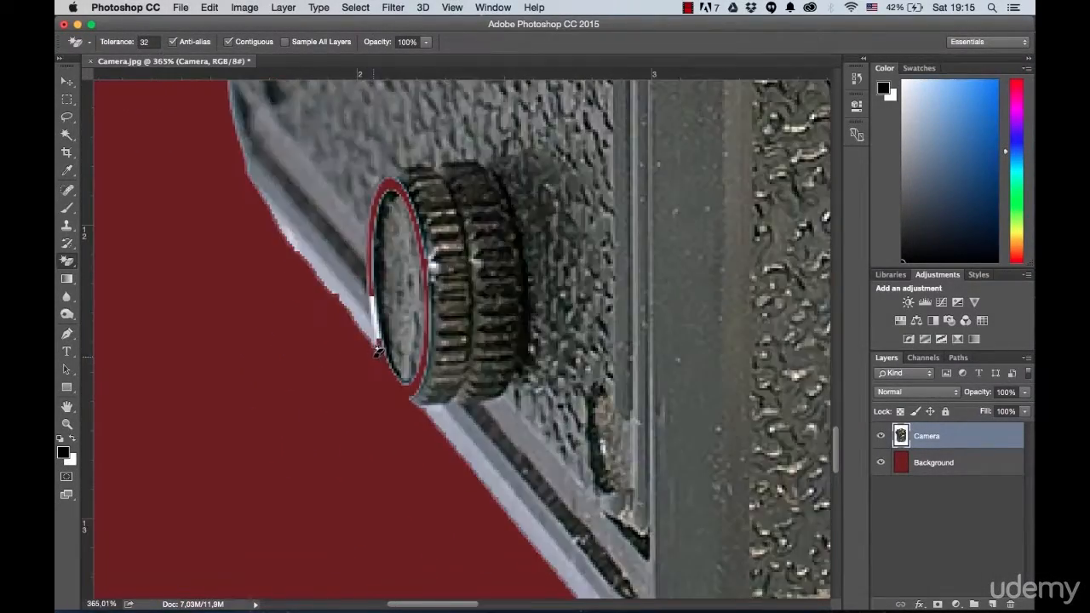
pyautogui.scroll(-4, 452, 312)
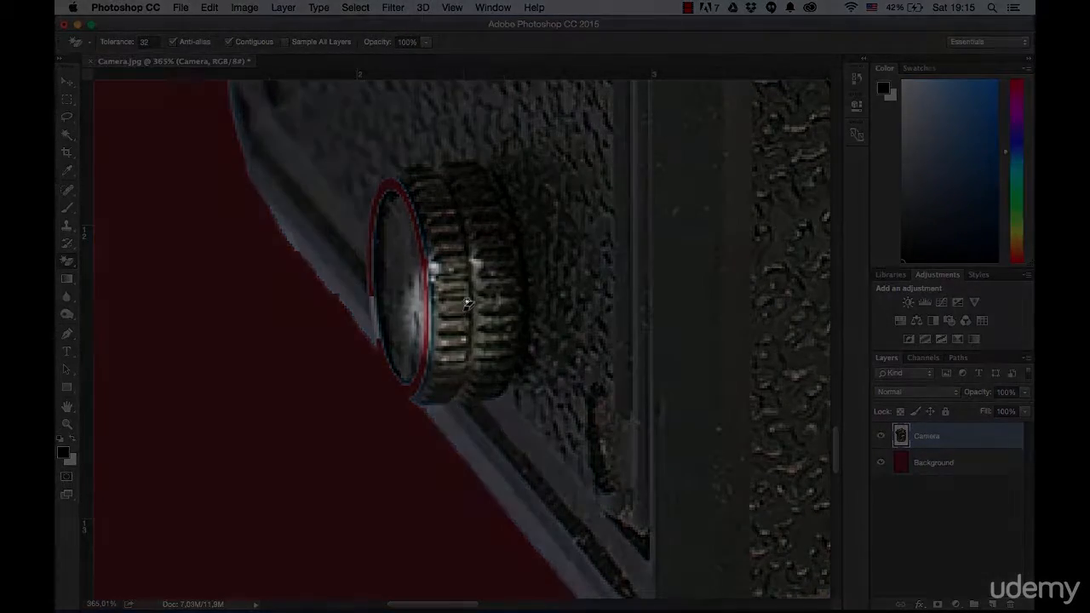
pyautogui.press('super+0')
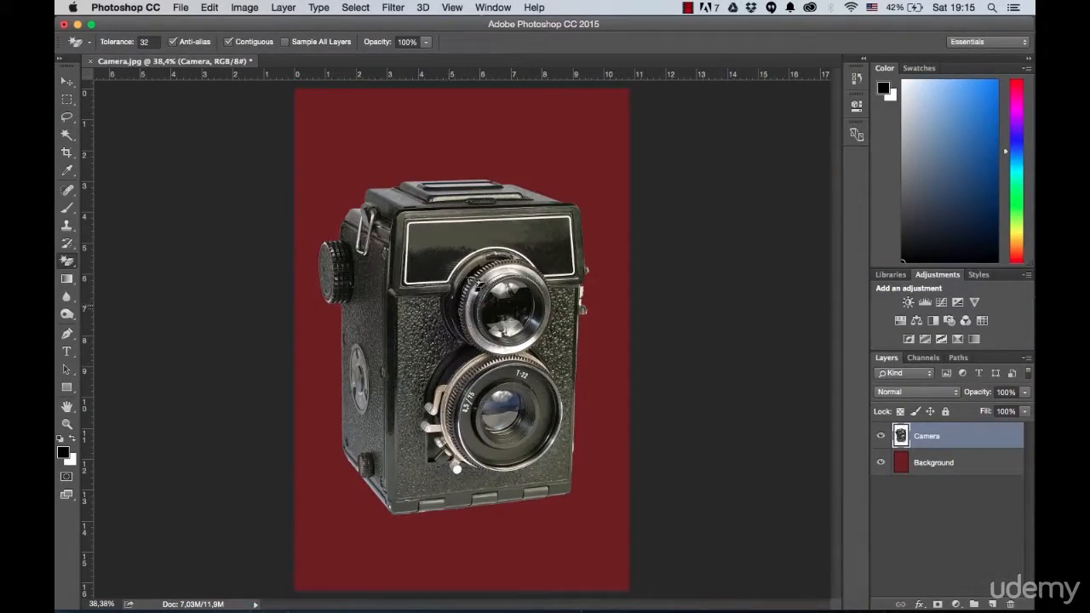
# Step: Delete the Magic Eraser state from the document history
pyautogui.click(857, 83)
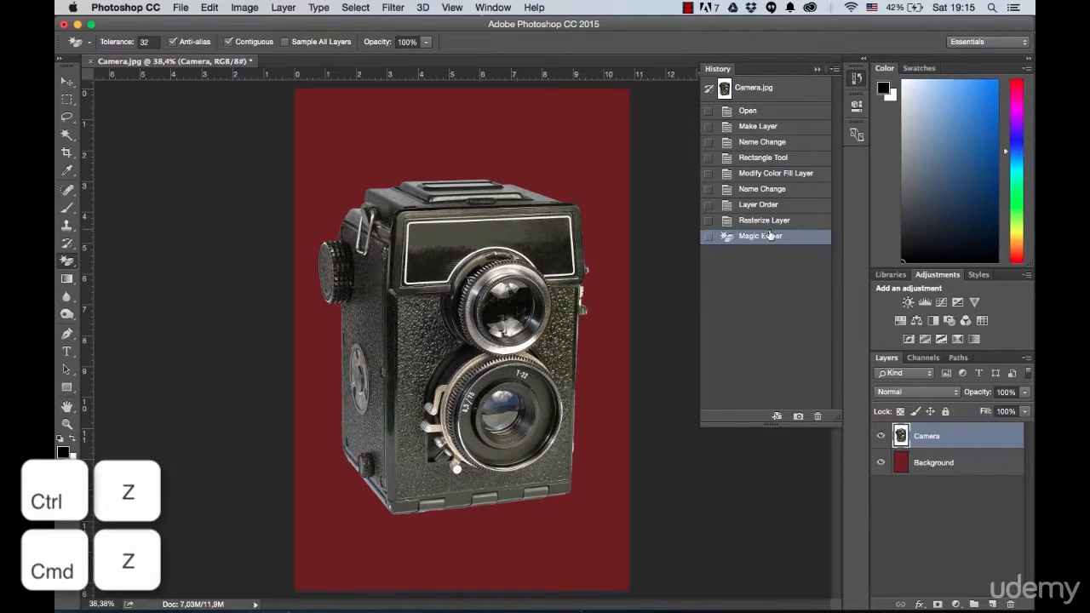
pyautogui.click(817, 417)
pyautogui.click(654, 227)
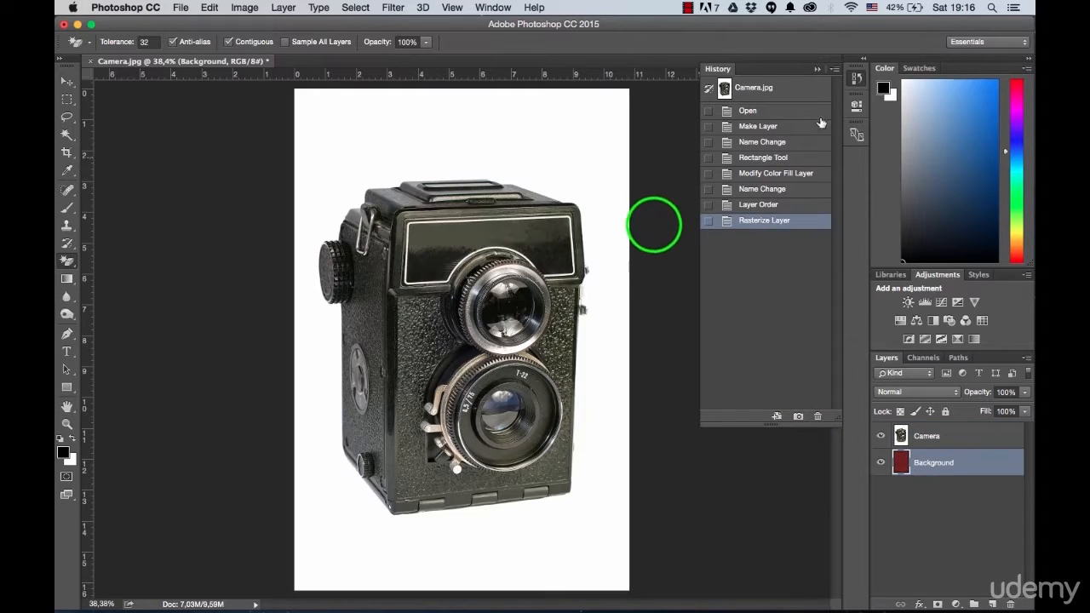
pyautogui.click(817, 69)
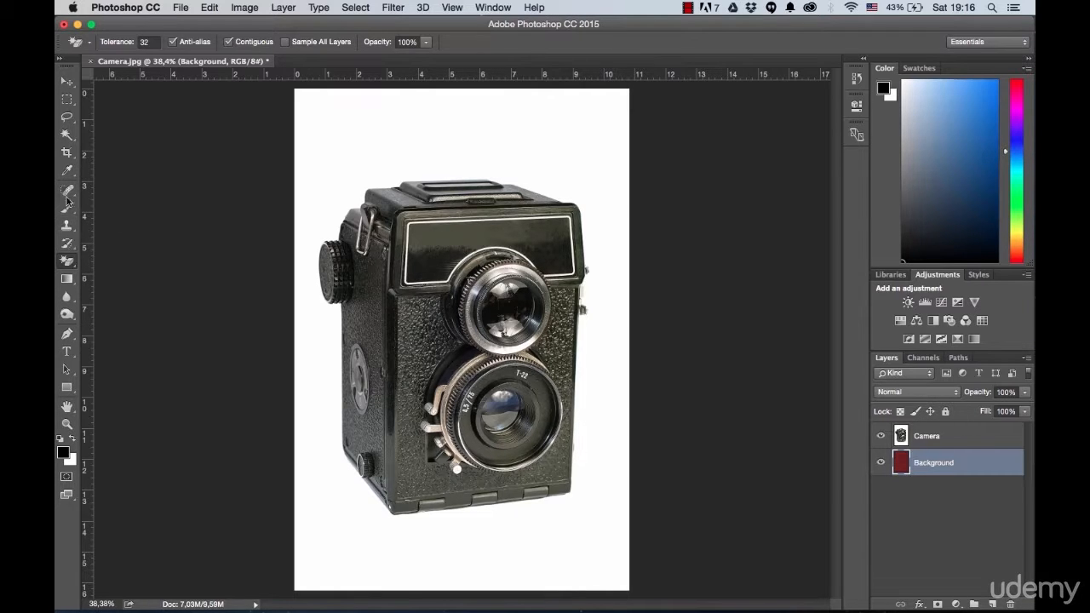
# Step: Select the white area around the camera on the Camera layer using the Magic Wand with tolerance 32
pyautogui.click(71, 140)
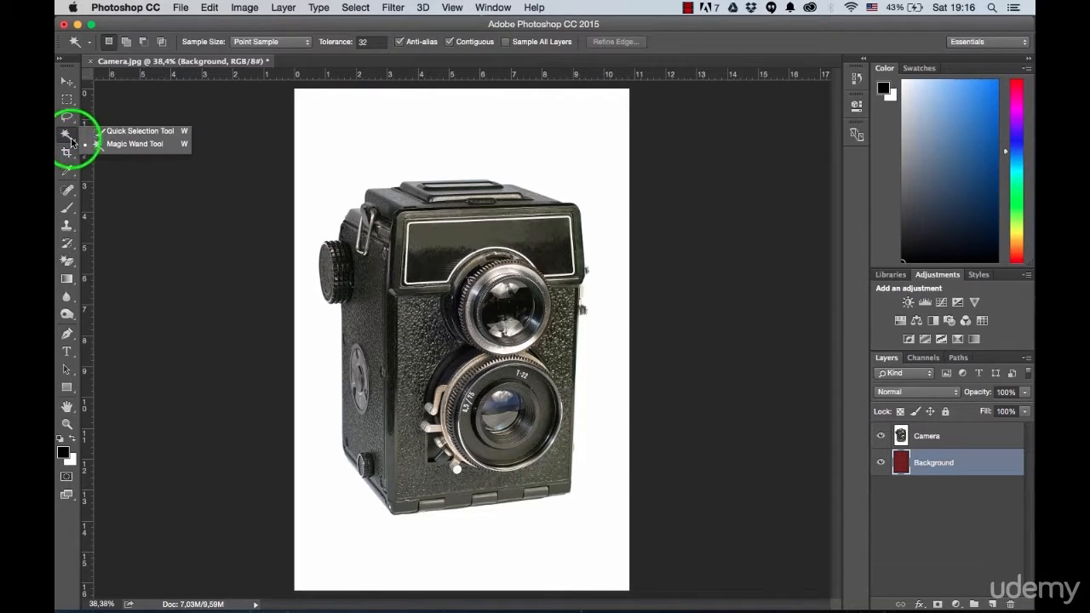
pyautogui.click(126, 143)
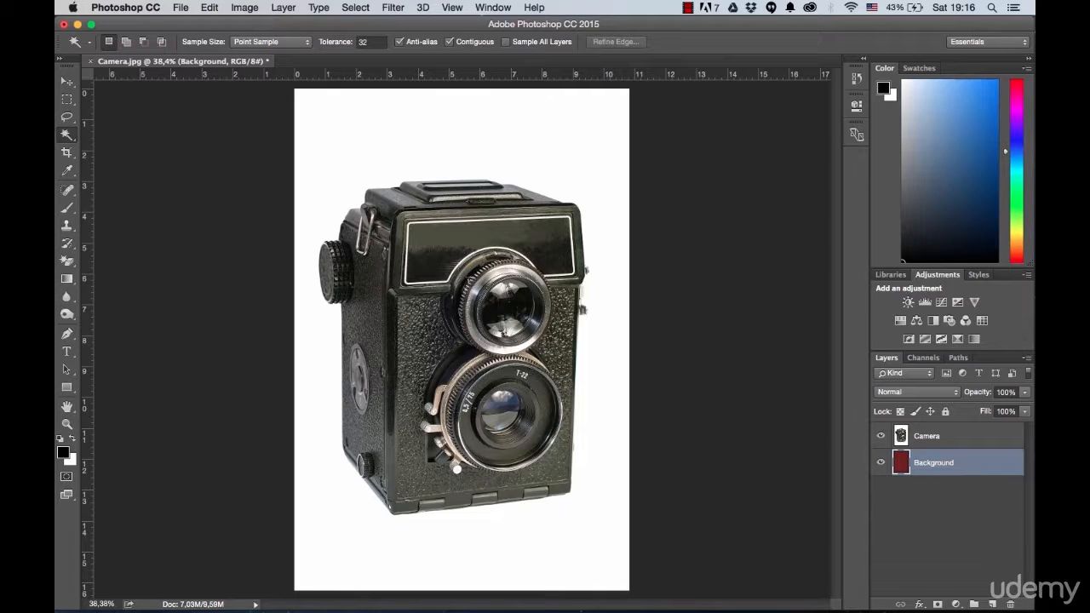
pyautogui.click(925, 434)
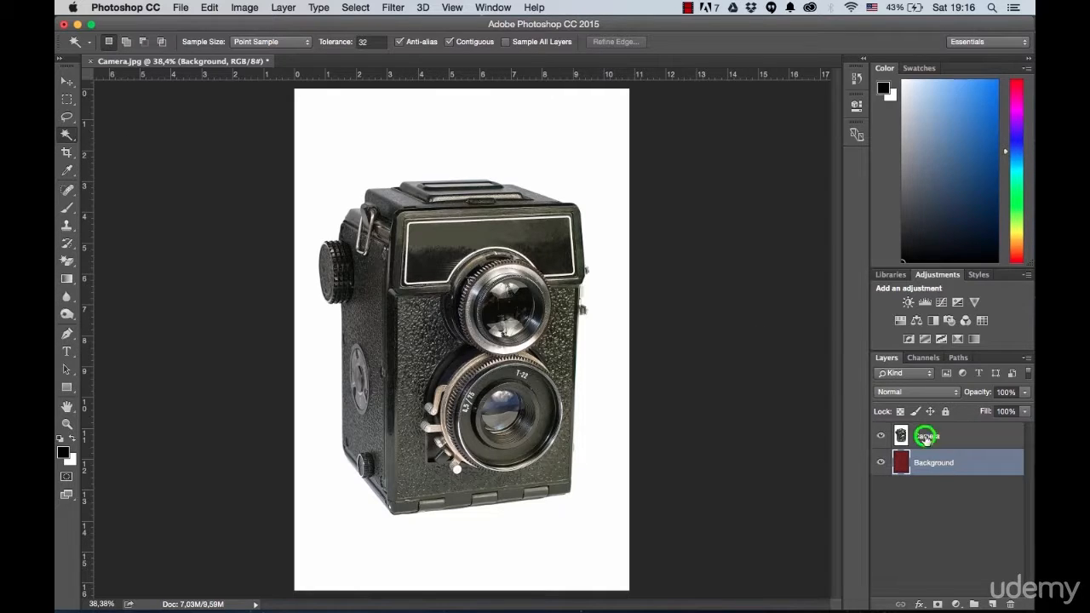
pyautogui.click(518, 154)
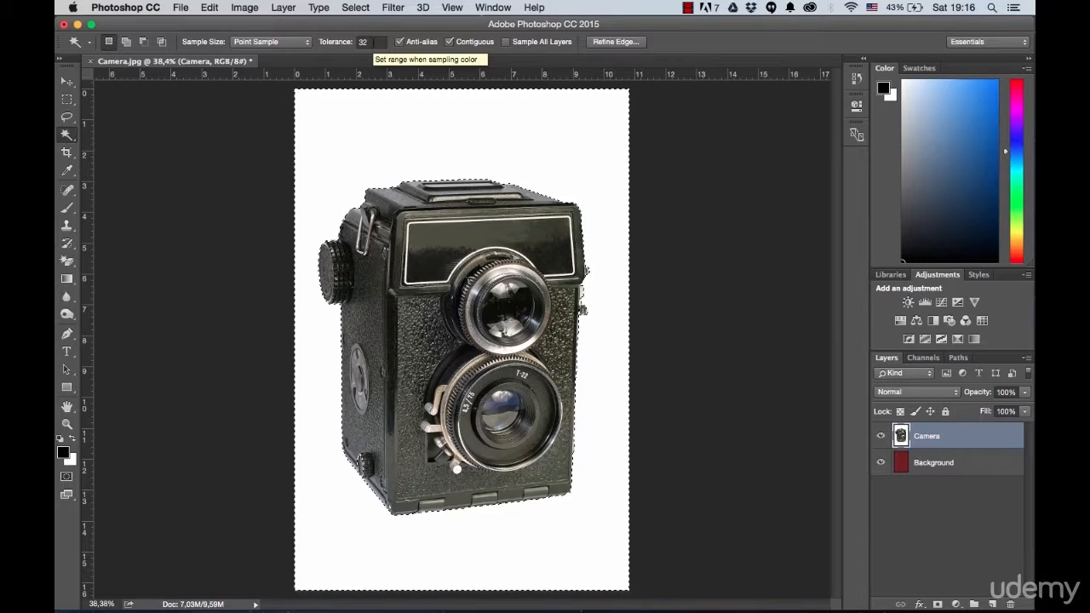
# Step: Subtract the pale block and the small lever on the camera's right edge from the selection using the Lasso tool
pyautogui.scroll(10, 587, 296)
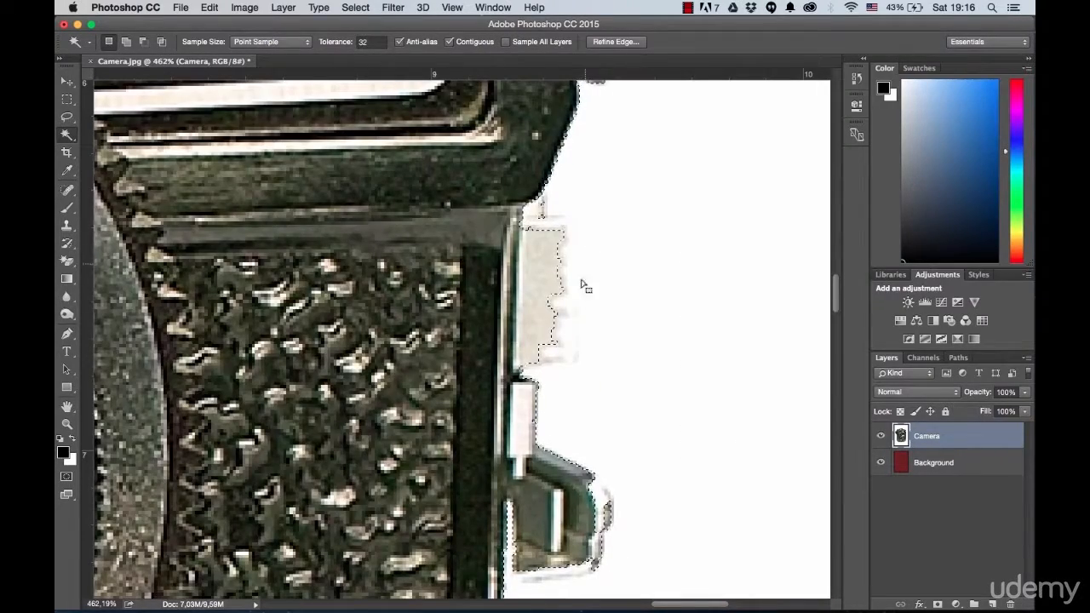
pyautogui.moveTo(579, 297); pyautogui.dragTo(462, 309)
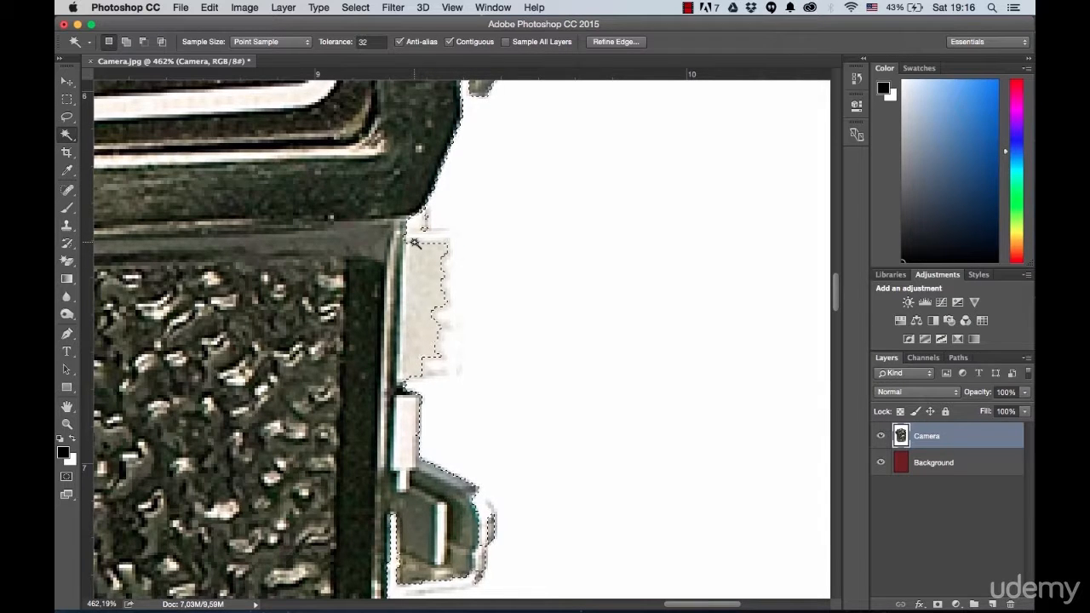
pyautogui.scroll(-3, 414, 243)
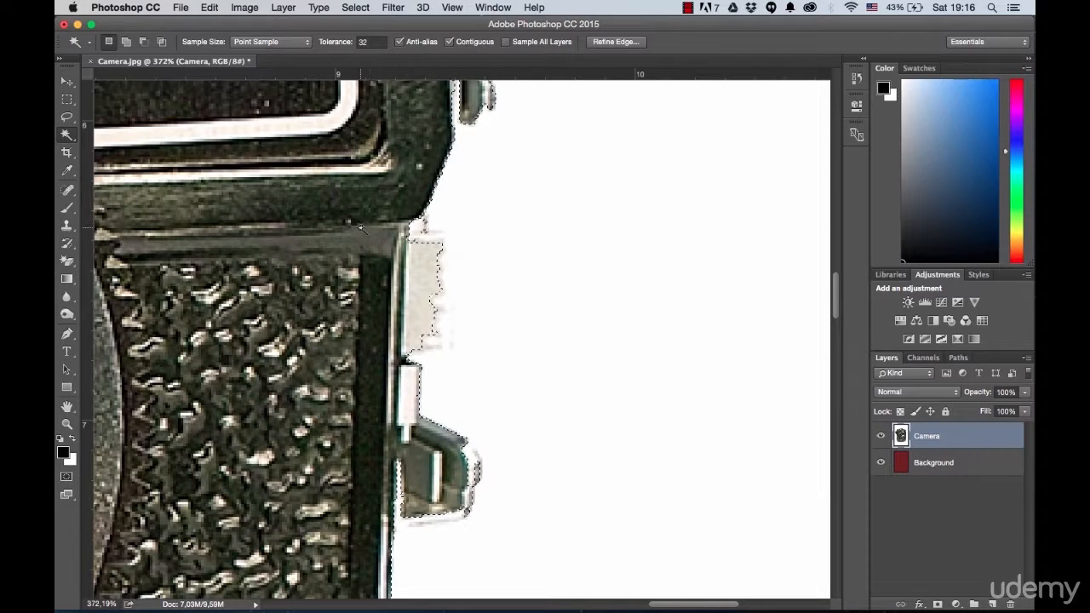
pyautogui.click(68, 118)
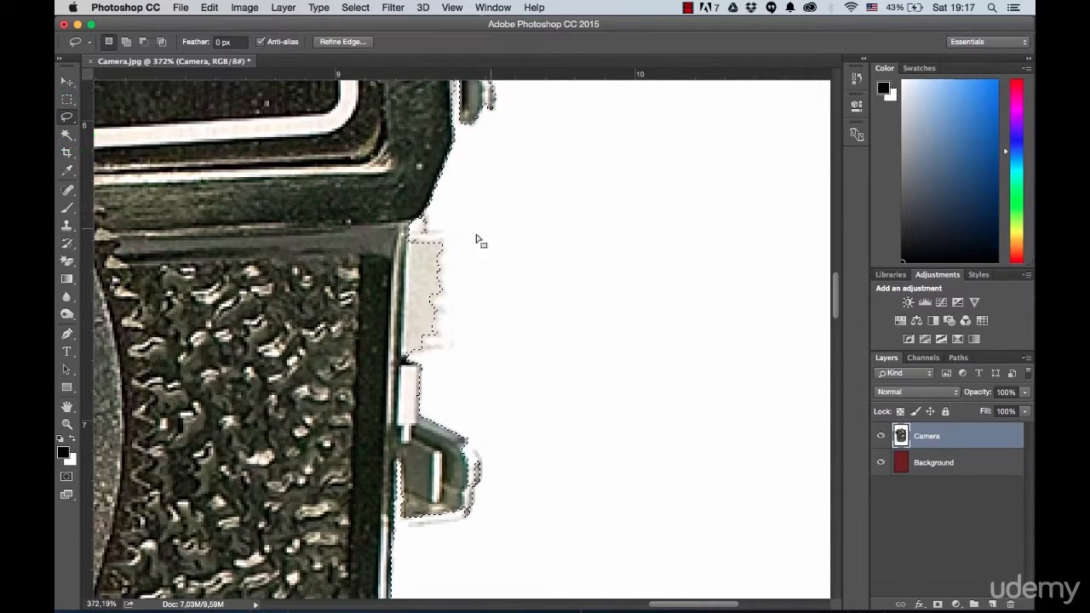
pyautogui.press('alt')
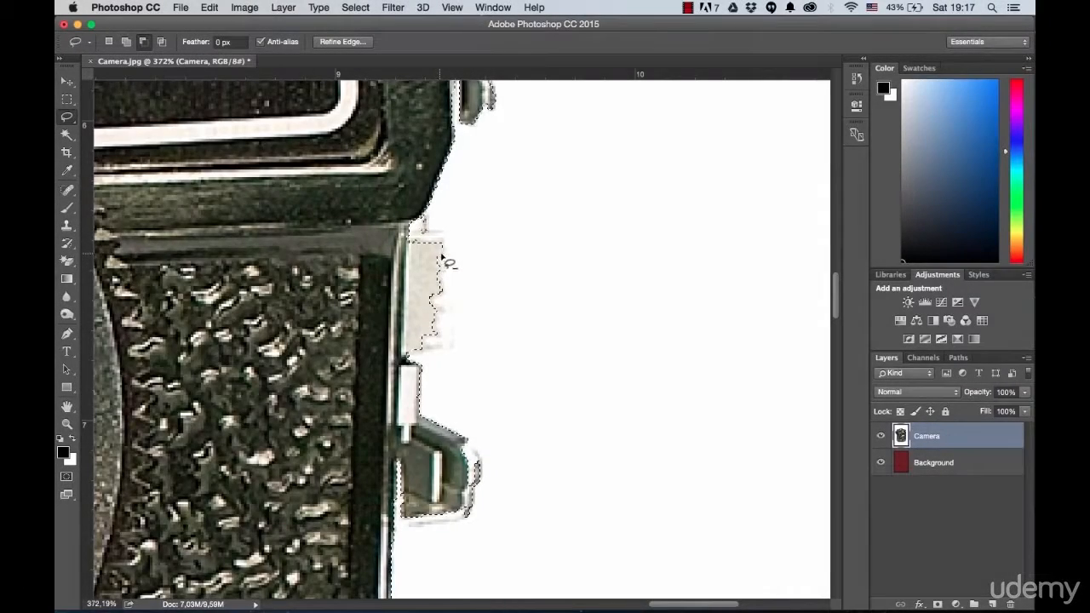
pyautogui.press('alt')
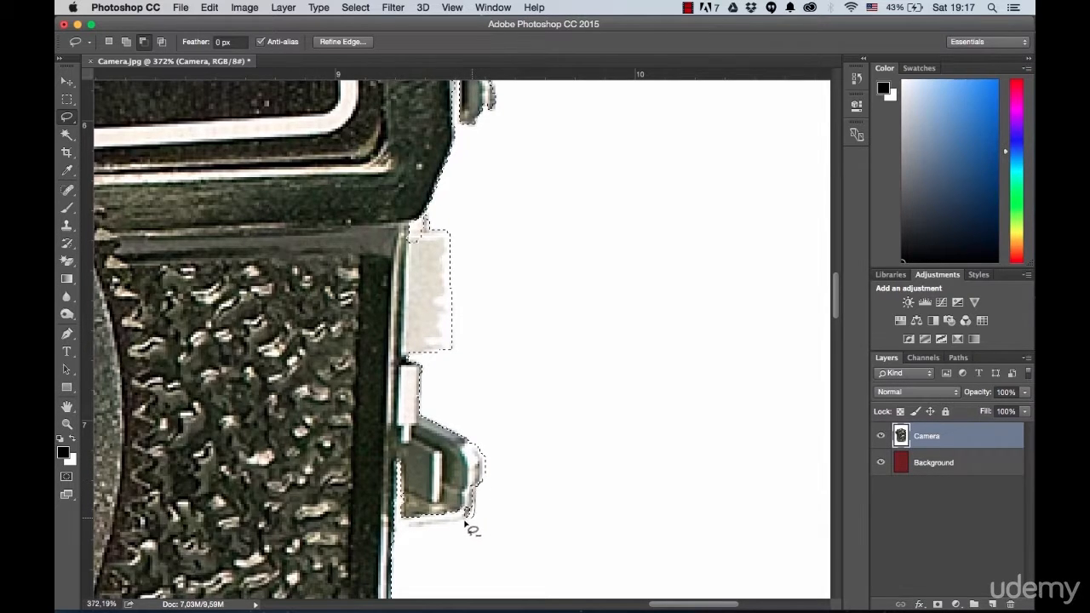
pyautogui.moveTo(410, 462); pyautogui.dragTo(412, 462)
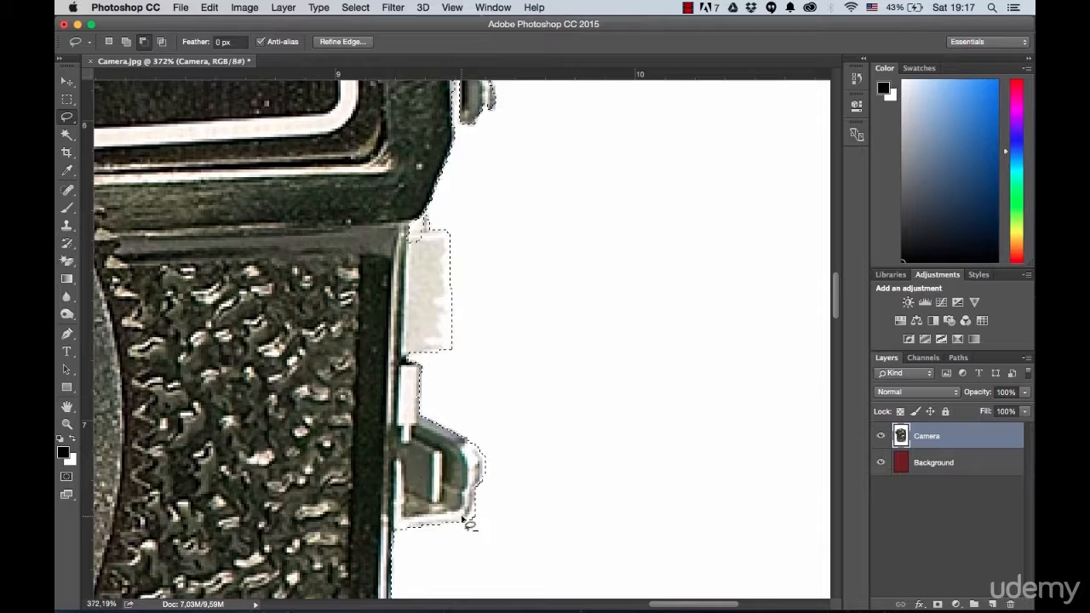
# Step: Subtract the upper small lever on the camera's right edge from the selection using the Lasso tool
pyautogui.press('alt')
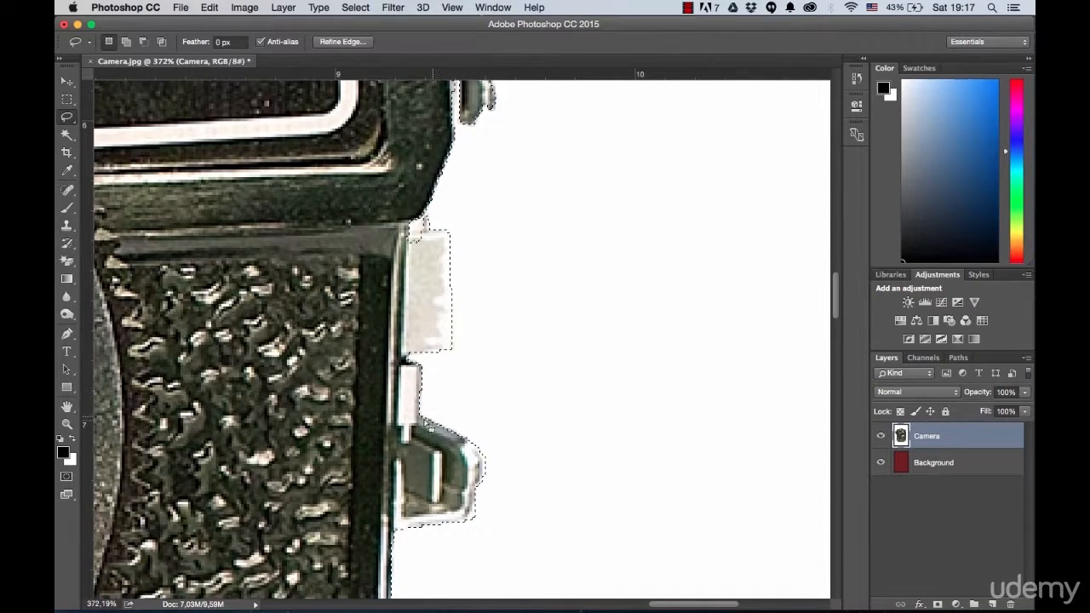
pyautogui.scroll(-5, 432, 403)
pyautogui.scroll(7, 447, 284)
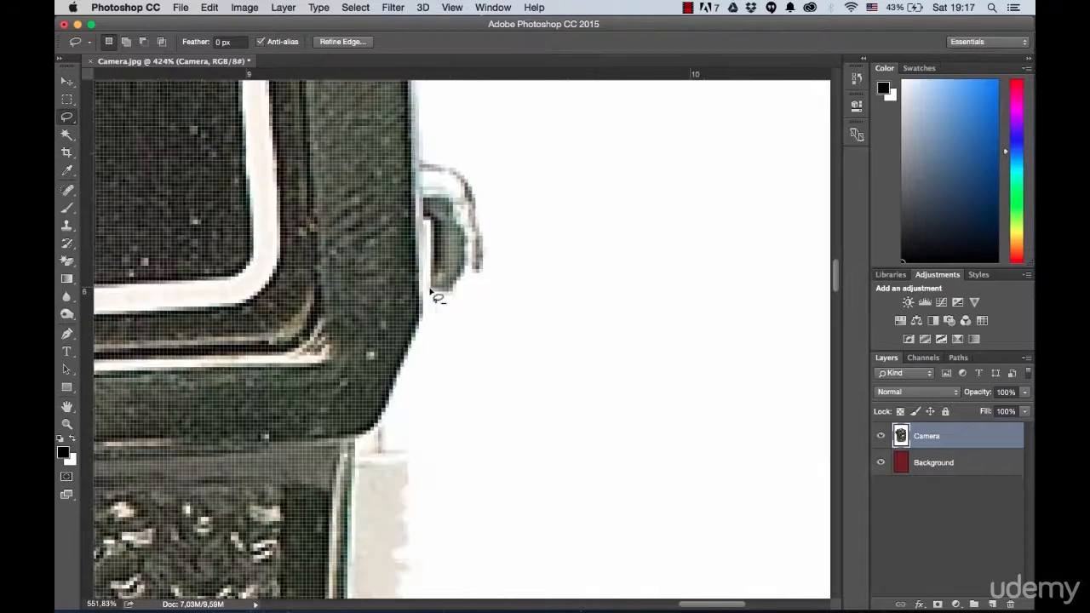
pyautogui.moveTo(410, 301); pyautogui.dragTo(452, 294)
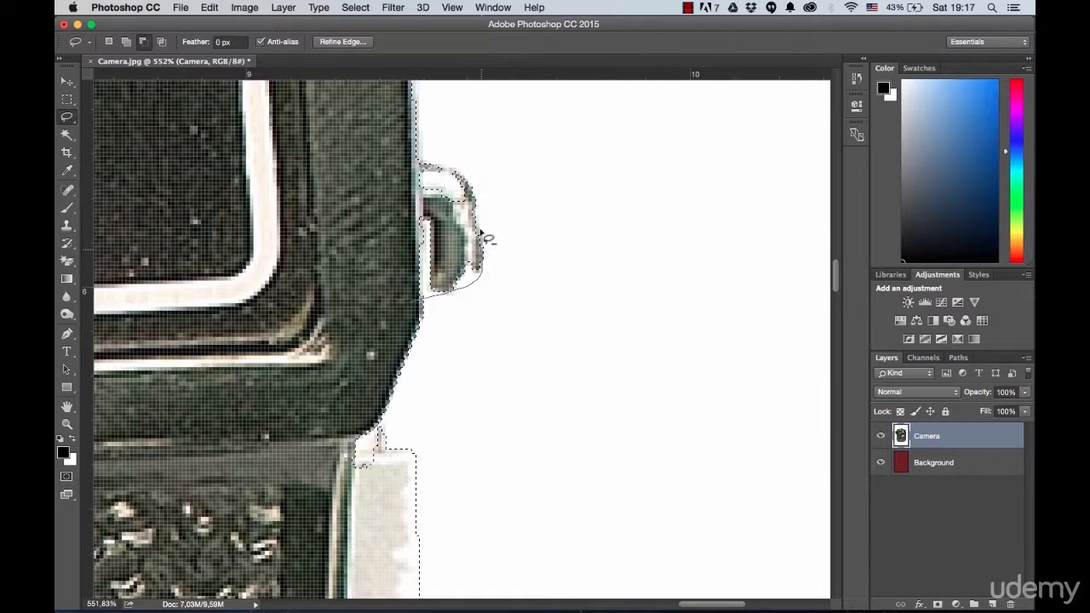
pyautogui.moveTo(393, 173); pyautogui.dragTo(393, 172)
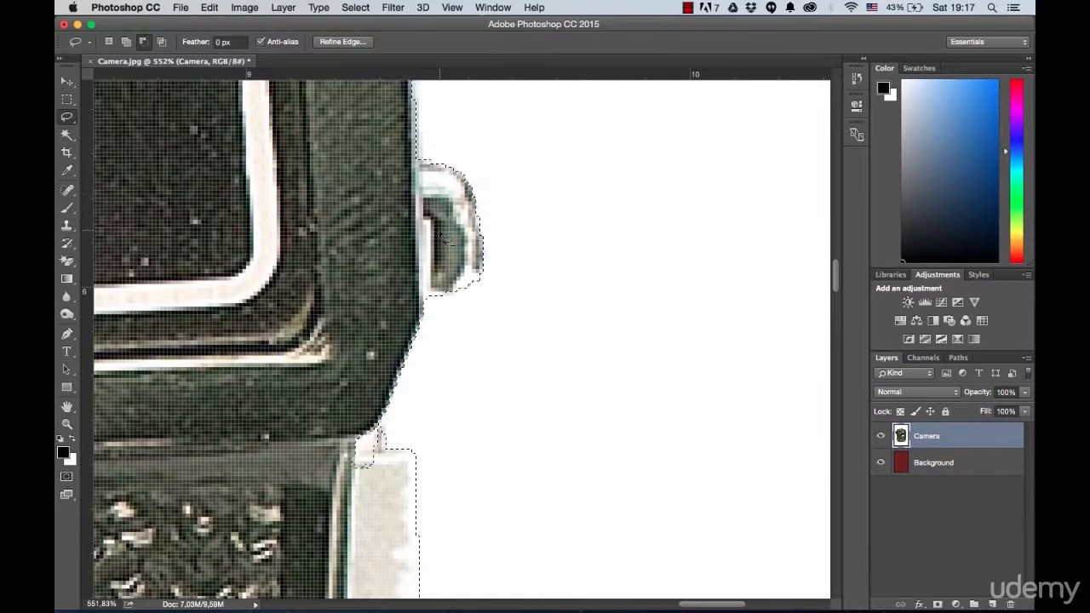
# Step: Subtract the white rim of the knob at the camera's lower left from the selection using the Lasso tool
pyautogui.scroll(-8, 393, 173)
pyautogui.scroll(-2, 386, 250)
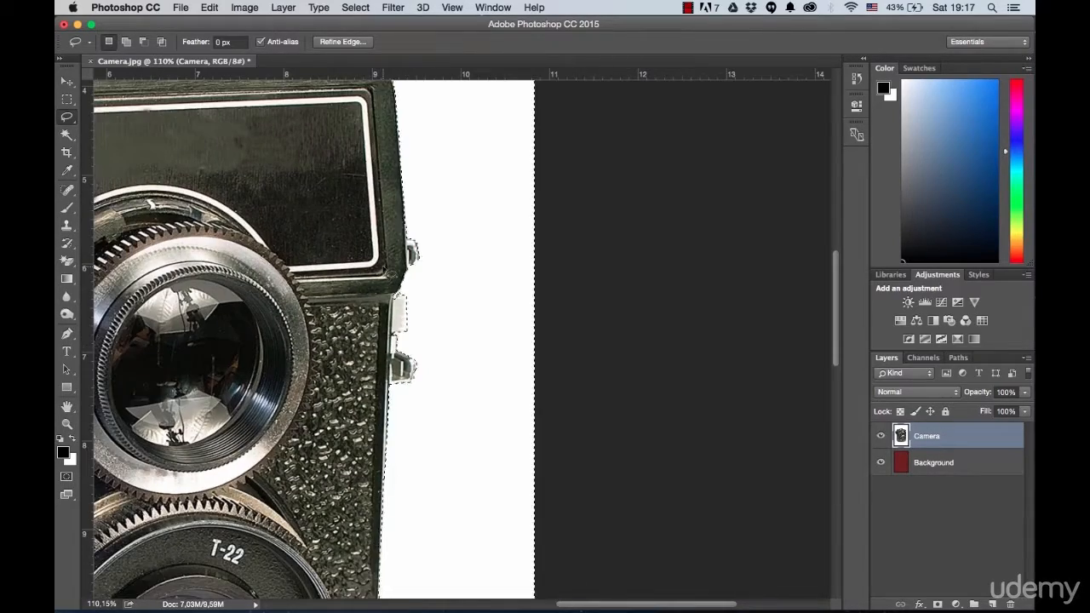
pyautogui.scroll(-5, 315, 343)
pyautogui.hscroll(-7, 315, 343)
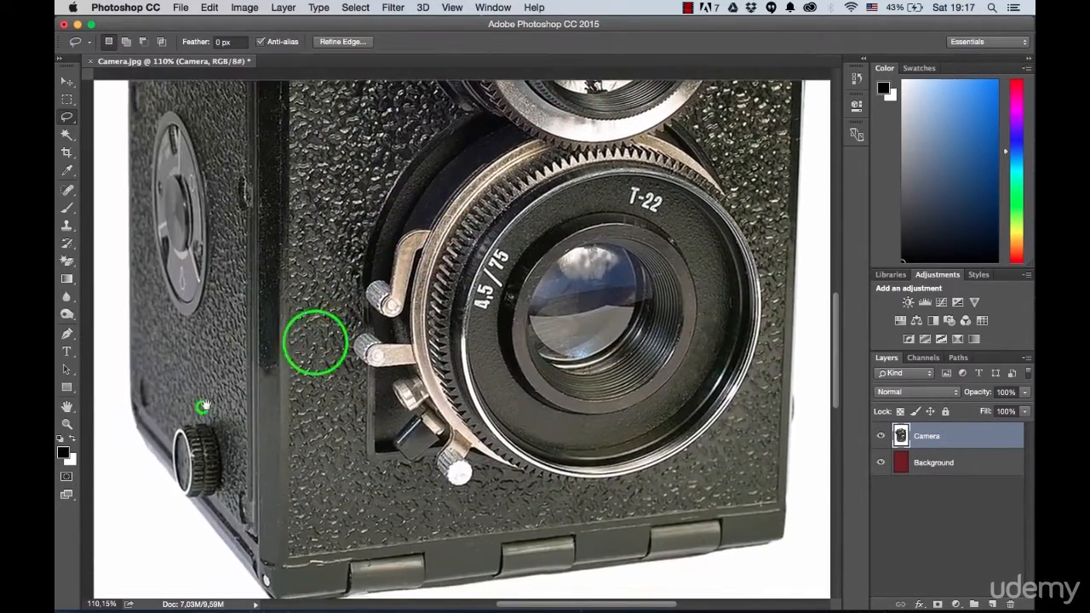
pyautogui.scroll(7, 364, 311)
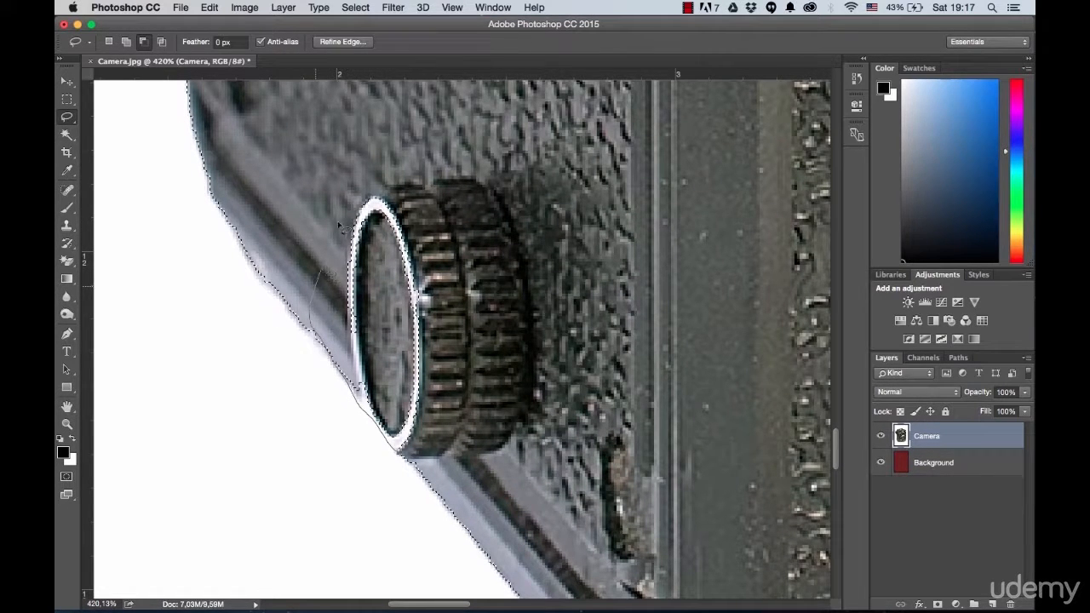
pyautogui.moveTo(434, 387); pyautogui.dragTo(432, 324)
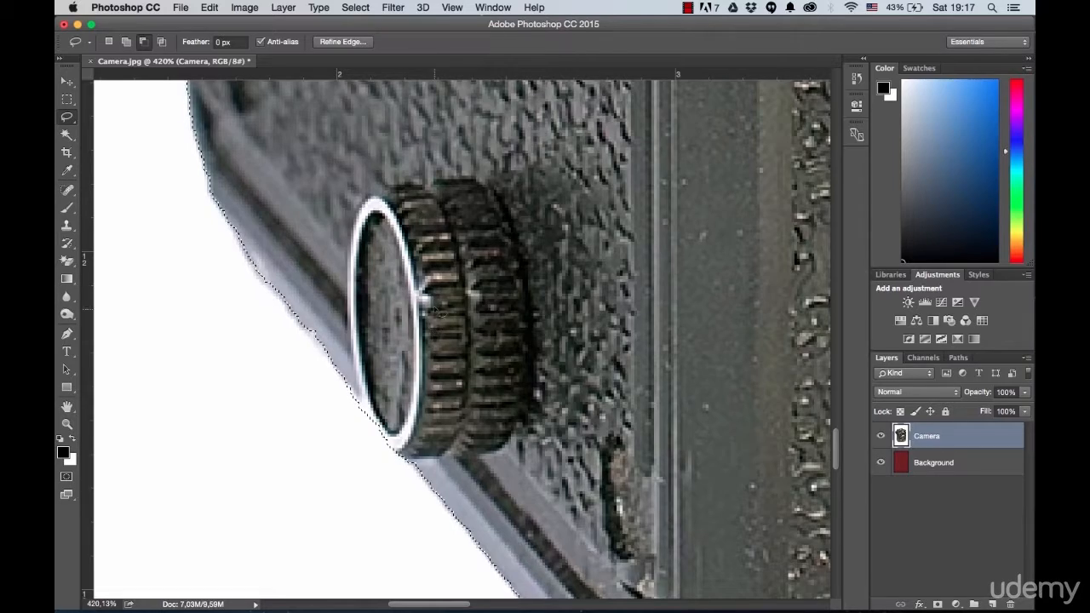
# Step: Delete the selected white area from the Camera layer, clear the selection and inspect the camera's right edge
pyautogui.scroll(-7, 441, 314)
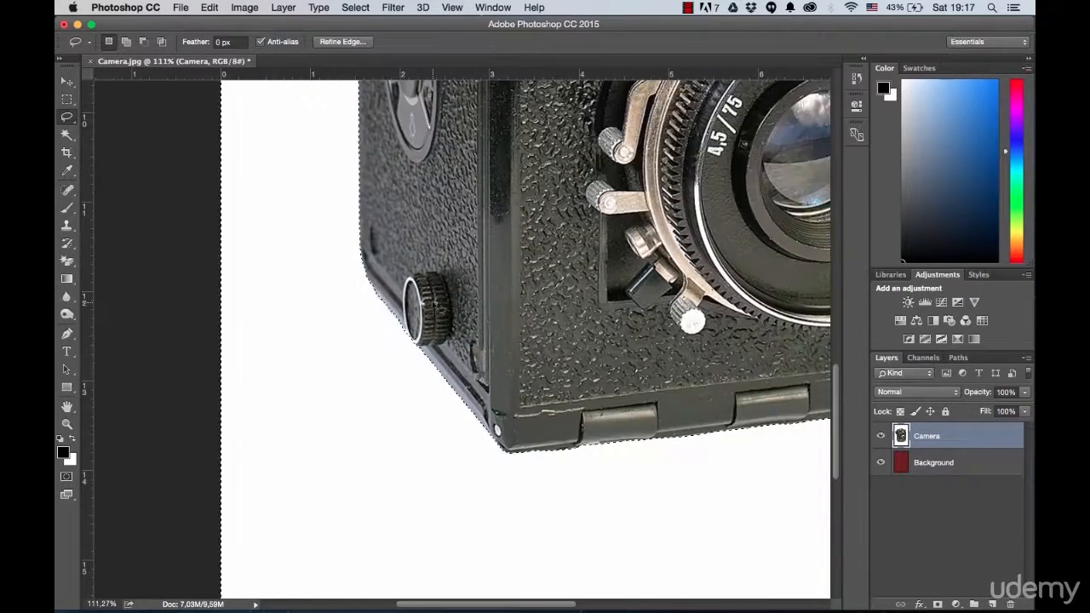
pyautogui.scroll(-5, 434, 303)
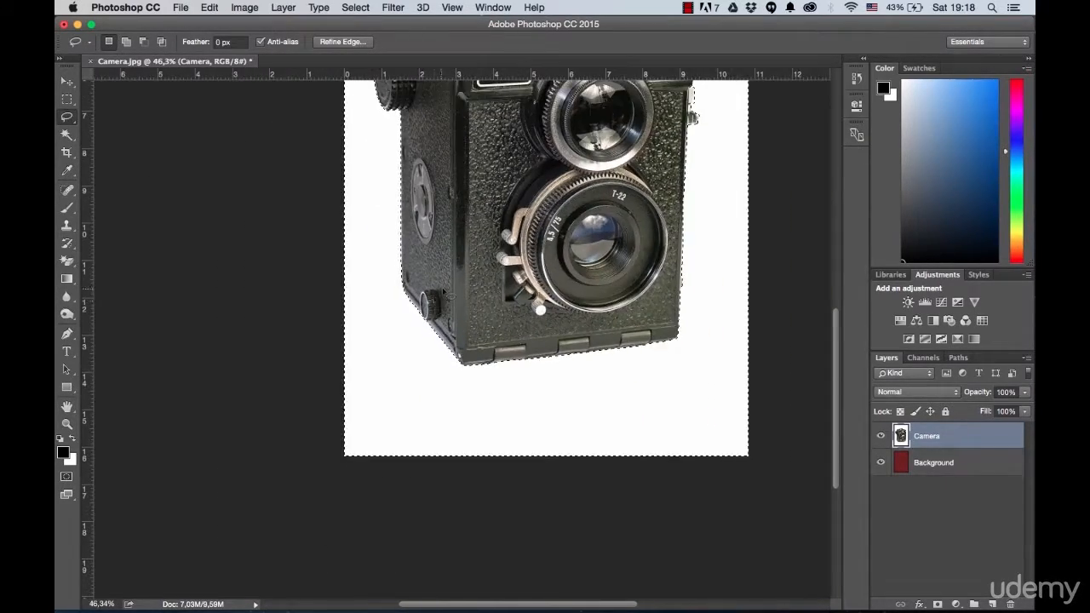
pyautogui.scroll(-3, 464, 230)
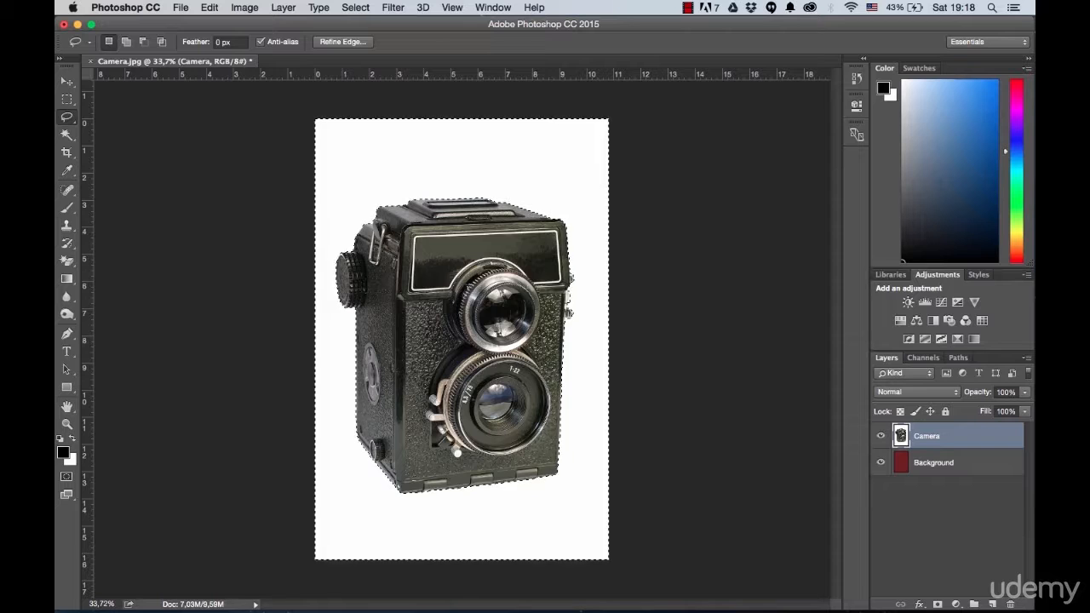
pyautogui.press('BackSpace')
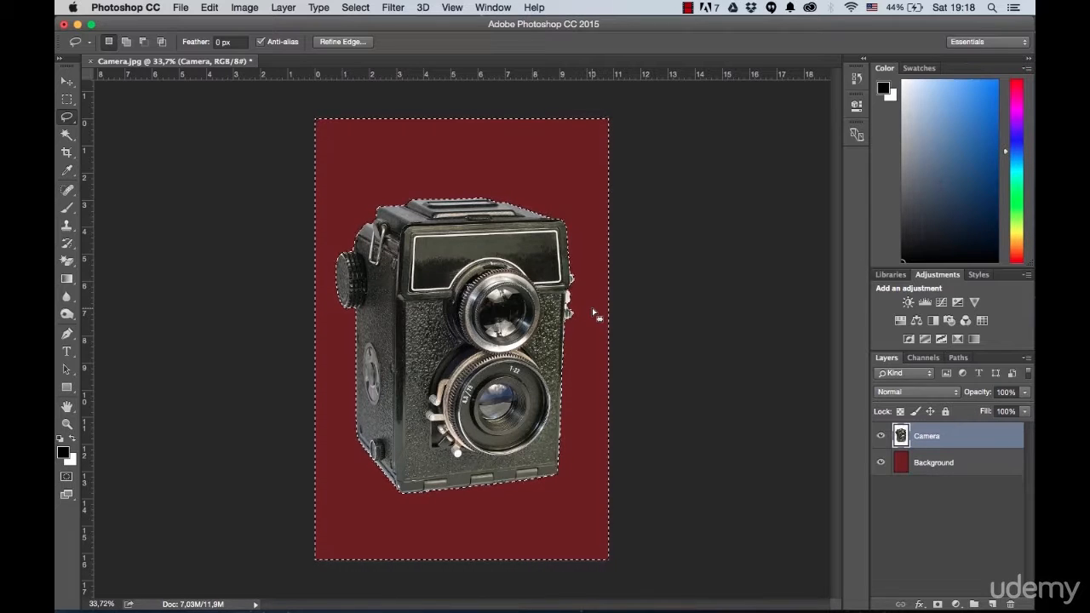
pyautogui.click(355, 7)
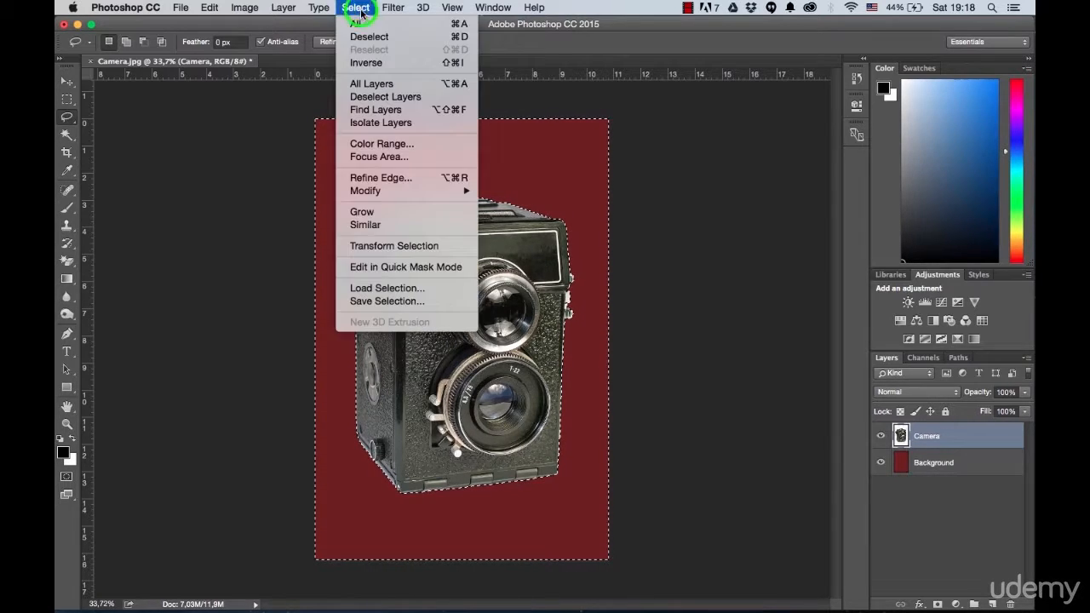
pyautogui.click(366, 37)
pyautogui.scroll(2, 580, 289)
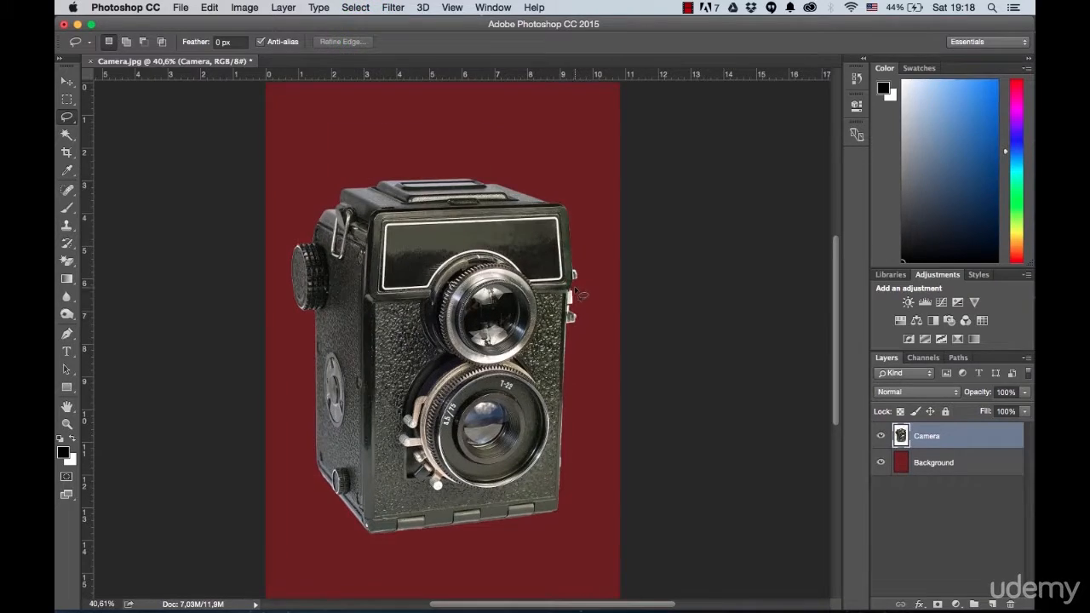
pyautogui.scroll(7, 580, 289)
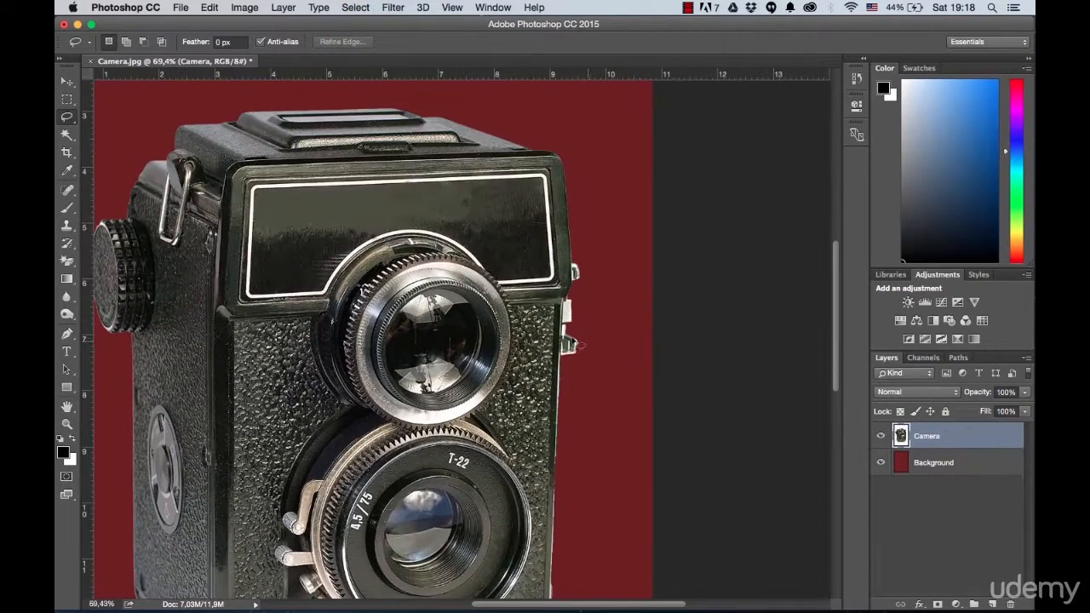
pyautogui.scroll(-5, 438, 377)
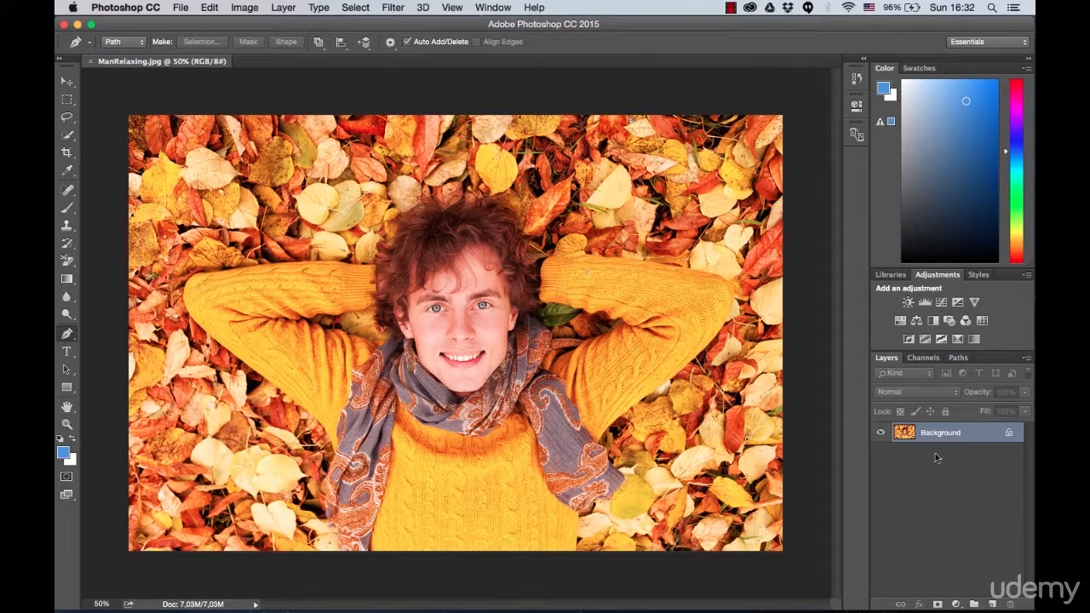
# Step: Unlock the photo's Background layer in ManRelaxing.jpg and rename it as ManRelaxing
pyautogui.click(1010, 436)
pyautogui.doubleClick(934, 432)
pyautogui.write('Relaxing')
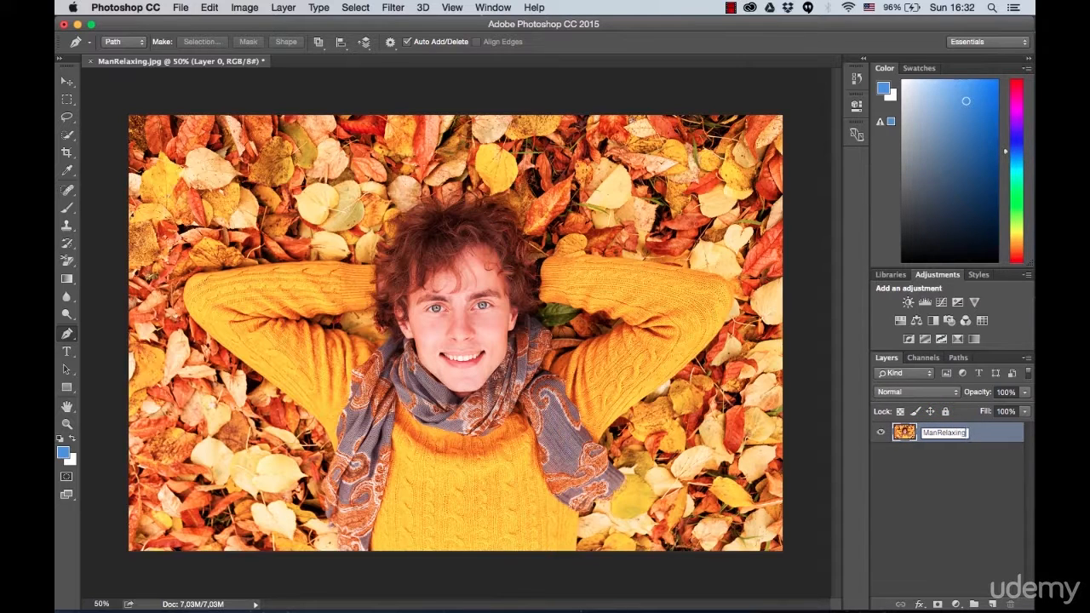
pyautogui.press('Return')
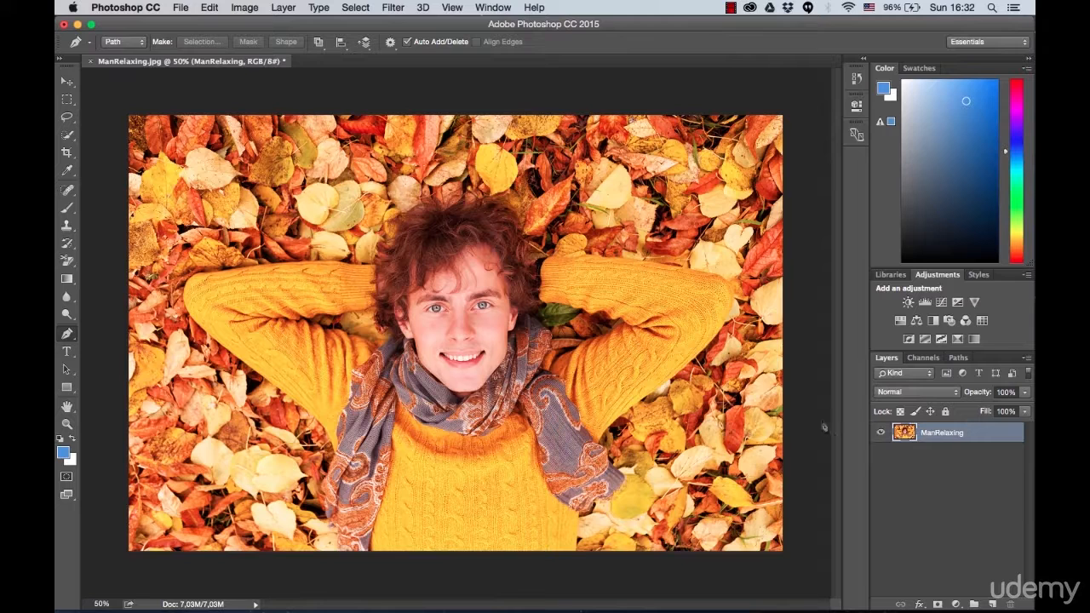
# Step: Draw a rectangle shape of about 1934 by 1302 px covering the whole canvas and fill it with dark red 661919
pyautogui.click(66, 388)
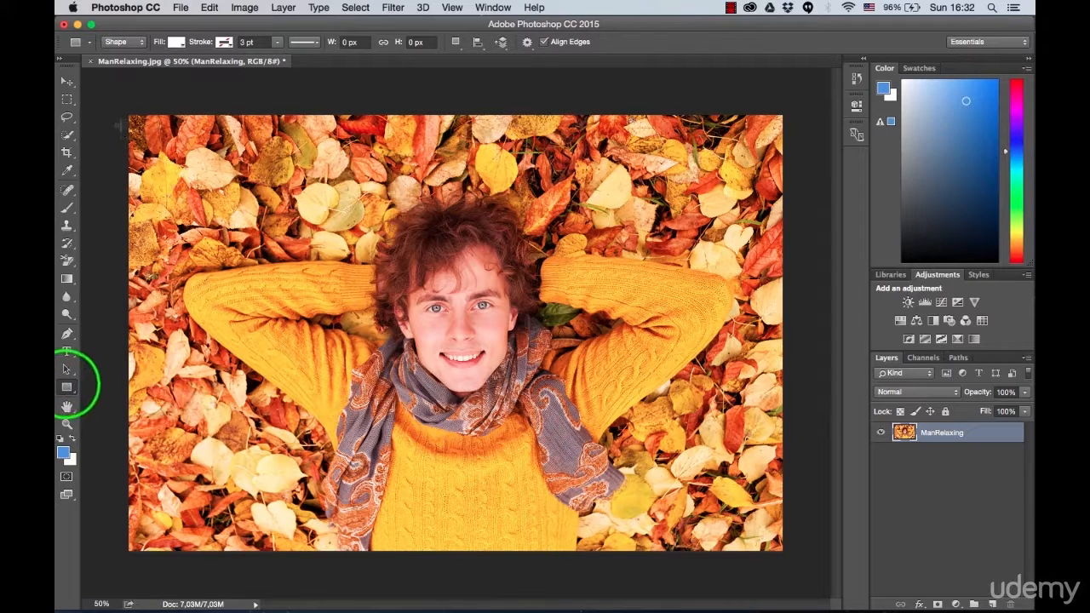
pyautogui.moveTo(126, 112); pyautogui.dragTo(784, 555)
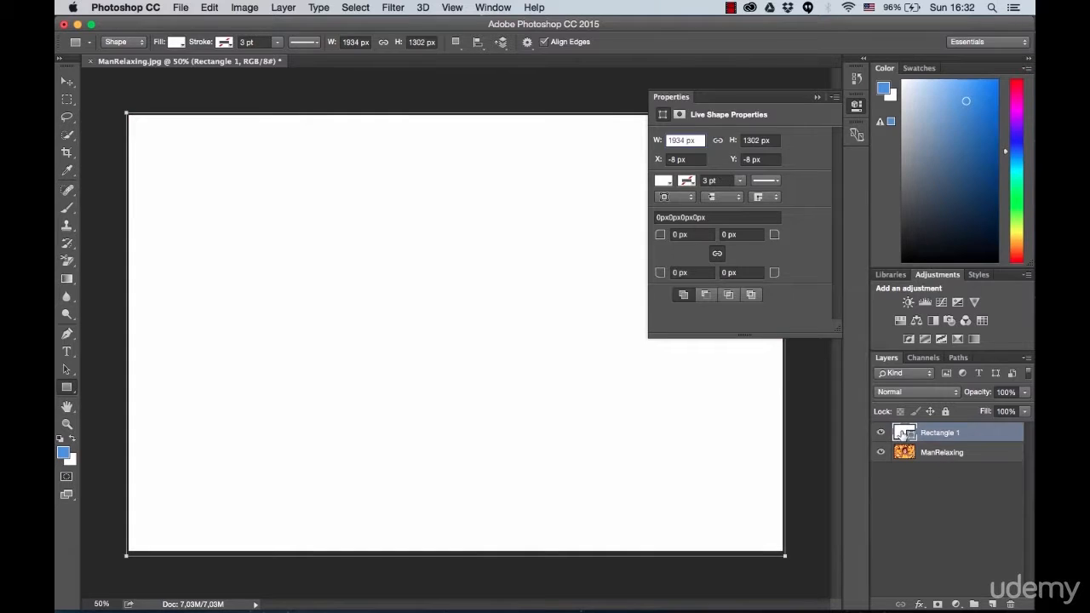
pyautogui.doubleClick(903, 434)
pyautogui.click(783, 241)
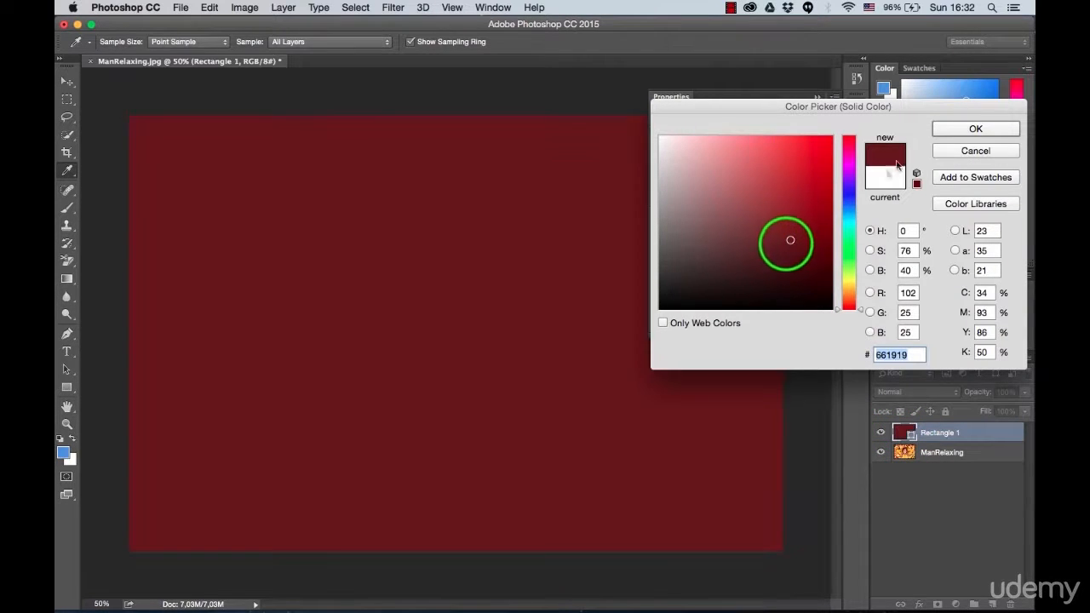
pyautogui.click(975, 129)
# Step: Rename the dark red rectangle layer as Background, move it below ManRelaxing, and make ManRelaxing the active layer
pyautogui.click(942, 435)
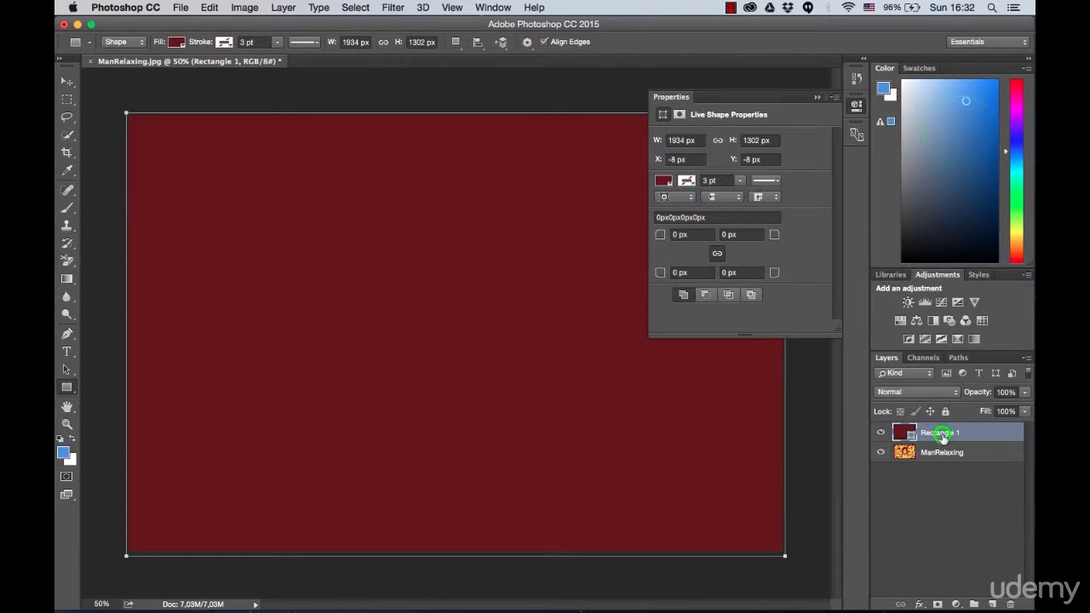
pyautogui.doubleClick(942, 435)
pyautogui.write('Background')
pyautogui.press('Return')
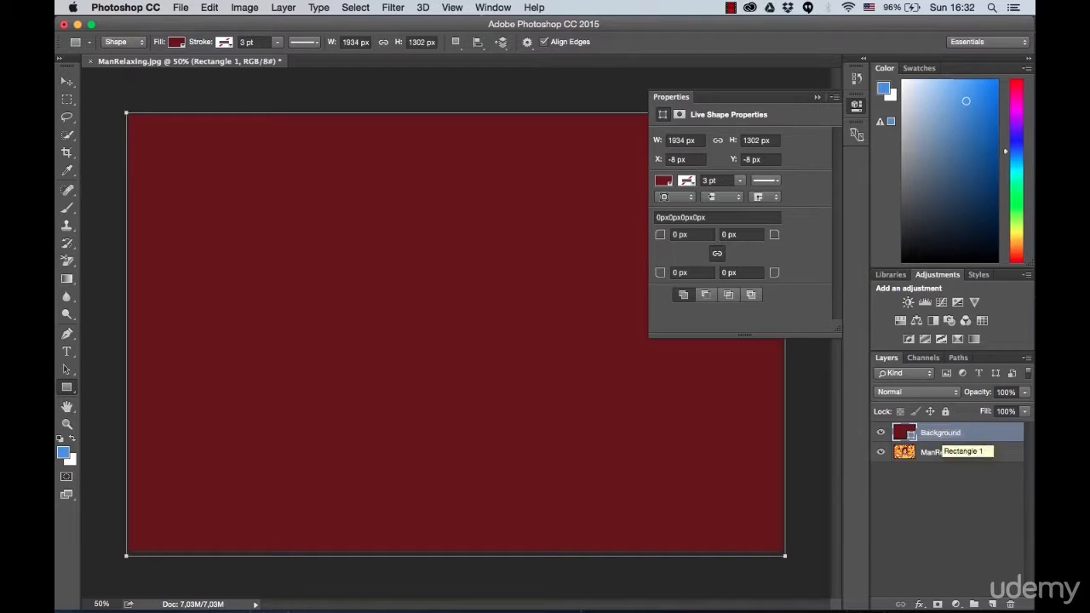
pyautogui.moveTo(943, 435); pyautogui.dragTo(937, 461)
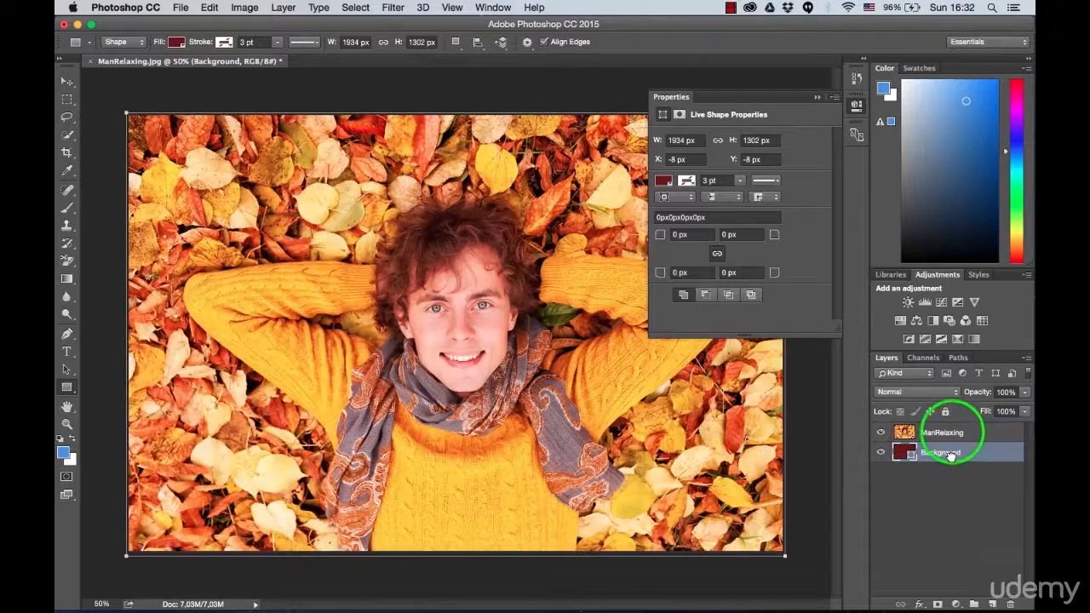
pyautogui.click(937, 433)
pyautogui.click(817, 97)
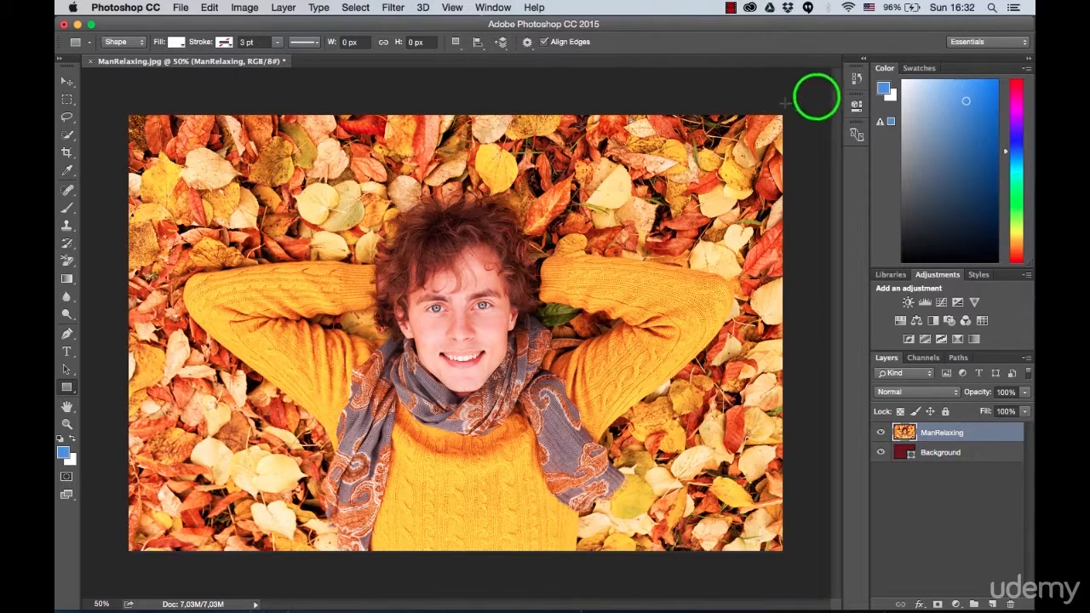
# Step: Select the man's sweater, scarf, head and both arms with the Quick Selection tool using a 50 px brush
pyautogui.click(68, 138)
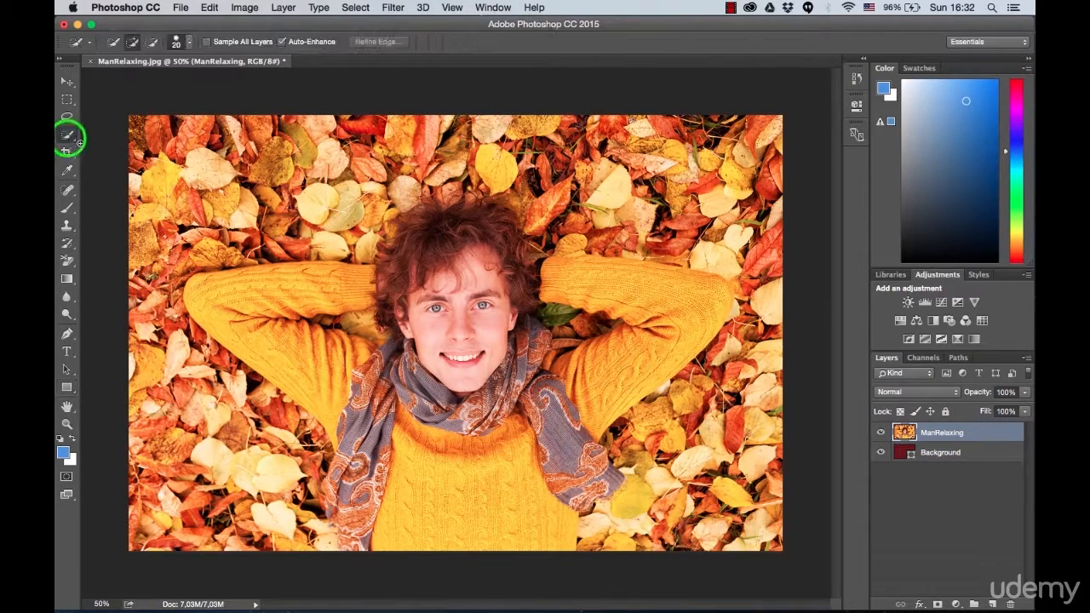
pyautogui.click(189, 46)
pyautogui.click(150, 79)
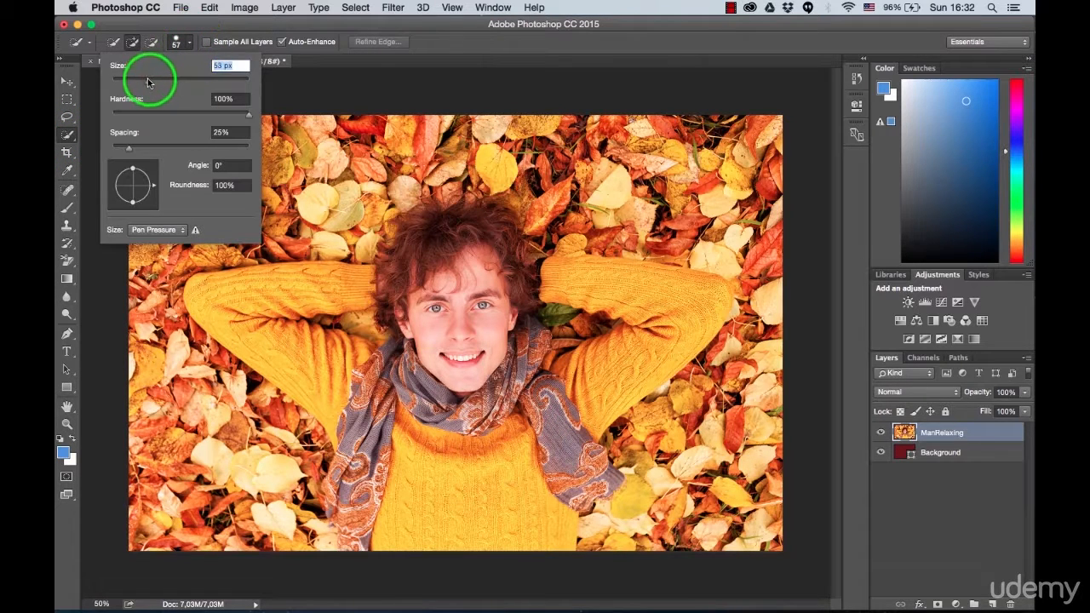
pyautogui.click(479, 50)
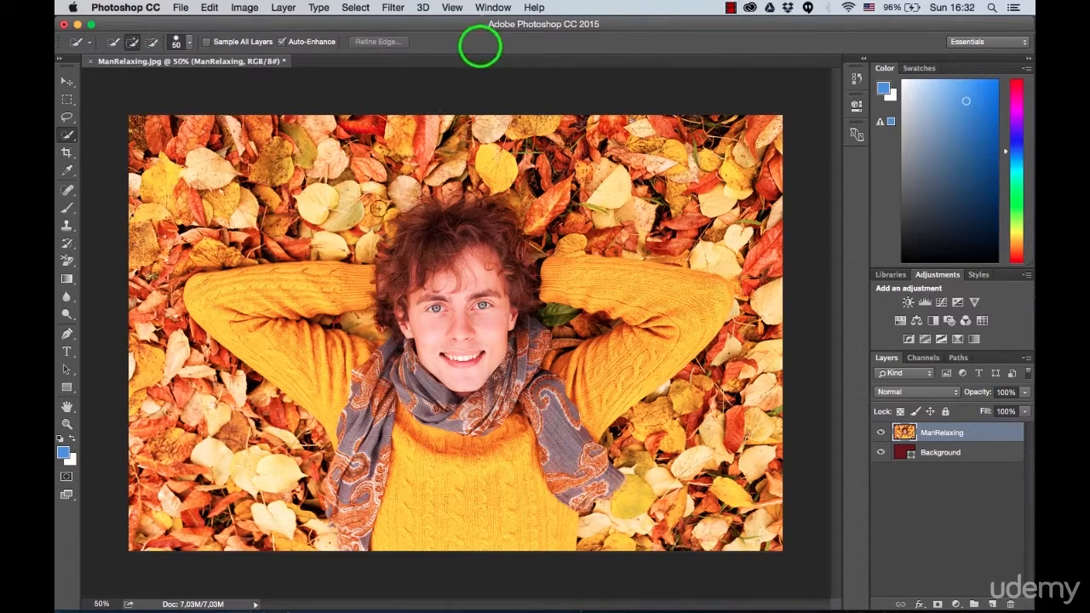
pyautogui.moveTo(202, 287)
pyautogui.mouseDown()
pyautogui.moveTo(293, 346)
pyautogui.moveTo(401, 511)
pyautogui.moveTo(363, 526)
pyautogui.moveTo(336, 481)
pyautogui.mouseUp()
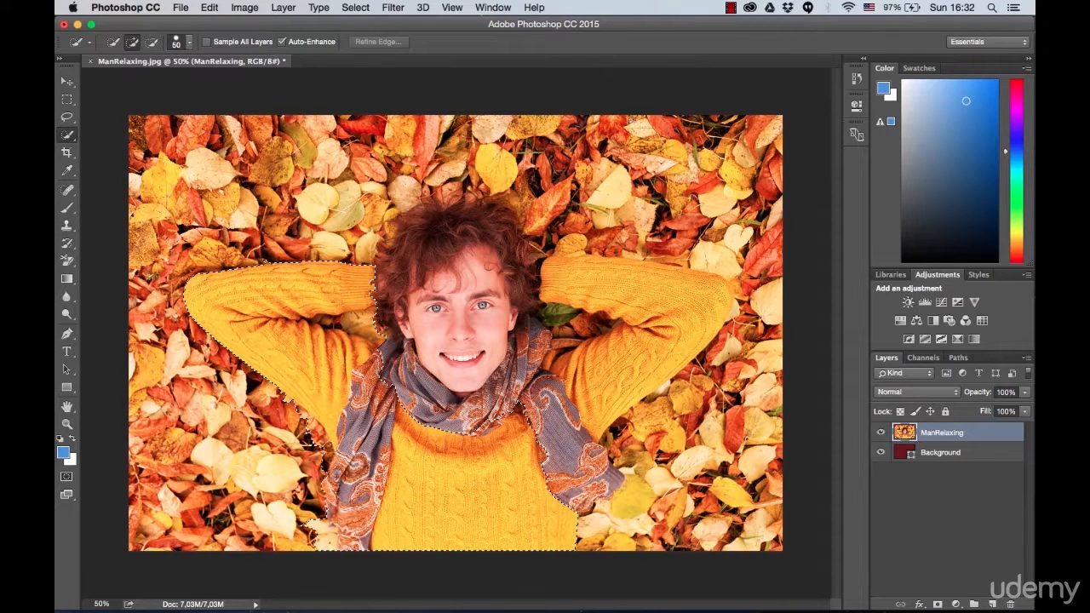
pyautogui.moveTo(413, 413)
pyautogui.mouseDown()
pyautogui.moveTo(417, 374)
pyautogui.moveTo(391, 302)
pyautogui.mouseUp()
pyautogui.moveTo(479, 185)
pyautogui.mouseDown()
pyautogui.moveTo(533, 255)
pyautogui.moveTo(491, 384)
pyautogui.mouseUp()
pyautogui.moveTo(601, 344)
pyautogui.mouseDown()
pyautogui.moveTo(528, 437)
pyautogui.moveTo(580, 456)
pyautogui.moveTo(594, 488)
pyautogui.moveTo(657, 348)
pyautogui.moveTo(710, 302)
pyautogui.mouseUp()
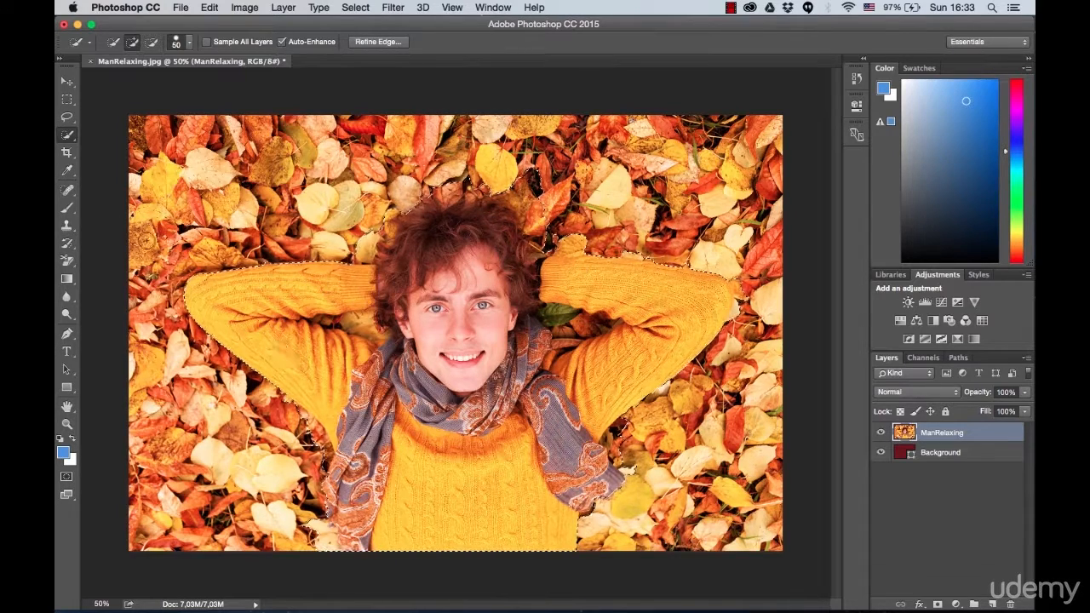
# Step: Reduce the Quick Selection brush to 21 px and subtract the leaves between the left sleeve and the hair from the selection
pyautogui.click(190, 43)
pyautogui.click(134, 82)
pyautogui.moveTo(134, 82); pyautogui.dragTo(130, 82)
pyautogui.click(461, 43)
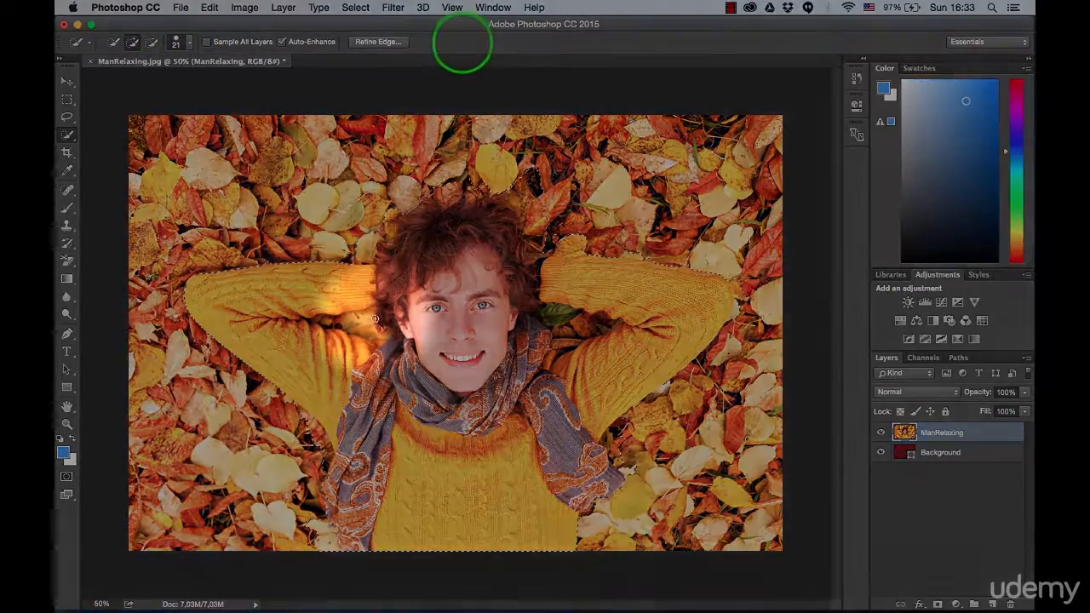
pyautogui.keyDown('alt'); pyautogui.scroll(5, 345, 323); pyautogui.keyUp('alt')
pyautogui.keyDown('alt'); pyautogui.scroll(5, 347, 324); pyautogui.keyUp('alt')
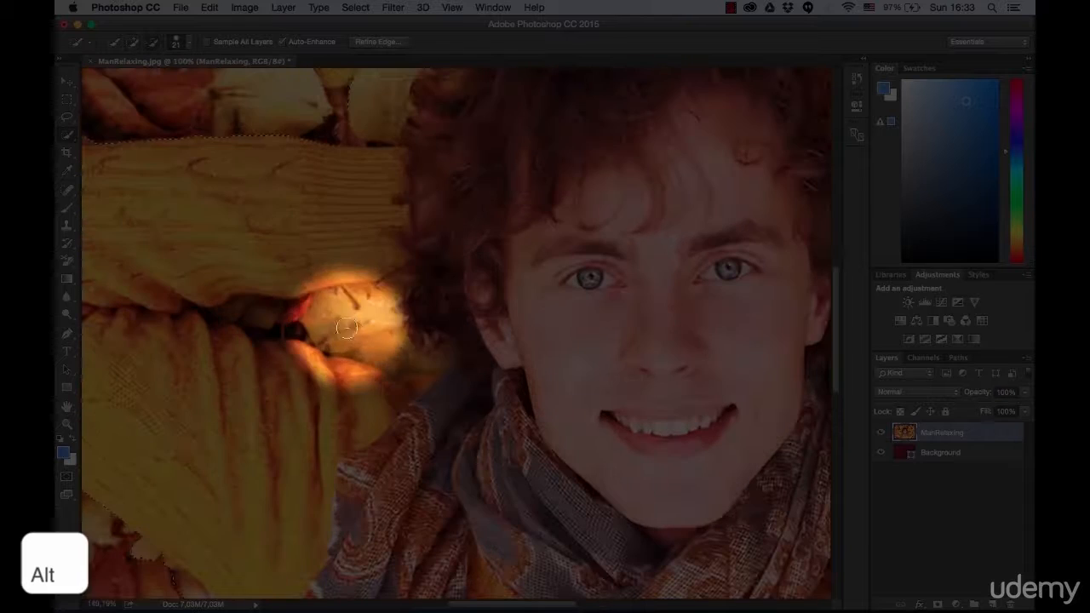
pyautogui.moveTo(402, 358)
pyautogui.keyDown('alt'); pyautogui.mouseDown()
pyautogui.moveTo(270, 319)
pyautogui.moveTo(351, 317)
pyautogui.moveTo(359, 304)
pyautogui.moveTo(484, 397)
pyautogui.moveTo(423, 340)
pyautogui.moveTo(479, 366)
pyautogui.moveTo(440, 356)
pyautogui.moveTo(412, 394)
pyautogui.moveTo(398, 390)
pyautogui.mouseUp(); pyautogui.keyUp('alt')
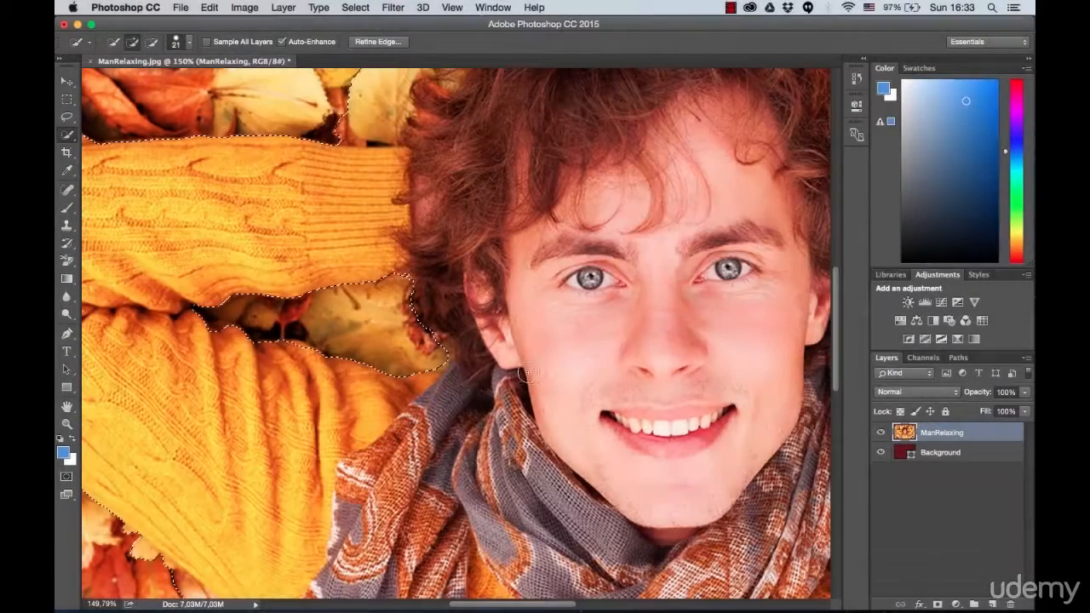
# Step: Subtract the leaves enclosed by the right sleeve, the hair and the scarf from the selection
pyautogui.hscroll(10, 608, 358)
pyautogui.moveTo(245, 346); pyautogui.dragTo(345, 366)
pyautogui.moveTo(584, 337)
pyautogui.keyDown('alt'); pyautogui.mouseDown()
pyautogui.moveTo(529, 359)
pyautogui.moveTo(480, 356)
pyautogui.mouseUp(); pyautogui.keyUp('alt')
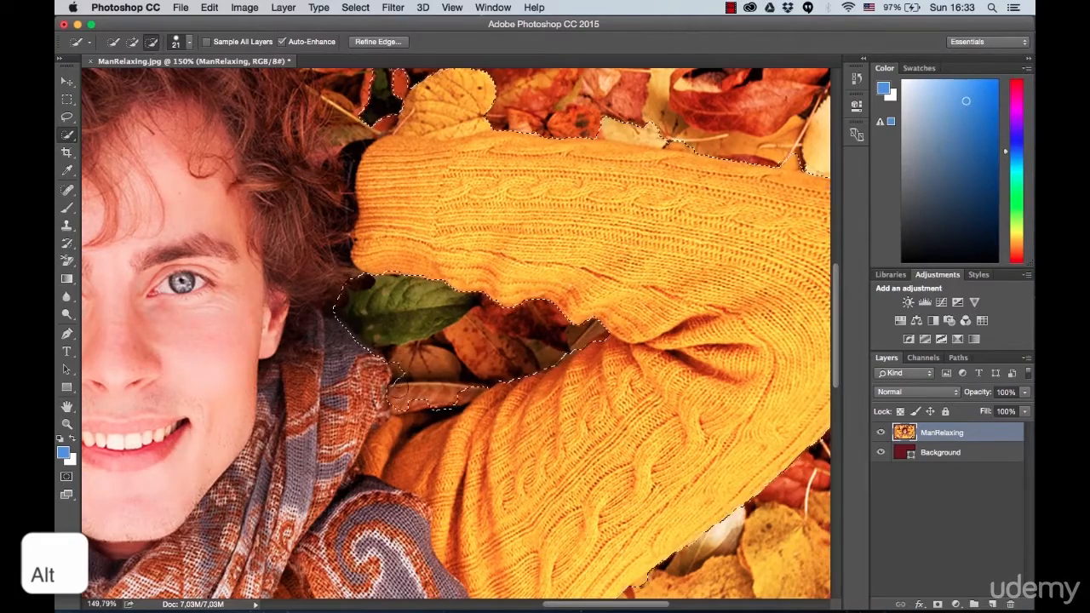
# Step: Subtract the pale leaf beside the loose scarf end, below the right sleeve, from the selection
pyautogui.scroll(-5, 398, 380)
pyautogui.hscroll(5, 398, 379)
pyautogui.keyDown('alt'); pyautogui.moveTo(327, 410); pyautogui.dragTo(277, 460); pyautogui.keyUp('alt')
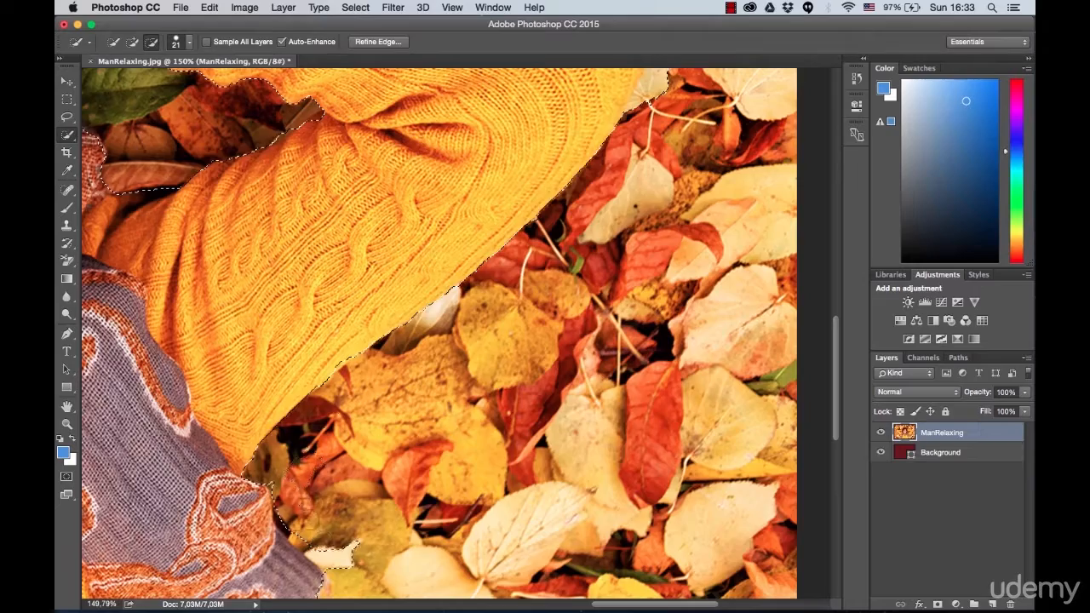
pyautogui.scroll(-5, 340, 558)
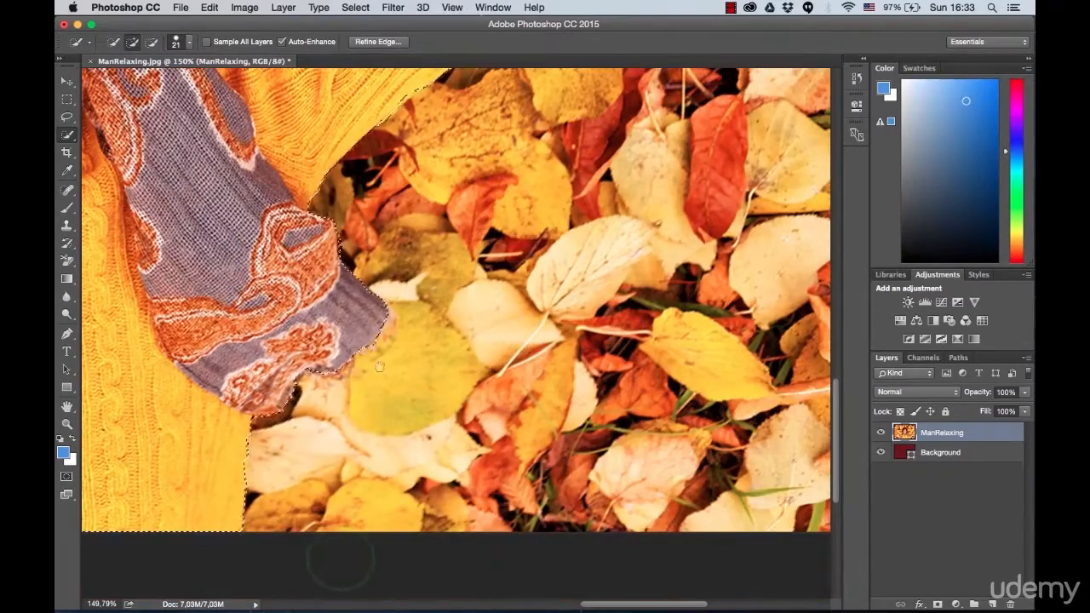
# Step: Subtract the small leaf bits along the lower edge of the left sleeve from the selection
pyautogui.scroll(5, 372, 382)
pyautogui.hscroll(-8, 372, 382)
pyautogui.moveTo(220, 458)
pyautogui.mouseDown()
pyautogui.moveTo(256, 435)
pyautogui.moveTo(251, 340)
pyautogui.moveTo(171, 127)
pyautogui.moveTo(194, 186)
pyautogui.mouseUp()
pyautogui.scroll(5, 195, 186)
pyautogui.hscroll(-5, 194, 186)
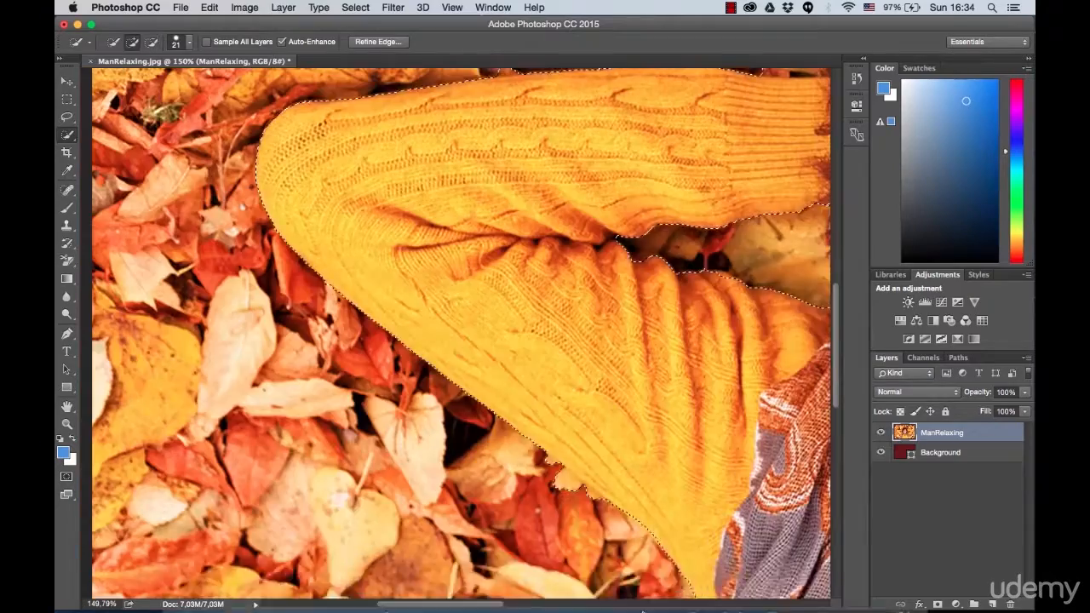
pyautogui.scroll(1, 386, 202)
pyautogui.hscroll(1, 386, 202)
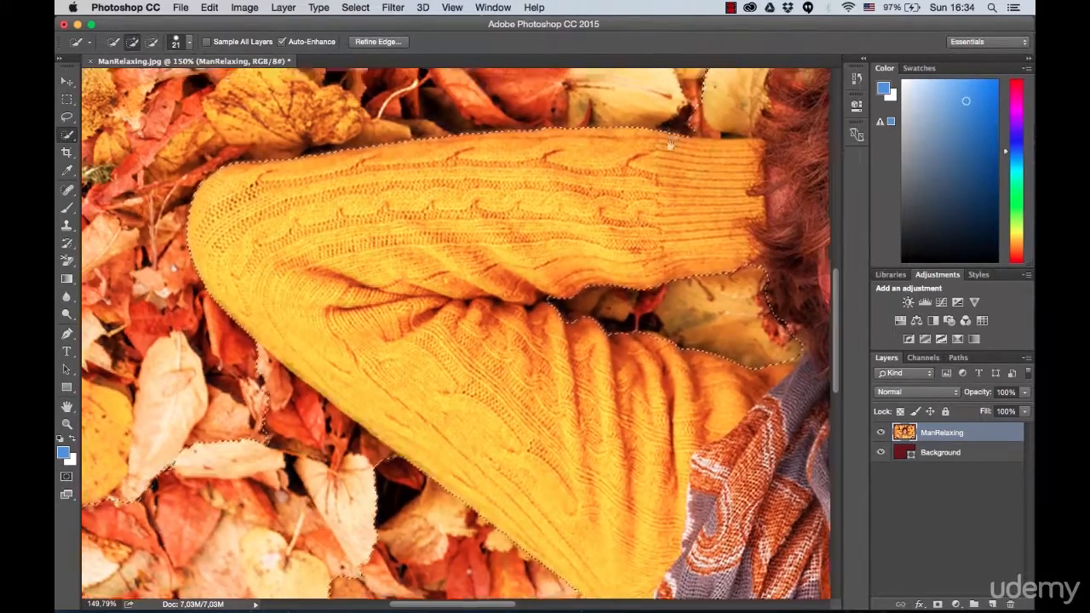
# Step: Subtract the leaves along the upper left of the hair, and add the cut-off hair back to the selection
pyautogui.moveTo(670, 146); pyautogui.dragTo(424, 310)
pyautogui.moveTo(467, 271)
pyautogui.mouseDown()
pyautogui.moveTo(494, 232)
pyautogui.moveTo(511, 271)
pyautogui.moveTo(505, 290)
pyautogui.mouseUp()
pyautogui.moveTo(582, 226); pyautogui.dragTo(379, 328)
pyautogui.moveTo(588, 194); pyautogui.dragTo(439, 226)
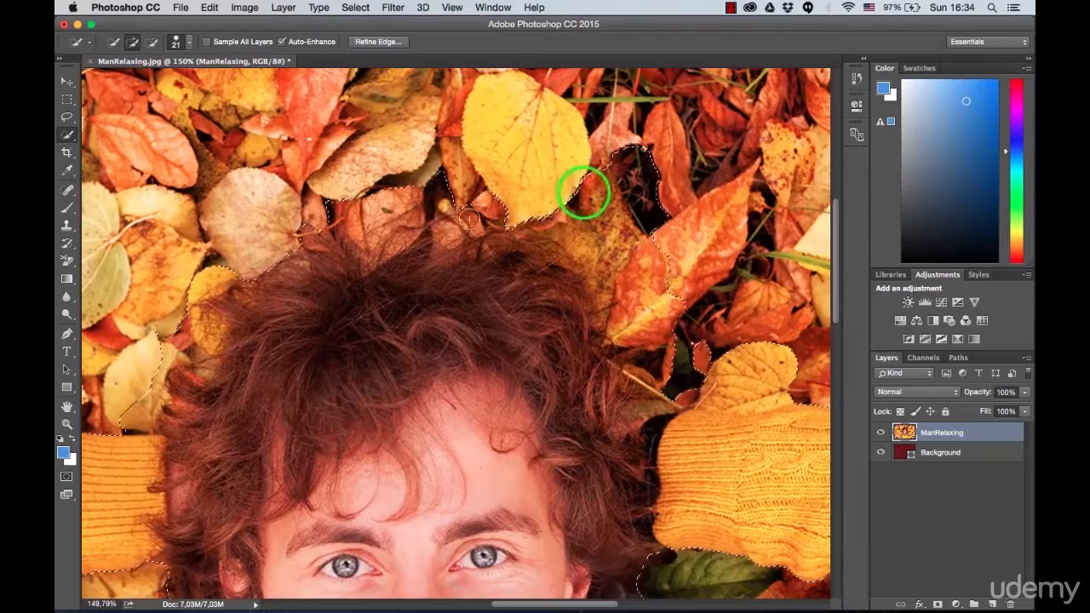
pyautogui.moveTo(261, 275); pyautogui.dragTo(300, 254)
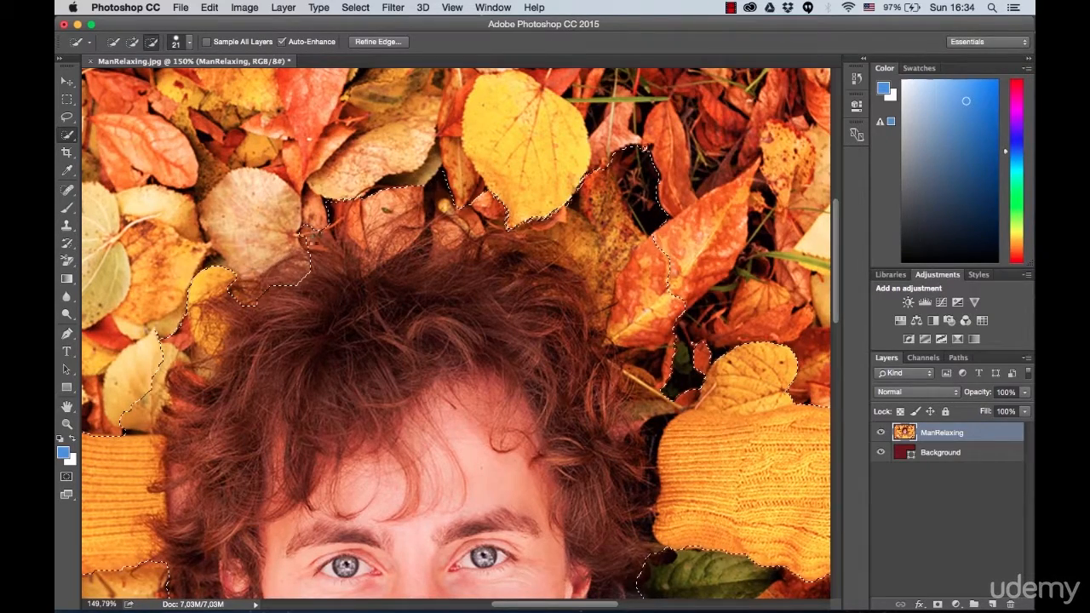
pyautogui.click(246, 288)
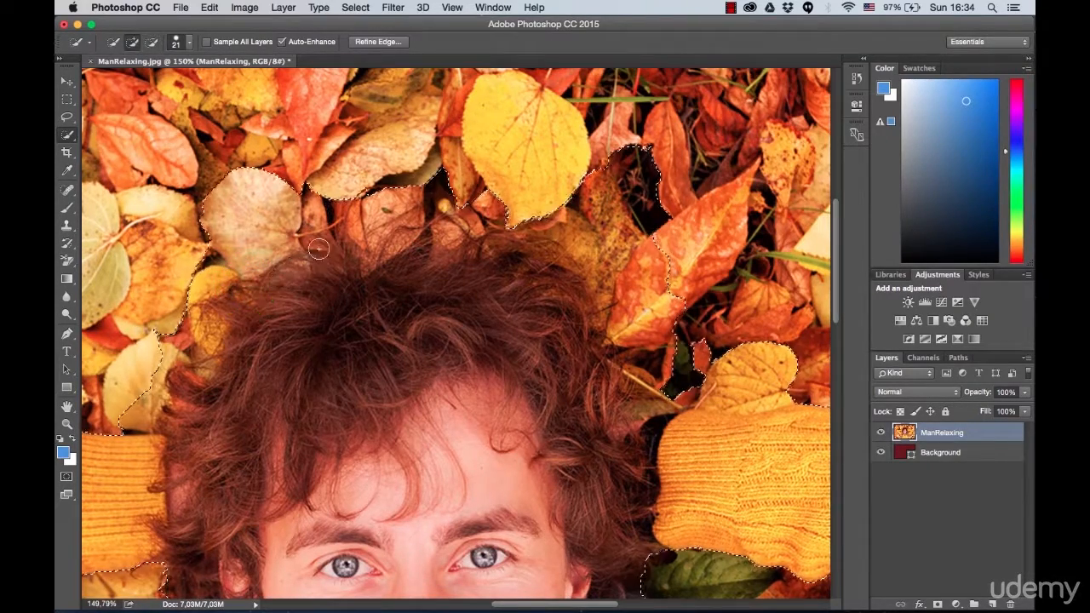
# Step: Subtract the leaves above the right sleeve and around its elbow from the selection
pyautogui.hscroll(5, 460, 201)
pyautogui.moveTo(503, 174)
pyautogui.mouseDown()
pyautogui.moveTo(544, 212)
pyautogui.moveTo(549, 256)
pyautogui.mouseUp()
pyautogui.moveTo(591, 354); pyautogui.dragTo(638, 361)
pyautogui.hscroll(15, 456, 332)
pyautogui.scroll(-3, 455, 332)
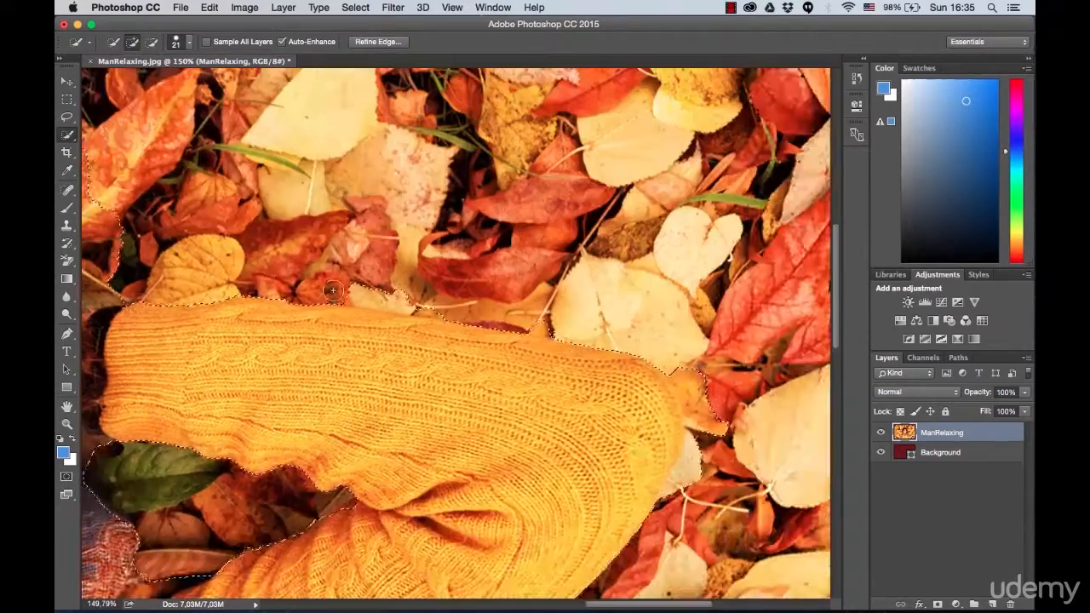
pyautogui.moveTo(686, 496); pyautogui.dragTo(696, 424)
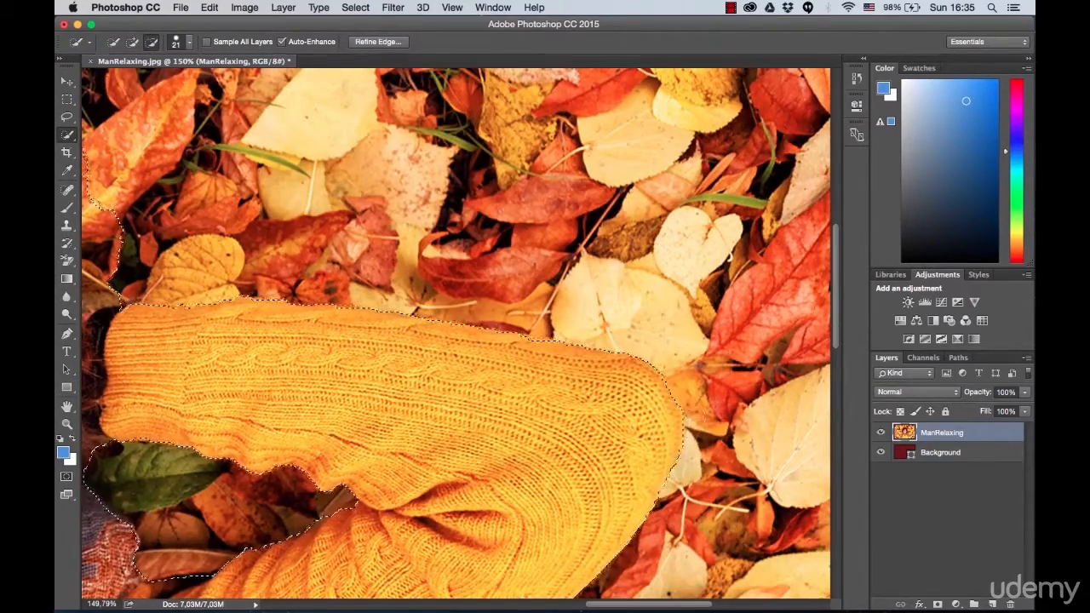
# Step: Open Refine Edge for the man's selection and output it to a new layer with layer mask
pyautogui.press('super+0')
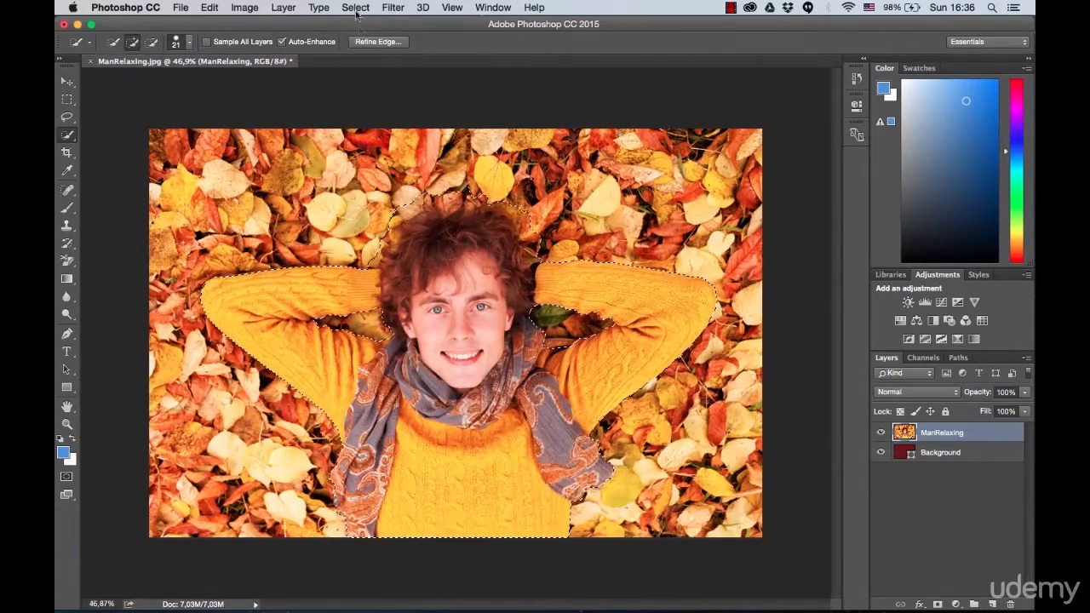
pyautogui.click(371, 43)
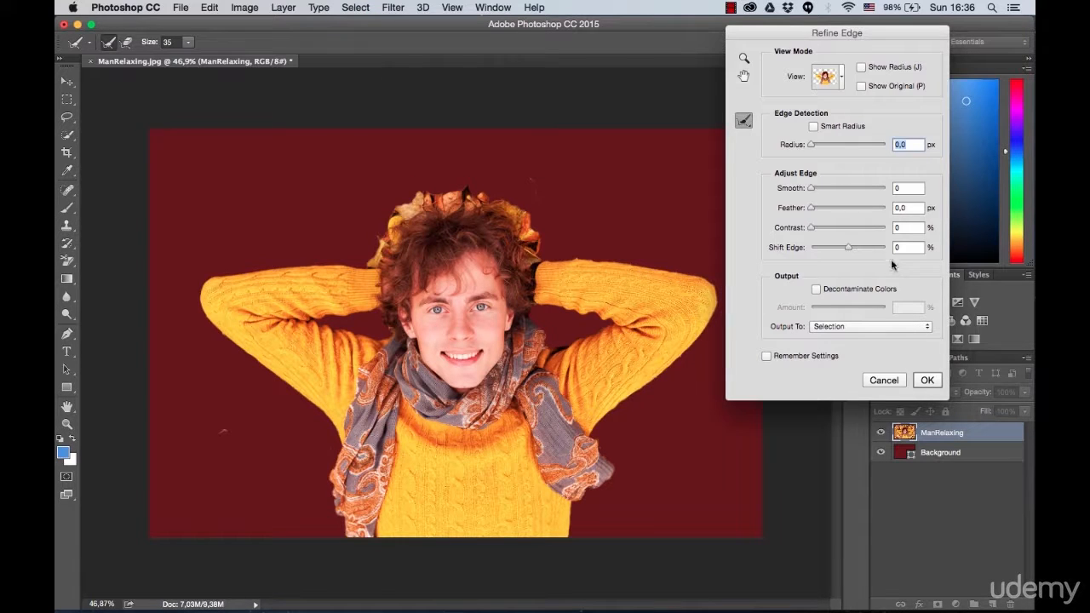
pyautogui.click(912, 331)
pyautogui.click(895, 357)
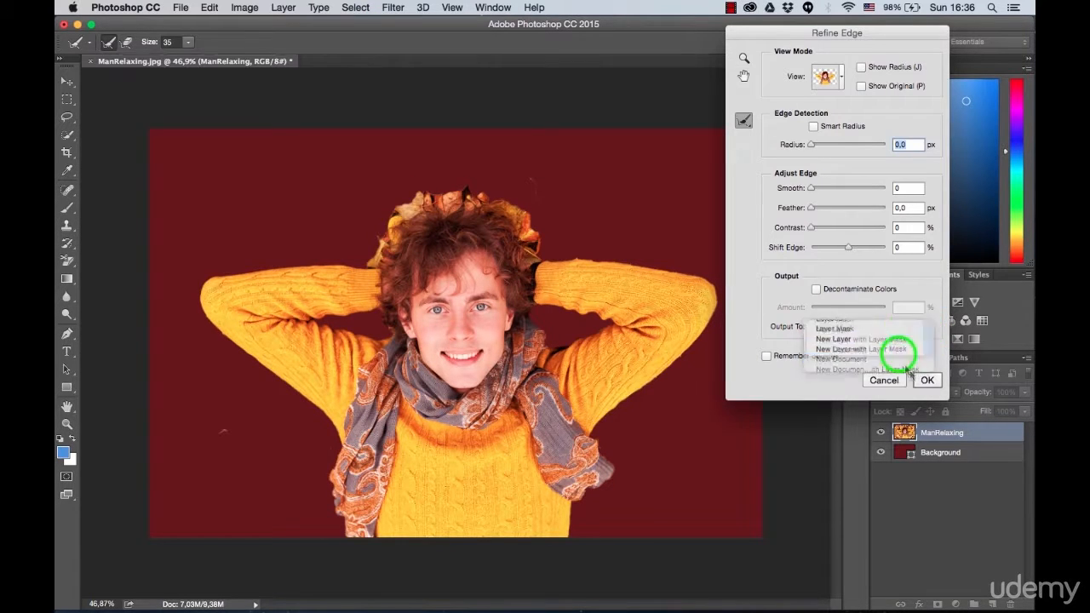
pyautogui.click(927, 381)
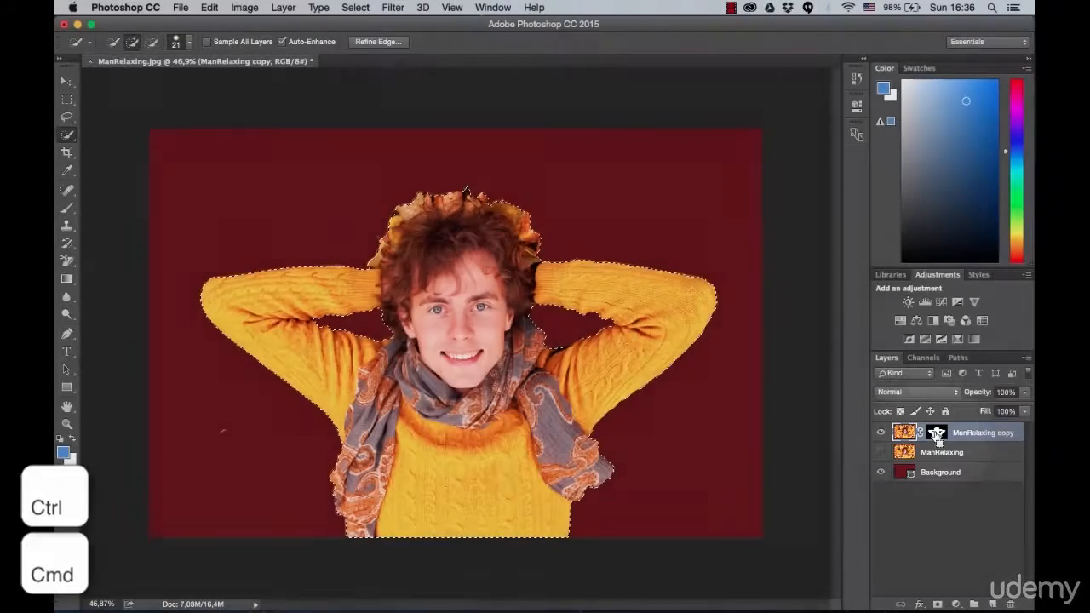
# Step: Load the layer mask of ManRelaxing copy as a selection and reopen Refine Edge with the Refine Radius brush
pyautogui.keyDown('ctrl'); pyautogui.click(937, 434); pyautogui.keyUp('ctrl')
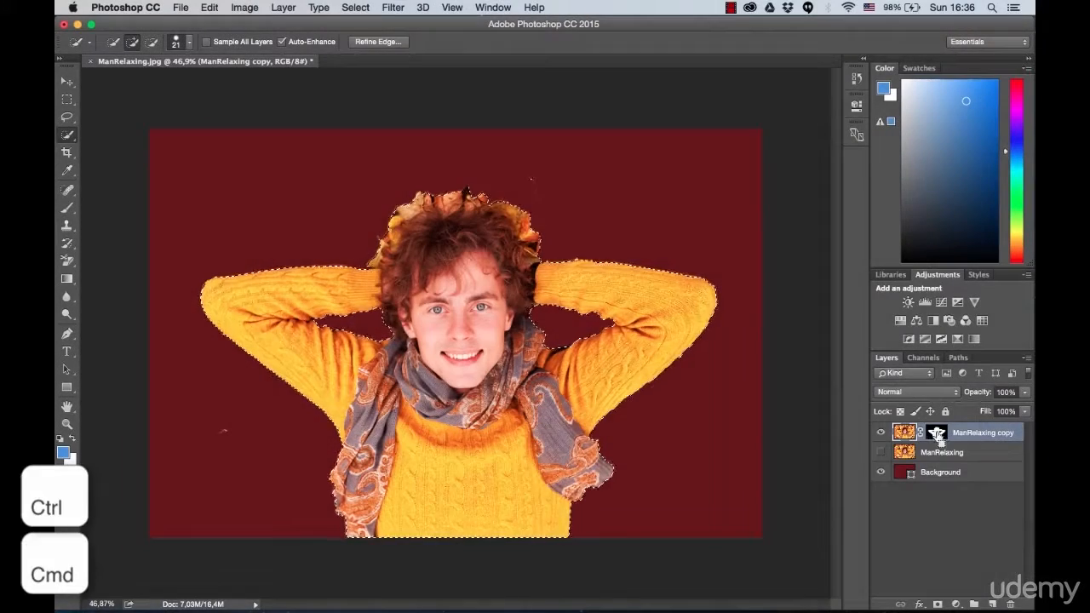
pyautogui.click(393, 43)
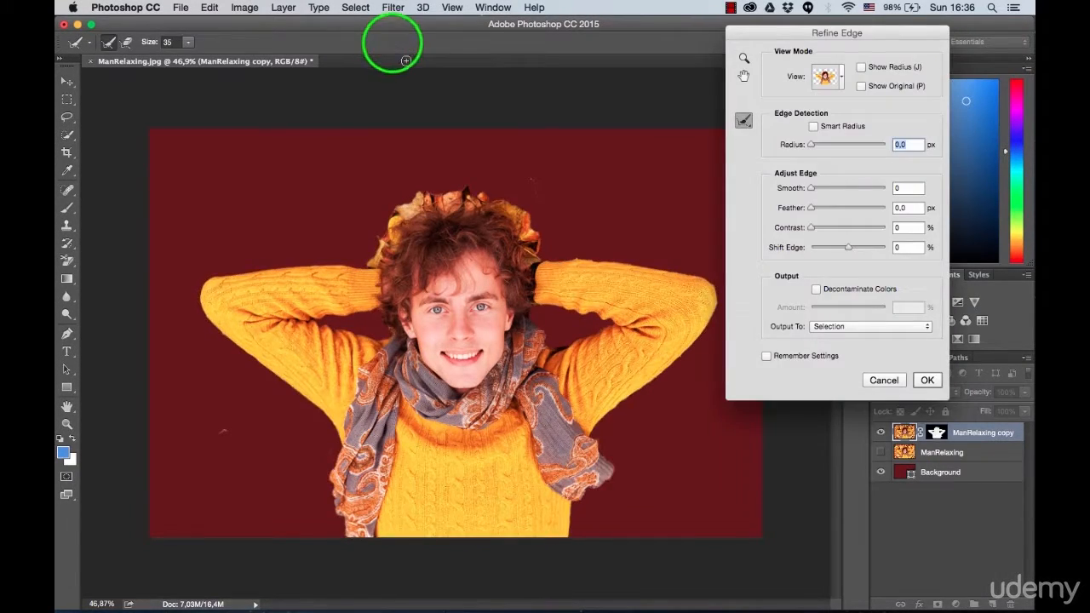
pyautogui.press(']')
pyautogui.press(']')
pyautogui.press(']')
pyautogui.press(']')
pyautogui.press(']')
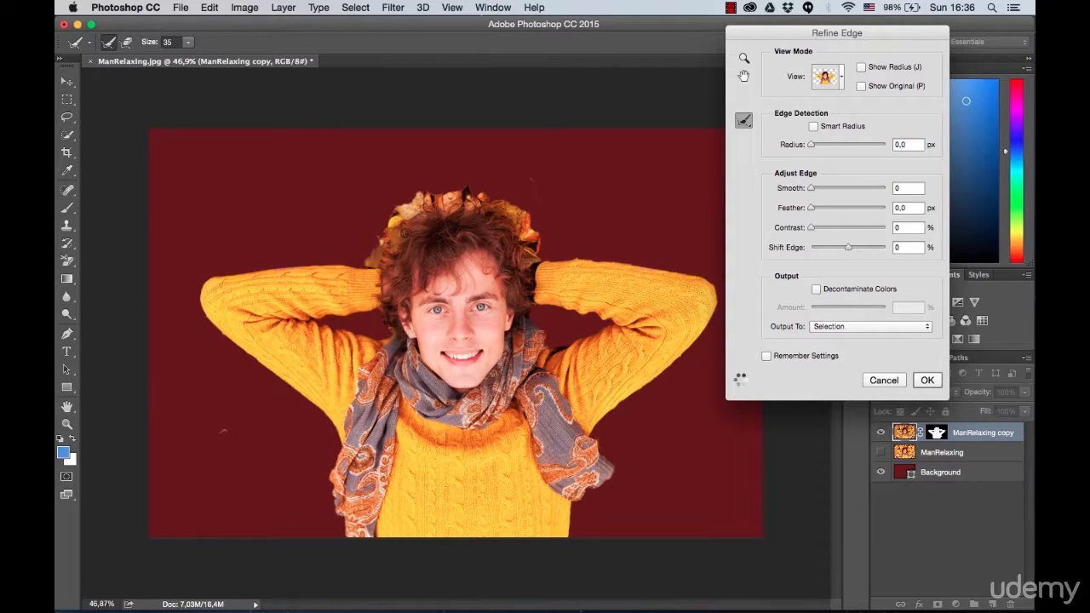
# Step: Paint the Refine Radius brush over the leaves around the hair outline, and check the painted radius before returning to the cutout view
pyautogui.scroll(3, 388, 233)
pyautogui.moveTo(345, 252)
pyautogui.mouseDown()
pyautogui.moveTo(368, 264)
pyautogui.moveTo(310, 269)
pyautogui.moveTo(336, 262)
pyautogui.moveTo(397, 165)
pyautogui.mouseUp()
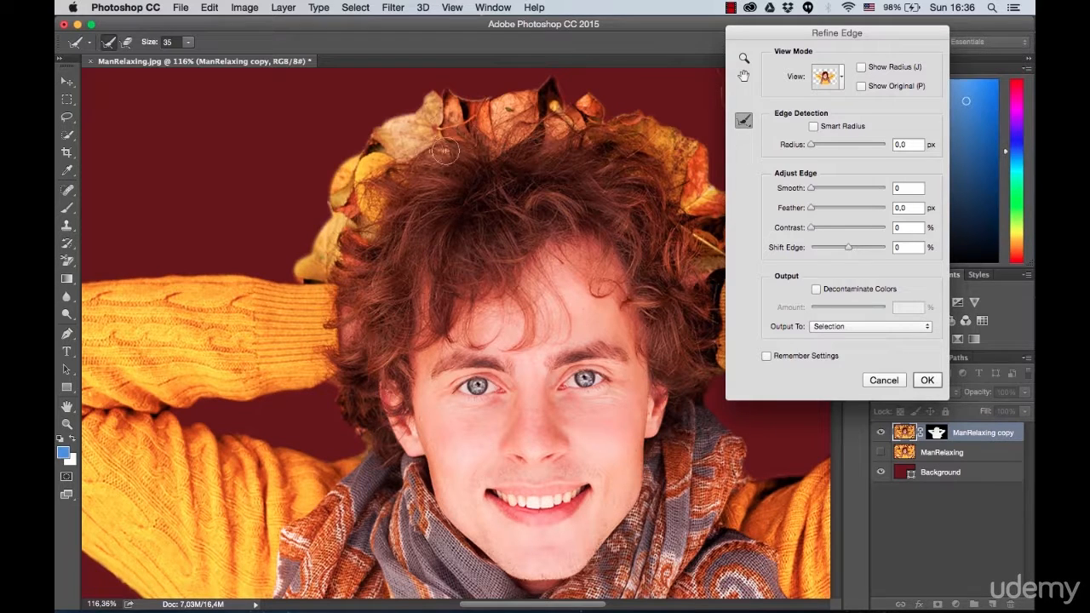
pyautogui.moveTo(559, 104)
pyautogui.mouseDown()
pyautogui.moveTo(592, 113)
pyautogui.moveTo(591, 147)
pyautogui.mouseUp()
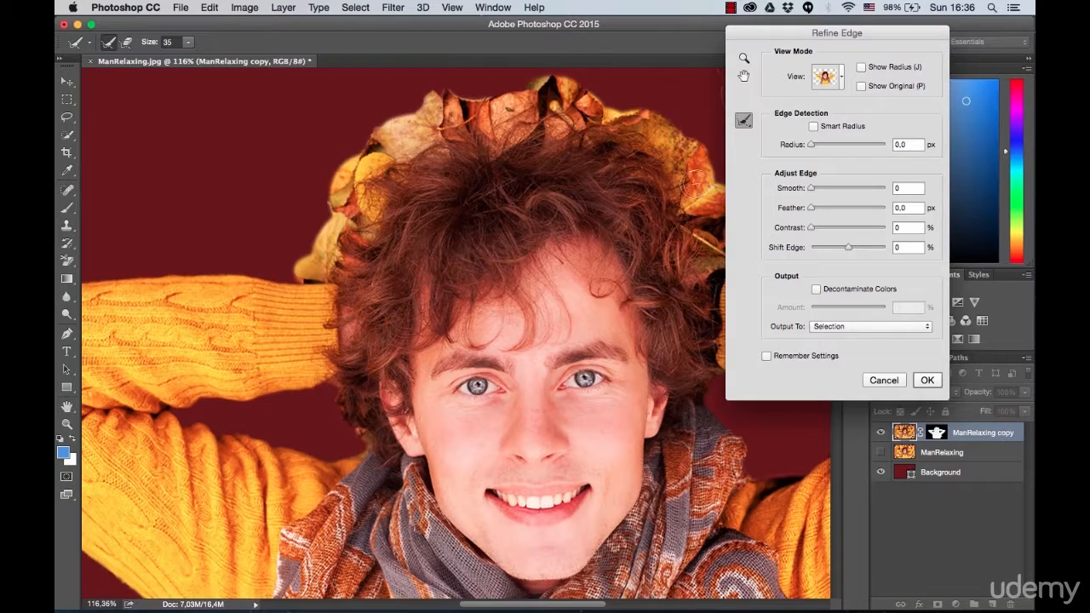
pyautogui.moveTo(686, 186); pyautogui.dragTo(673, 194)
pyautogui.moveTo(456, 151)
pyautogui.mouseDown()
pyautogui.moveTo(271, 262)
pyautogui.moveTo(361, 248)
pyautogui.mouseUp()
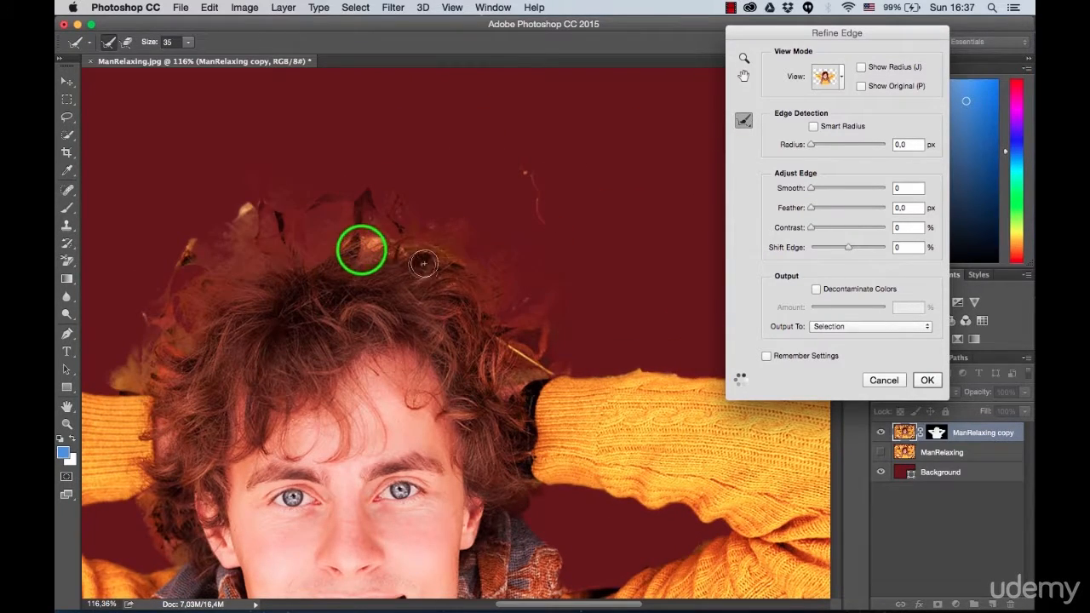
pyautogui.scroll(-4, 418, 297)
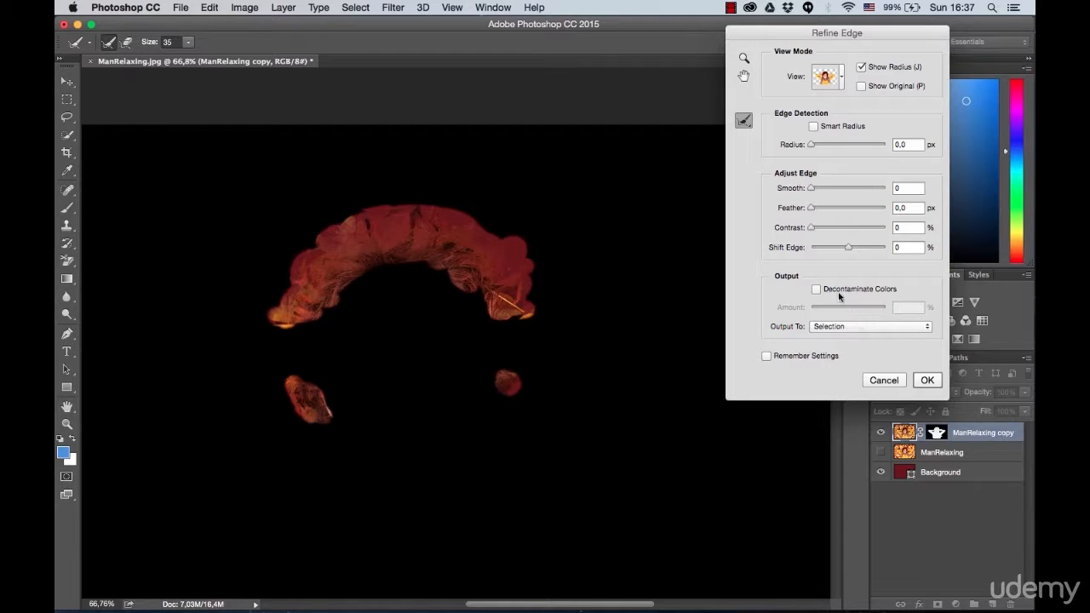
pyautogui.click(862, 68)
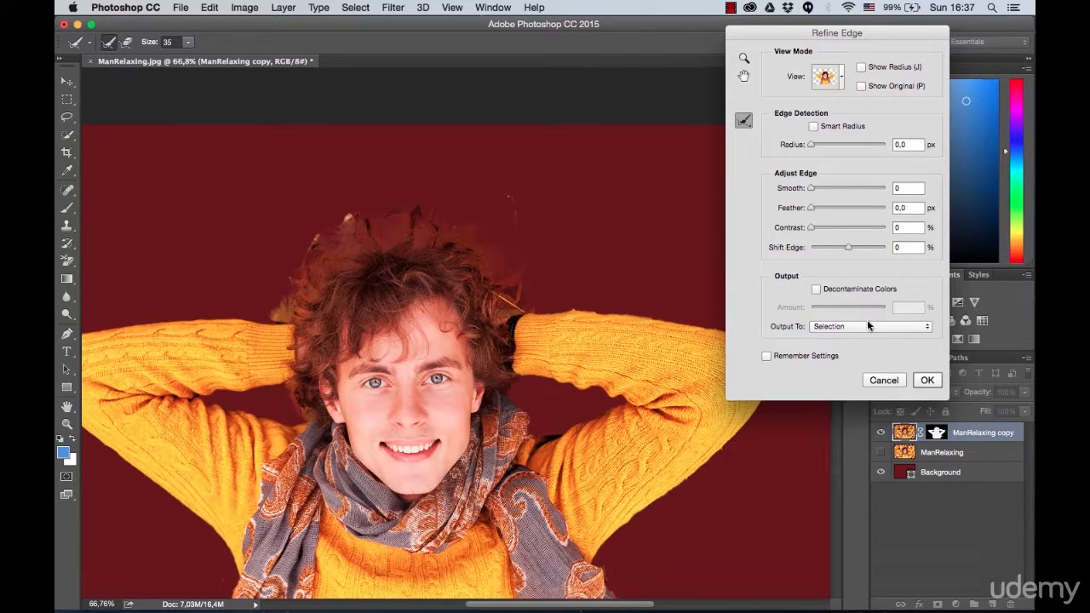
# Step: Set the edge contrast to 49%, smooth to 6 and feather to 9.7 px, and enable Decontaminate Colors
pyautogui.moveTo(820, 230); pyautogui.dragTo(845, 230)
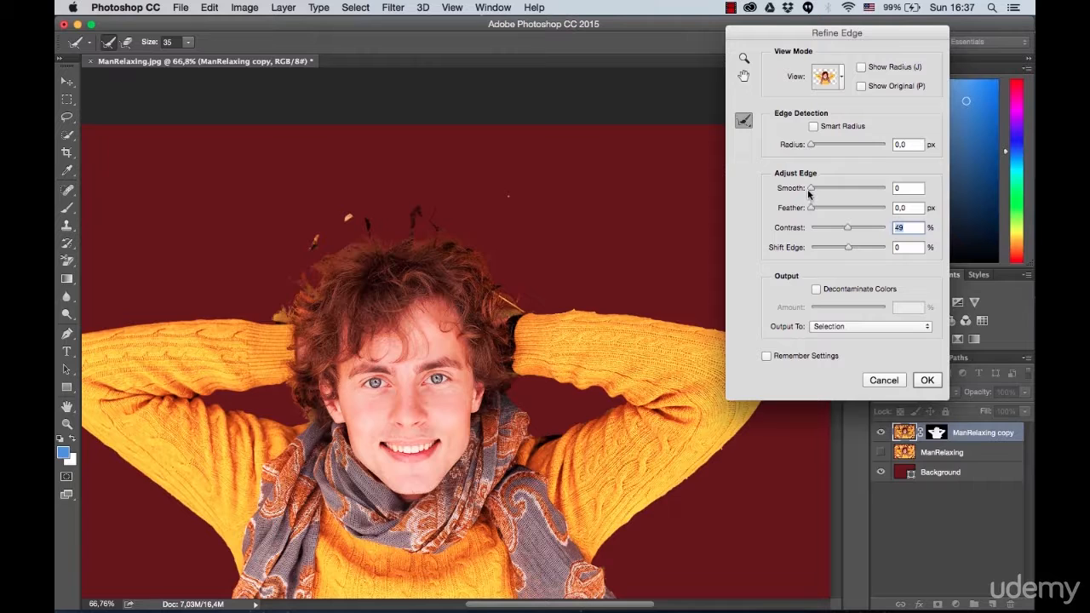
pyautogui.moveTo(820, 191); pyautogui.dragTo(842, 213)
pyautogui.click(816, 290)
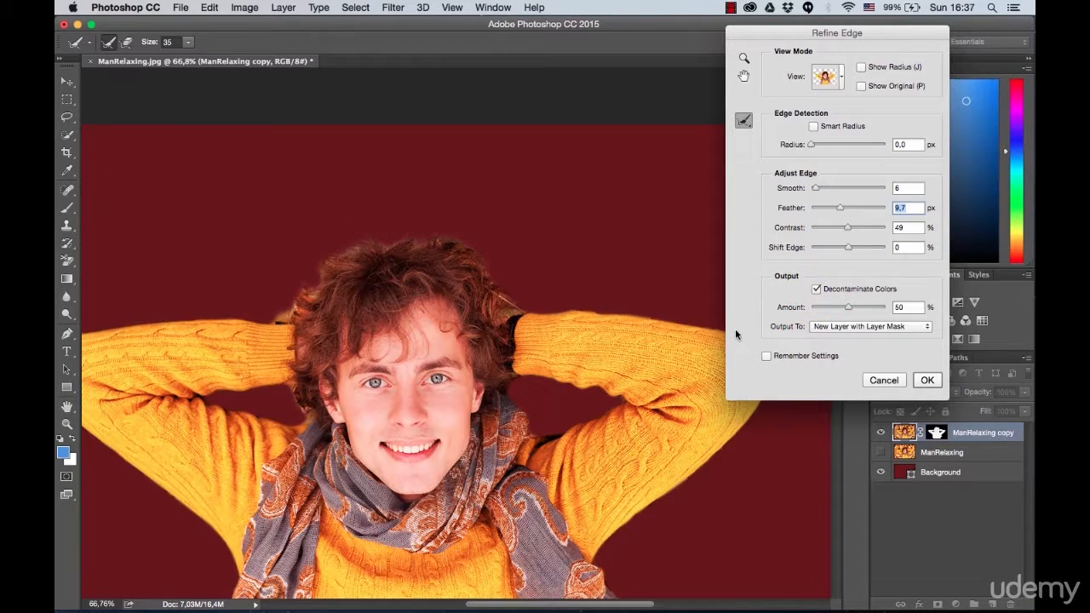
# Step: Preview the cutout on white, and reset both smooth and feather to 0
pyautogui.moveTo(827, 81); pyautogui.dragTo(795, 173)
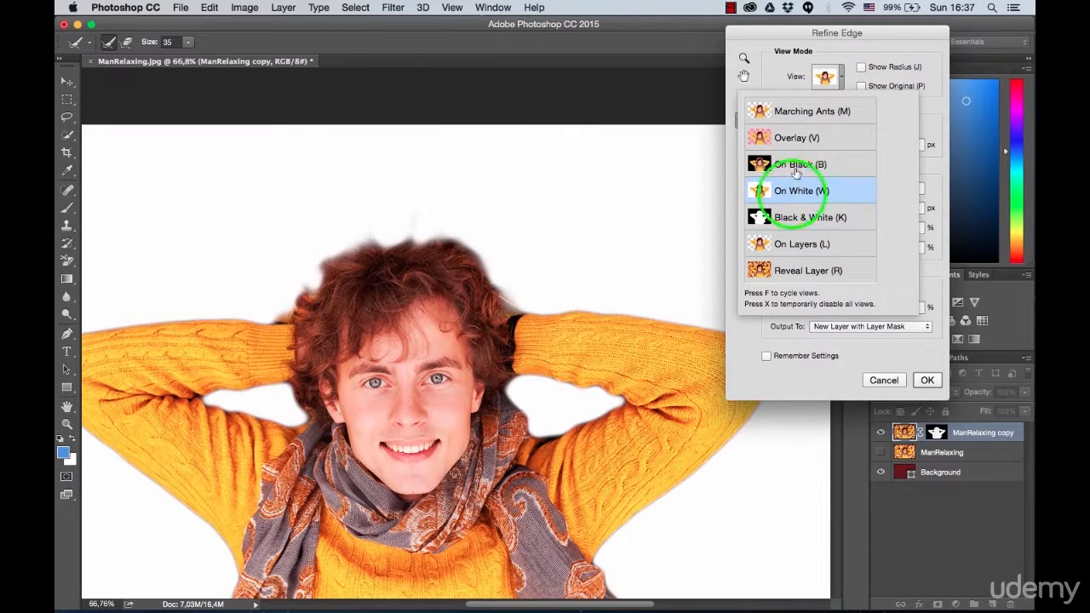
pyautogui.moveTo(833, 81); pyautogui.dragTo(852, 34)
pyautogui.click(839, 209)
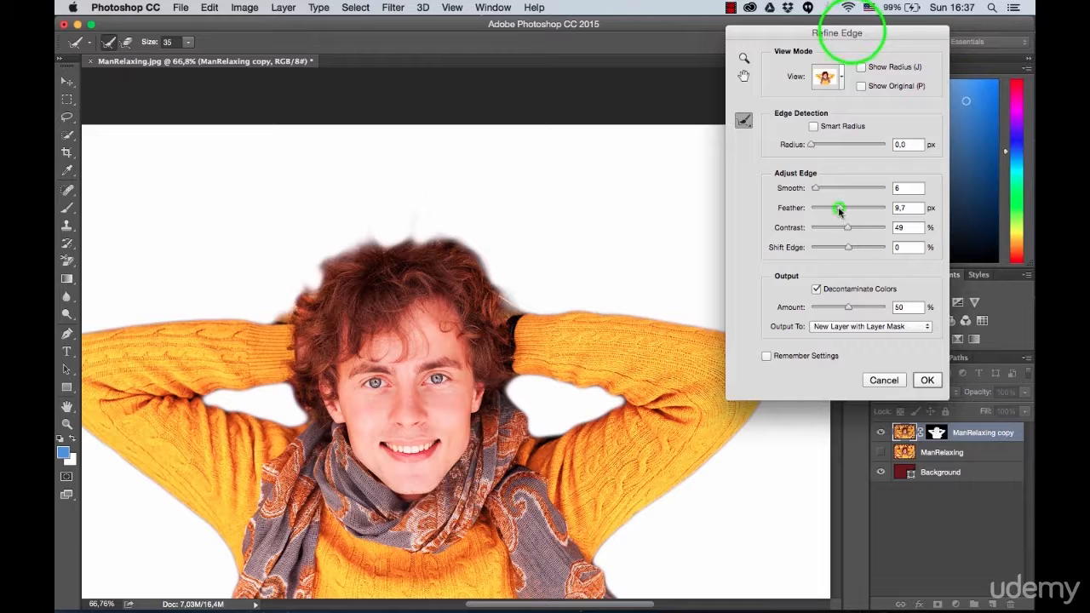
pyautogui.moveTo(833, 212); pyautogui.dragTo(815, 216)
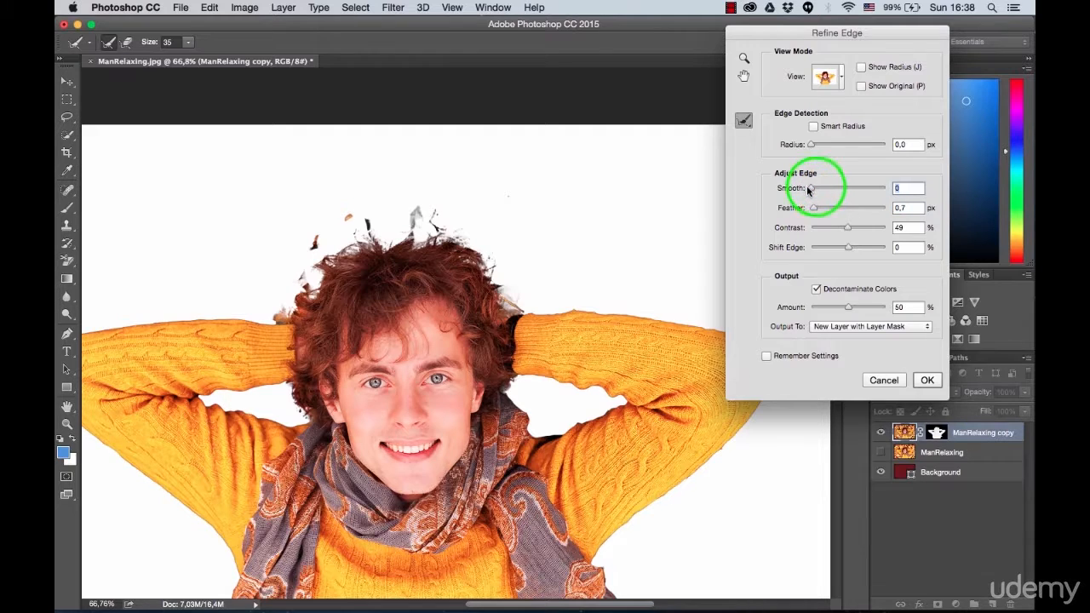
pyautogui.moveTo(813, 207); pyautogui.dragTo(793, 210)
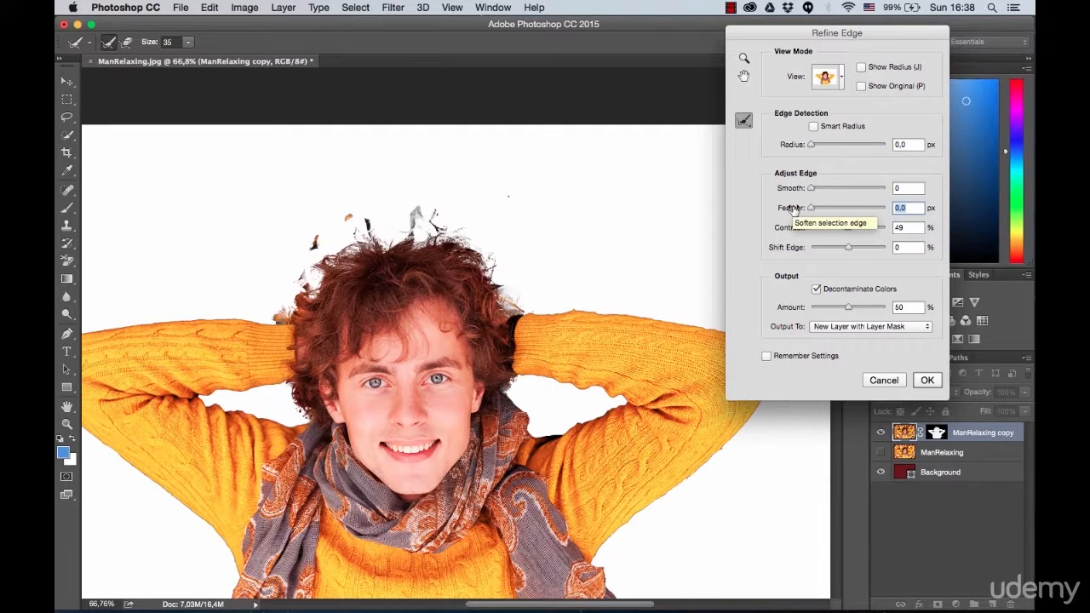
# Step: Shift the selection edge to -7% and apply Refine Edge as a new layer with layer mask
pyautogui.scroll(5, 428, 278)
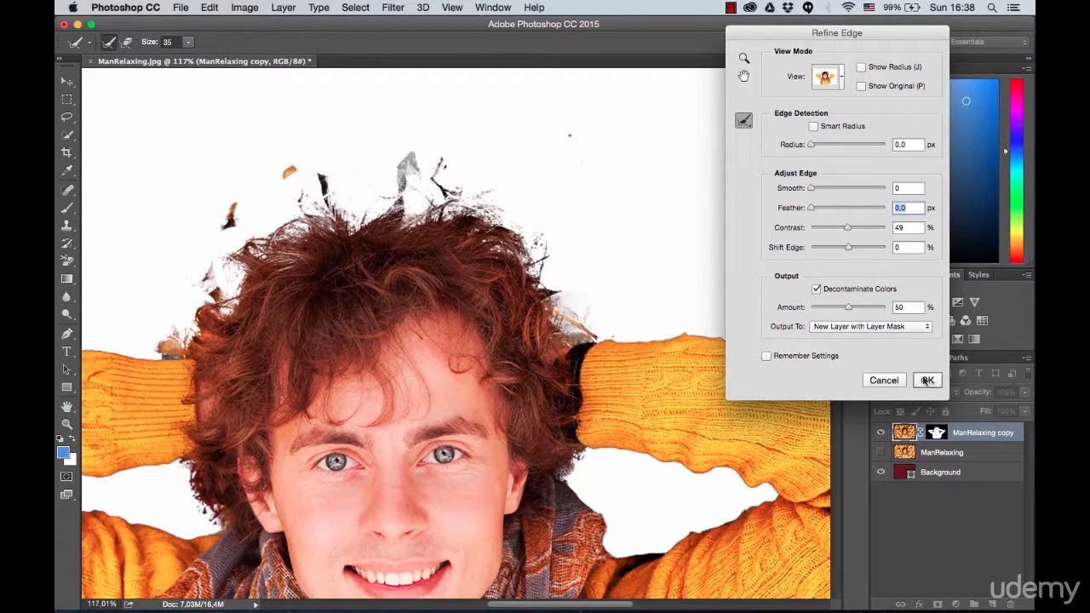
pyautogui.moveTo(844, 247); pyautogui.dragTo(850, 252)
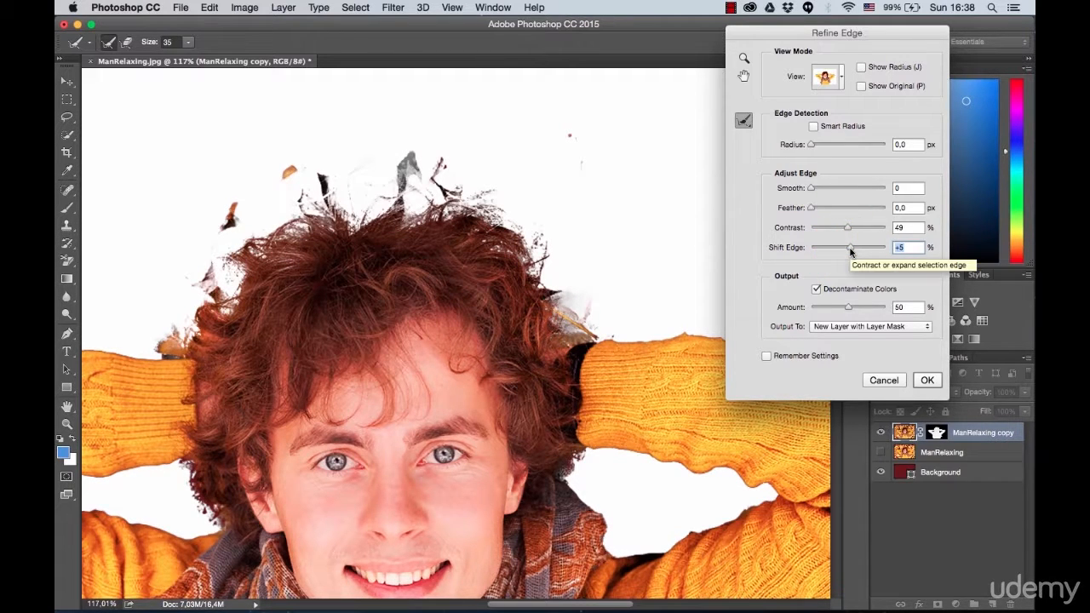
pyautogui.moveTo(850, 250); pyautogui.dragTo(846, 252)
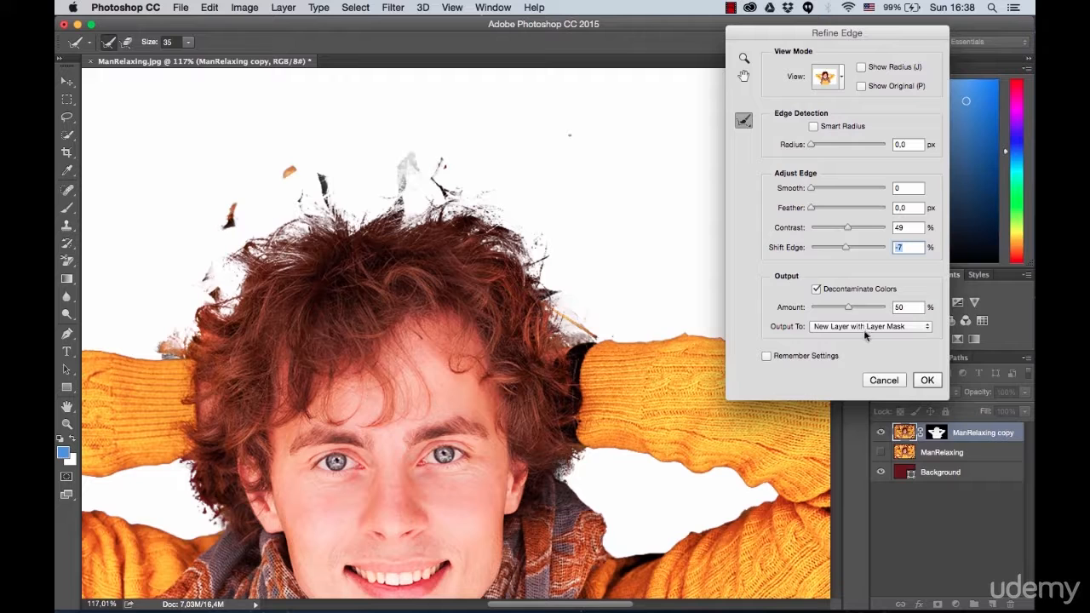
pyautogui.click(928, 380)
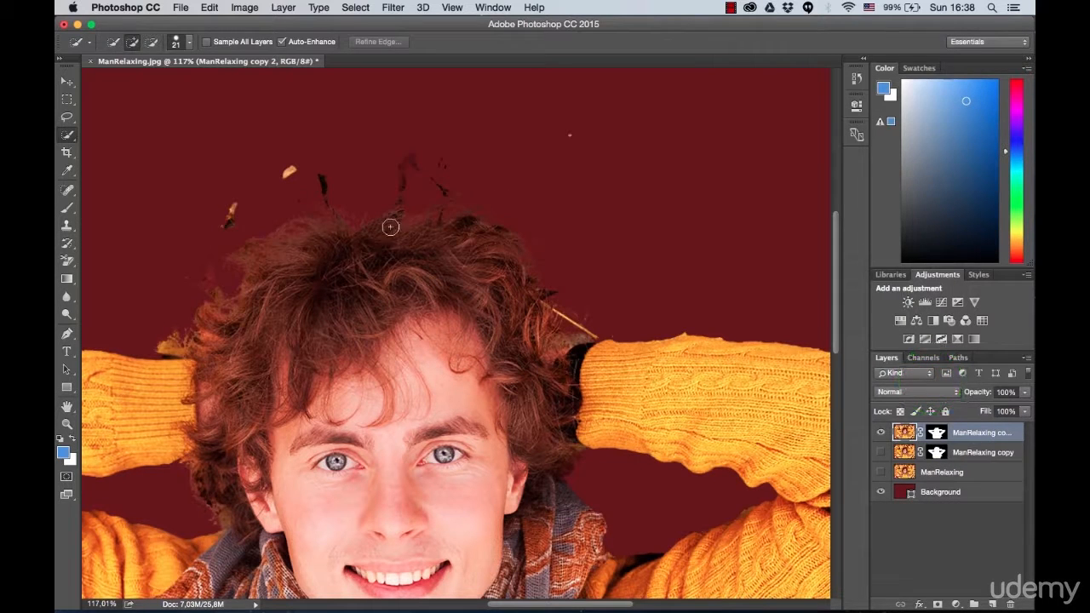
# Step: Erase the leaf remnants floating above the hair with a 36 px Eraser
pyautogui.click(67, 260)
pyautogui.click(128, 254)
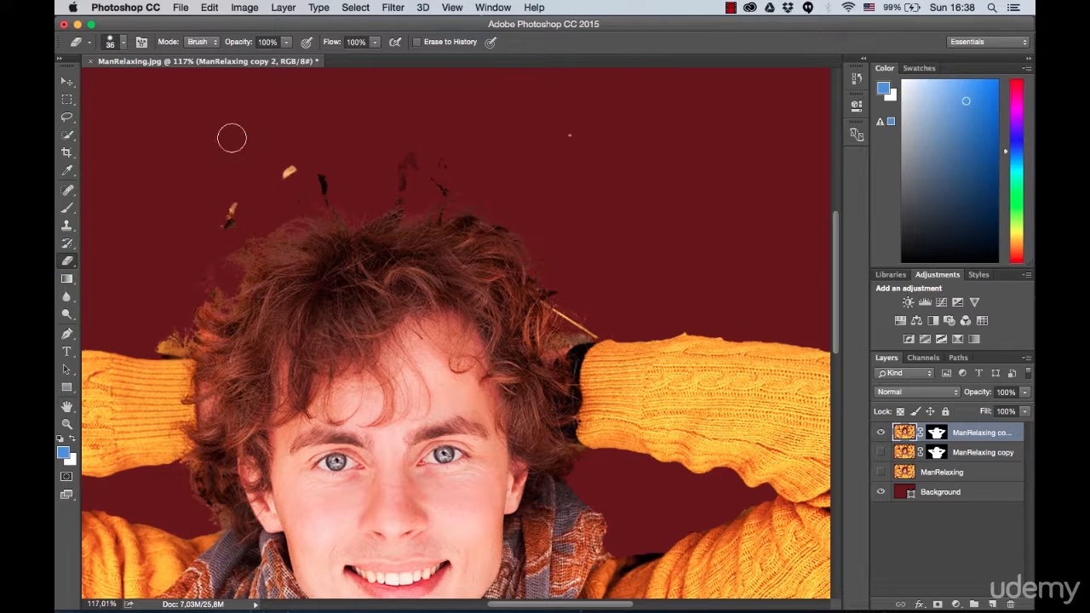
pyautogui.moveTo(285, 173); pyautogui.dragTo(357, 182)
pyautogui.moveTo(389, 180)
pyautogui.mouseDown()
pyautogui.moveTo(410, 161)
pyautogui.moveTo(444, 191)
pyautogui.mouseUp()
pyautogui.click(497, 193)
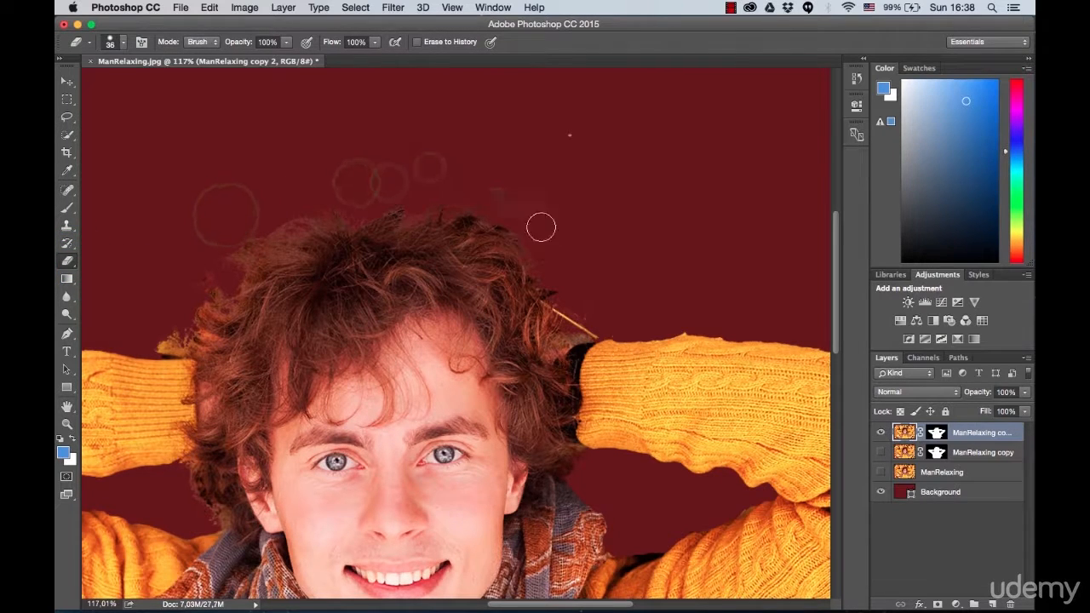
# Step: Erase the remnants beside the hair's upper right, the twig near the right cuff and the rough upper edge of the sleeve
pyautogui.click(543, 230)
pyautogui.moveTo(573, 313); pyautogui.dragTo(593, 328)
pyautogui.click(672, 322)
pyautogui.click(726, 325)
pyautogui.click(580, 326)
# Step: Reduce the Eraser to 4 px and erase the fine leaf remnants between the hair and the right cuff
pyautogui.click(123, 43)
pyautogui.click(139, 85)
pyautogui.click(567, 340)
pyautogui.click(124, 42)
pyautogui.moveTo(138, 84); pyautogui.dragTo(134, 84)
pyautogui.click(569, 338)
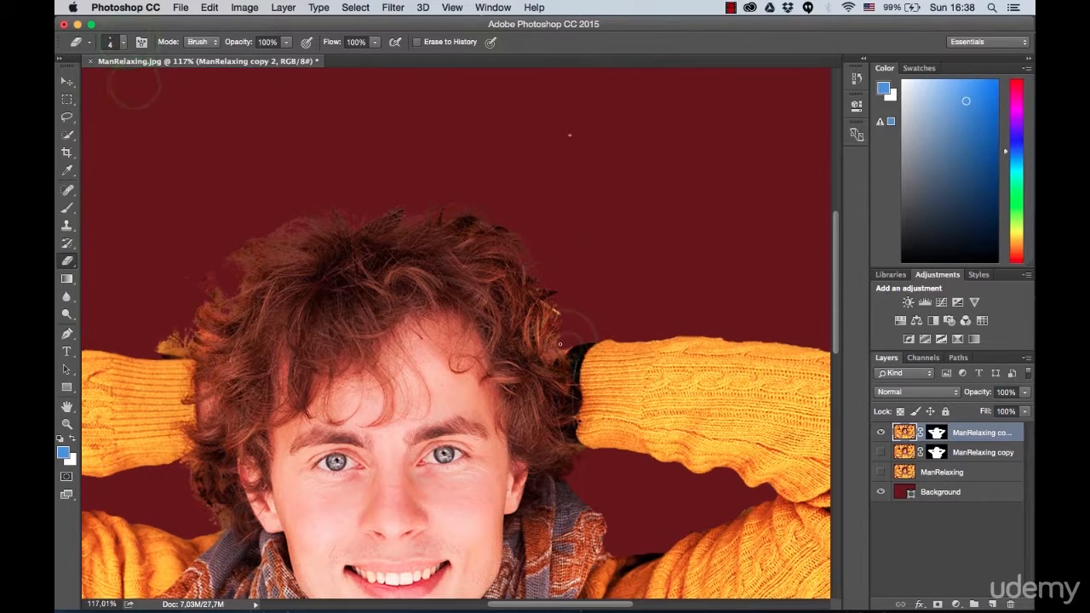
pyautogui.moveTo(554, 346); pyautogui.dragTo(549, 344)
# Step: Enlarge the Eraser, and erase the stray speck above the right sleeve and the leaf remnant above the left cuff
pyautogui.click(568, 137)
pyautogui.click(123, 42)
pyautogui.moveTo(135, 84); pyautogui.dragTo(150, 84)
pyautogui.click(559, 138)
pyautogui.moveTo(161, 337); pyautogui.dragTo(173, 342)
# Step: Set the Eraser to 25 px and erase the faint leaf remnants along the left side of the hair
pyautogui.click(123, 43)
pyautogui.click(141, 84)
pyautogui.click(203, 277)
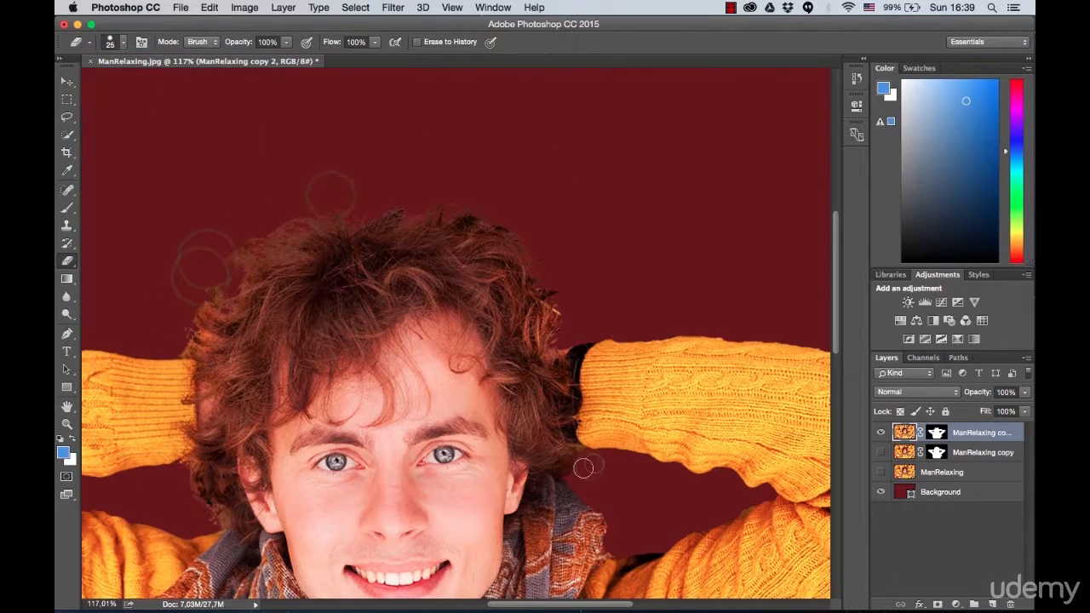
# Step: Erase the remaining background remnants beside the hair and around the inner bend of the right arm
pyautogui.moveTo(190, 491); pyautogui.dragTo(579, 318)
pyautogui.moveTo(260, 431); pyautogui.dragTo(361, 304)
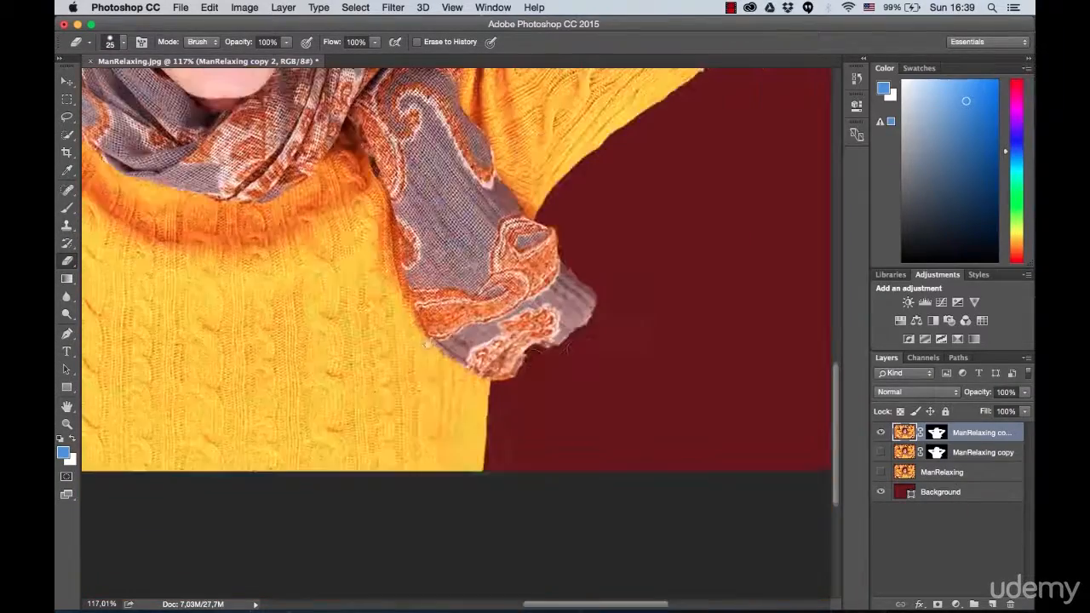
pyautogui.moveTo(586, 249); pyautogui.dragTo(536, 396)
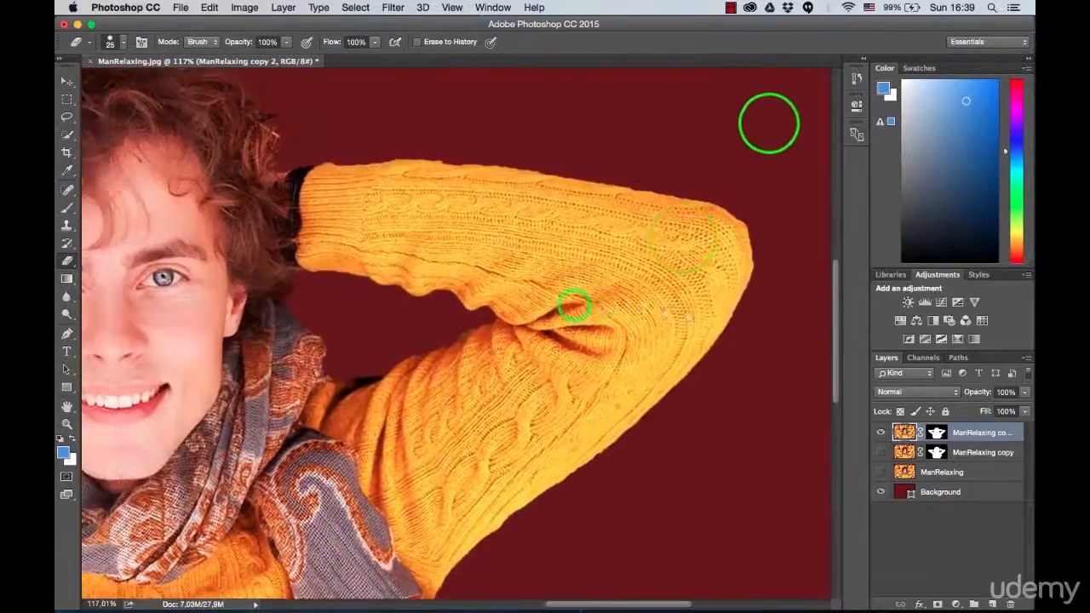
pyautogui.click(571, 304)
pyautogui.click(547, 334)
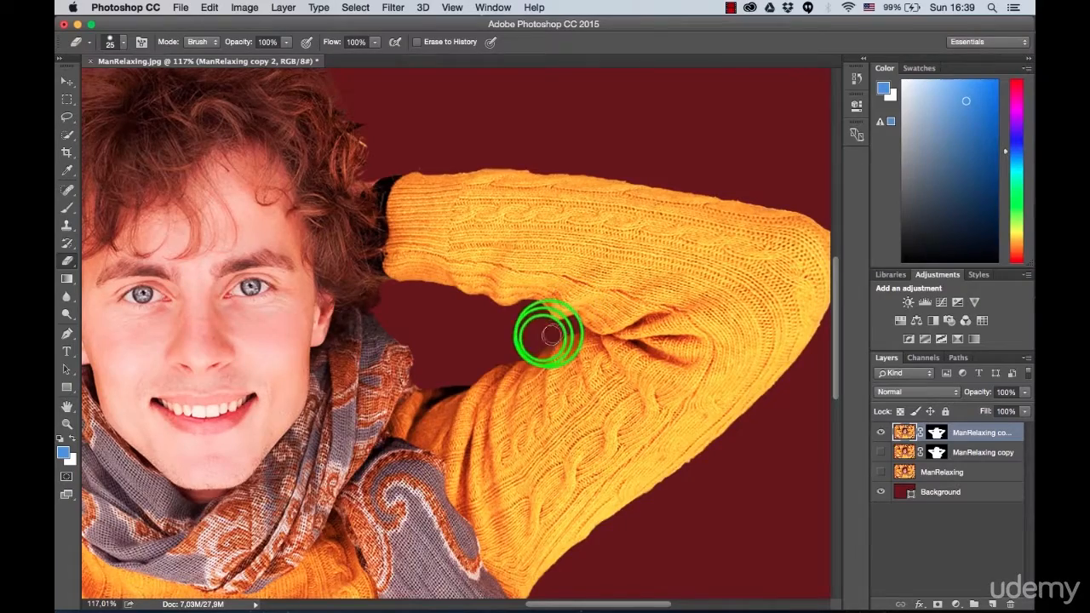
pyautogui.moveTo(451, 207); pyautogui.dragTo(677, 308)
pyautogui.moveTo(458, 239); pyautogui.dragTo(490, 251)
pyautogui.click(270, 246)
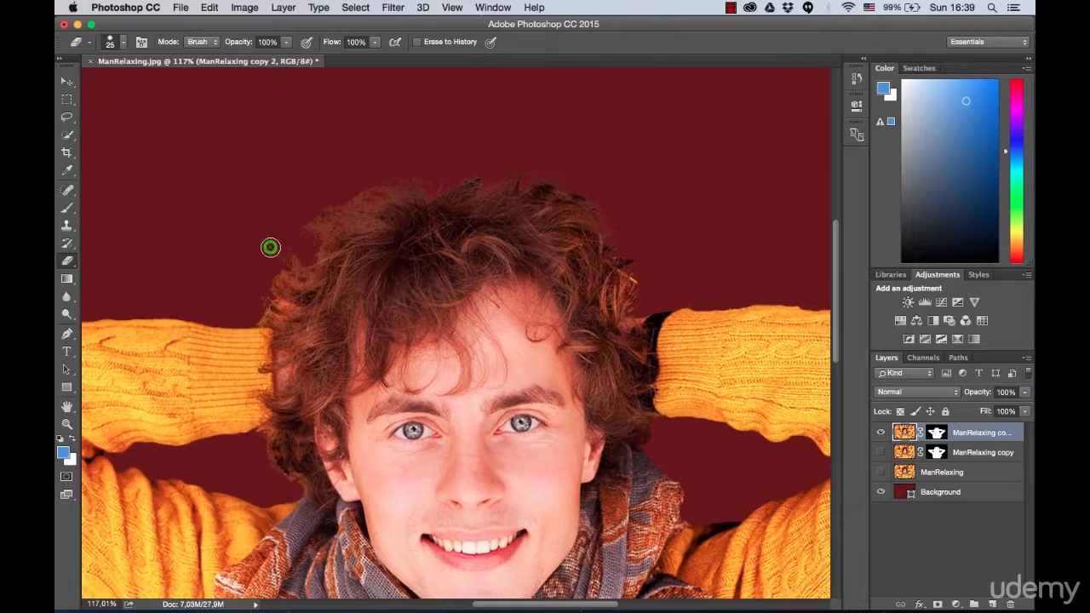
# Step: Change the Background fill layer's colour to white (#ffffff)
pyautogui.doubleClick(901, 492)
pyautogui.moveTo(725, 187); pyautogui.dragTo(576, 86)
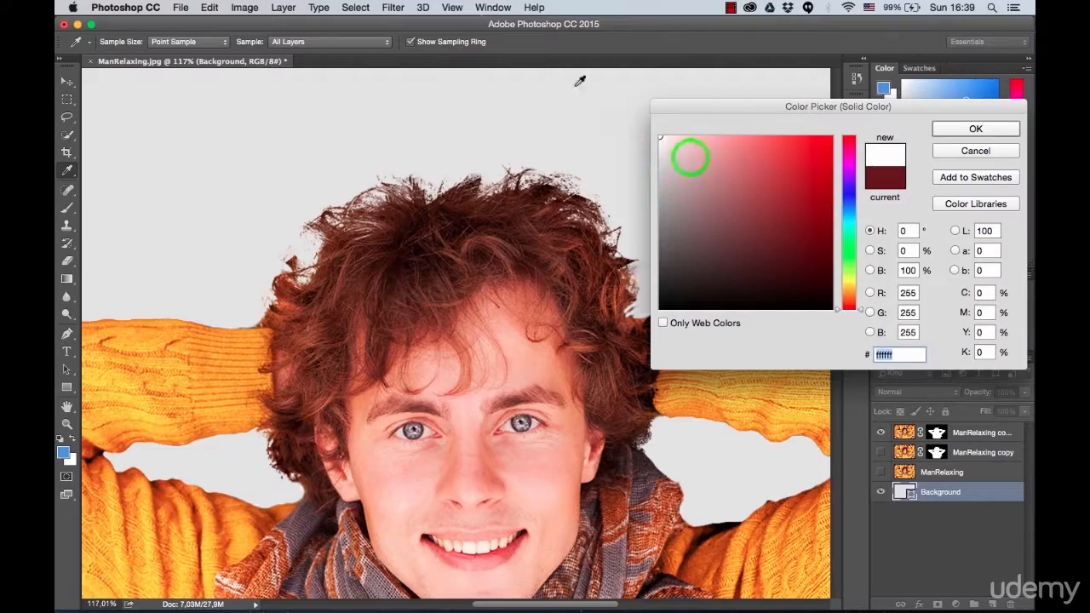
pyautogui.click(975, 128)
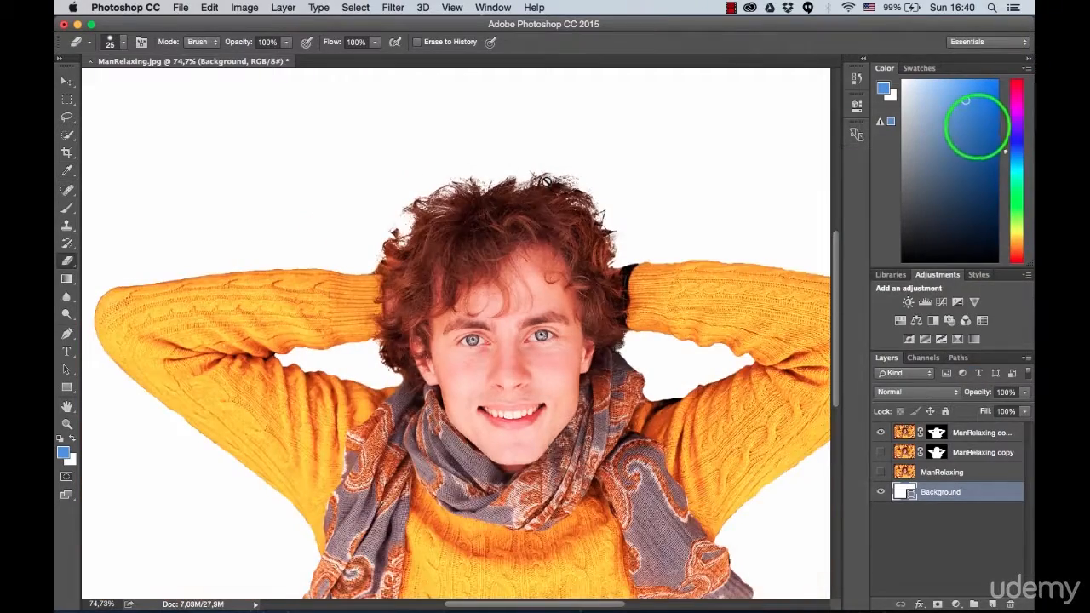
# Step: Select the ManRelaxing copy 2 layer and erase the detached remnants beside the left side of the hair
pyautogui.scroll(5, 382, 213)
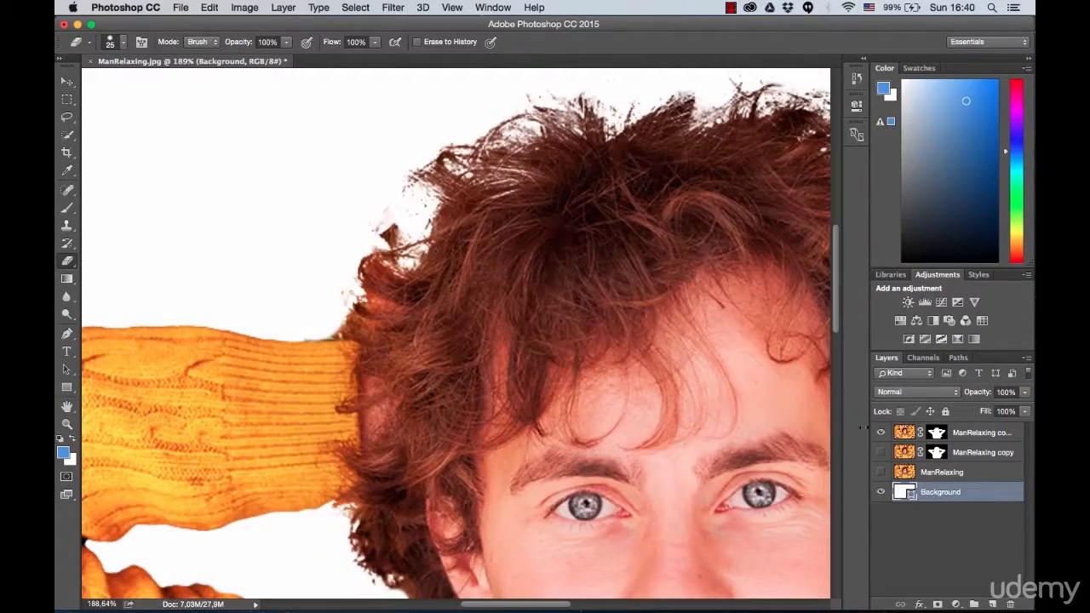
pyautogui.click(960, 434)
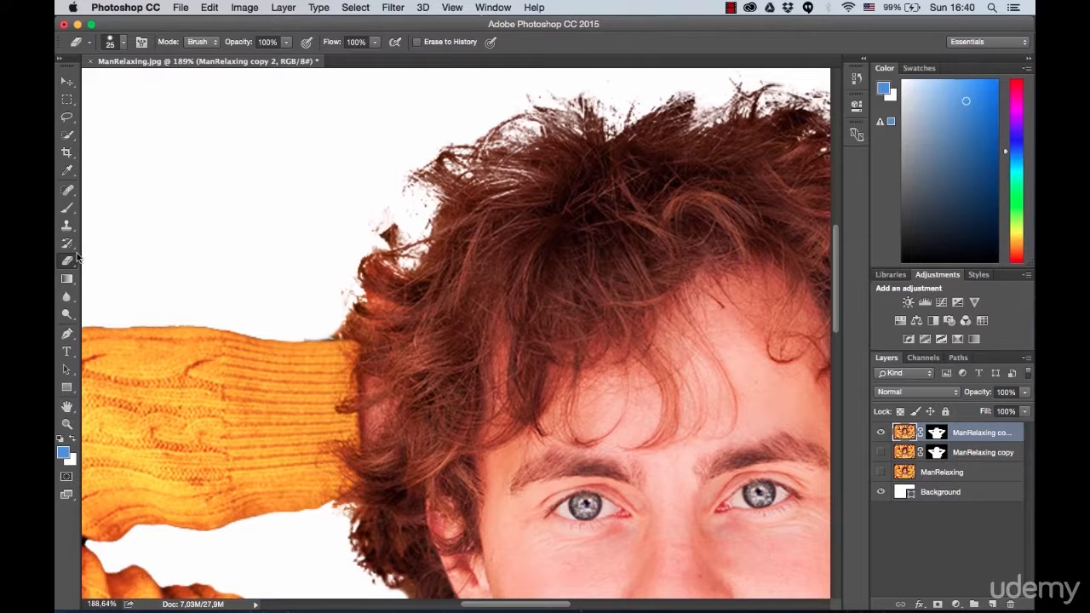
pyautogui.moveTo(397, 228)
pyautogui.mouseDown()
pyautogui.moveTo(344, 205)
pyautogui.moveTo(375, 225)
pyautogui.moveTo(367, 208)
pyautogui.moveTo(390, 216)
pyautogui.mouseUp()
pyautogui.moveTo(413, 215); pyautogui.dragTo(403, 219)
pyautogui.scroll(-1, 360, 292)
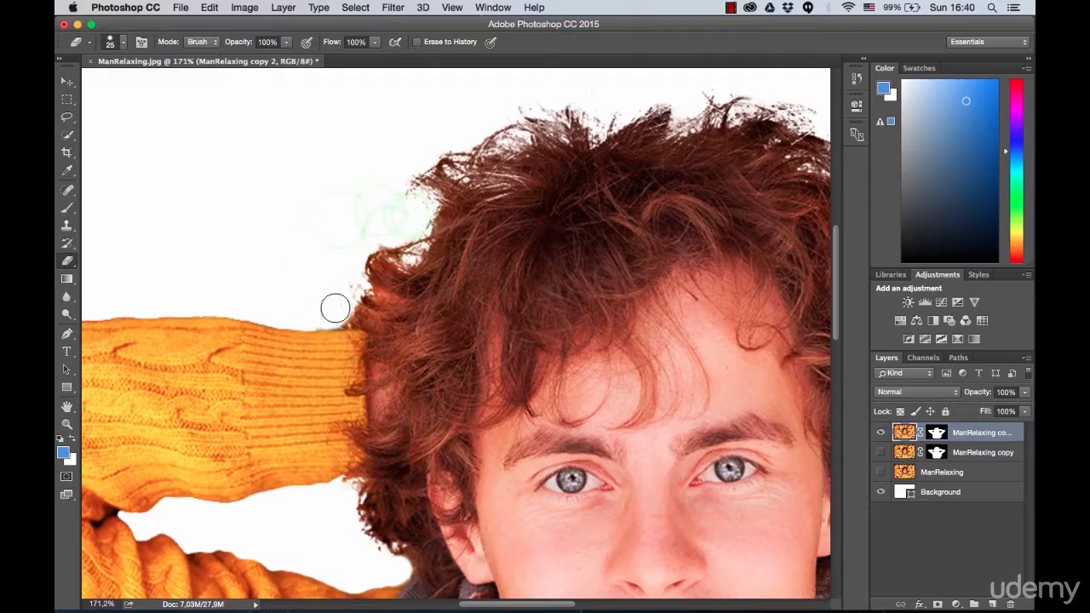
pyautogui.hscroll(5, 342, 536)
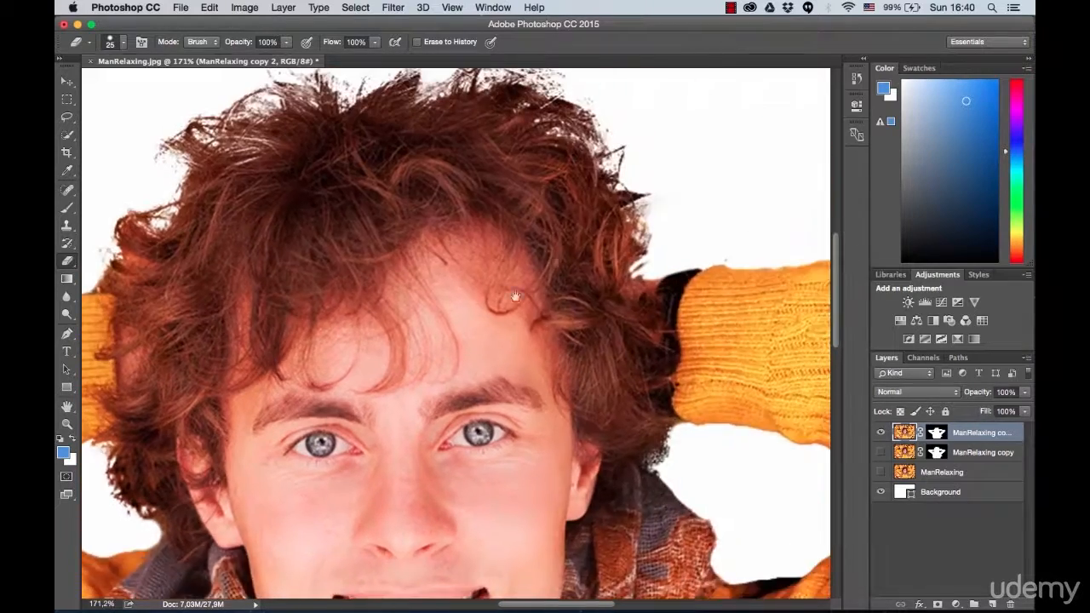
pyautogui.scroll(2, 652, 293)
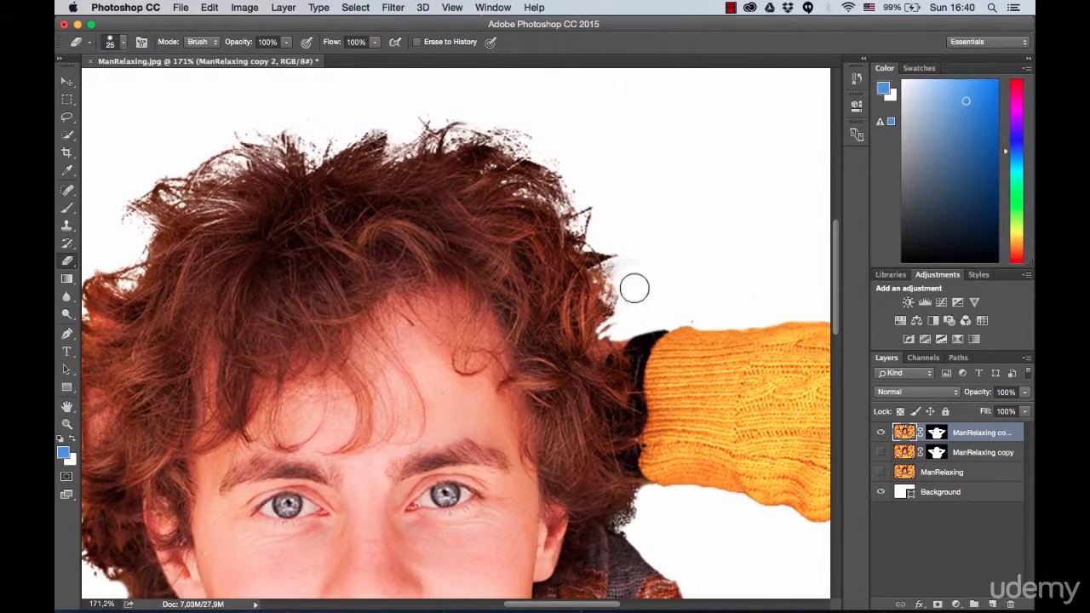
# Step: Change the Background fill layer's colour to black (#000000)
pyautogui.scroll(-1, 539, 224)
pyautogui.scroll(-4, 339, 328)
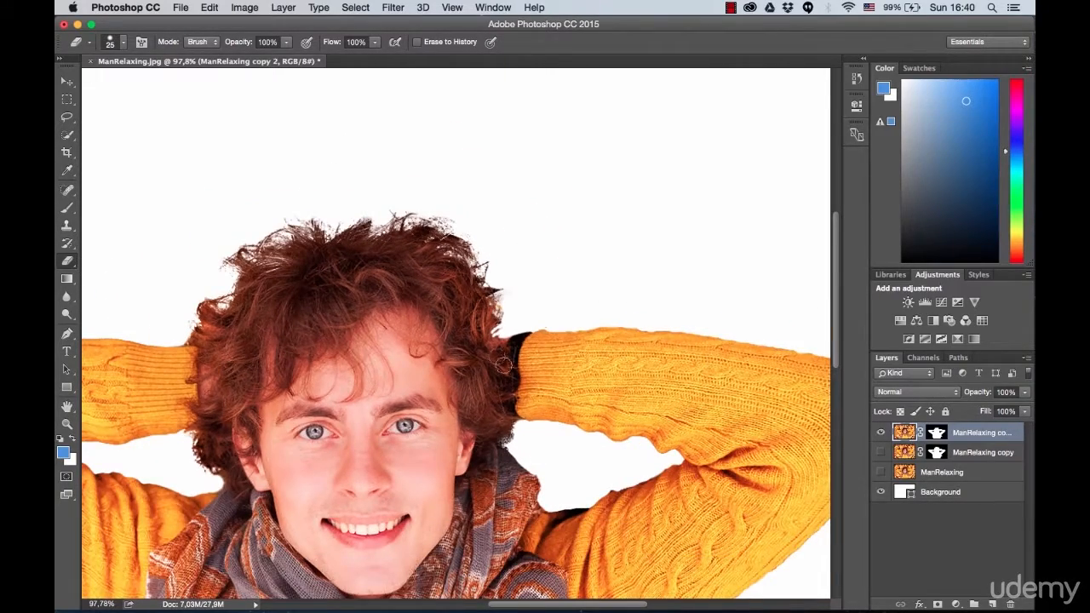
pyautogui.scroll(-2, 508, 373)
pyautogui.doubleClick(900, 489)
pyautogui.moveTo(690, 288); pyautogui.dragTo(609, 321)
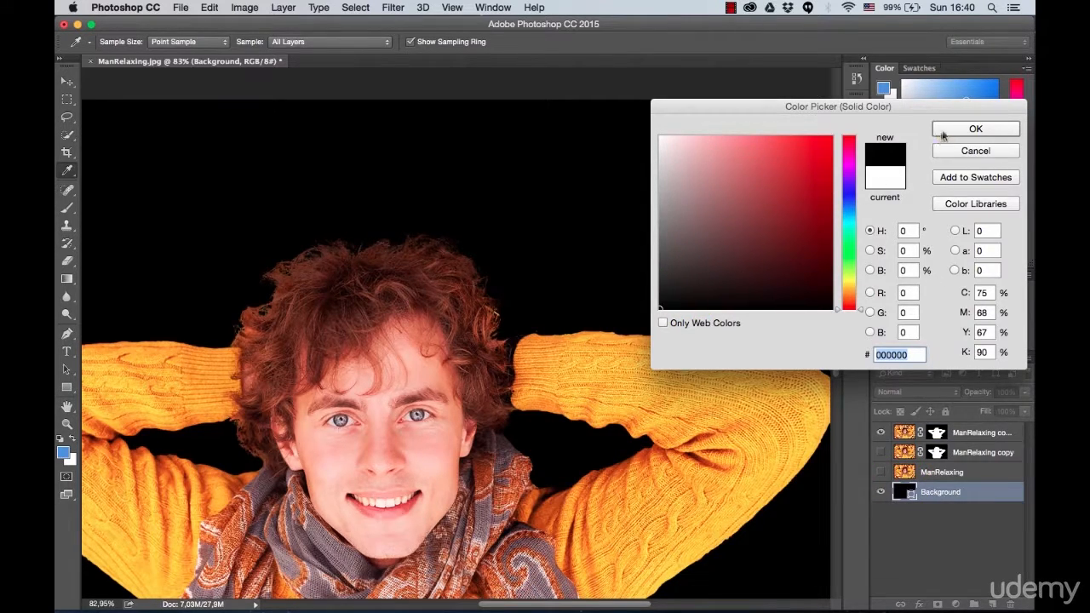
pyautogui.click(943, 130)
pyautogui.press('e')
# Step: Select the ManRelaxing copy 2 layer and erase the bright yellow remnant at the hair's edge above the right cuff
pyautogui.scroll(6, 511, 308)
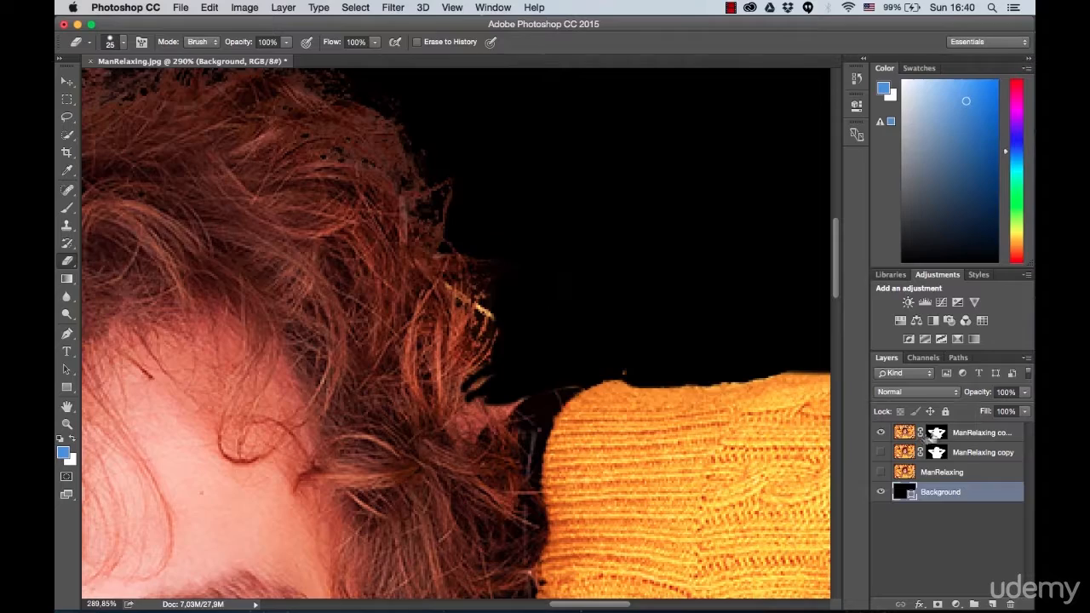
pyautogui.click(960, 433)
pyautogui.click(505, 311)
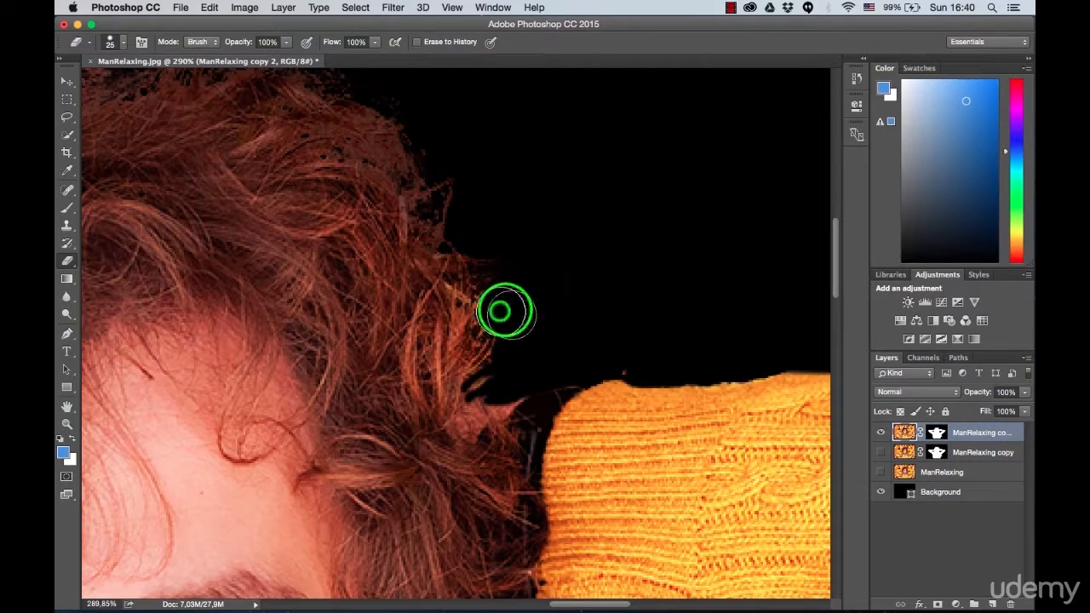
pyautogui.scroll(-5, 519, 322)
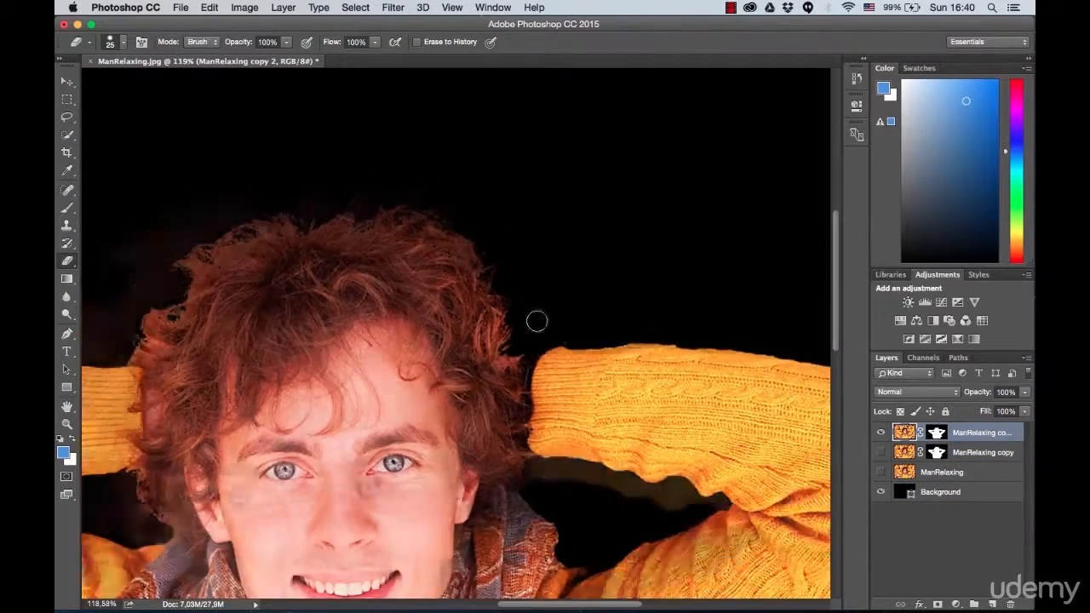
pyautogui.scroll(-5, 536, 321)
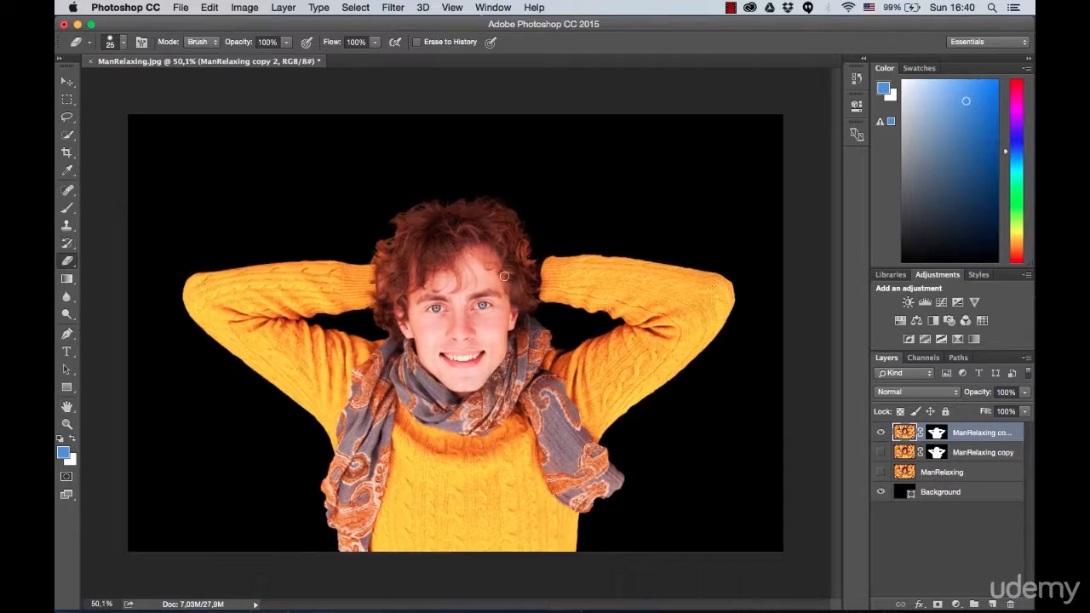
# Step: Set the Background fill layer's colour to blue #3d9cb8 and hide the Background layer
pyautogui.doubleClick(904, 491)
pyautogui.moveTo(689, 167); pyautogui.dragTo(630, 154)
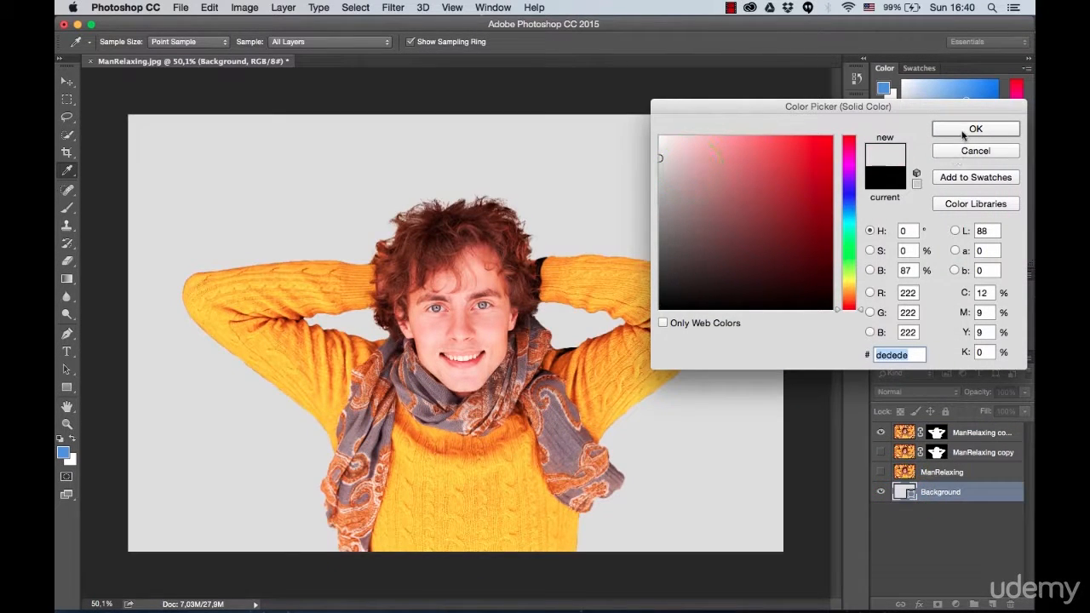
pyautogui.click(849, 215)
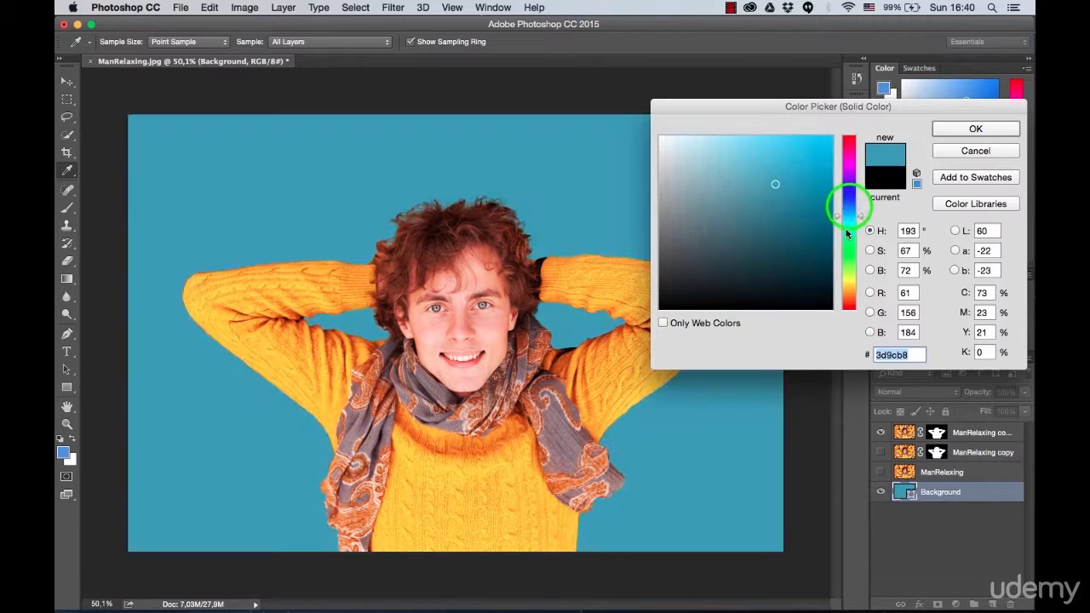
pyautogui.click(958, 132)
pyautogui.press('e')
pyautogui.click(880, 491)
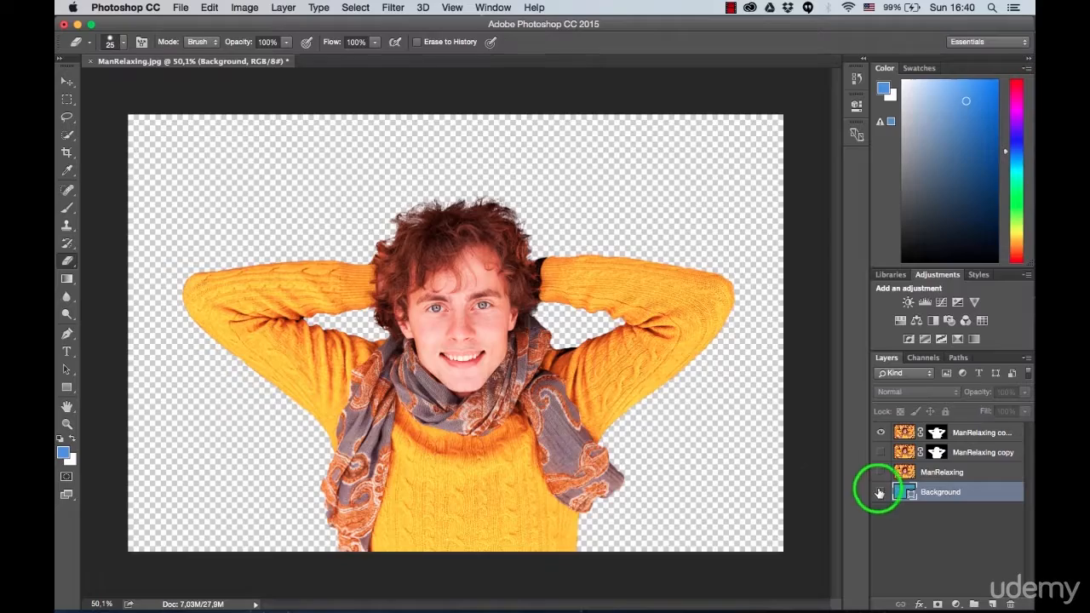